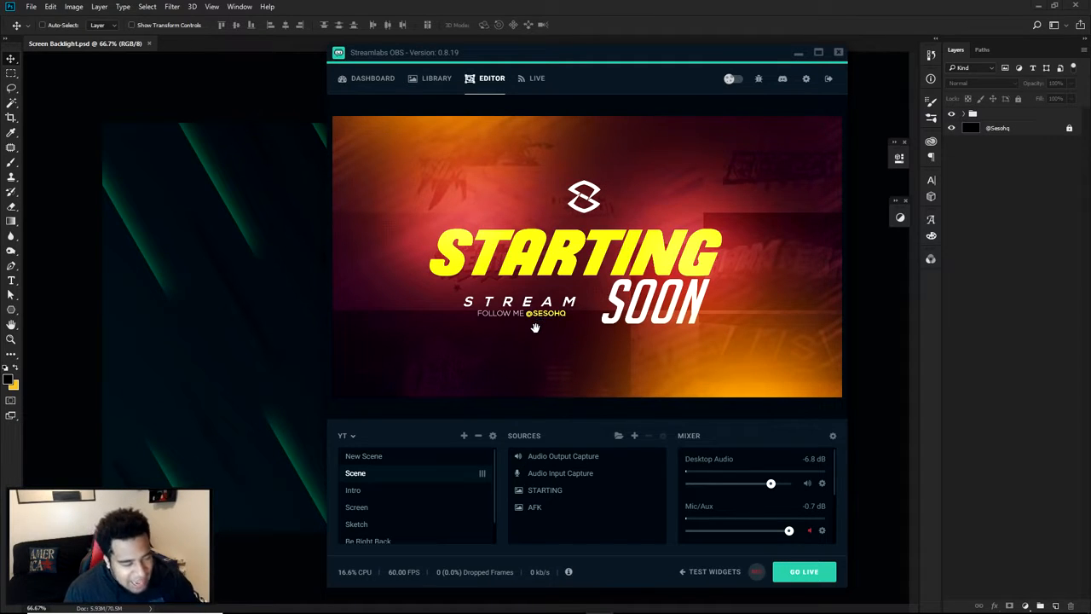
Compare the animated starting screen in New Scene with the static one in Scene
click(388, 459)
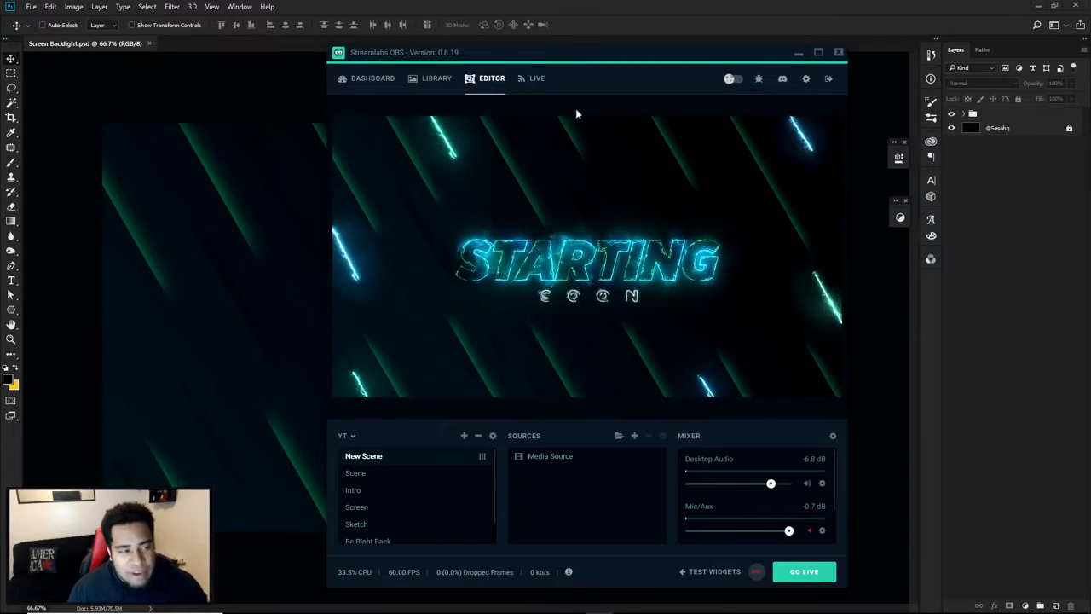
click(389, 473)
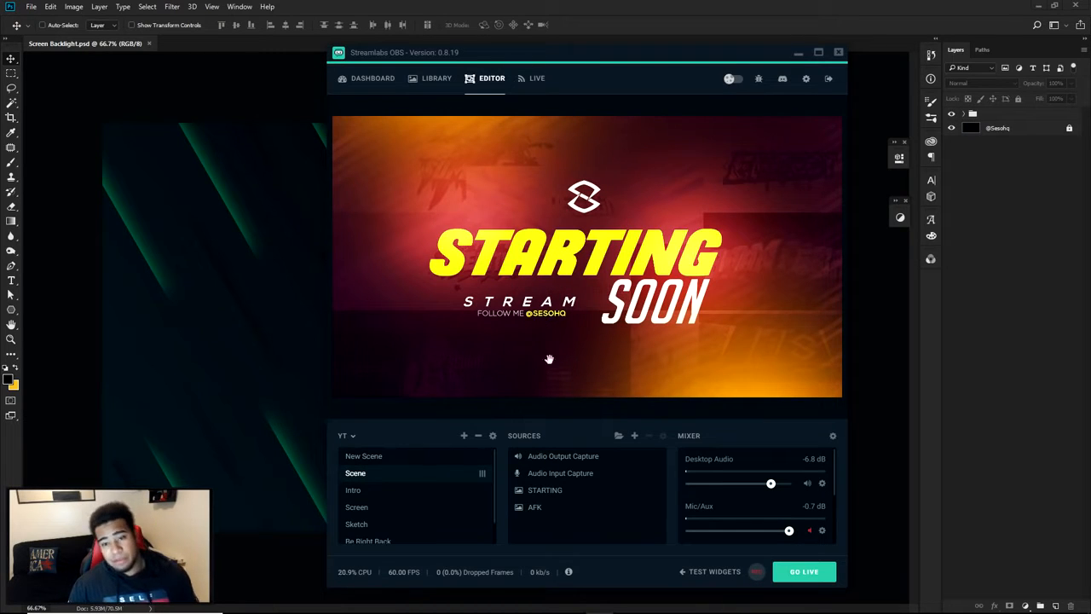
click(380, 458)
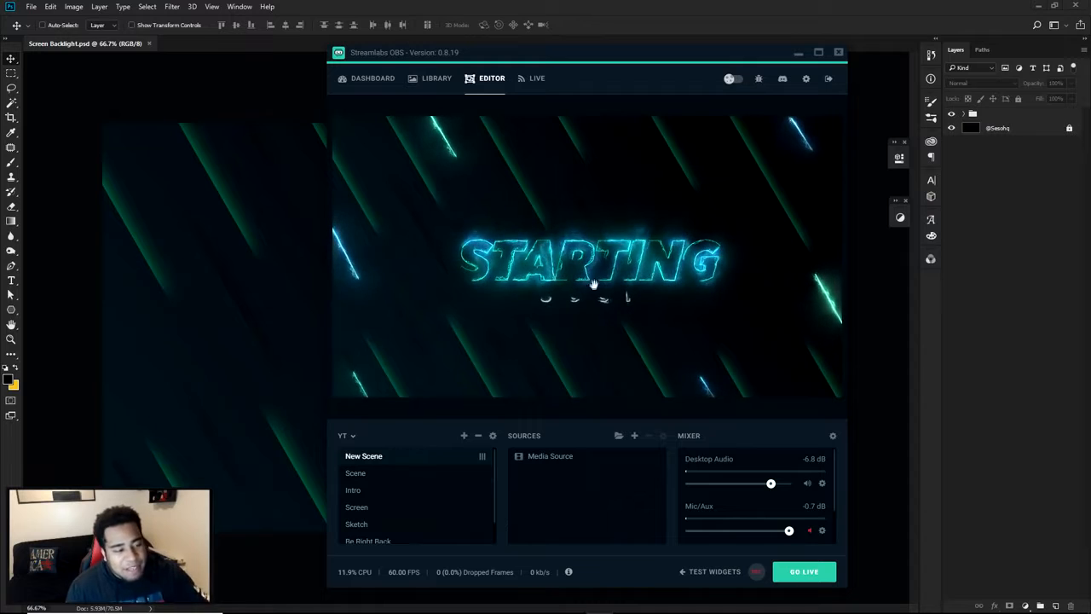
Open the Media Source properties in New Scene, turn Loop off and back on, and accept the settings
right_click(560, 214)
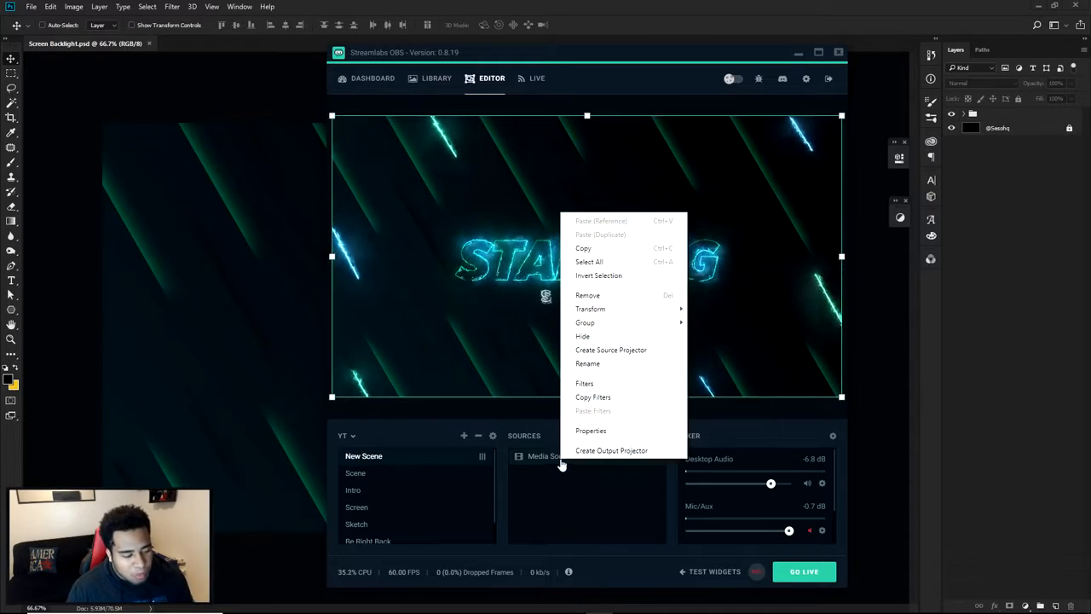
click(591, 428)
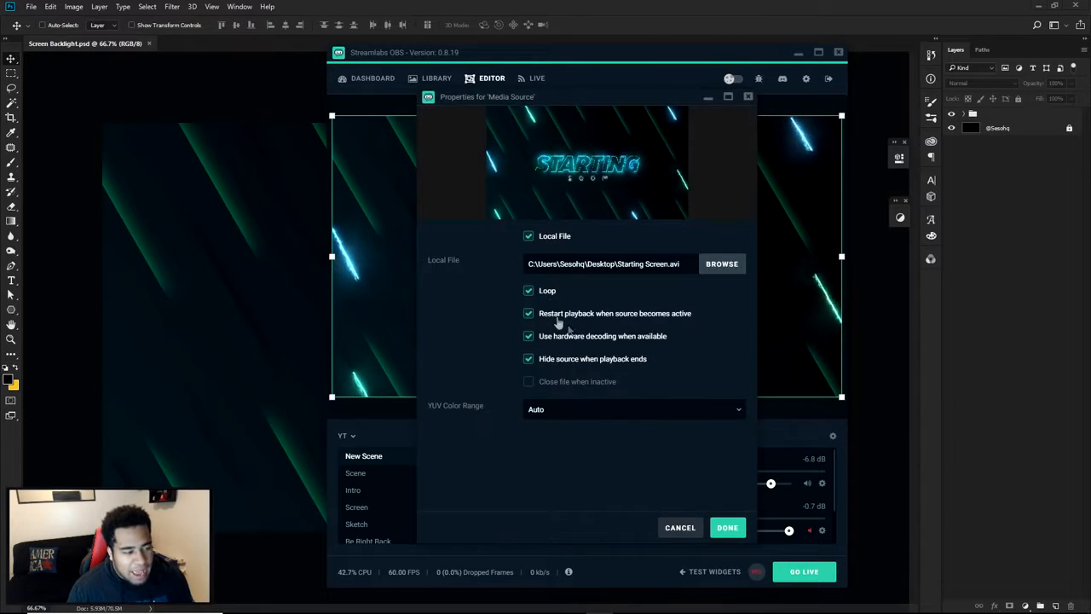
click(528, 291)
drag(560, 98, 182, 117)
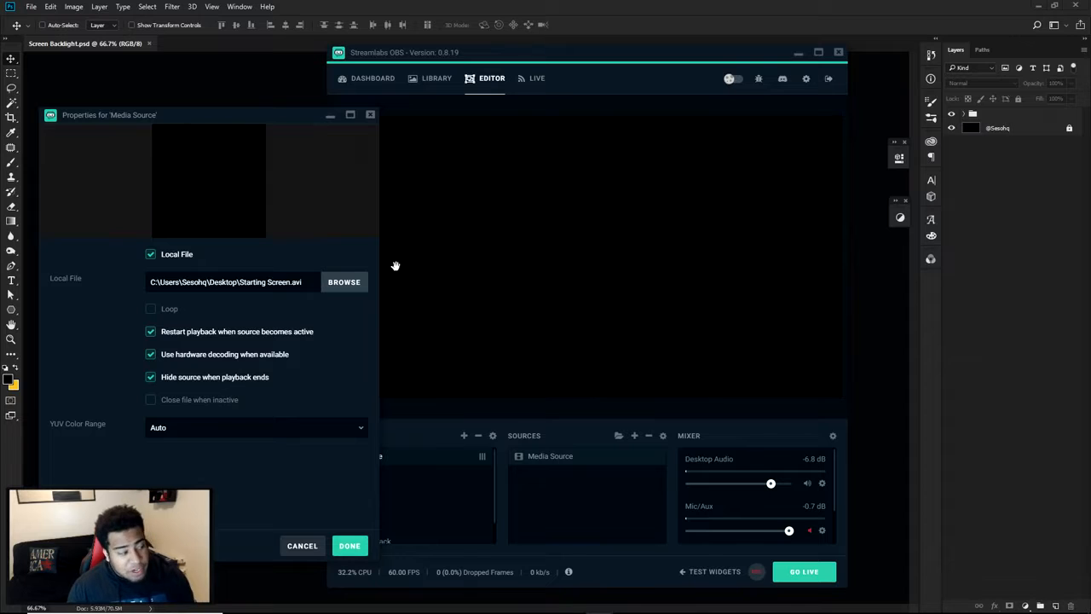
click(158, 313)
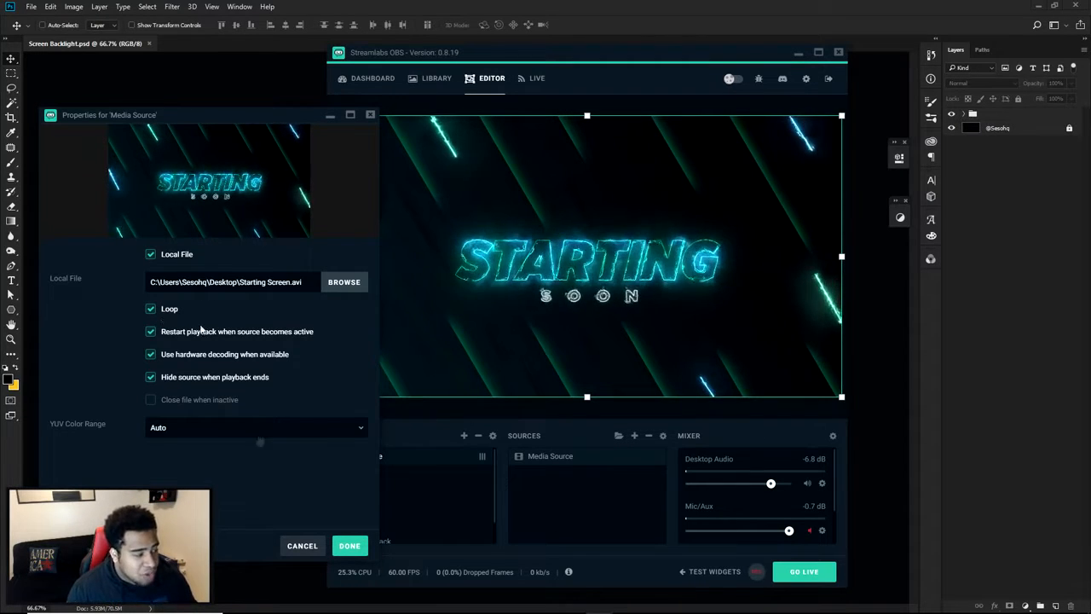
click(350, 546)
Switch the active scene back to Scene and move the Streamlabs OBS window away to reveal Photoshop
click(368, 473)
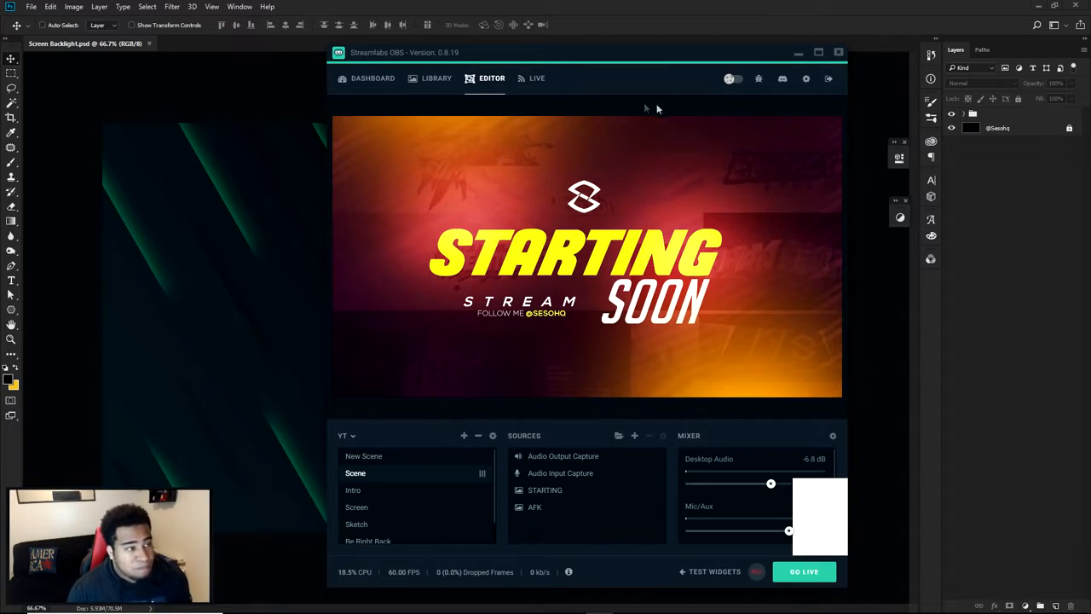
drag(528, 57, 1090, 68)
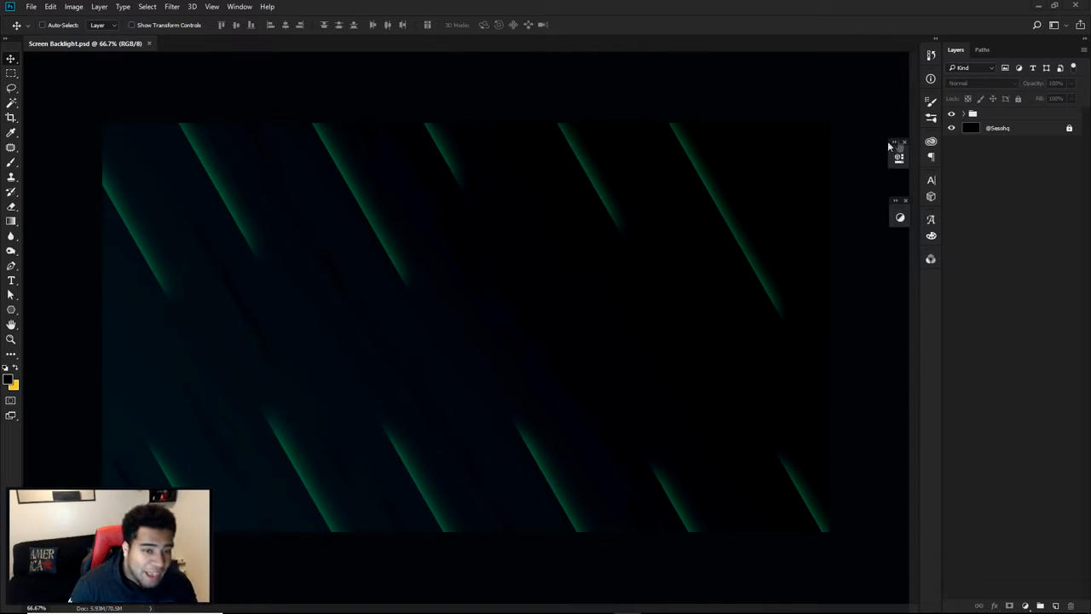
Add a new empty layer above the artwork group and hide the group
click(1013, 116)
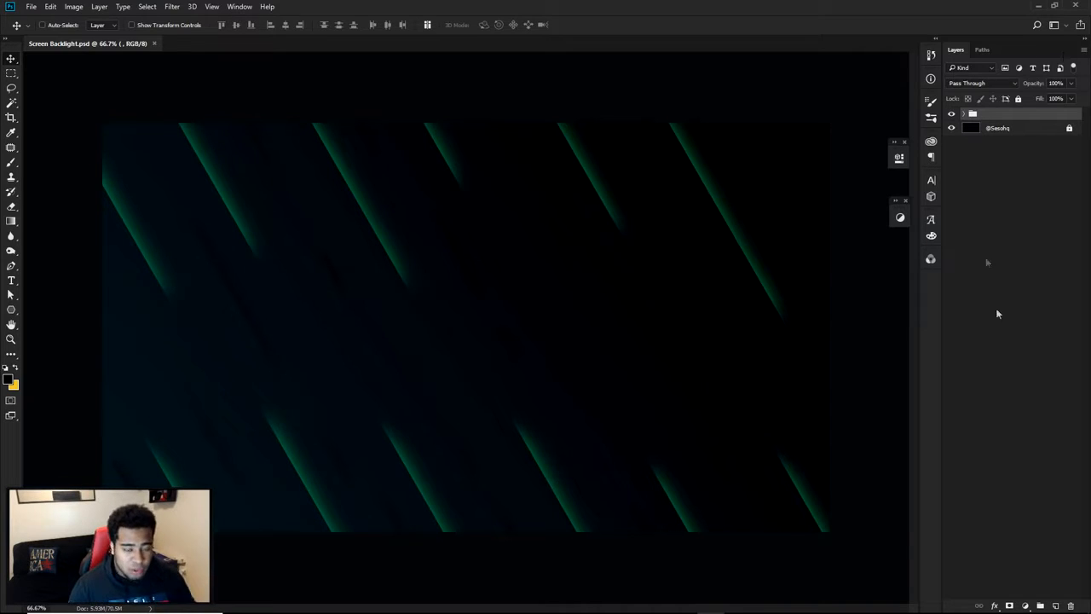
click(1056, 604)
click(951, 128)
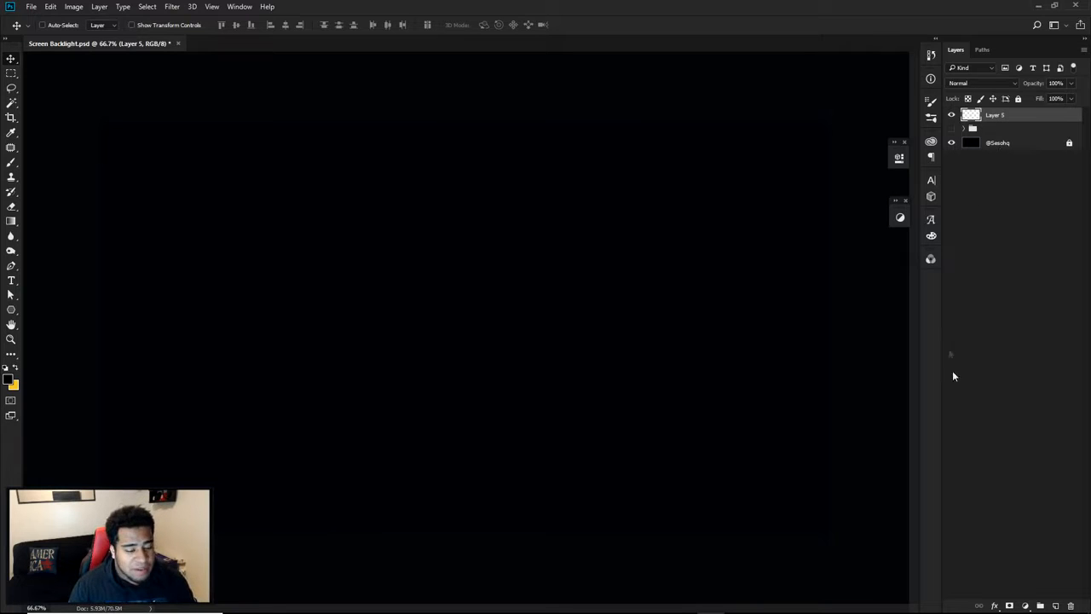
click(1025, 604)
click(1014, 583)
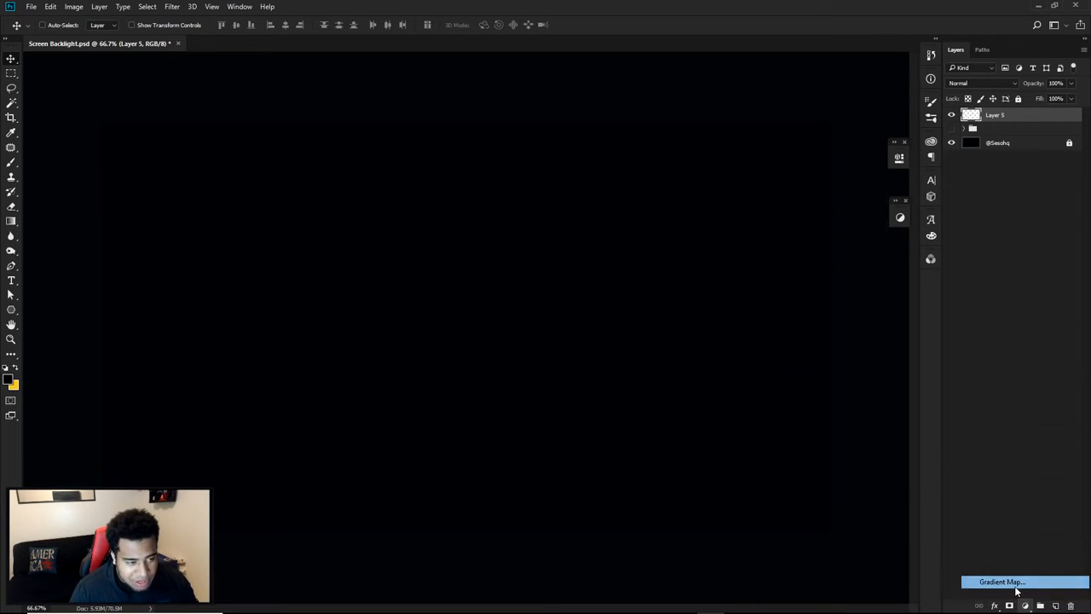
click(778, 192)
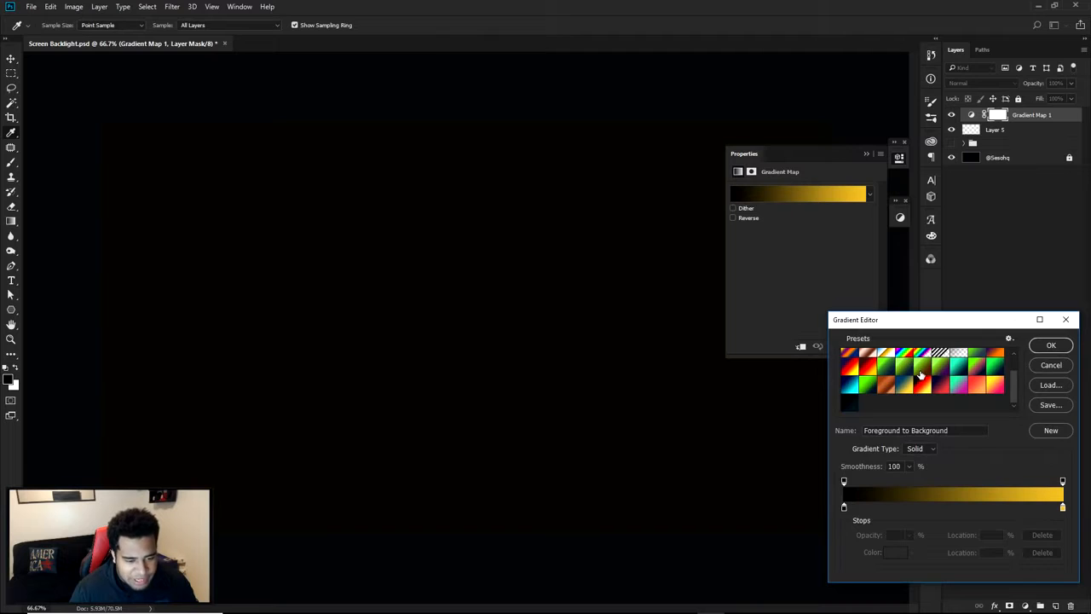
click(850, 402)
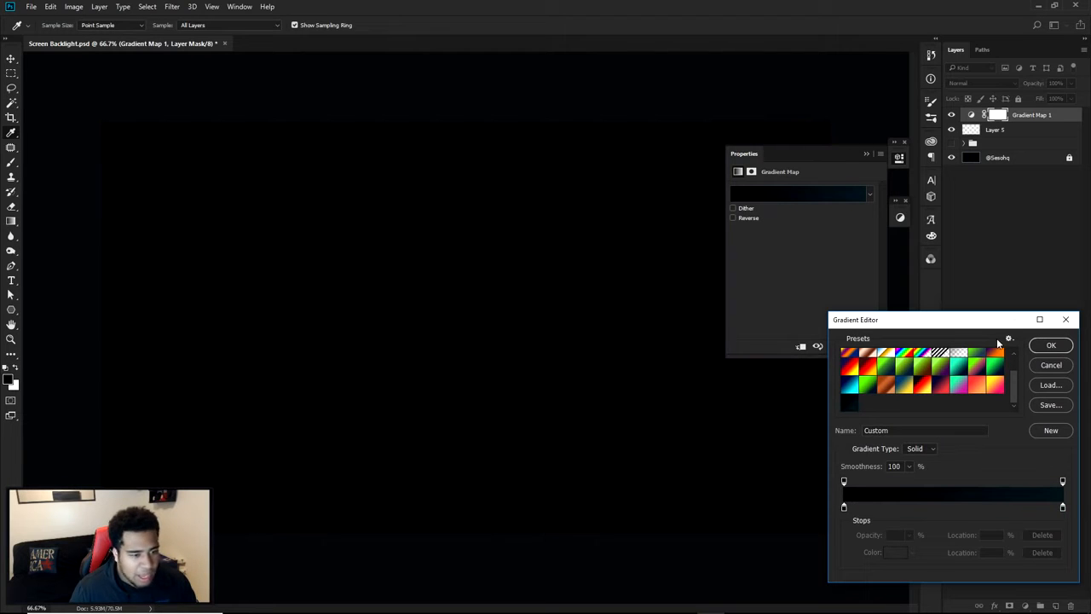
click(1051, 365)
click(899, 158)
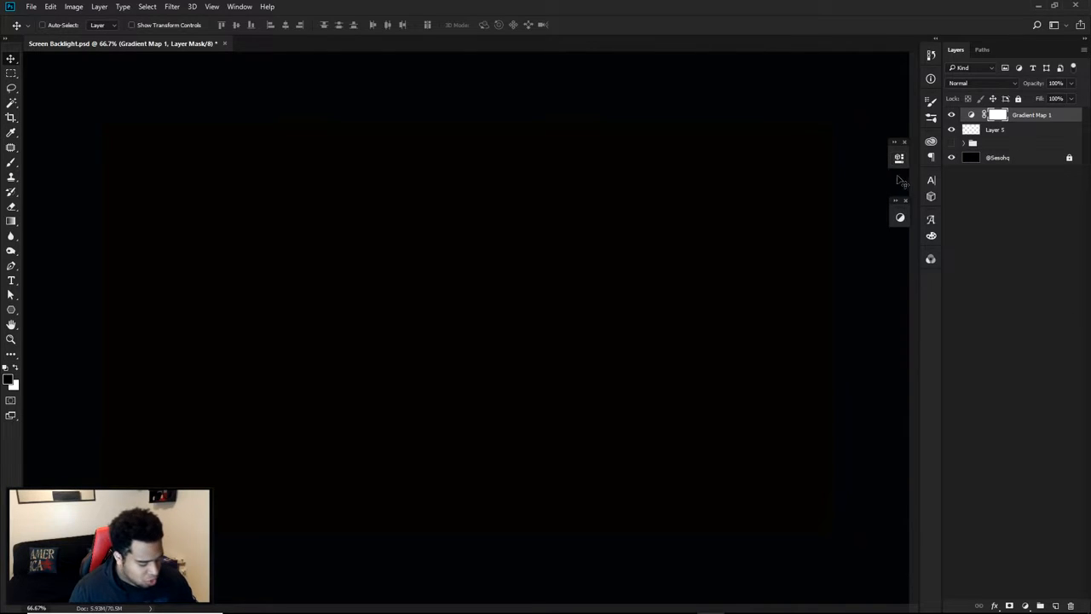
key(Delete)
Add a linear Gradient Fill layer at 53.13° using the last preset, a custom black-to-dark-blue gradient
click(1025, 605)
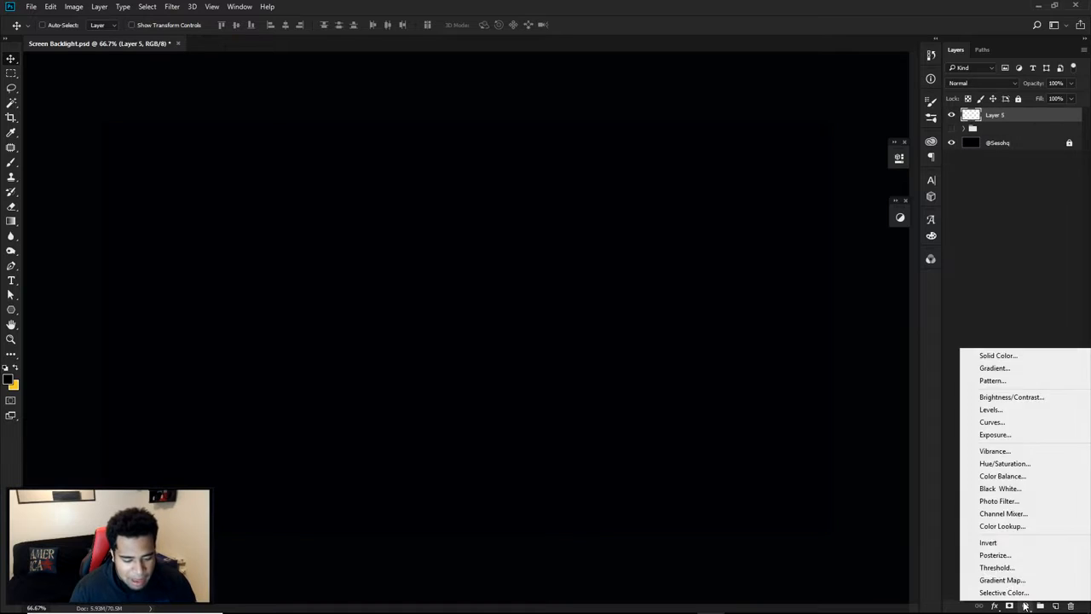
click(1001, 368)
click(679, 326)
click(1043, 365)
click(657, 357)
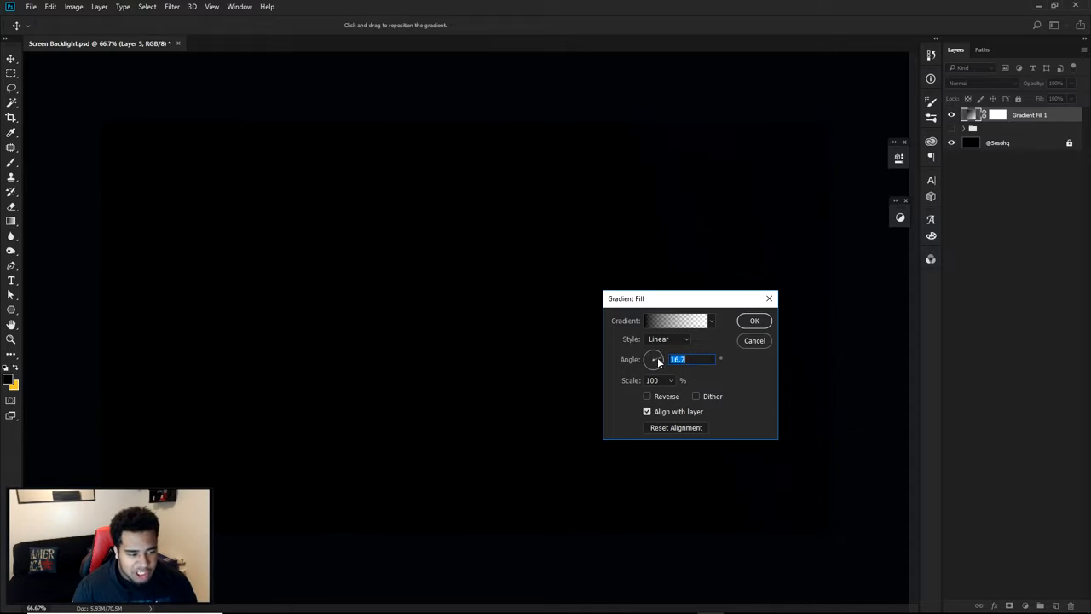
click(666, 321)
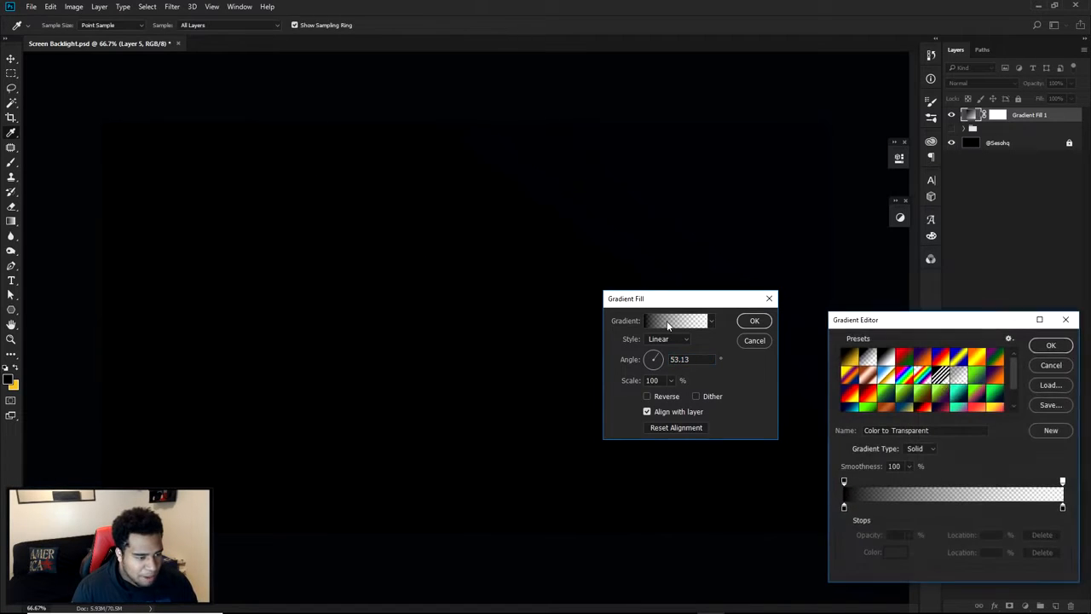
scroll(883, 401, down, 3)
click(849, 401)
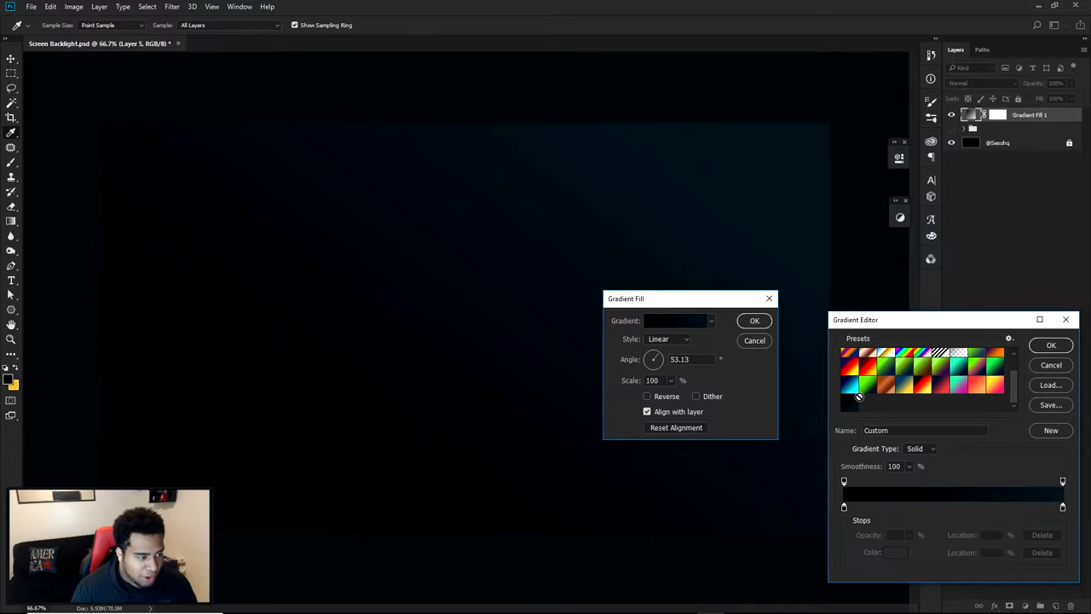
Accept #08080b as the gradient's start colour and #081d24 as its end colour, and apply the gradient fill
double_click(844, 509)
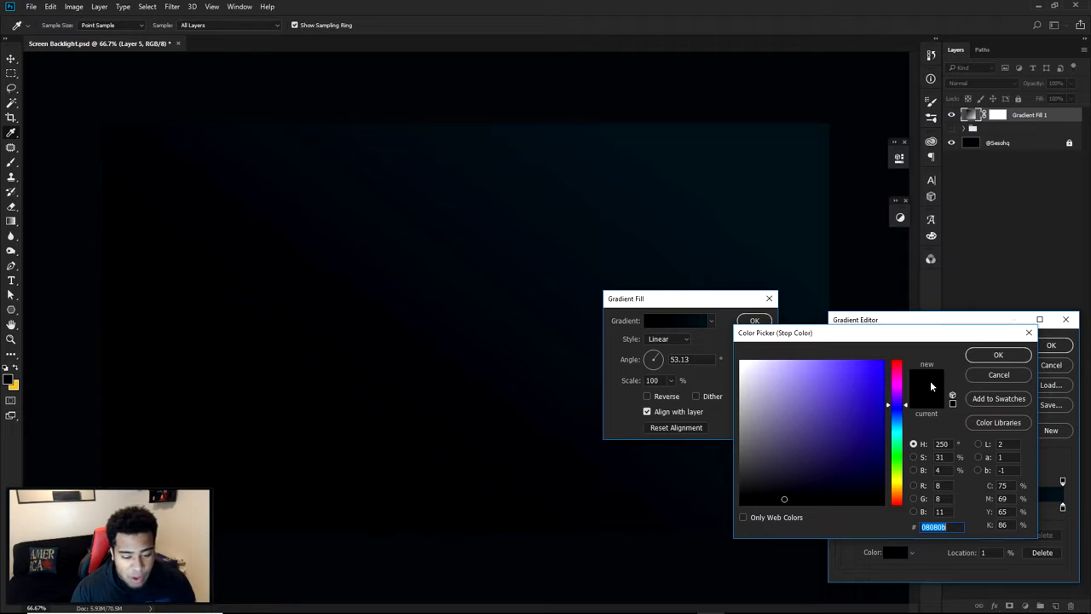
click(995, 355)
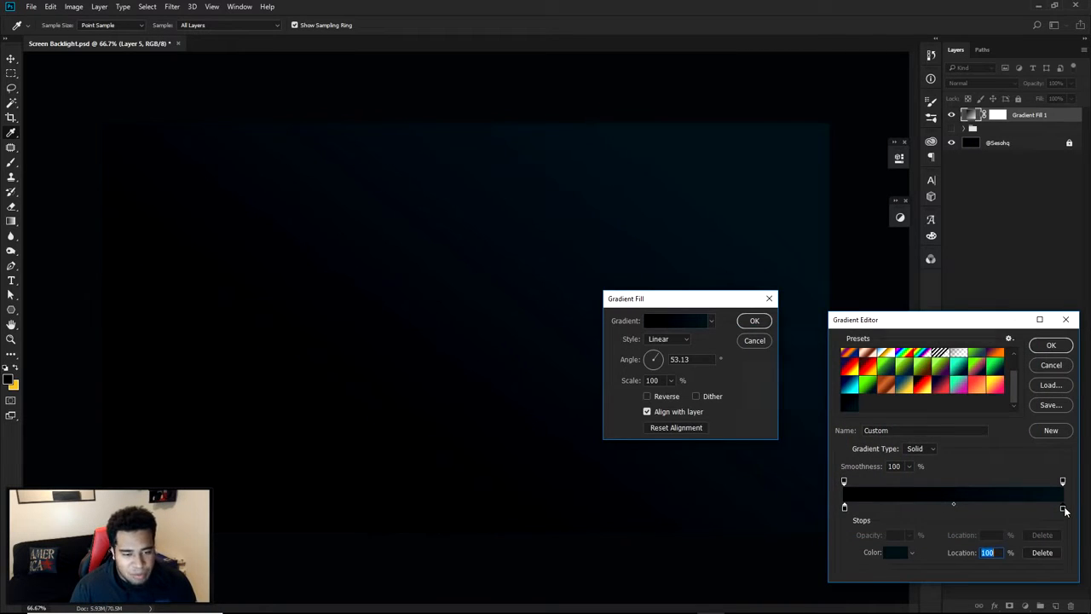
double_click(1063, 508)
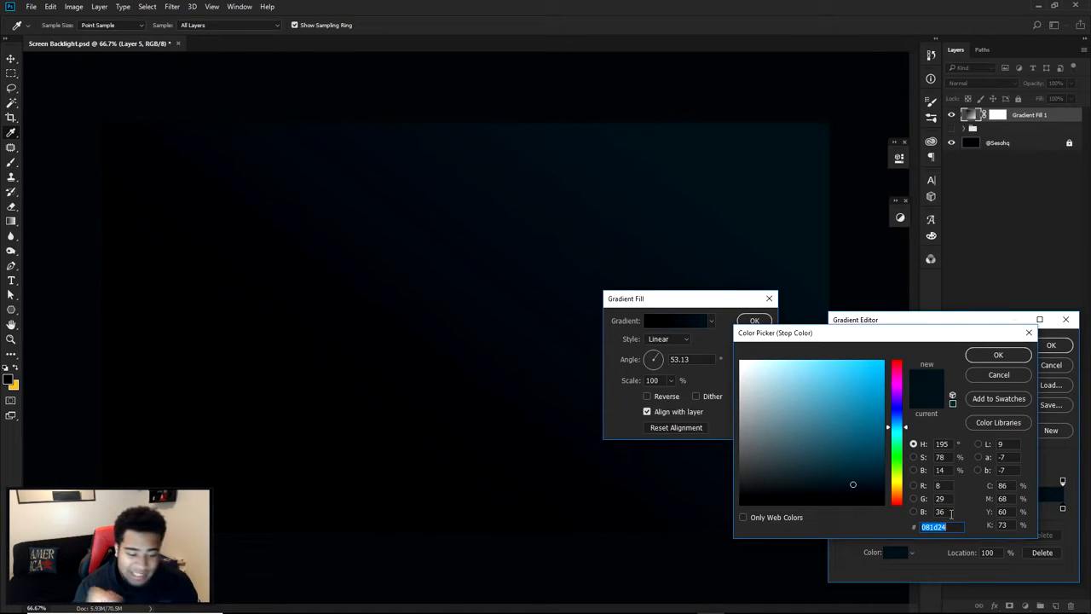
click(992, 357)
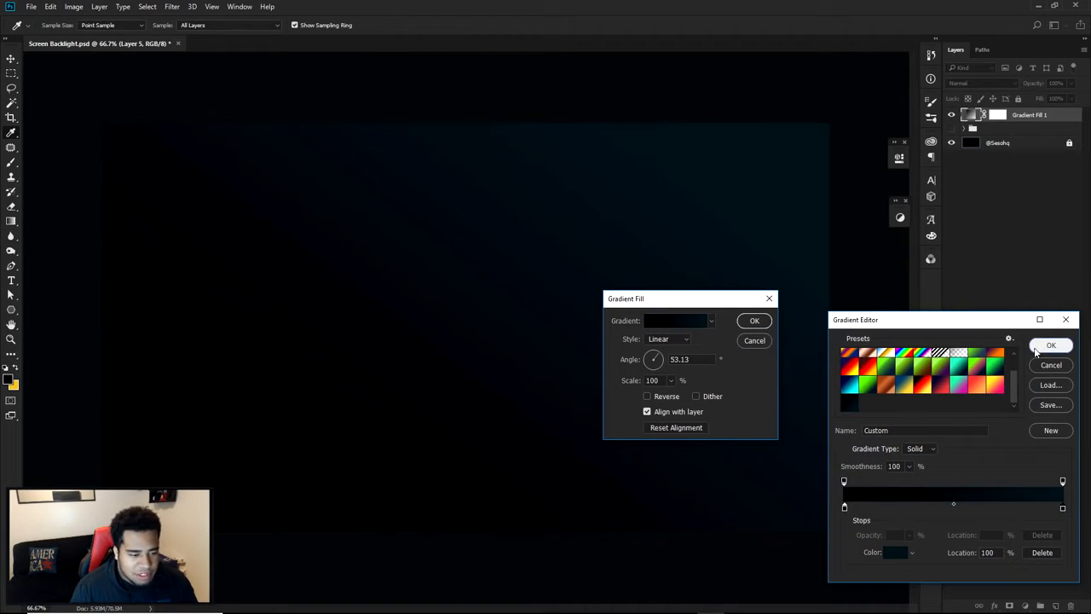
click(1050, 345)
drag(694, 298, 790, 285)
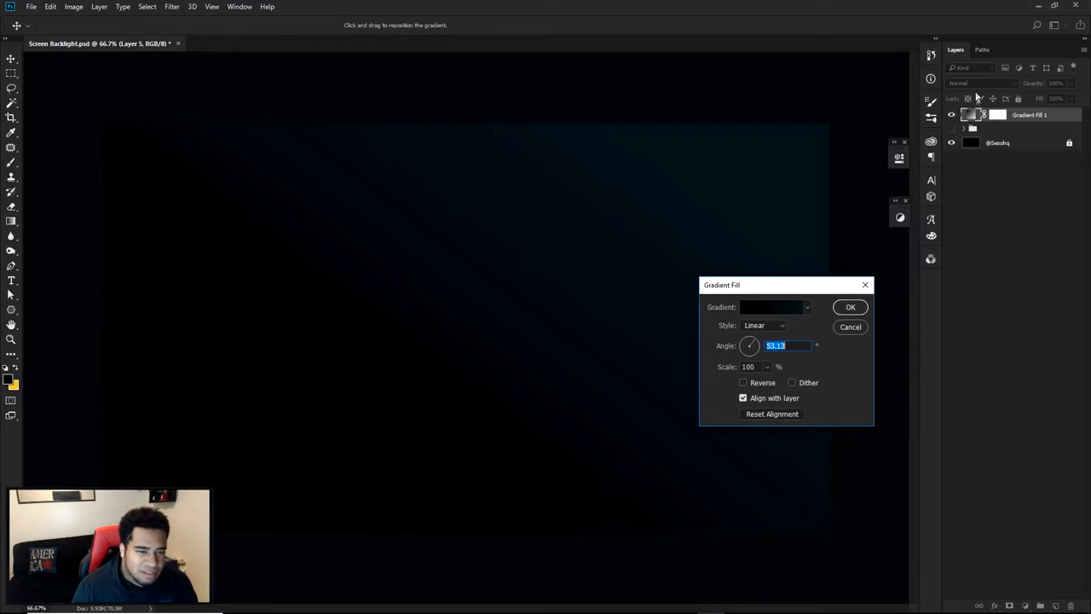
click(850, 309)
Compare the gradient fill with the original artwork group by toggling the visibility of both
click(951, 114)
click(951, 128)
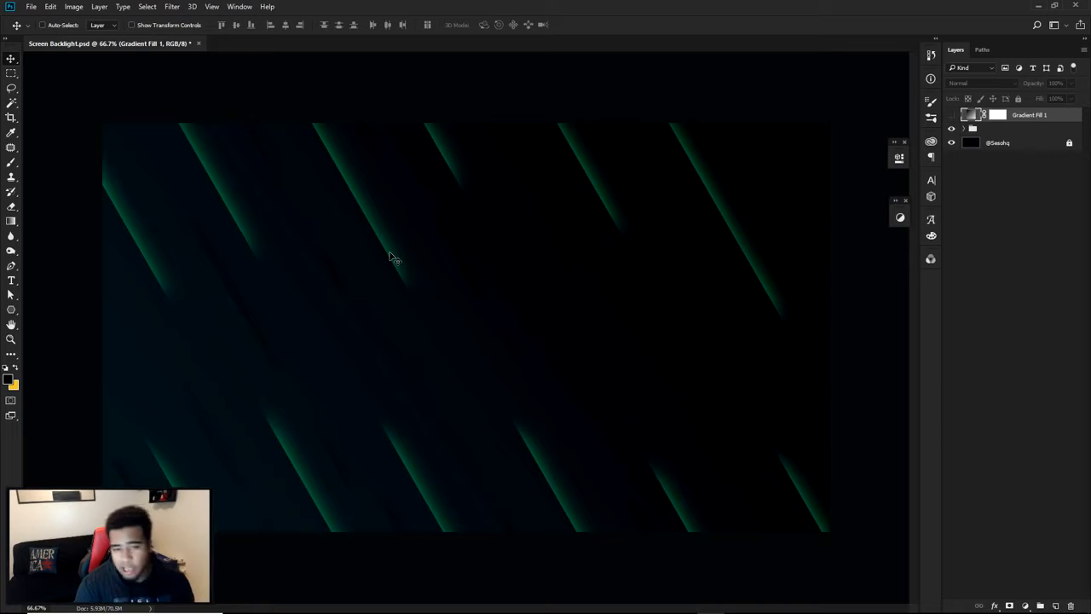
click(951, 115)
click(951, 115)
Set the gradient fill's angle to -135° and compare it with the original artwork group
double_click(970, 115)
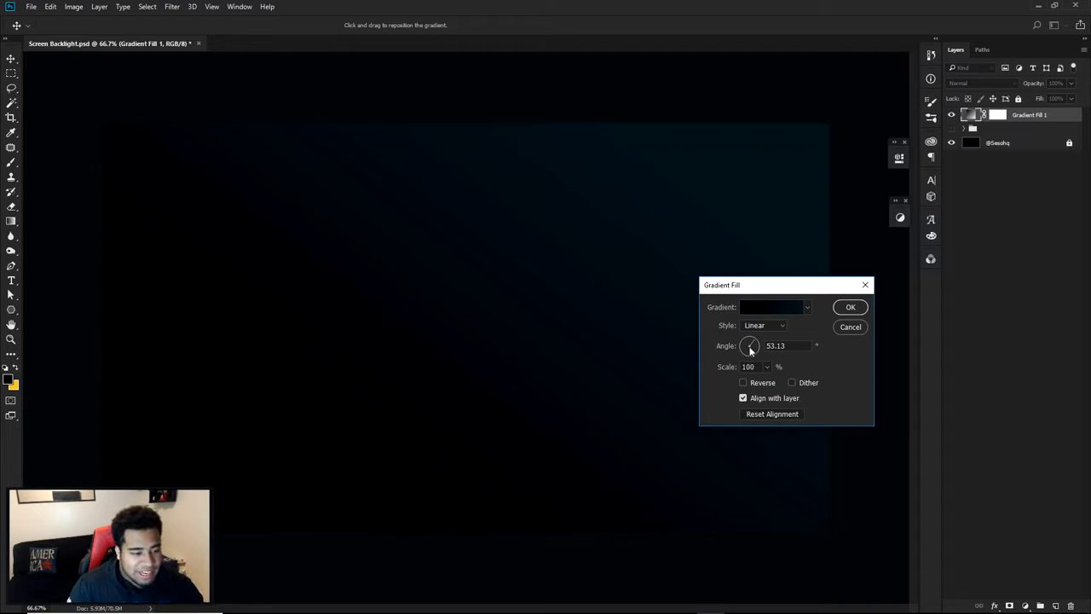
drag(750, 350, 746, 351)
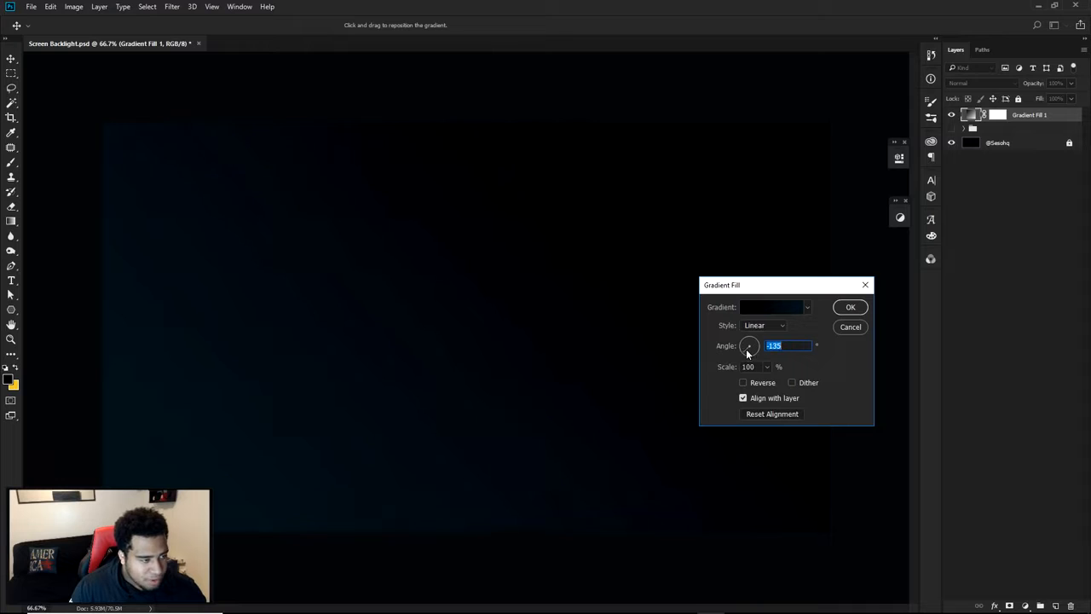
click(845, 310)
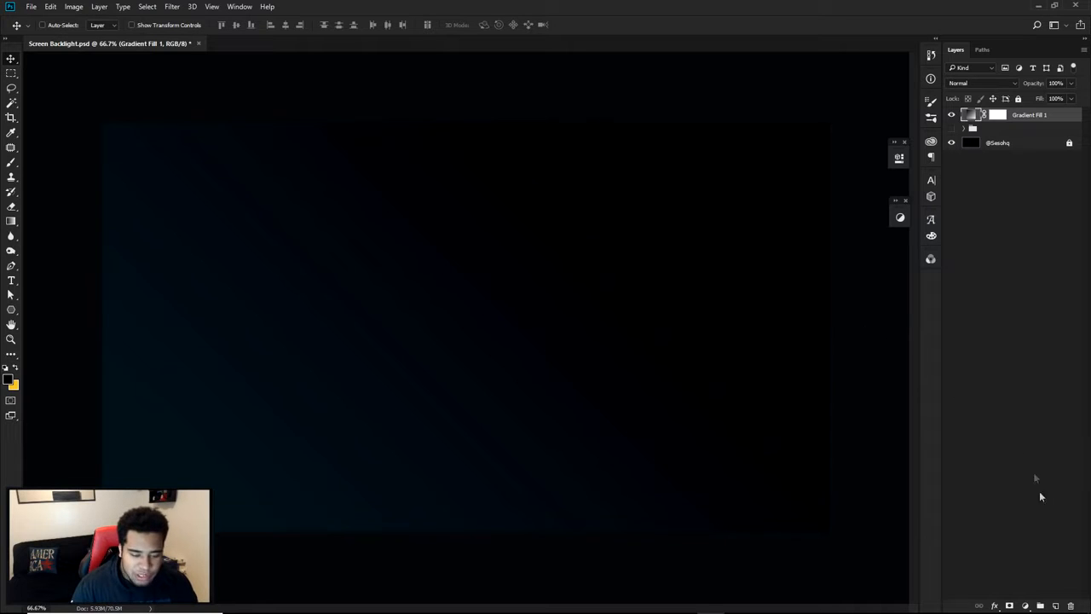
click(951, 127)
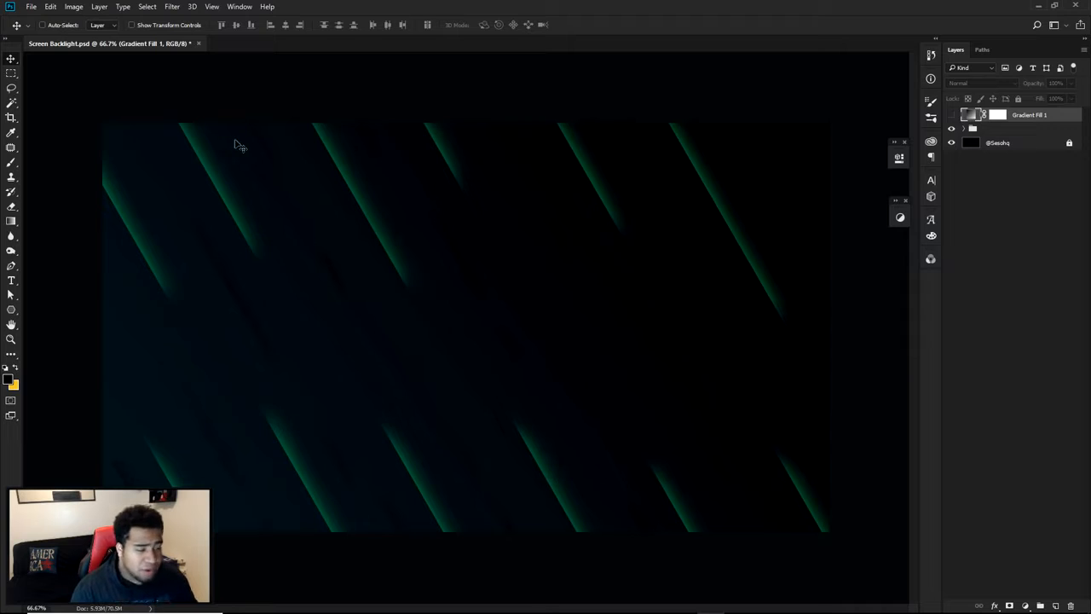
click(951, 116)
Add a new layer above the gradient fill and select a full-width horizontal band across the canvas with the Rectangular Marquee tool
click(1055, 605)
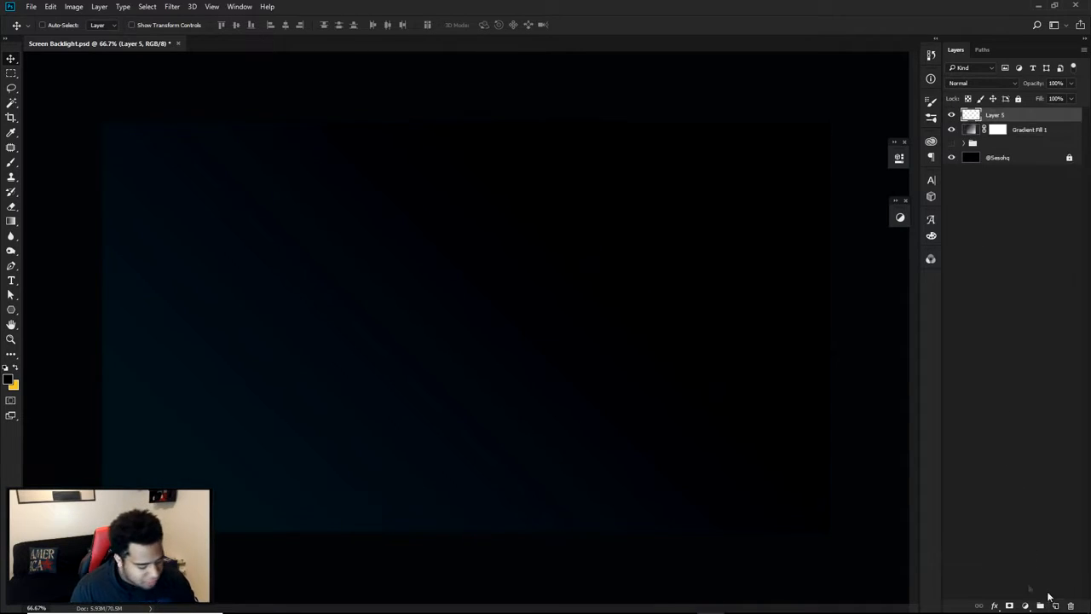
key(m)
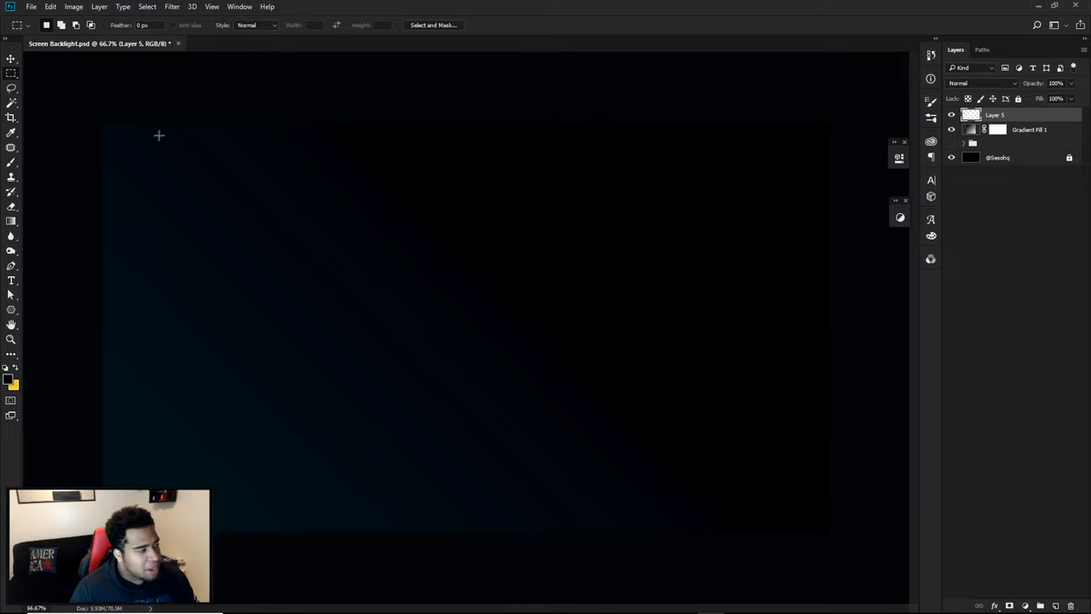
drag(32, 107, 823, 258)
drag(677, 213, 662, 333)
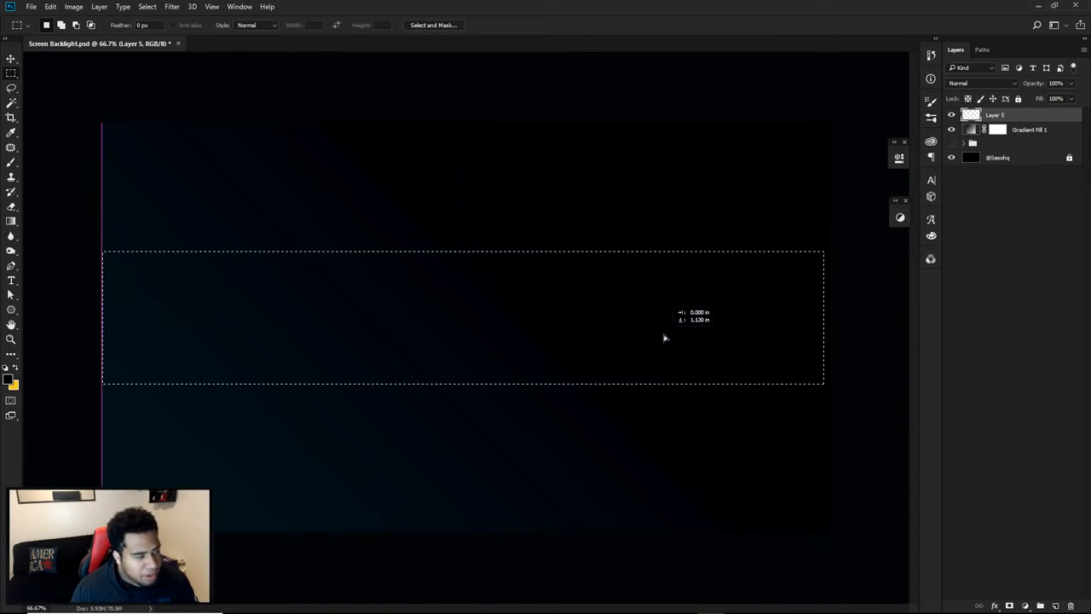
right_click(14, 74)
click(65, 75)
drag(95, 208, 843, 355)
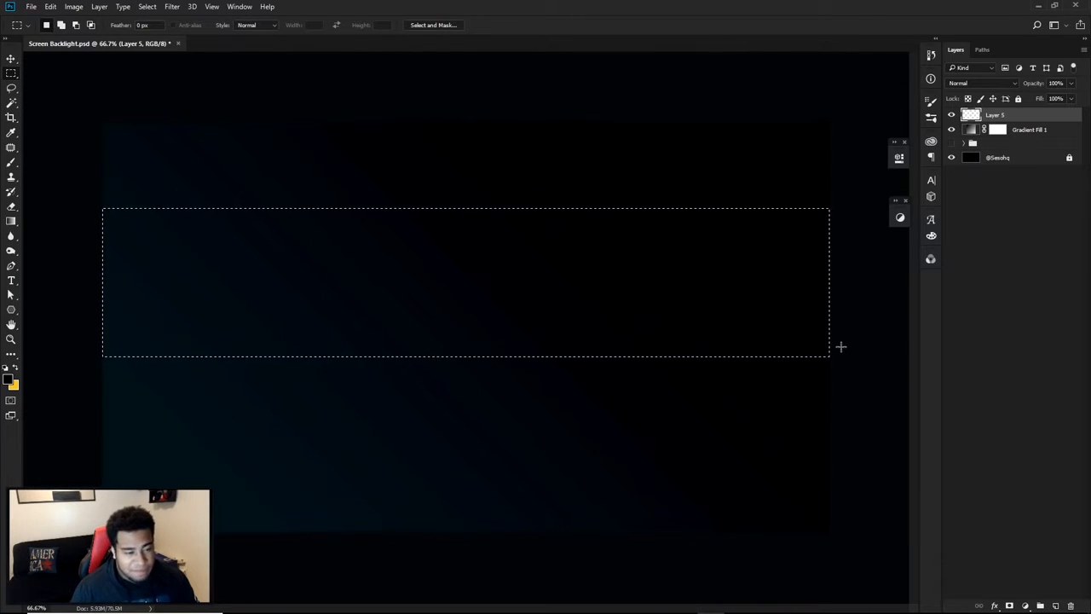
Review the 1920 x 1080 px, 300 ppi preset in the new-document settings and close them without creating a document
click(31, 6)
click(42, 18)
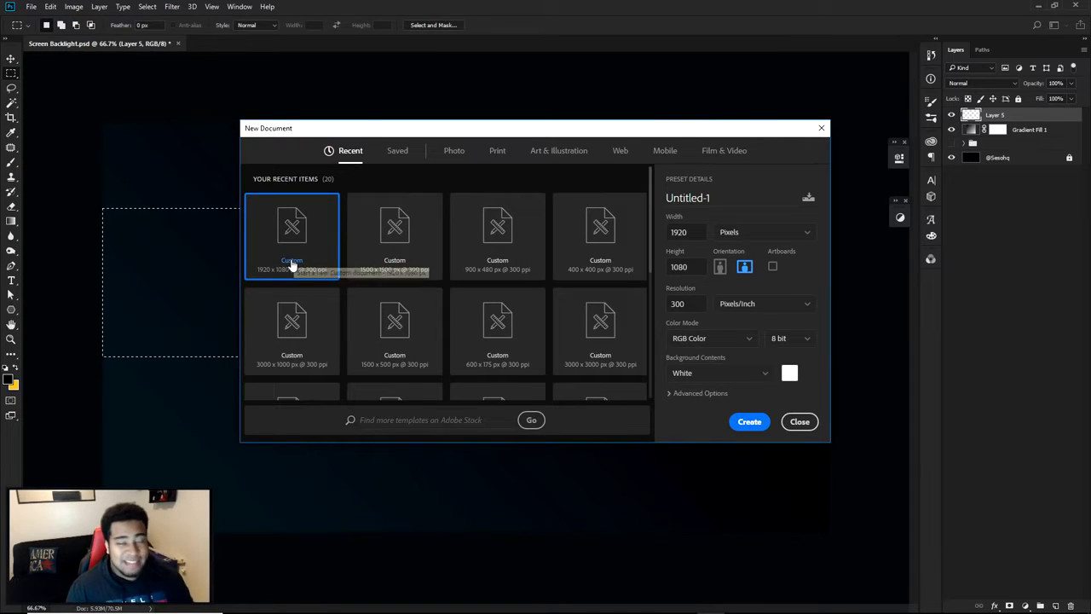
key(Tab)
key(Tab)
key(Tab)
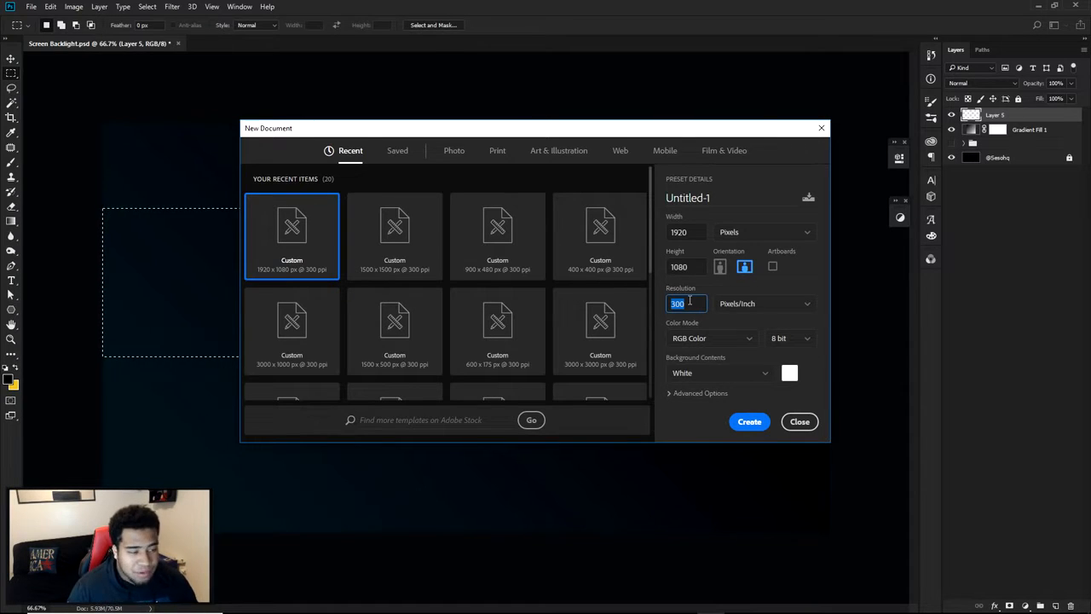
click(799, 424)
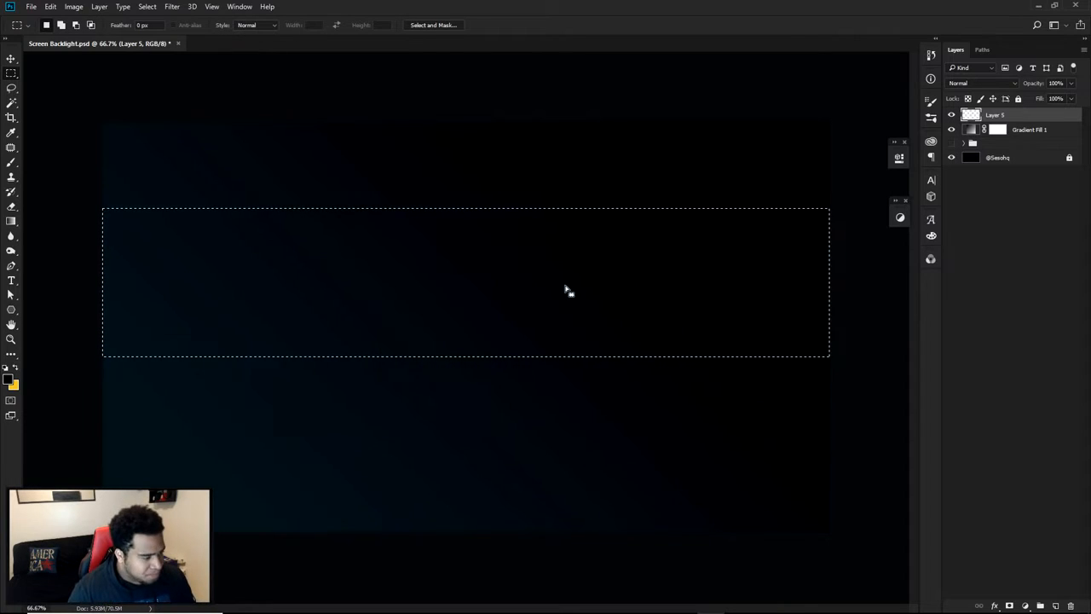
Rotate the band selection 45° with Transform Selection and shift it toward the canvas's upper-left corner
right_click(565, 287)
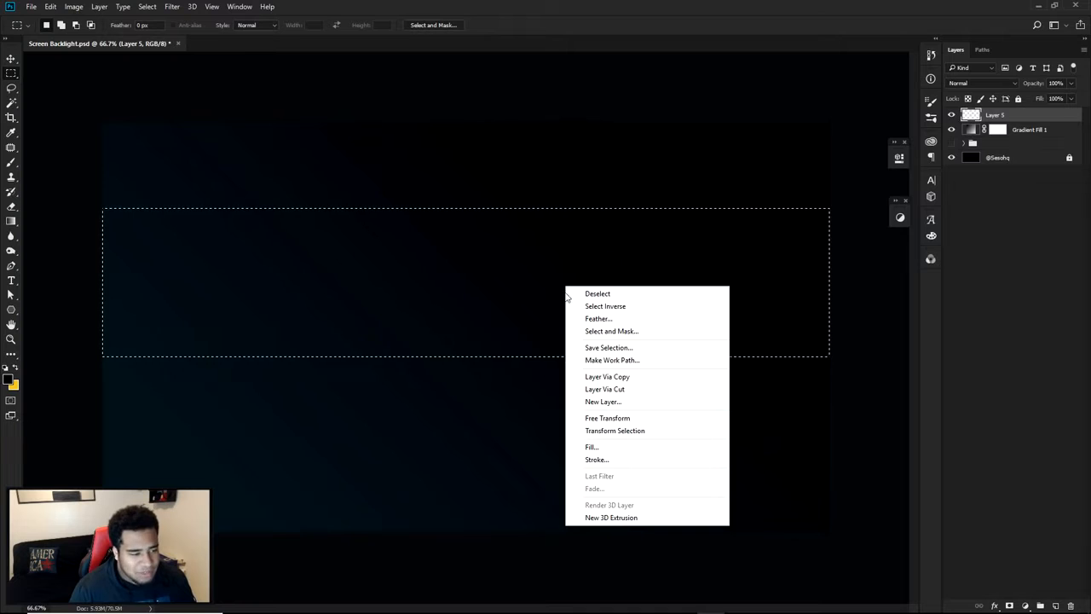
click(616, 431)
drag(853, 190, 723, 424)
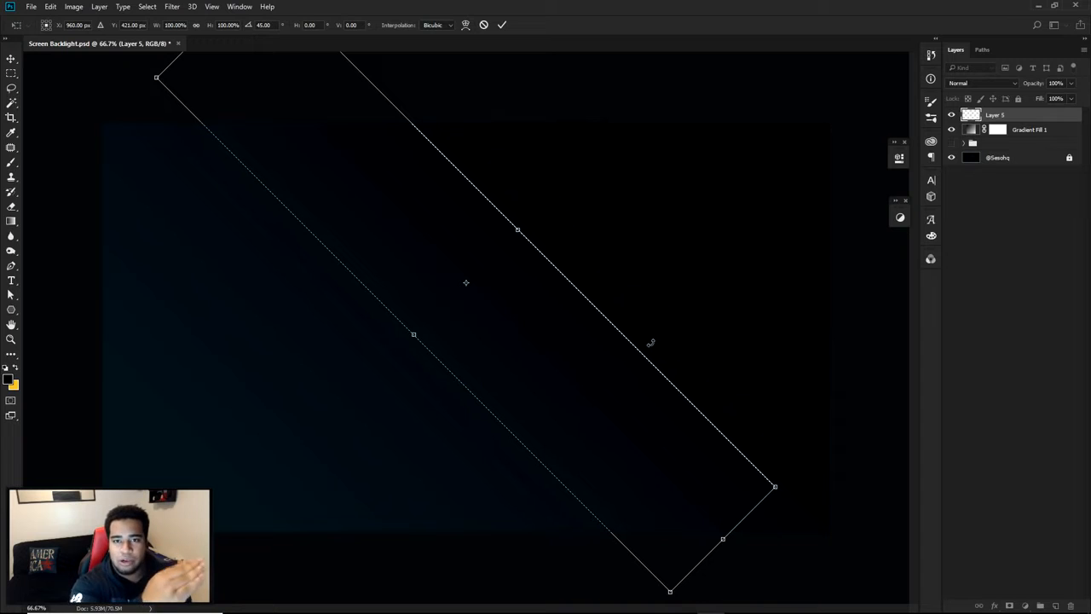
key(Return)
drag(565, 374, 450, 370)
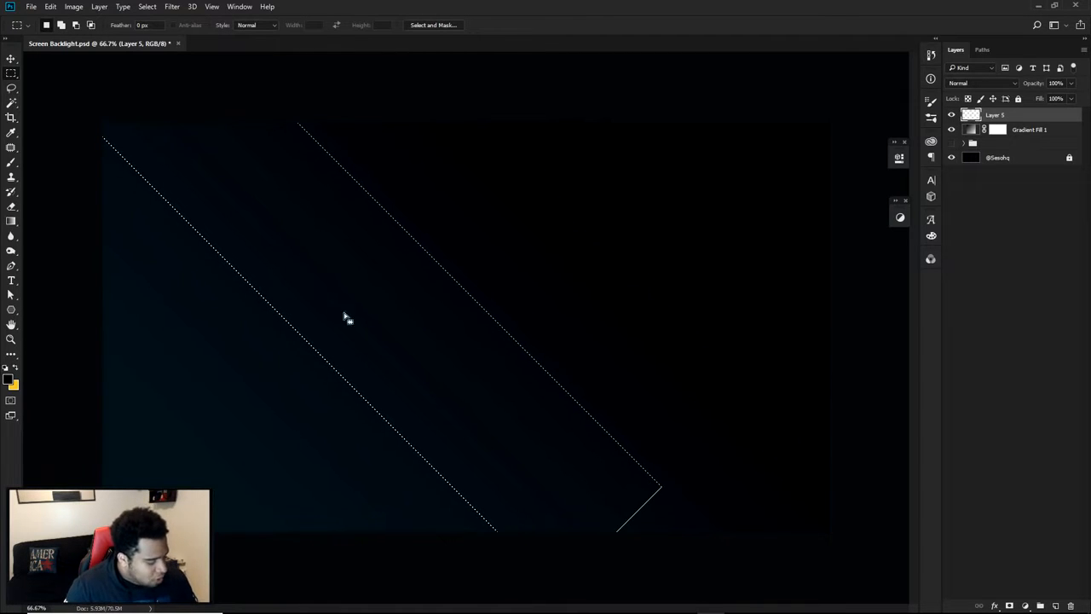
Set up a soft Brush of 152 px with white #ffffff as the foreground colour
key(b)
drag(291, 262, 340, 298)
drag(329, 335, 311, 75)
mouse_move(379, 269)
mouse_down()
mouse_move(369, 168)
mouse_move(401, 123)
mouse_up()
drag(262, 234, 287, 219)
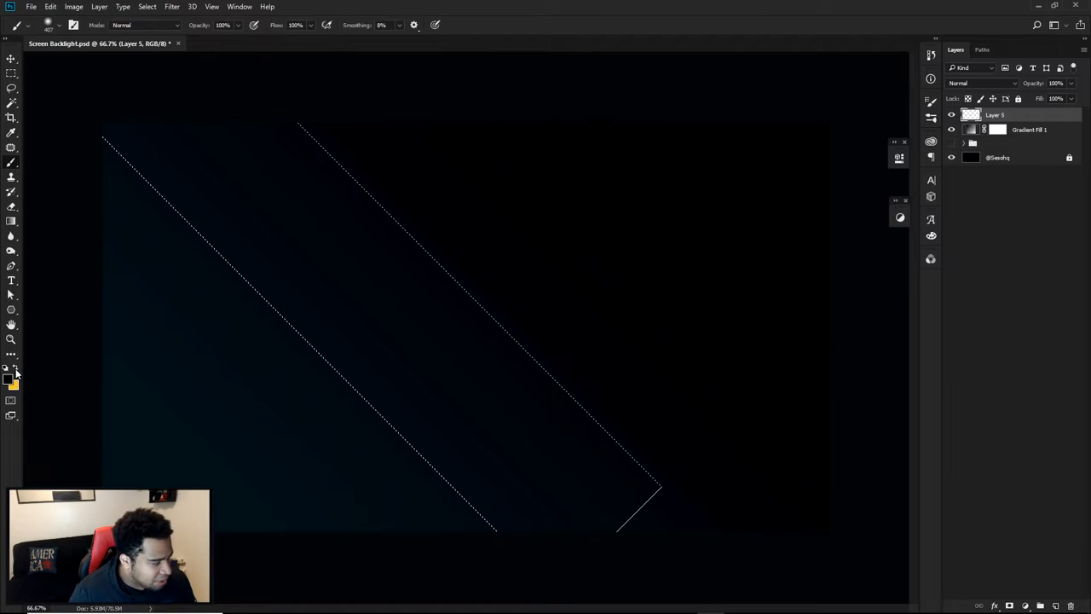
click(8, 378)
click(741, 362)
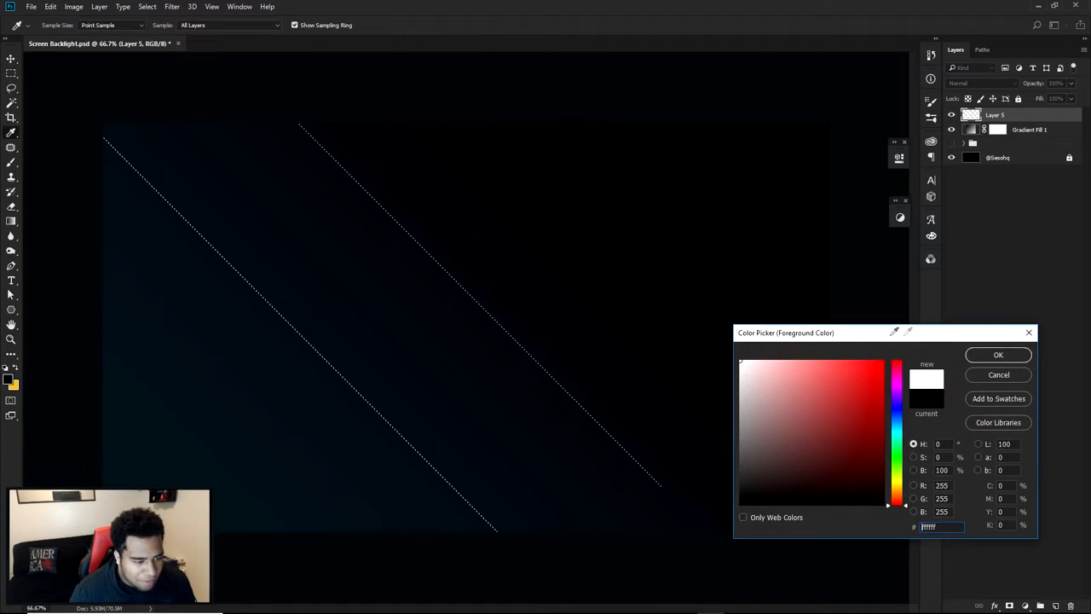
click(972, 353)
mouse_move(216, 254)
mouse_down()
mouse_move(172, 242)
mouse_move(199, 251)
mouse_up()
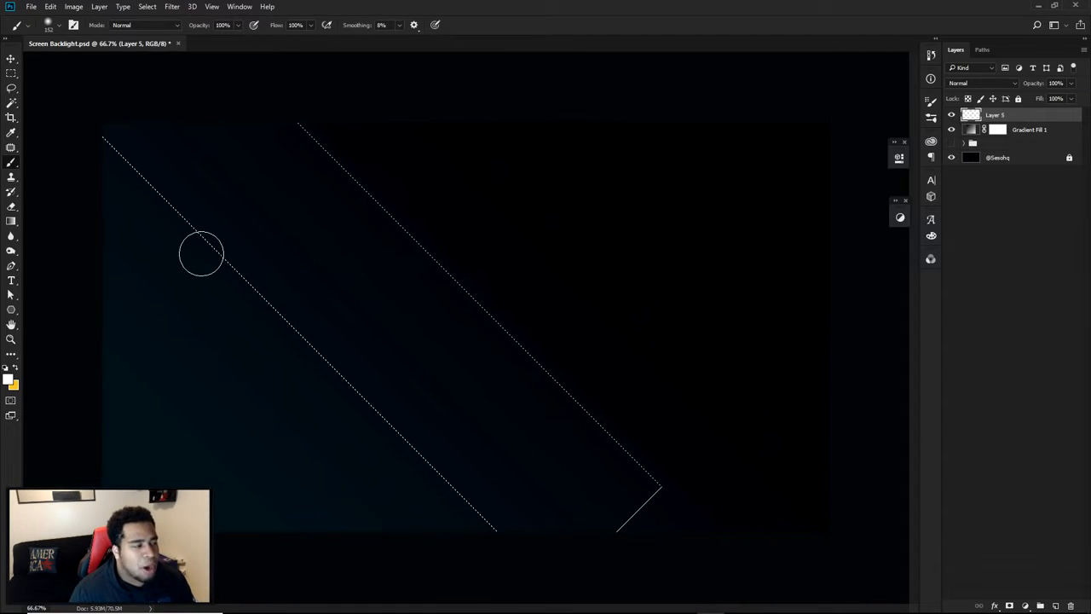
Paint a thin, soft white straight streak along the selection's lower-left edge, ending at the canvas's upper-left corner
drag(190, 264, 73, 134)
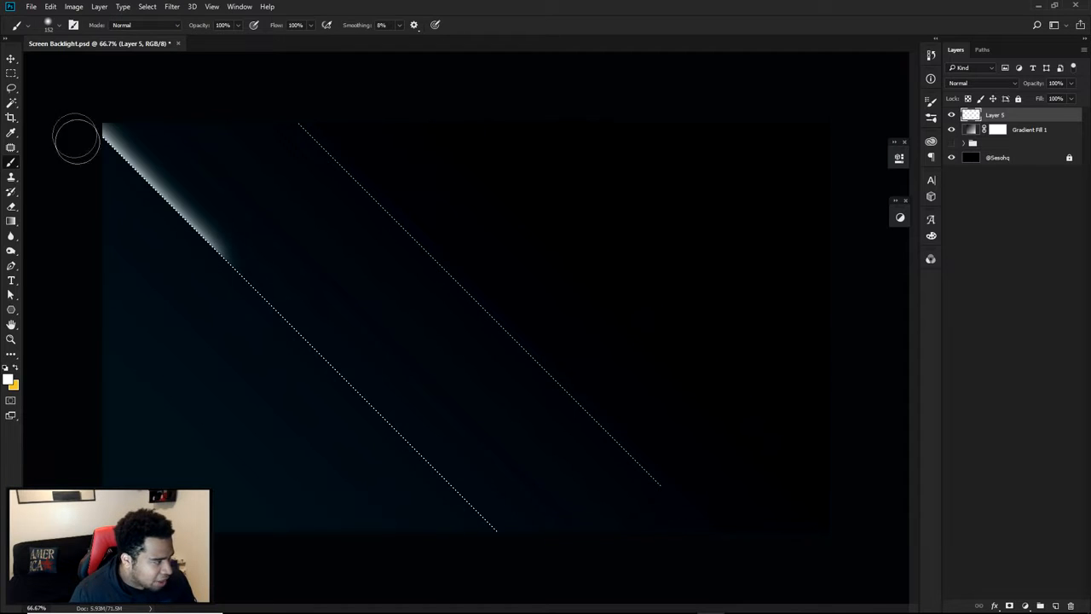
mouse_move(212, 261)
mouse_down()
mouse_move(175, 200)
mouse_move(89, 123)
mouse_up()
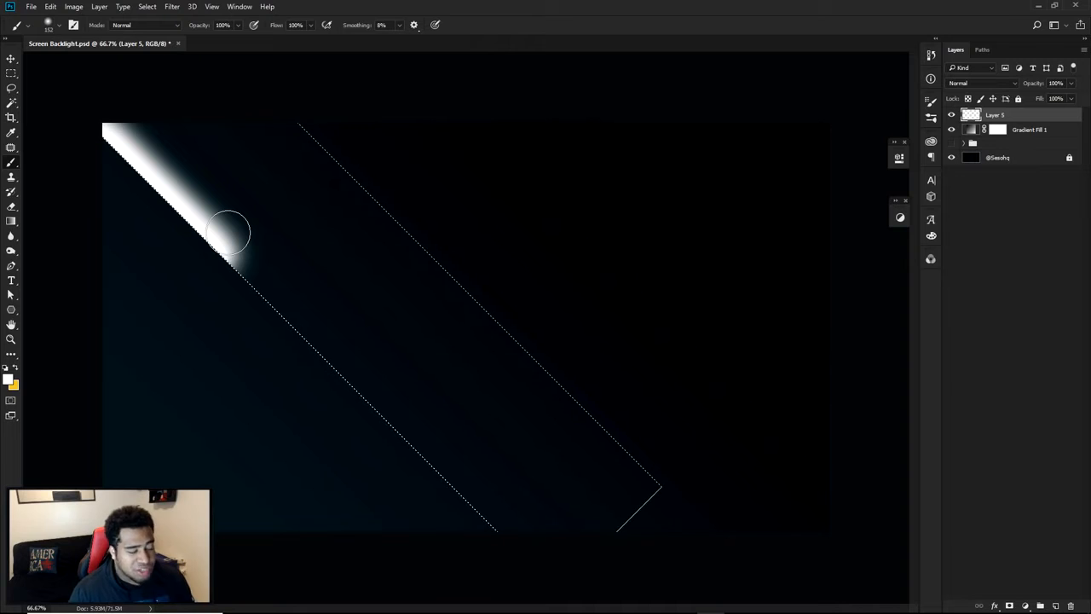
key(ctrl+z)
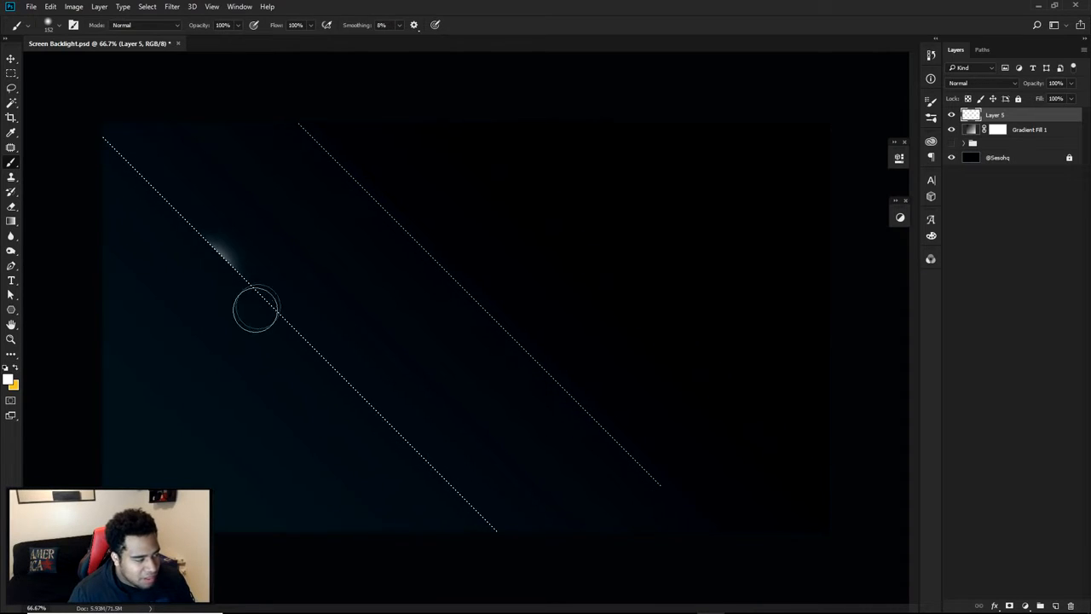
click(259, 300)
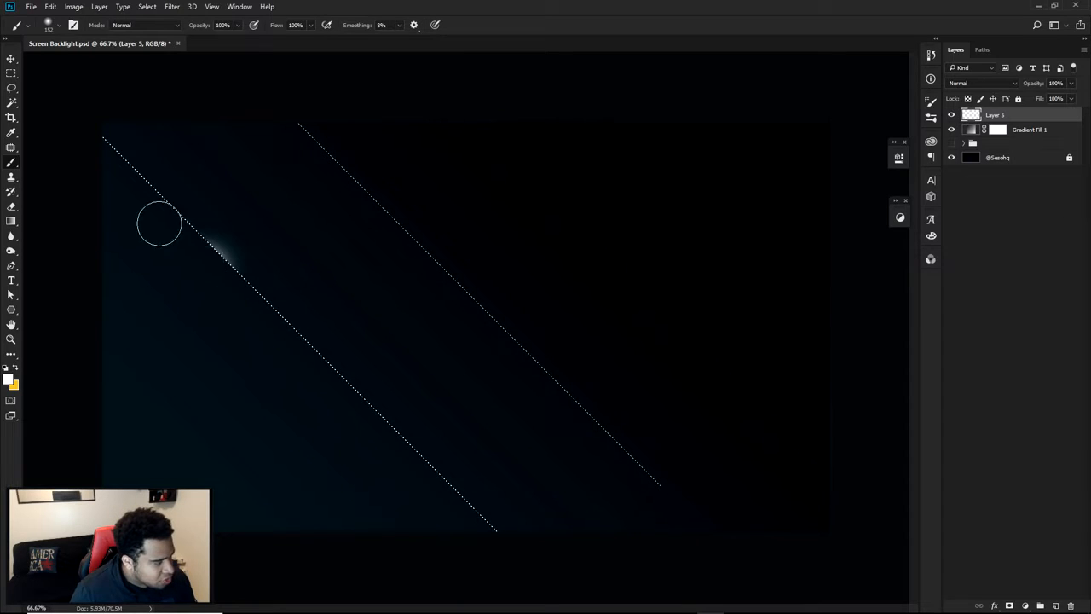
shift+click(87, 151)
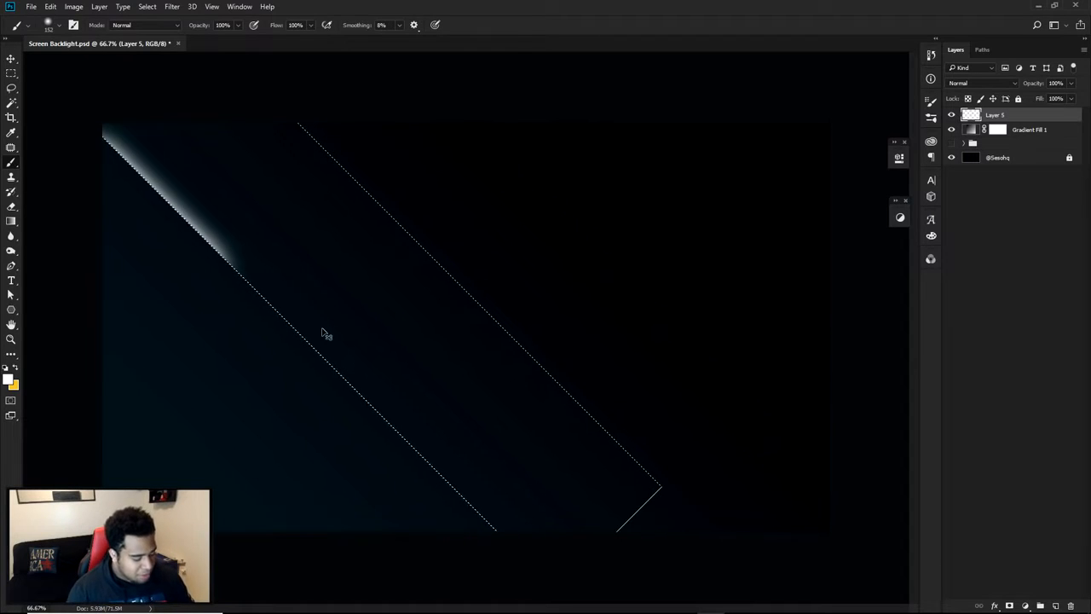
Deselect the band and compare the painted streak with the original artwork group by toggling the layers' visibility
key(ctrl+d)
key(v)
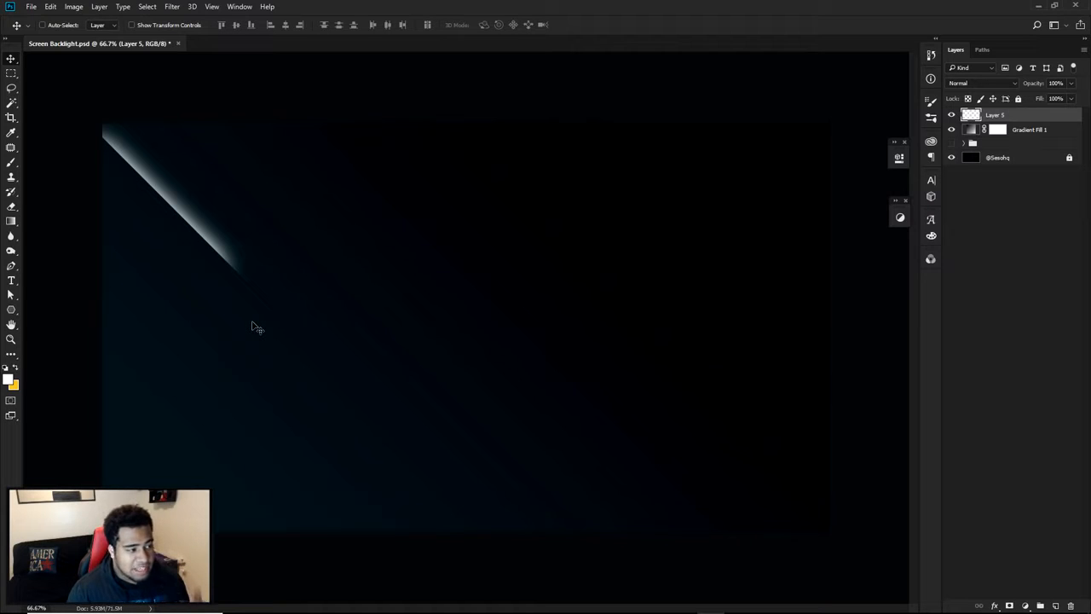
click(951, 129)
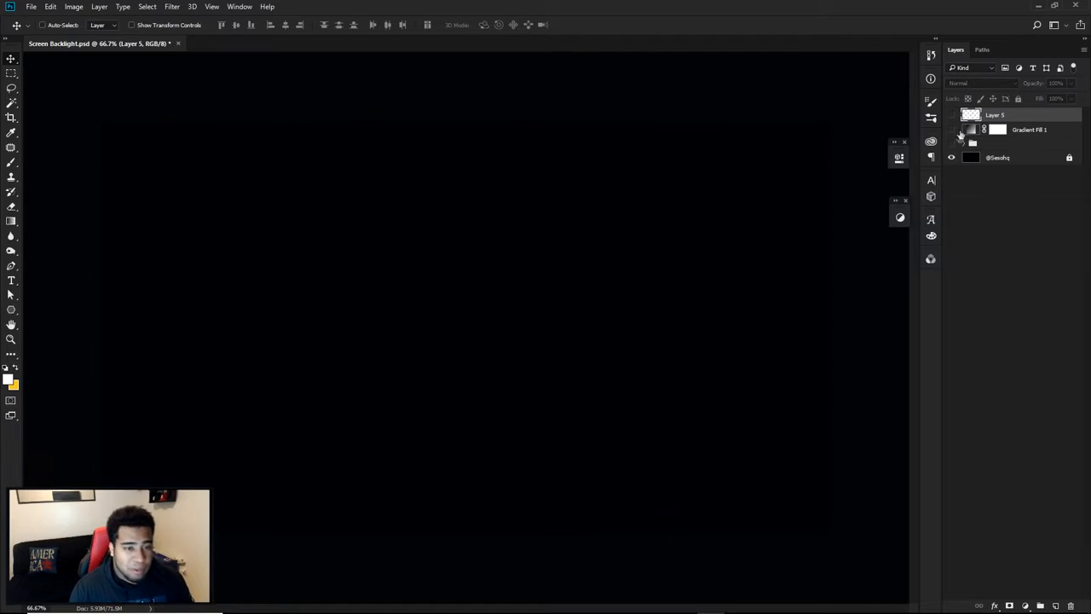
click(951, 114)
click(951, 142)
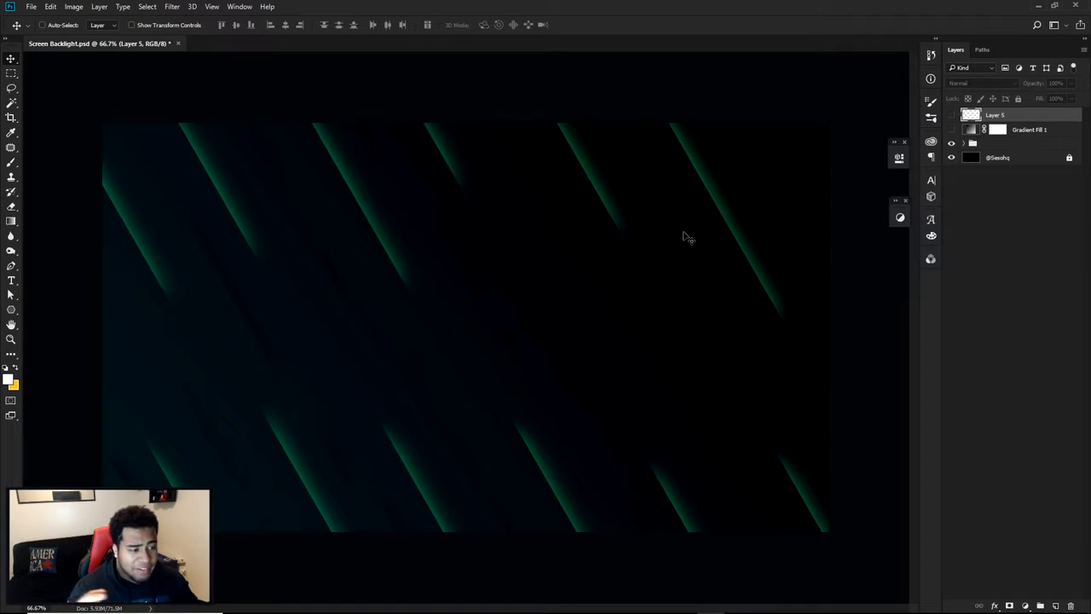
click(951, 143)
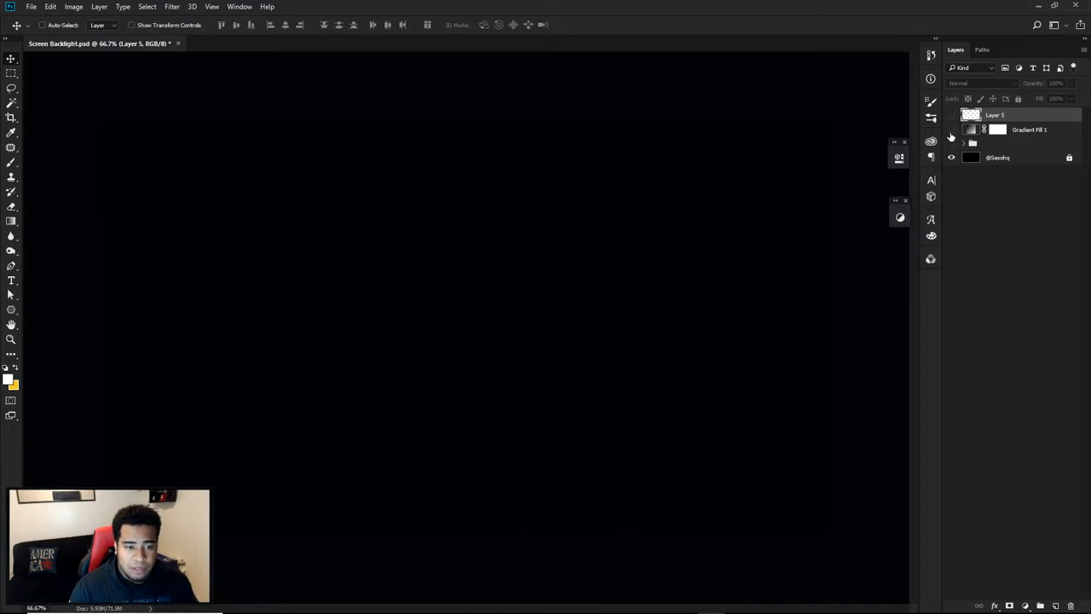
click(951, 129)
click(951, 115)
Add a Color Overlay effect in green #3ef7b4 to the streak layer
double_click(1029, 124)
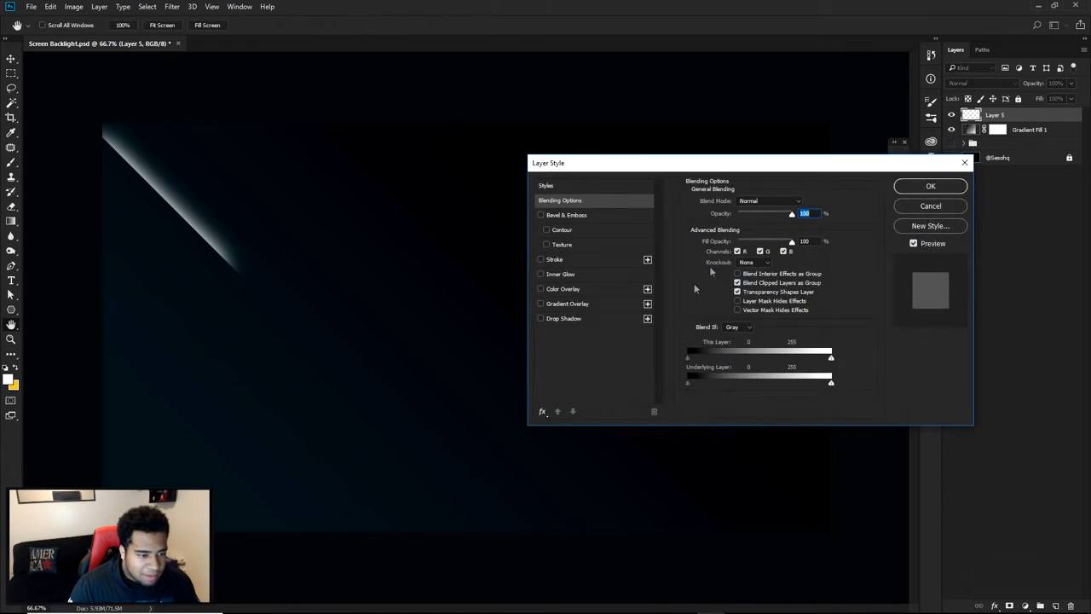
click(562, 289)
click(803, 202)
click(893, 441)
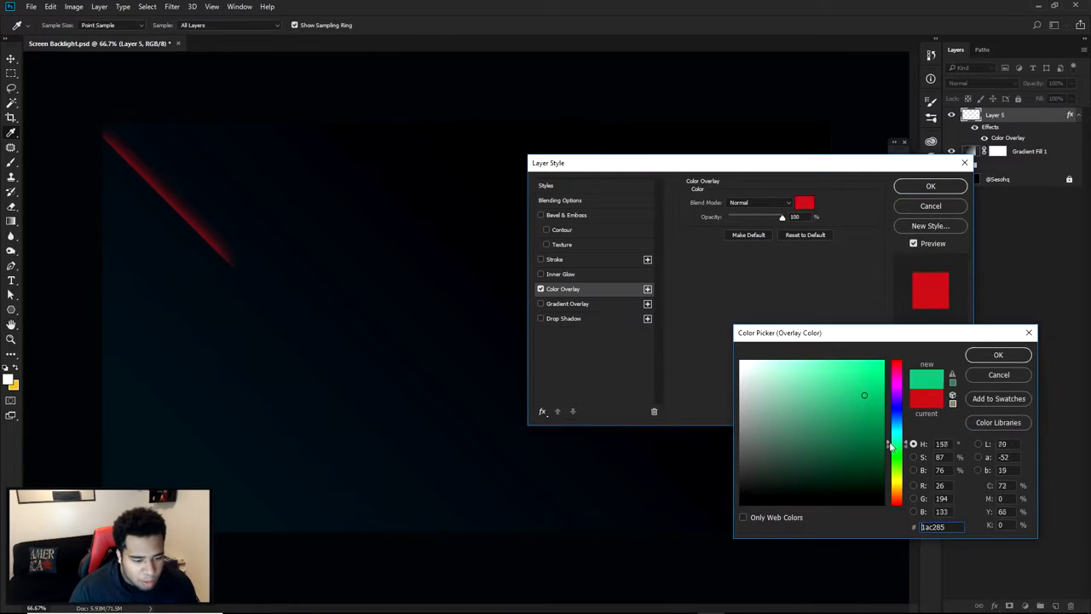
drag(861, 383, 851, 369)
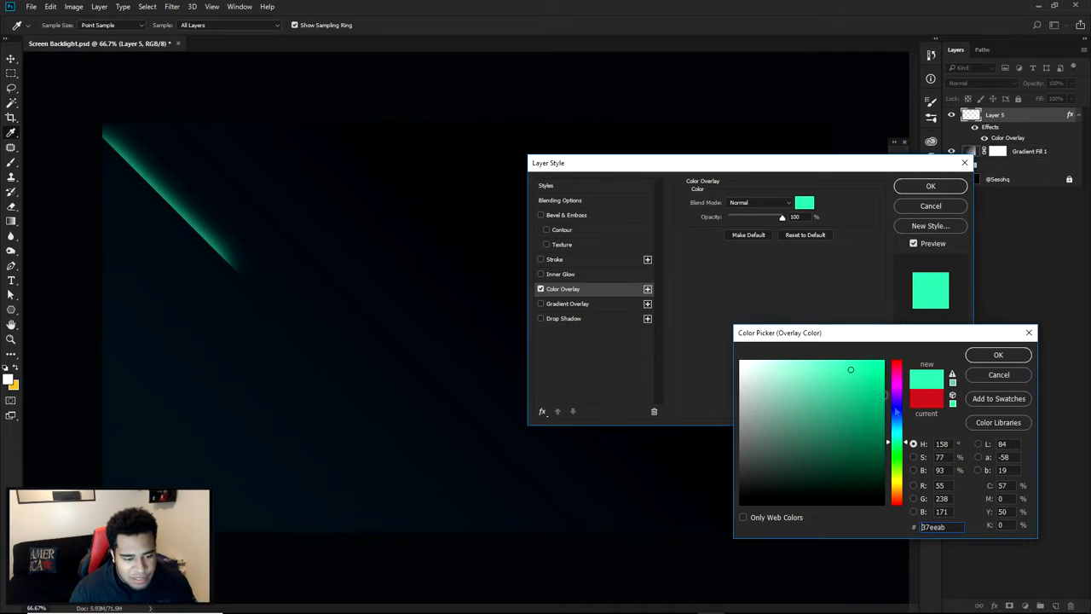
drag(849, 369, 848, 364)
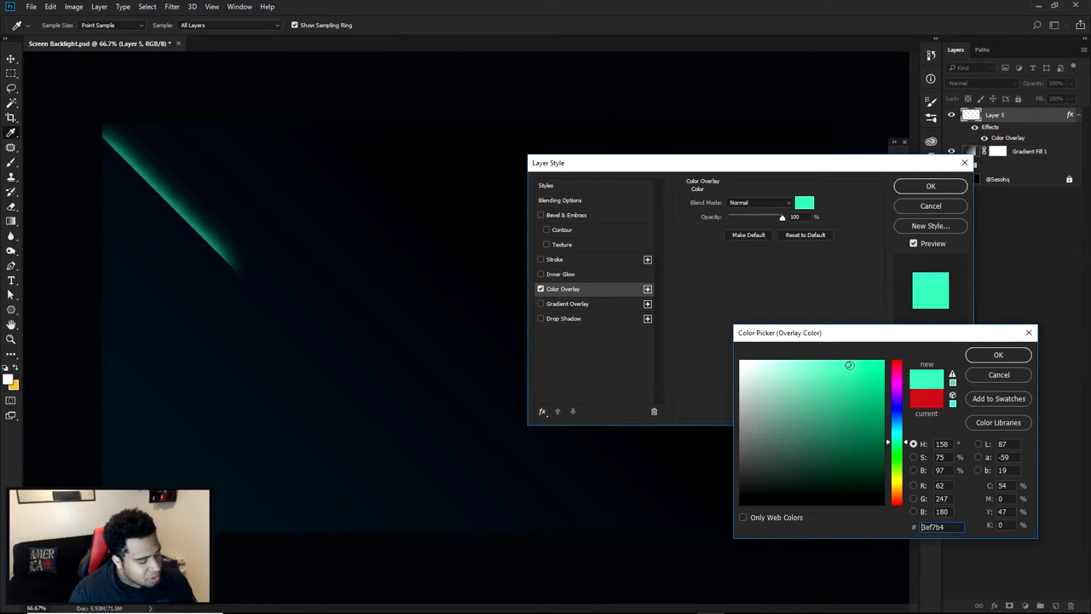
drag(952, 525, 889, 523)
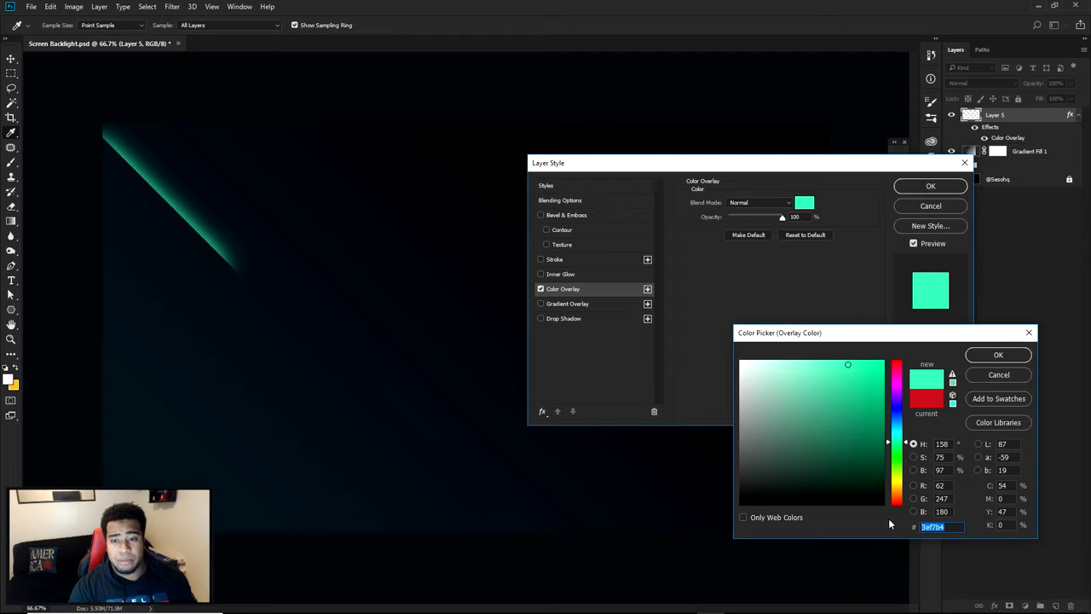
click(948, 528)
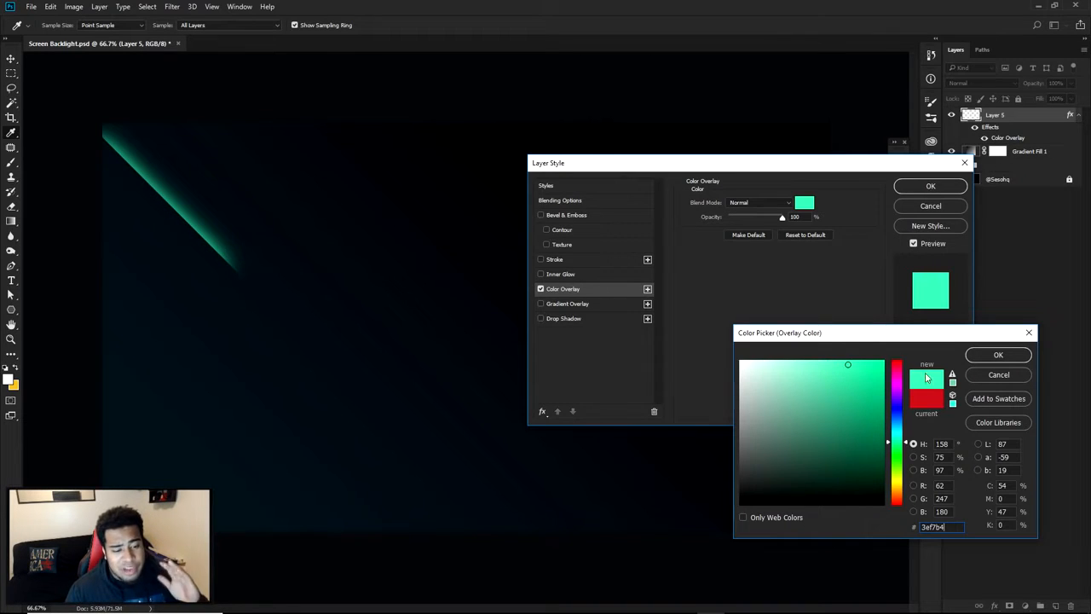
click(994, 355)
click(929, 188)
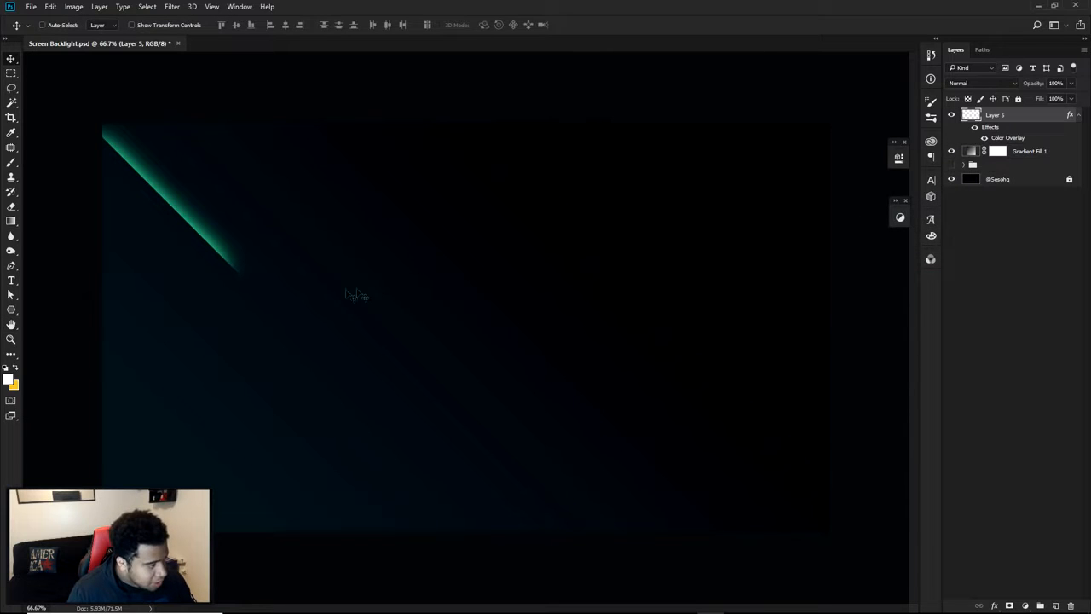
Duplicate the green streak twice across the canvas's upper edge and compare the arrangement with the original artwork group
drag(231, 315, 363, 312)
mouse_move(407, 351)
mouse_down()
mouse_move(372, 307)
mouse_move(502, 348)
mouse_up()
drag(950, 116, 953, 204)
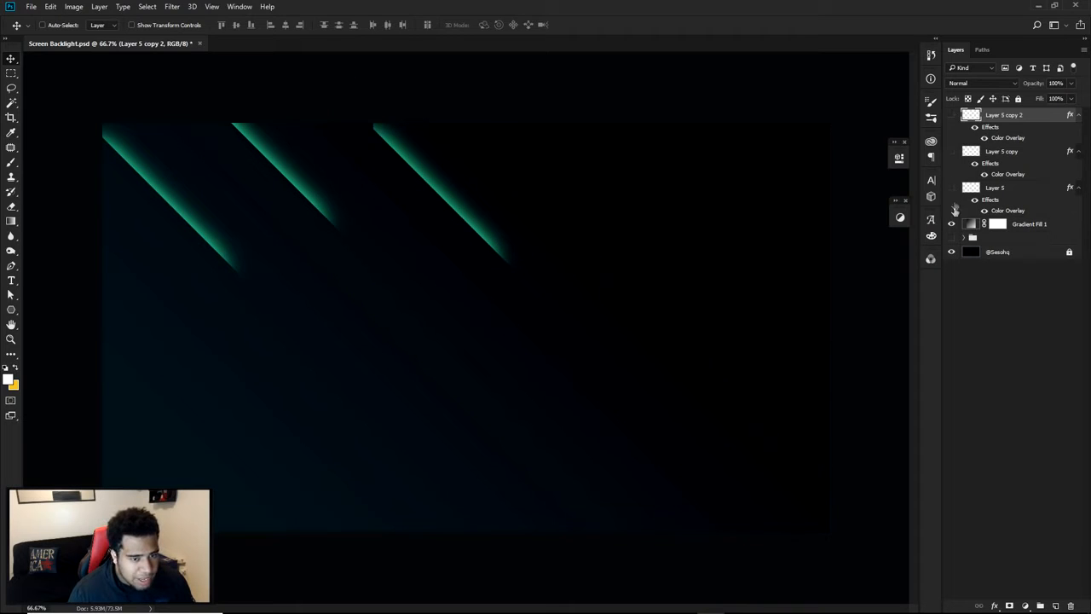
click(952, 225)
click(951, 239)
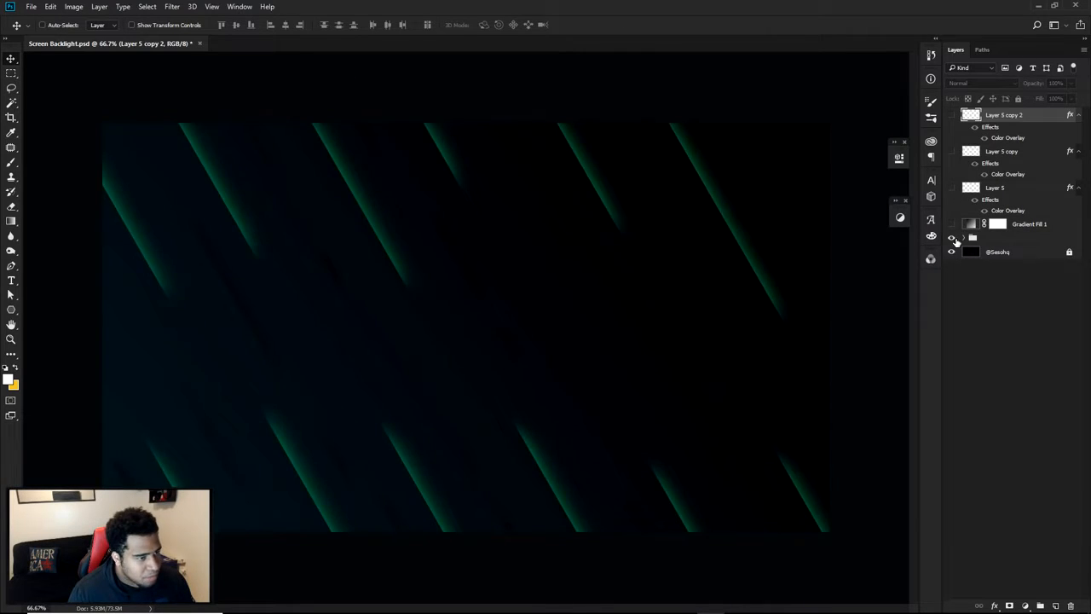
click(952, 239)
drag(950, 119, 954, 223)
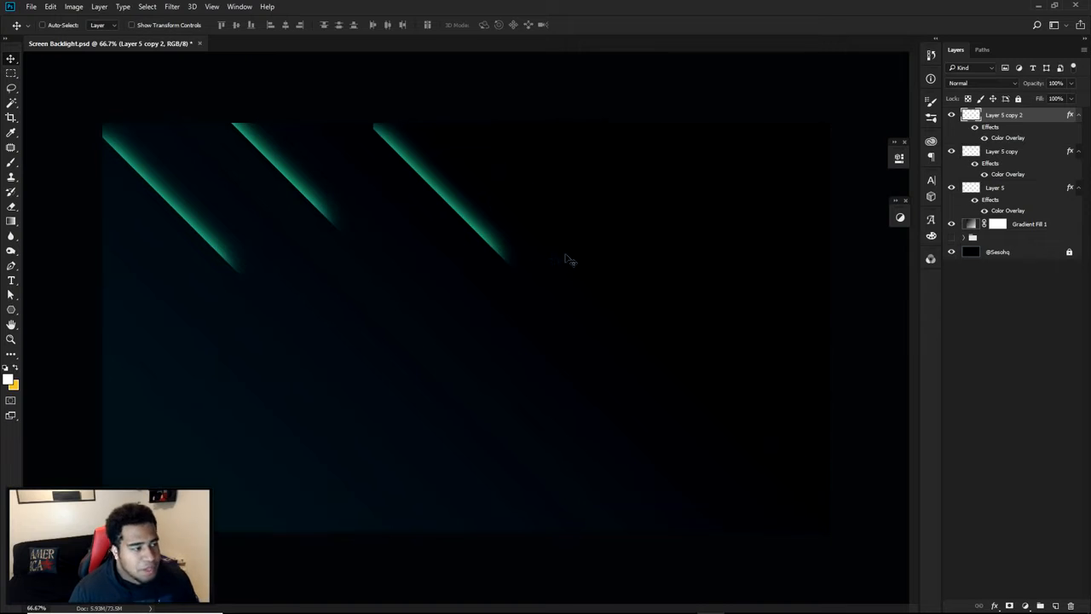
Nudge the third streak up-left, add two more copies along the canvas's upper edge, and move the last copy down-right
drag(560, 304, 550, 287)
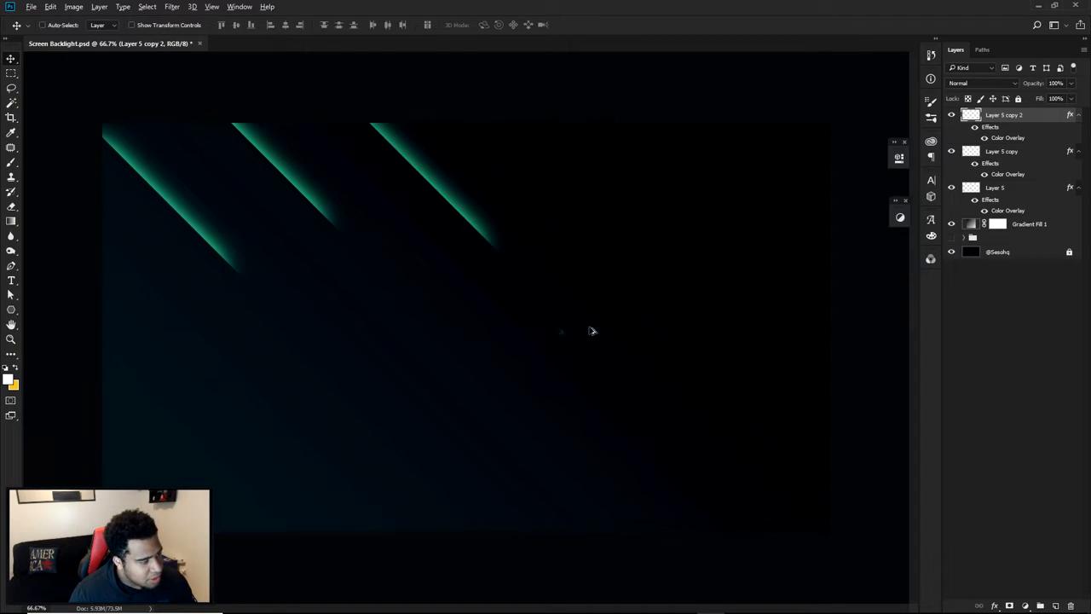
mouse_move(423, 315)
mouse_down()
mouse_move(618, 316)
mouse_move(556, 309)
mouse_move(775, 295)
mouse_move(728, 286)
mouse_up()
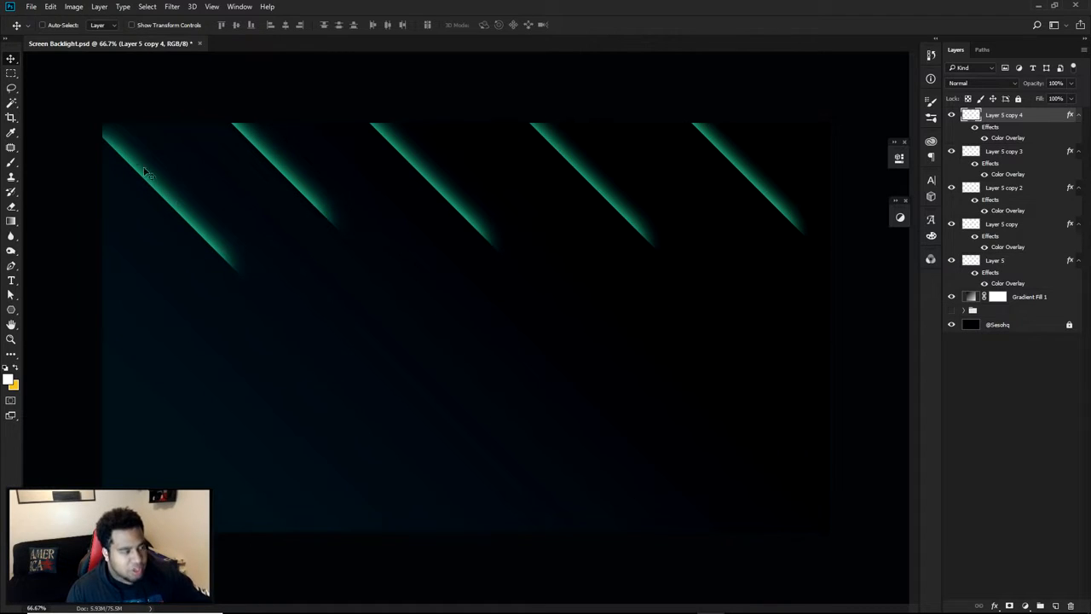
drag(740, 122, 787, 201)
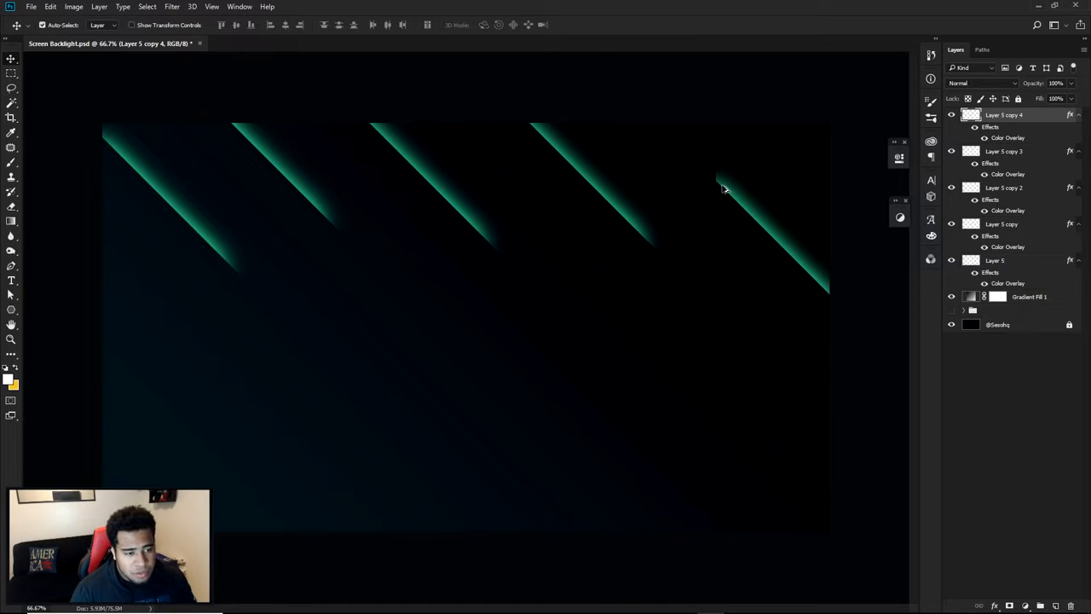
Undo all streak duplicates and moves back to the single green streak
key(ctrl+alt+z)
key(ctrl+alt+z)
key(ctrl+alt+z)
key(ctrl+alt+z)
key(ctrl+alt+z)
key(ctrl+alt+z)
key(ctrl+alt+z)
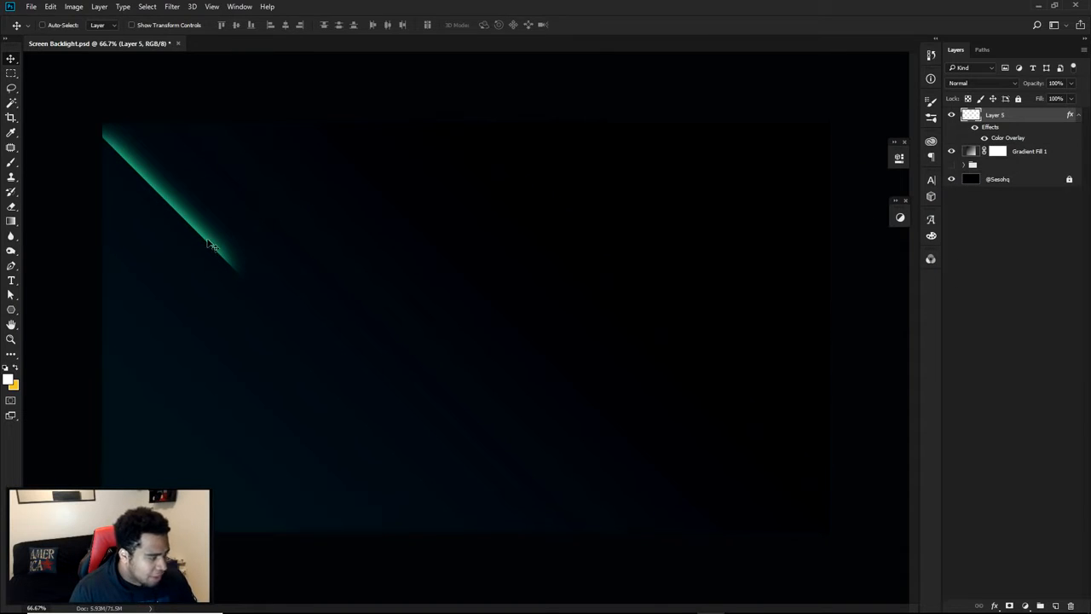
Sample the streak's green and brighten the foreground colour to a mint green near #42e6b3
key(b)
key(i)
click(197, 226)
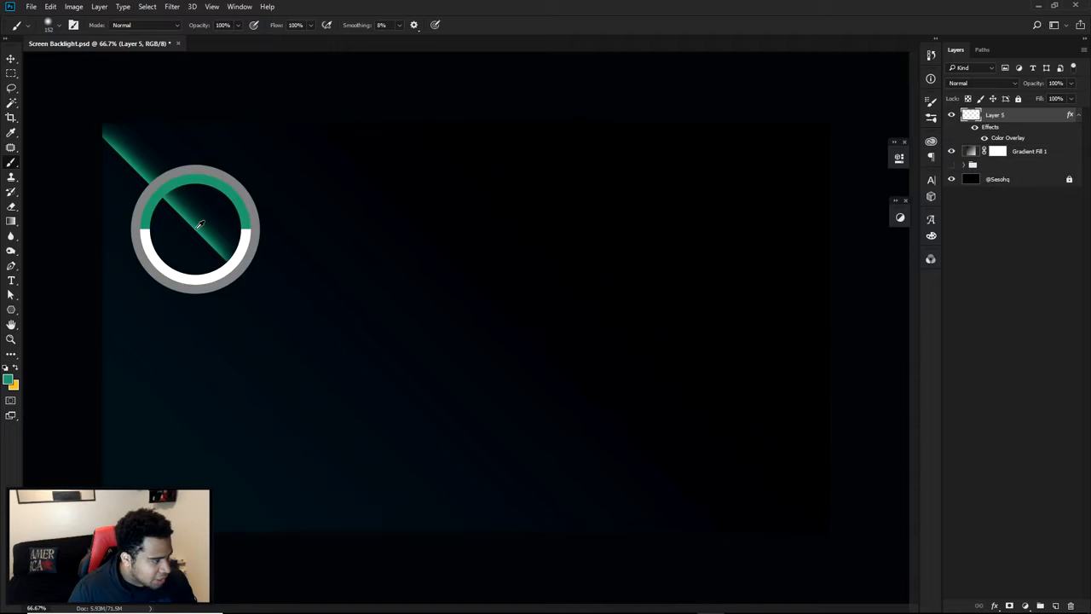
click(10, 380)
click(844, 373)
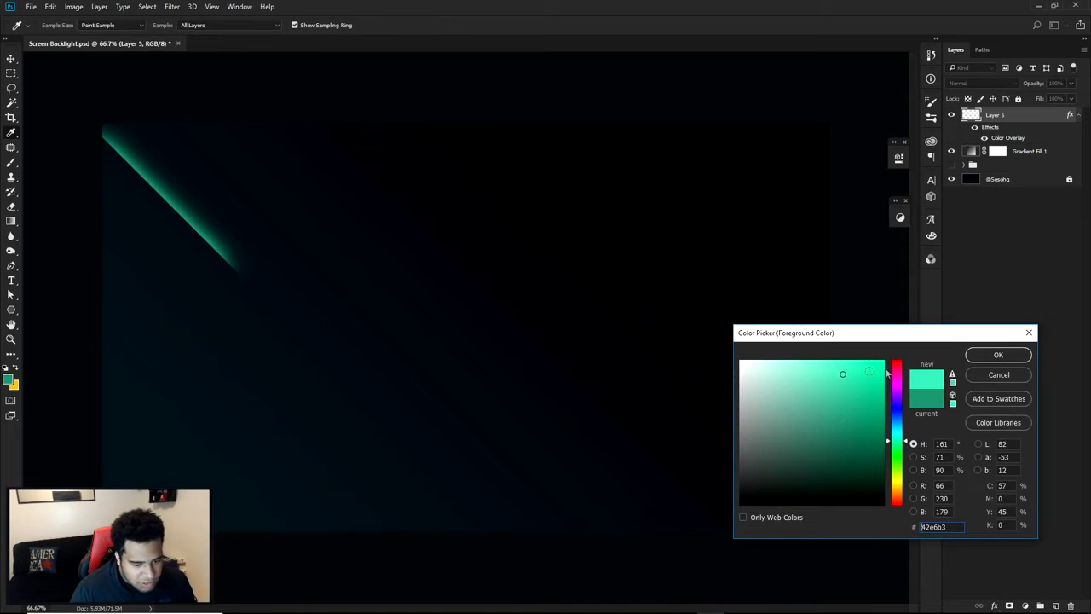
click(996, 355)
Undo the Color Overlay and the deselection to return to the white streak with the diagonal band selected
key(ctrl+alt+z)
key(ctrl+alt+z)
key(ctrl+alt+z)
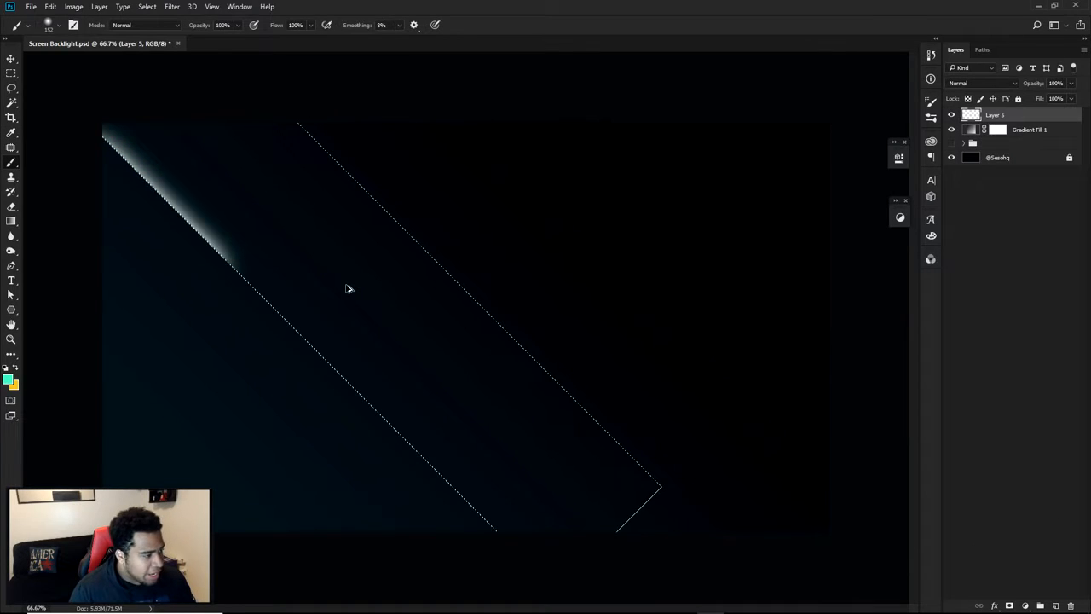
Replace the white streak with a mint green one painted along the diagonal band's lower-left edge, and clear the selection
key(ctrl+alt+z)
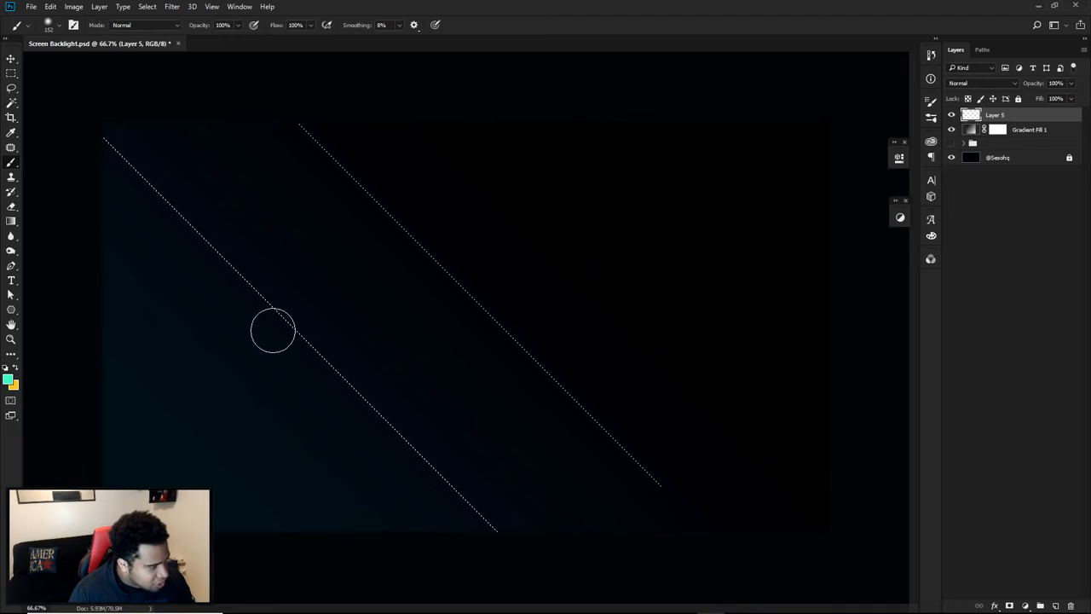
click(269, 331)
shift+click(85, 136)
key(ctrl+z)
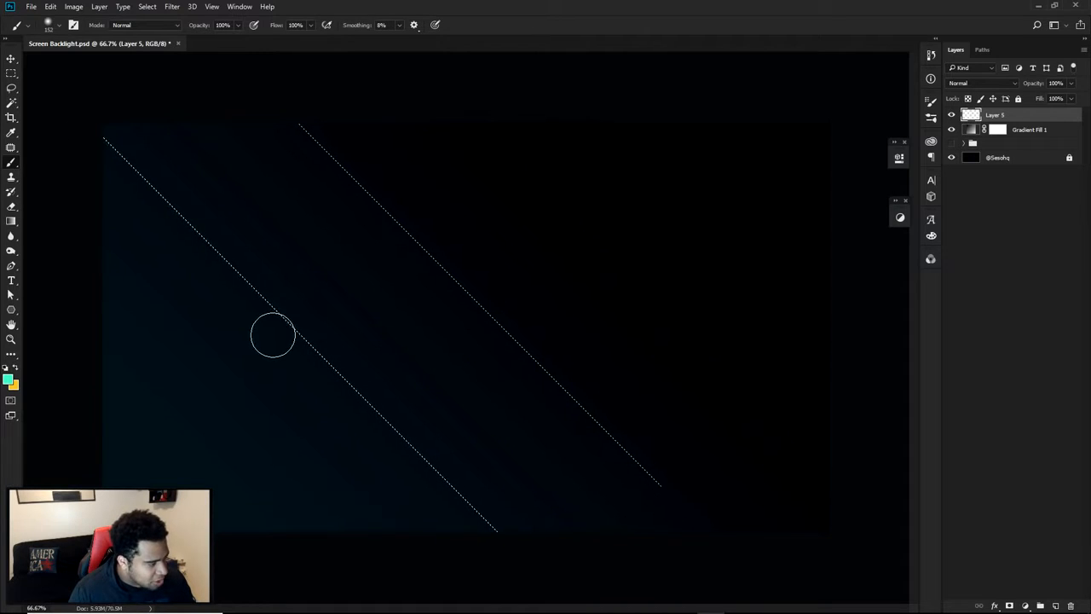
shift+click(89, 150)
key(ctrl+d)
Duplicate the mint green streak four times, spacing the copies unevenly along the canvas's upper edge
key(v)
mouse_move(348, 273)
mouse_down()
mouse_move(523, 270)
mouse_move(479, 345)
mouse_move(446, 295)
mouse_move(572, 312)
mouse_move(545, 282)
mouse_move(595, 286)
mouse_move(613, 312)
mouse_move(614, 296)
mouse_up()
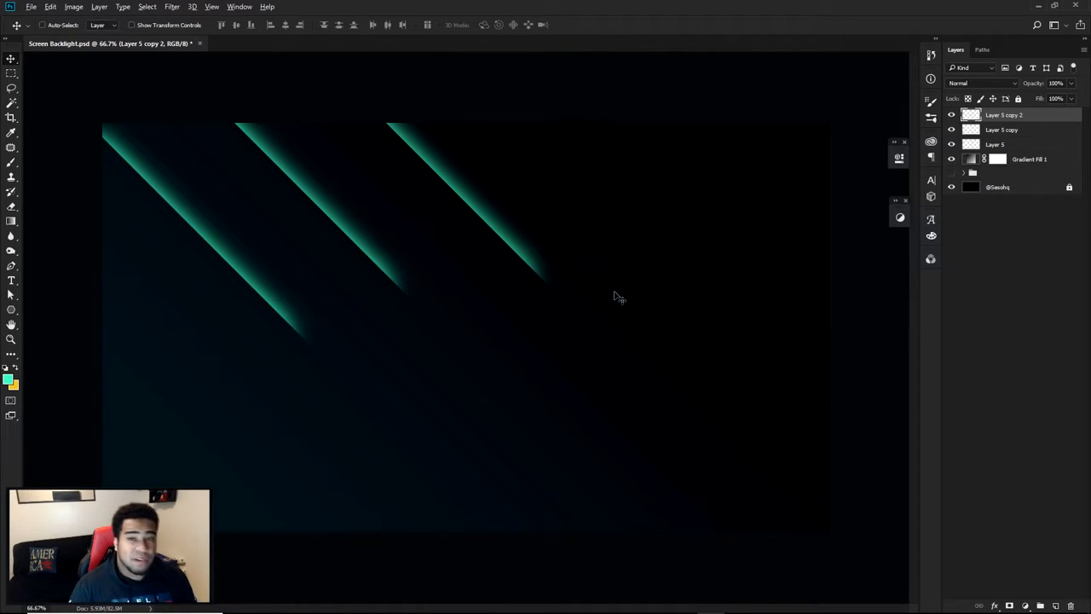
drag(503, 316, 670, 307)
drag(577, 315, 716, 314)
mouse_move(805, 385)
mouse_down()
mouse_move(747, 329)
mouse_move(750, 342)
mouse_up()
Shift all five streak layers slightly left together and group them
shift+click(980, 174)
mouse_move(680, 284)
mouse_down()
mouse_move(614, 284)
mouse_move(650, 290)
mouse_up()
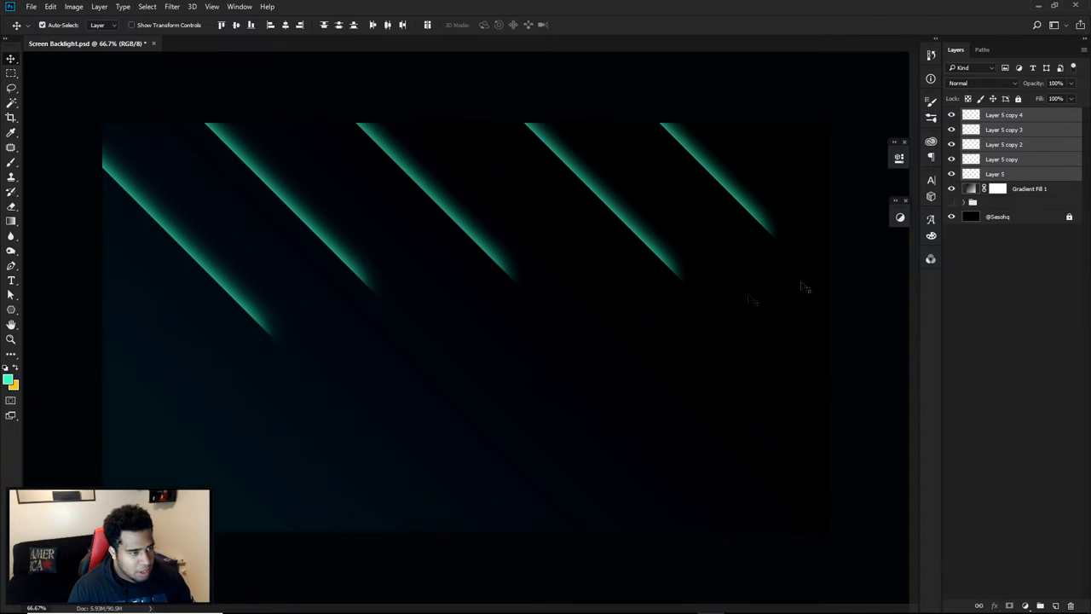
drag(736, 304, 740, 308)
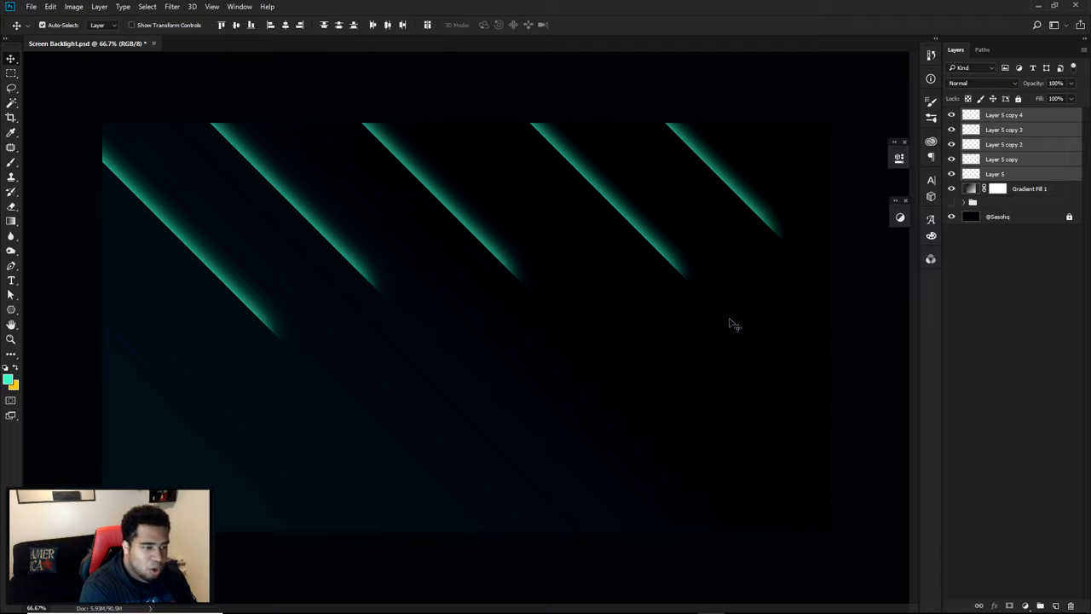
key(ctrl+g)
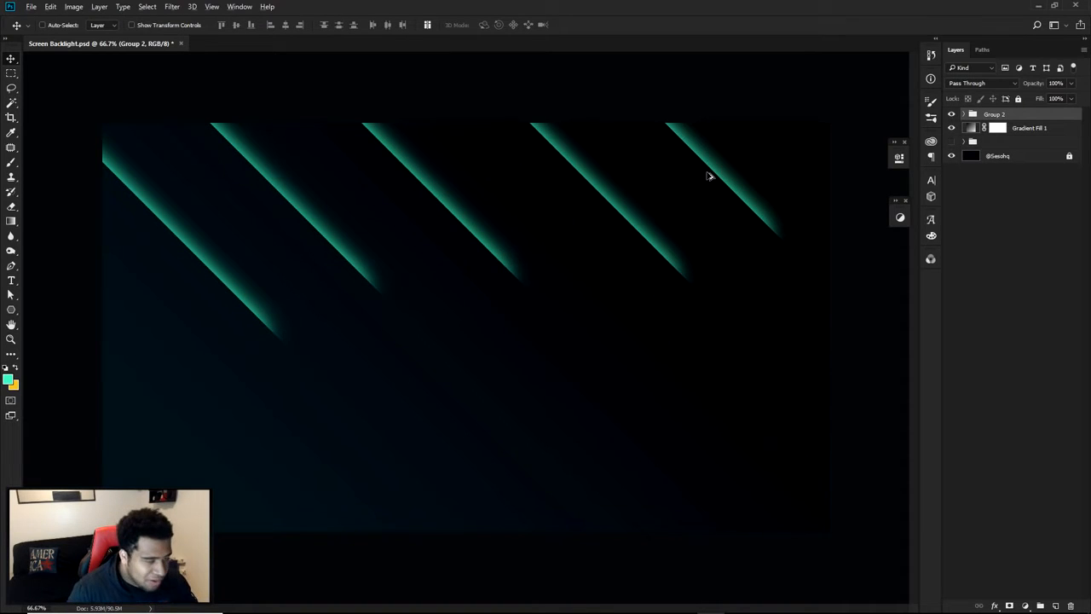
Copy the streak group to the canvas's lower half, flip the copy vertically and horizontally, and shift it slightly right
drag(713, 165, 715, 437)
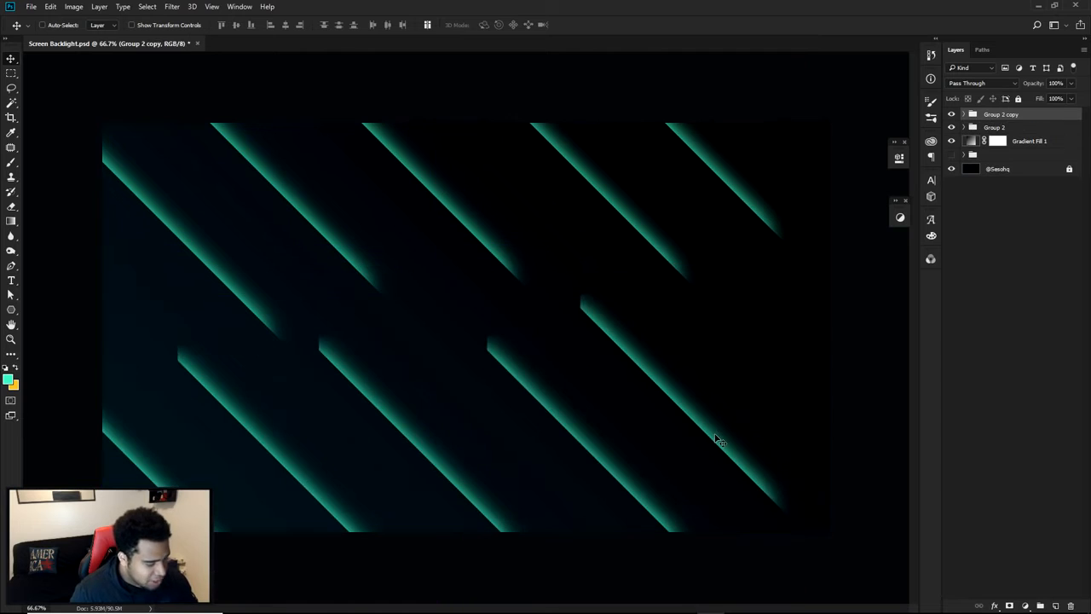
key(ctrl+t)
right_click(715, 437)
click(755, 426)
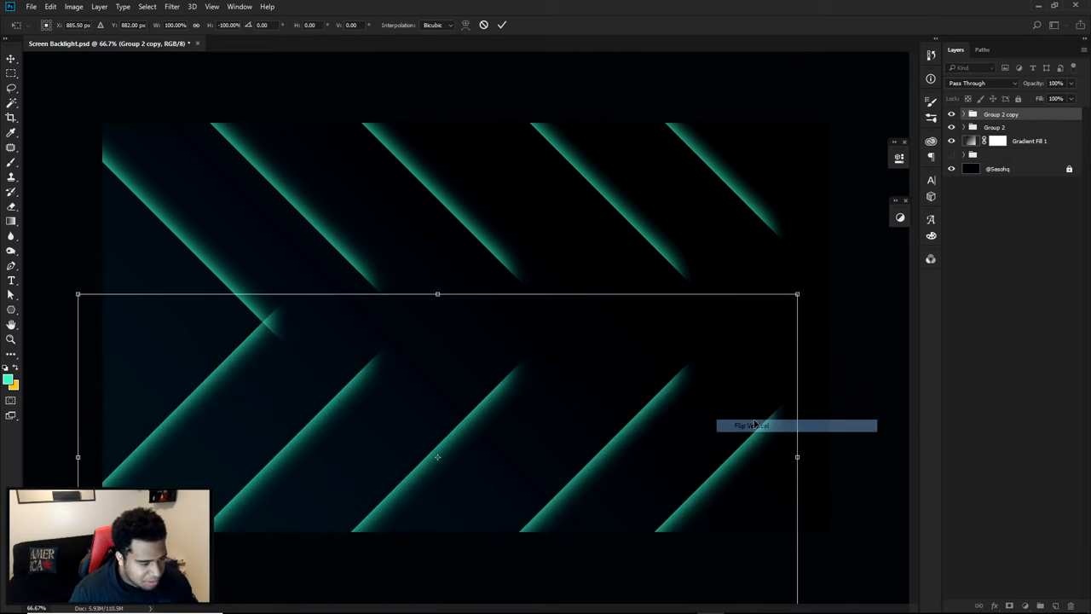
right_click(665, 402)
click(729, 572)
key(Return)
drag(599, 441, 636, 441)
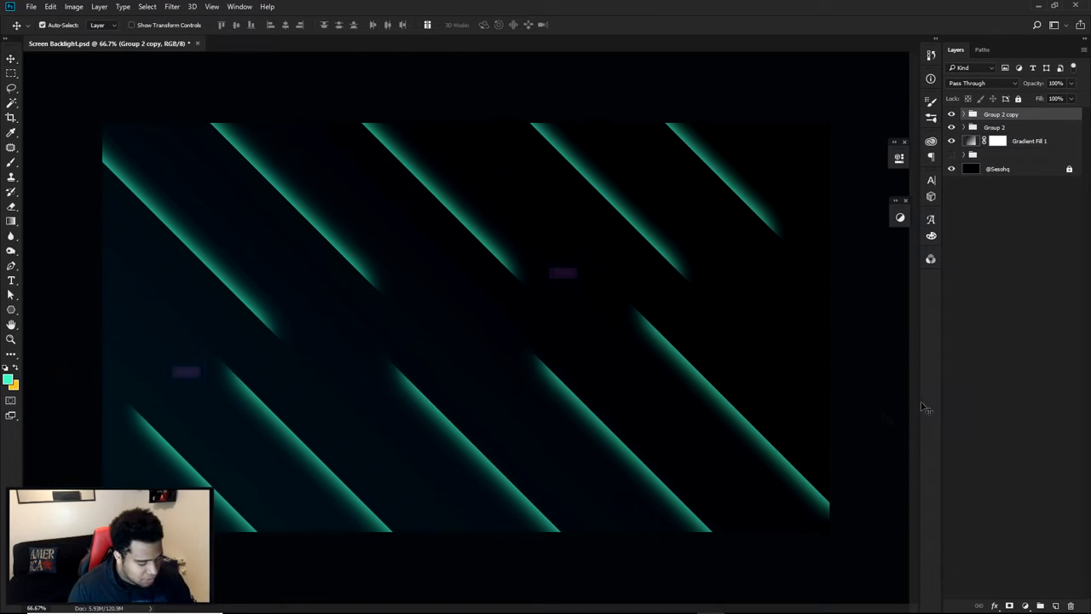
Rotate the lower streak group clockwise to a steeper slant and nudge it into place along the lower edge
key(ctrl+t)
drag(887, 396, 887, 439)
key(Return)
drag(659, 448, 667, 463)
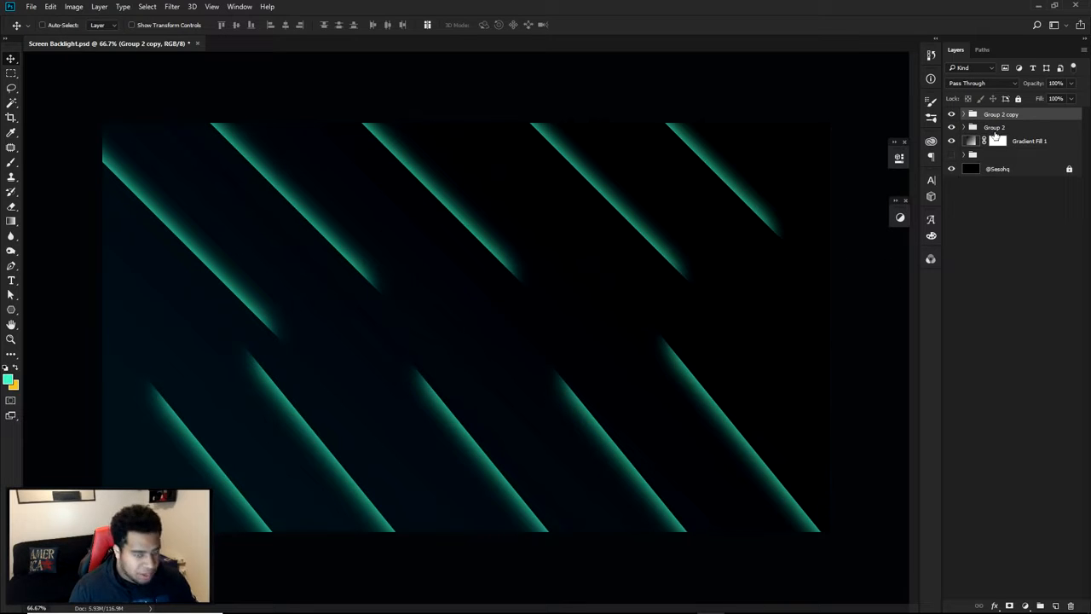
Rotate the upper streak group clockwise to match the lower streaks' slant, and group both rows together
click(995, 128)
key(ctrl+t)
drag(874, 277, 868, 308)
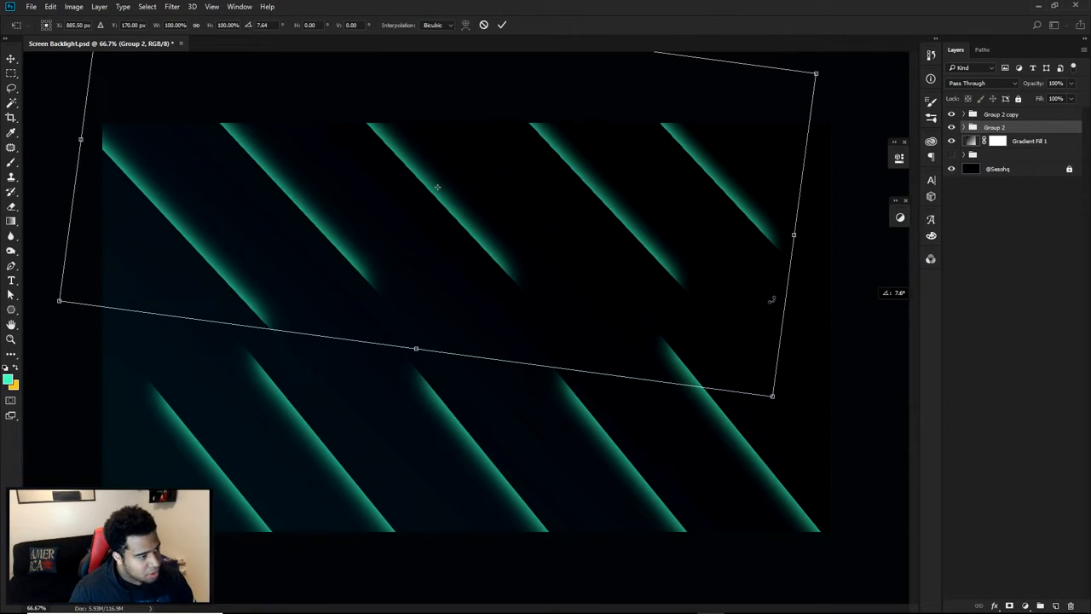
key(Return)
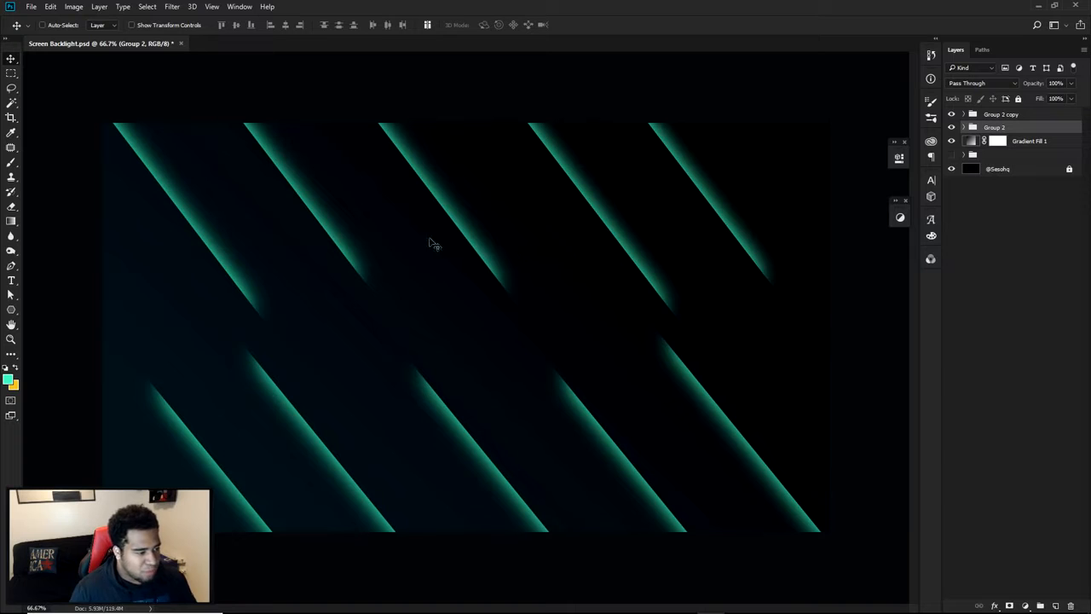
shift+click(1000, 115)
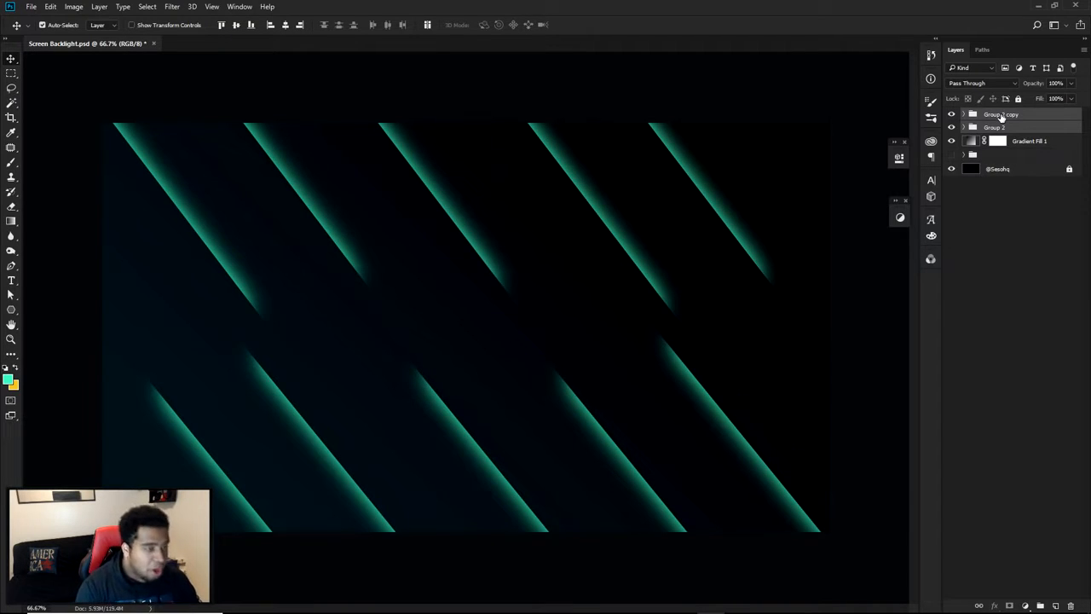
key(ctrl+g)
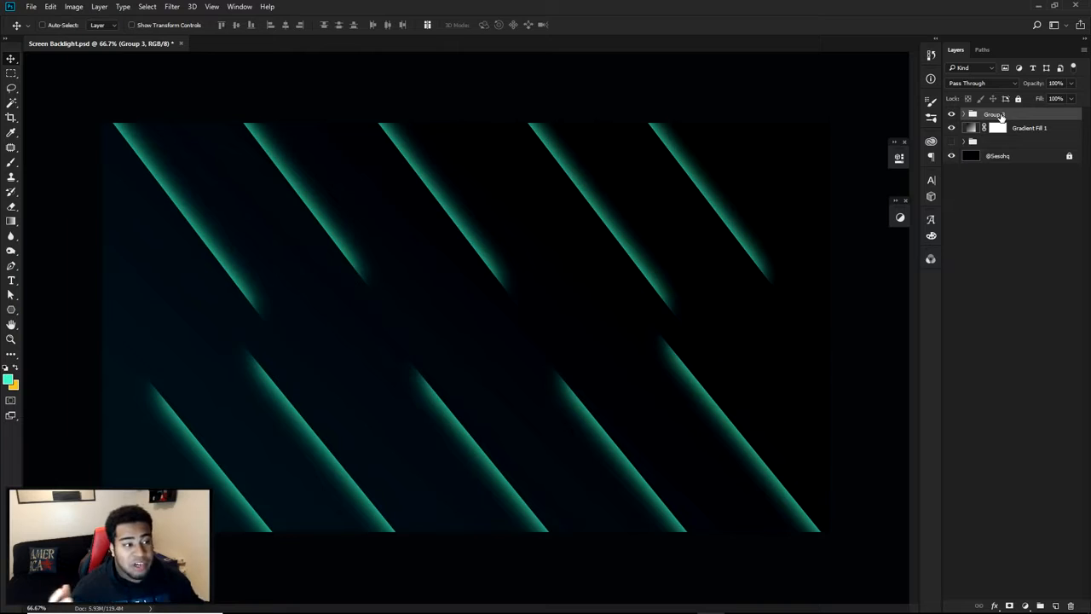
Duplicate the combined streak group, hide the original, and merge the copy into a single layer
key(ctrl)
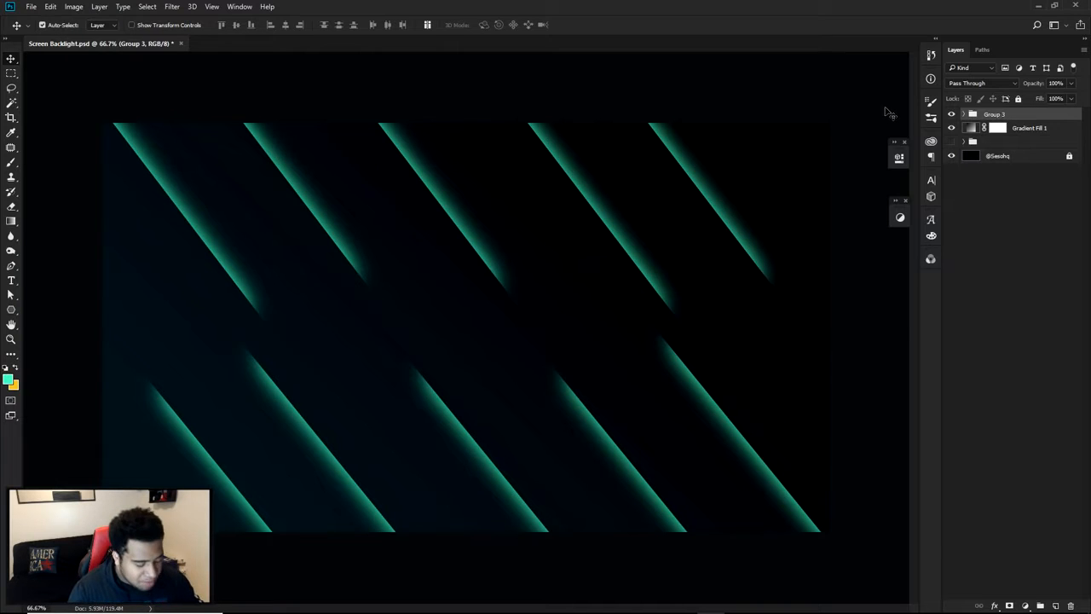
key(ctrl+j)
click(951, 127)
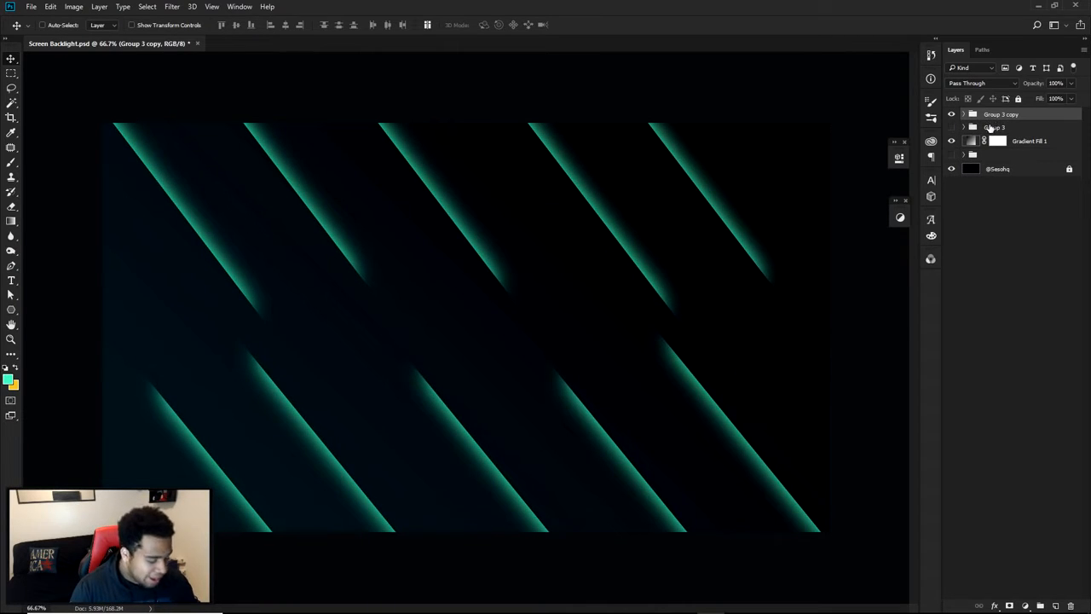
key(ctrl+e)
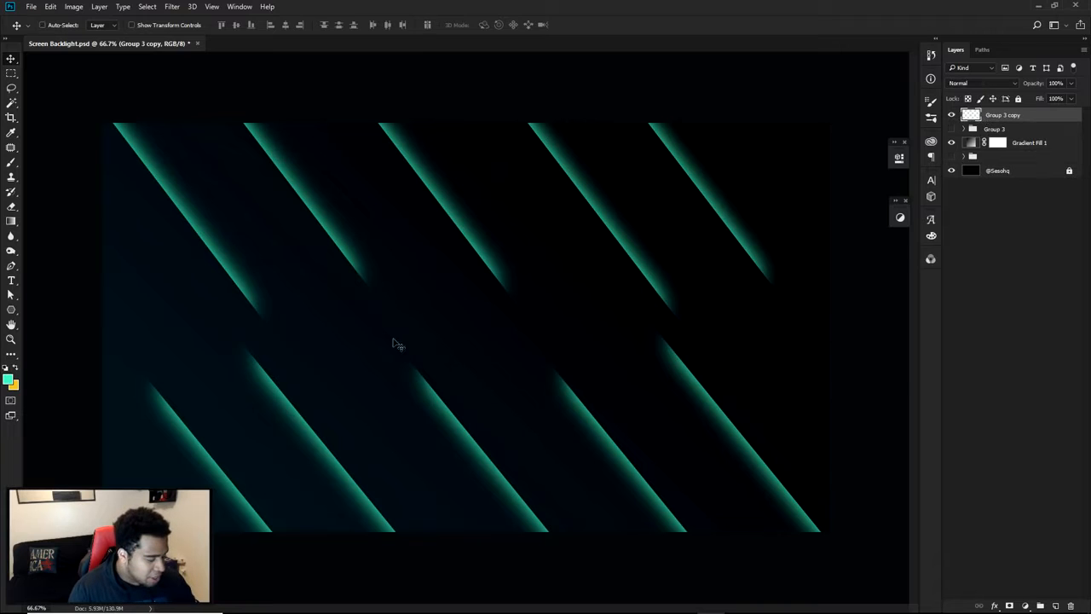
Shorten the inner ends of the second and third streaks in both rows with a soft Eraser of about 214 px, 0% hardness
key(e)
drag(350, 355, 401, 365)
mouse_move(435, 451)
mouse_down()
mouse_move(406, 335)
mouse_move(383, 141)
mouse_up()
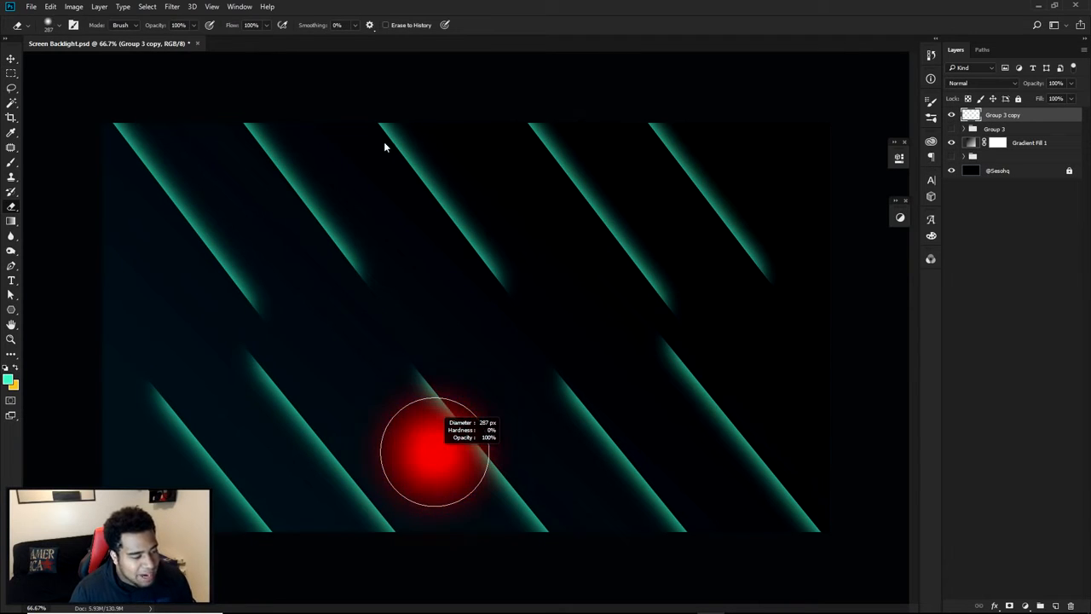
mouse_move(248, 376)
mouse_down()
mouse_move(322, 398)
mouse_move(289, 403)
mouse_move(318, 415)
mouse_move(304, 352)
mouse_move(345, 322)
mouse_move(368, 266)
mouse_move(346, 222)
mouse_move(339, 241)
mouse_move(400, 269)
mouse_move(399, 331)
mouse_move(438, 355)
mouse_move(444, 325)
mouse_move(490, 300)
mouse_move(461, 293)
mouse_up()
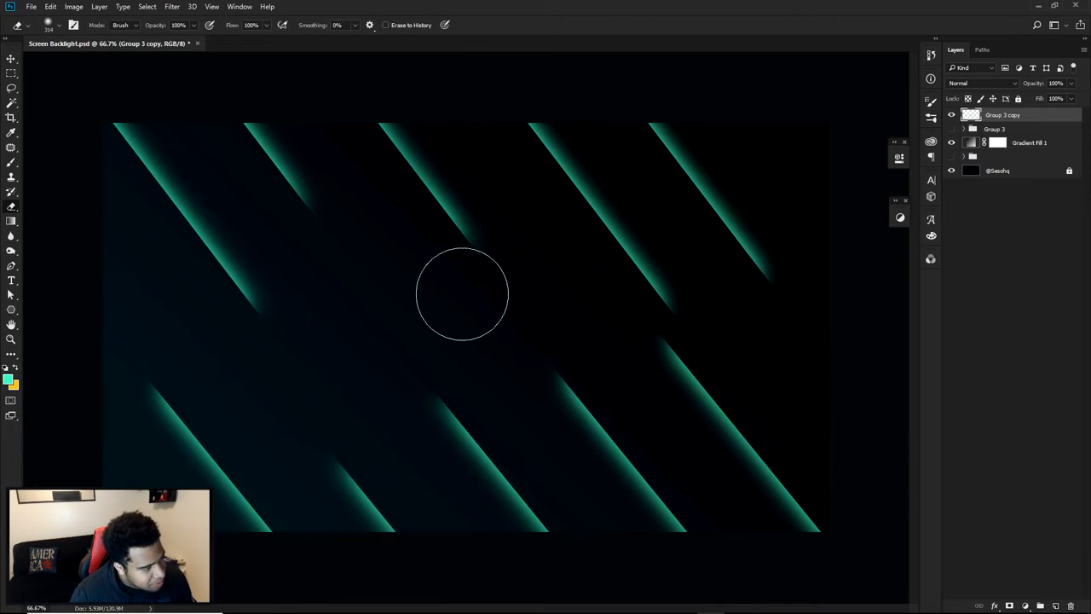
Shorten the inner ends of the fourth and fifth streaks in both rows with a soft Eraser of about 260 px
mouse_move(661, 372)
mouse_down()
mouse_move(620, 364)
mouse_move(705, 370)
mouse_move(688, 416)
mouse_move(703, 427)
mouse_up()
drag(553, 388, 560, 390)
mouse_move(561, 373)
mouse_down()
mouse_move(533, 388)
mouse_move(745, 326)
mouse_move(662, 316)
mouse_move(702, 318)
mouse_move(761, 298)
mouse_move(769, 199)
mouse_move(884, 171)
mouse_up()
key(ctrl+z)
drag(785, 277, 843, 278)
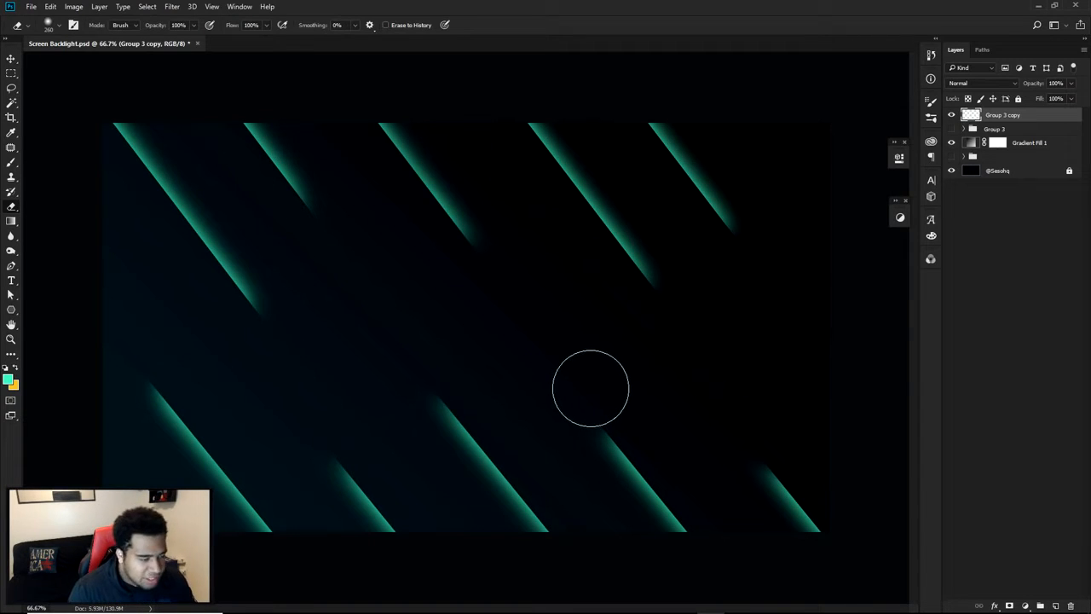
Duplicate the merged streak layer with the shortened streaks
key(v)
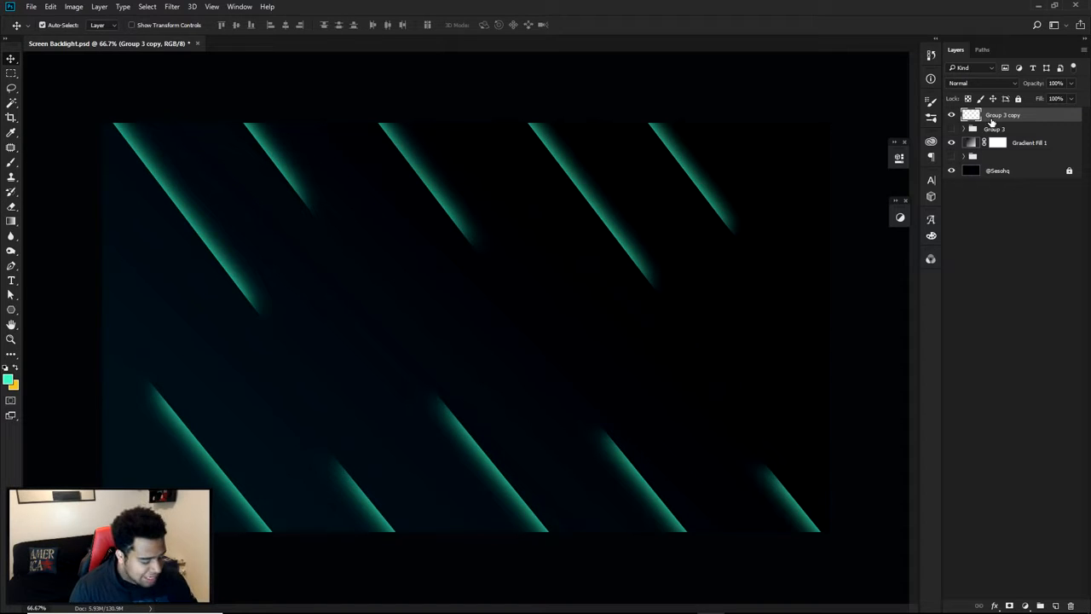
key(ctrl+j)
drag(661, 247, 699, 341)
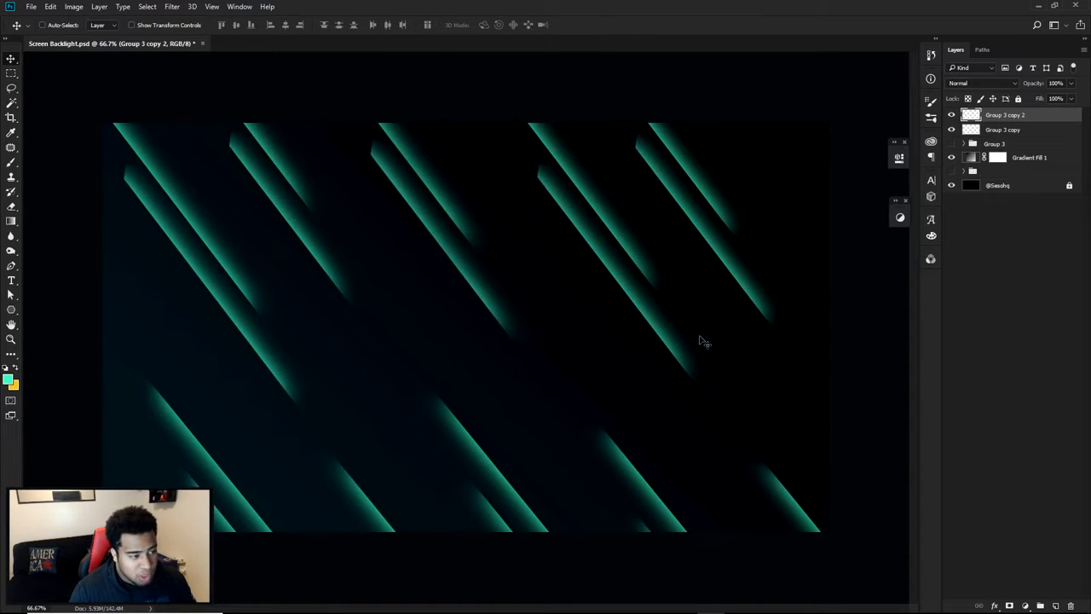
key(ctrl+z)
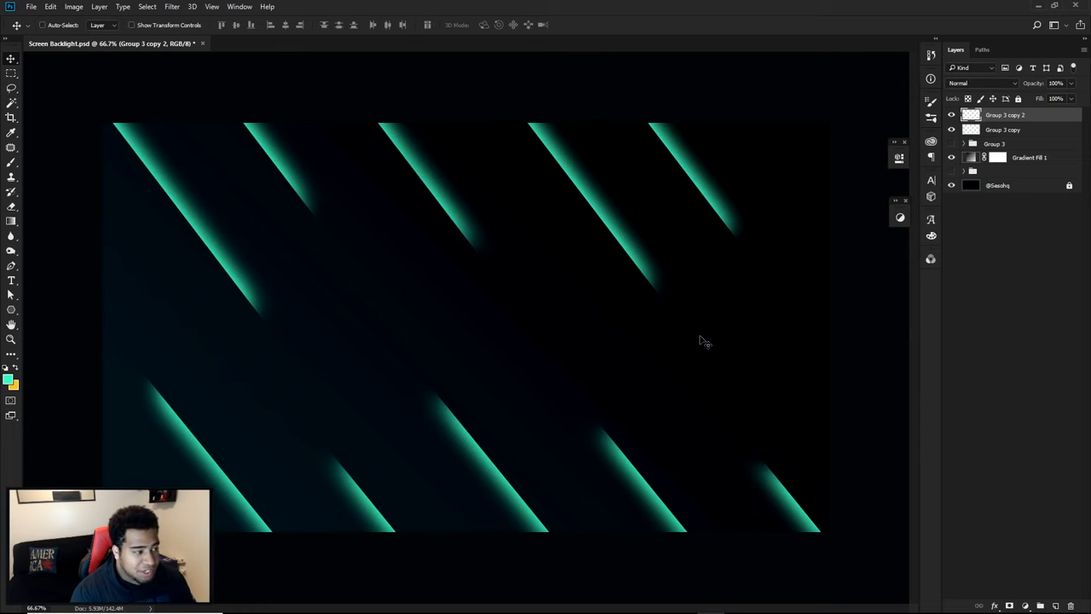
drag(465, 364, 573, 458)
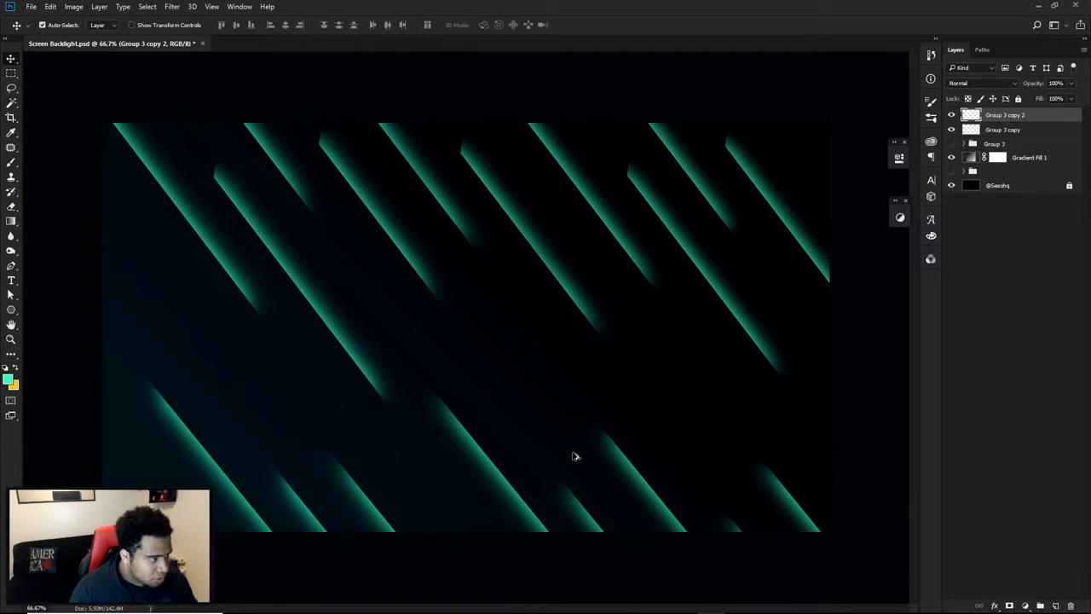
key(ctrl+z)
key(ctrl+t)
key(Return)
Put the canvas-sized area of the duplicated streaks on its own new layer and delete the Group 3 copy 2 layer
key(m)
drag(103, 123, 829, 530)
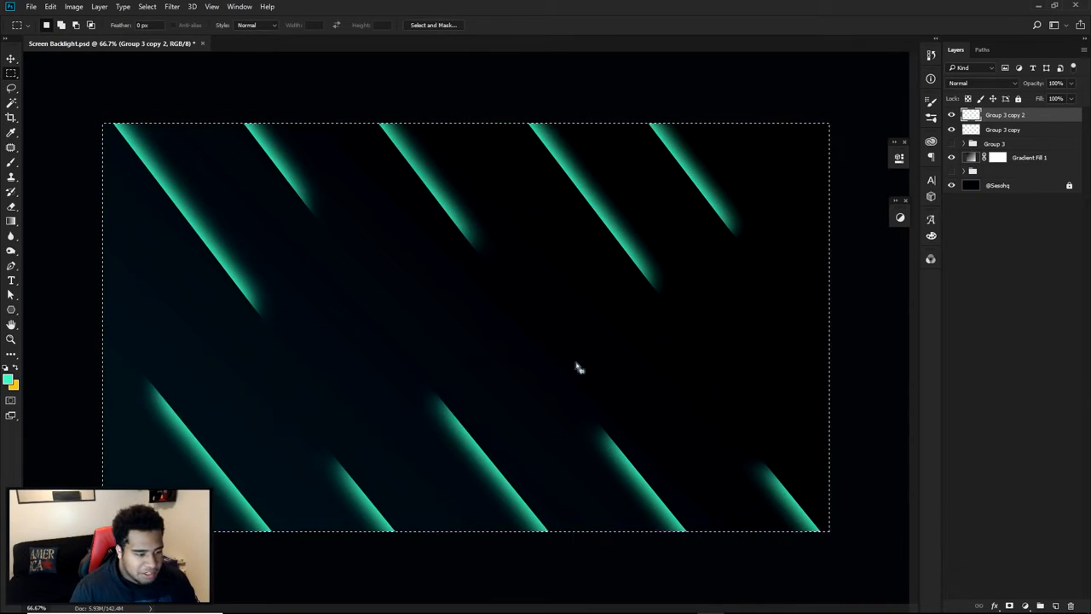
right_click(574, 361)
click(635, 465)
click(1004, 130)
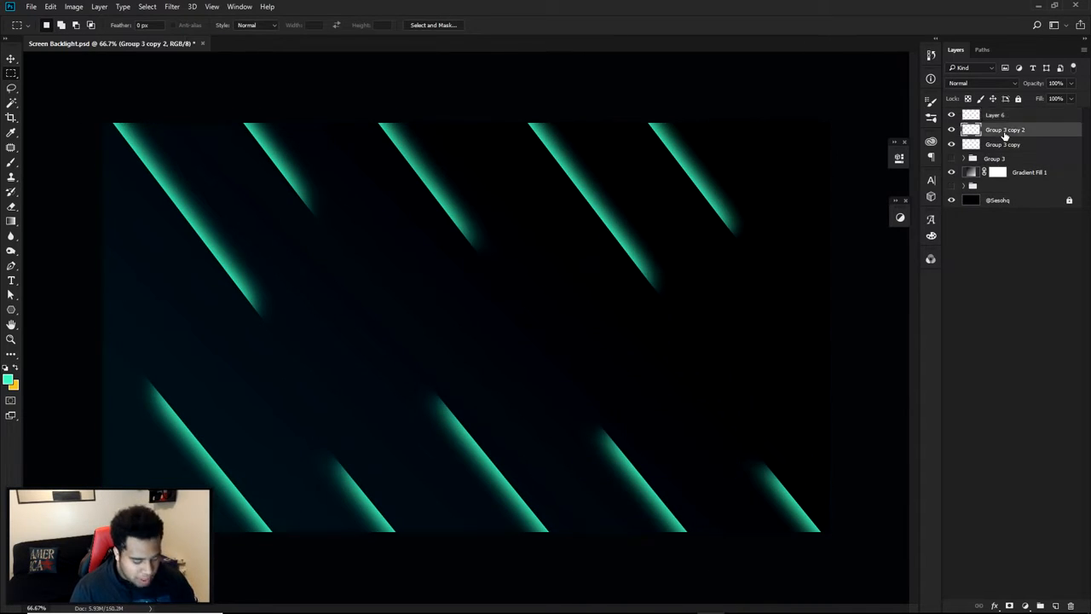
key(Delete)
Compare the two remaining streak layers by switching their visibility off and on
key(ctrl+t)
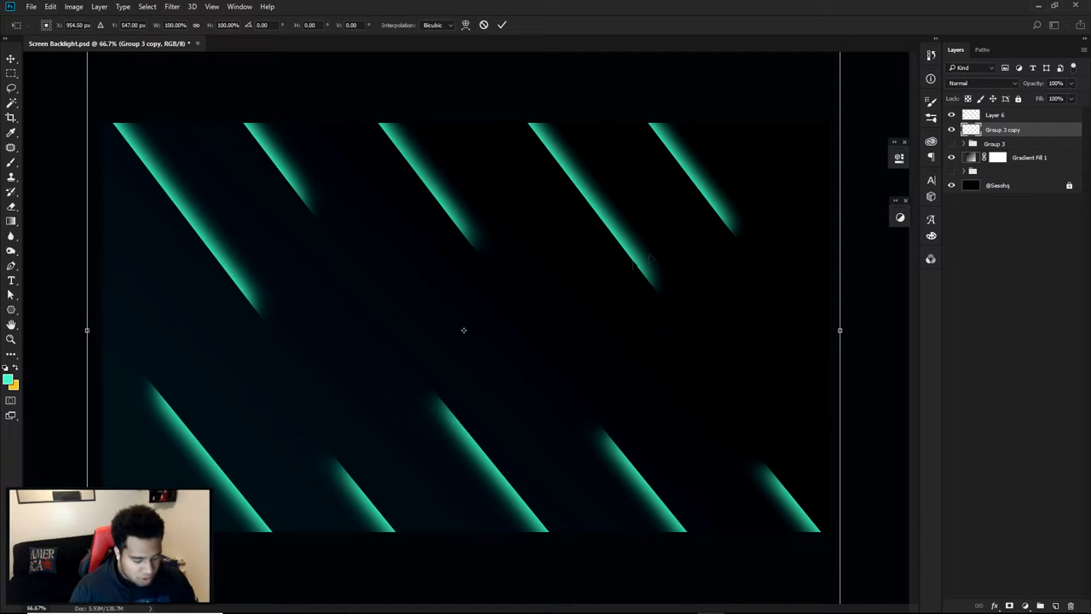
key(Escape)
click(951, 131)
click(951, 130)
click(951, 116)
click(951, 115)
click(951, 115)
click(951, 116)
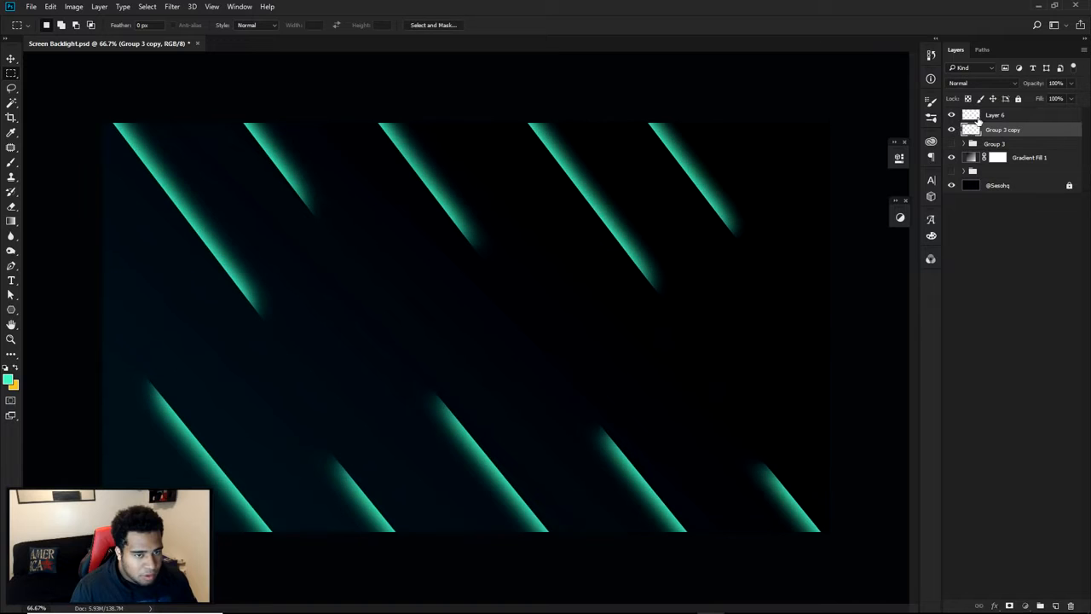
Move the Layer 6 streaks about 0.95 in right and 0.55 in down from the originals
click(978, 117)
key(ctrl+t)
drag(326, 329, 434, 391)
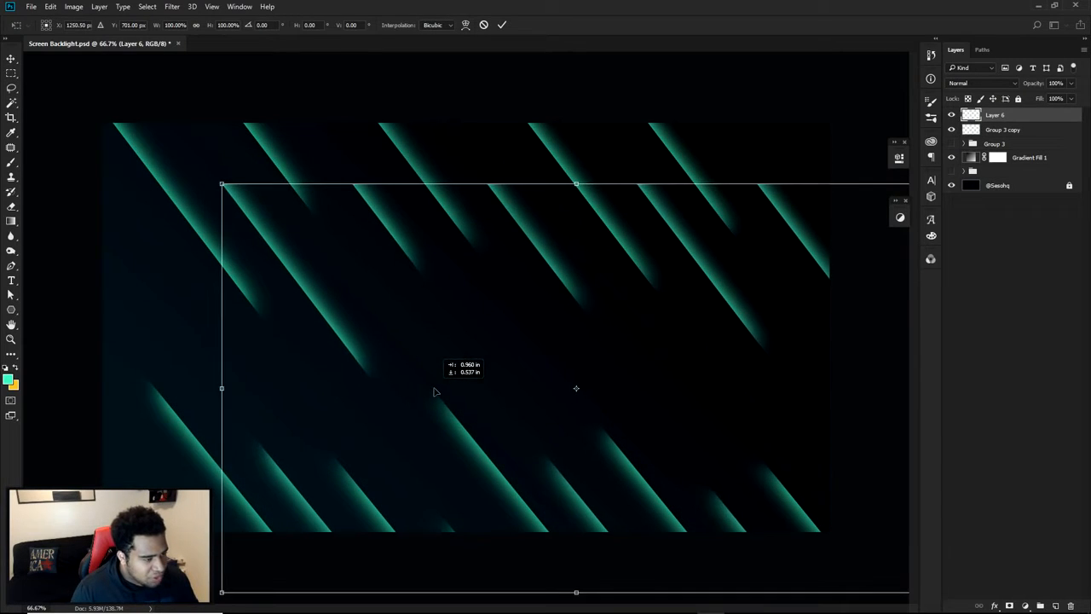
key(Return)
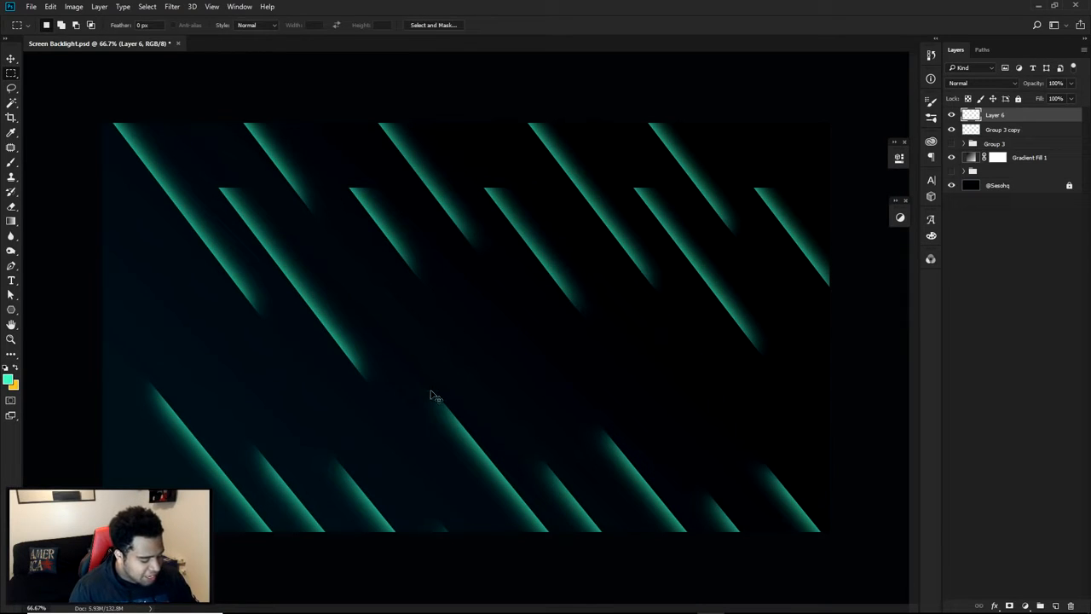
Turn the offset Layer 6 streaks black with Hue/Saturation at Lightness -100
key(ctrl+u)
drag(769, 380, 546, 274)
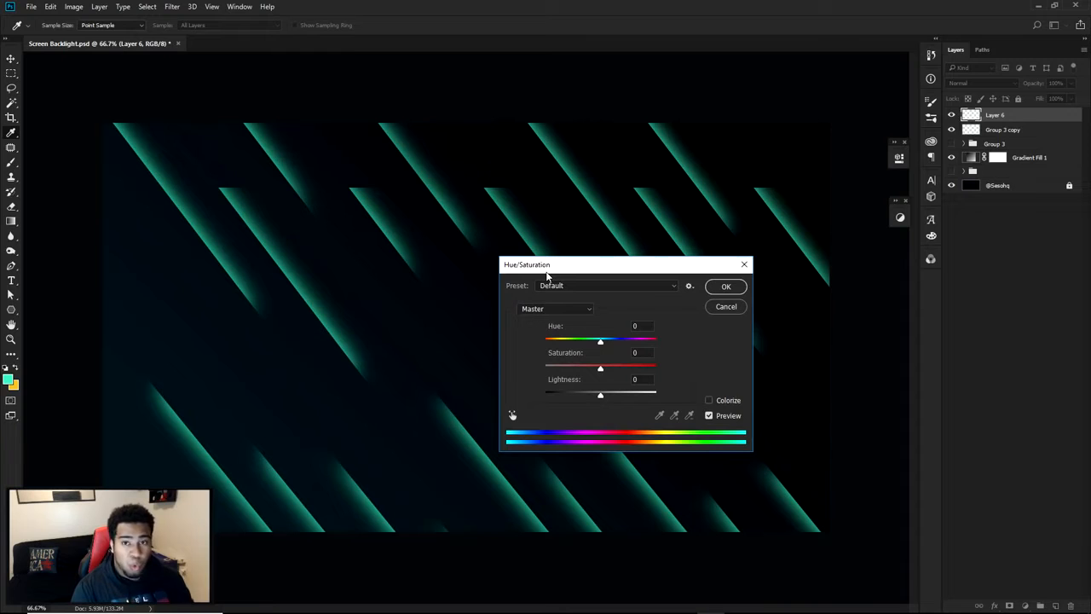
drag(600, 394, 491, 384)
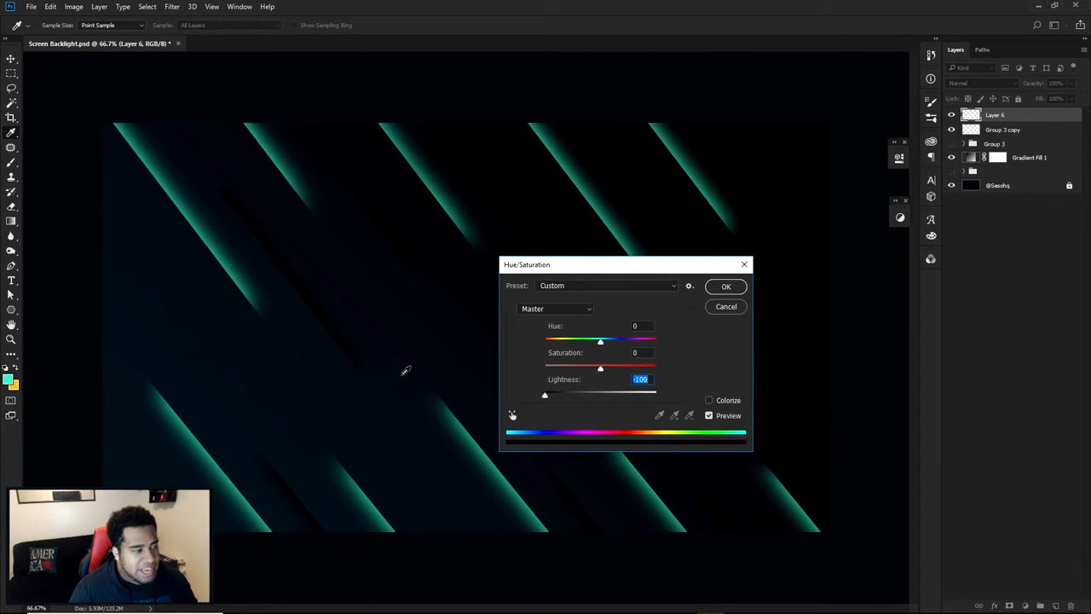
click(726, 287)
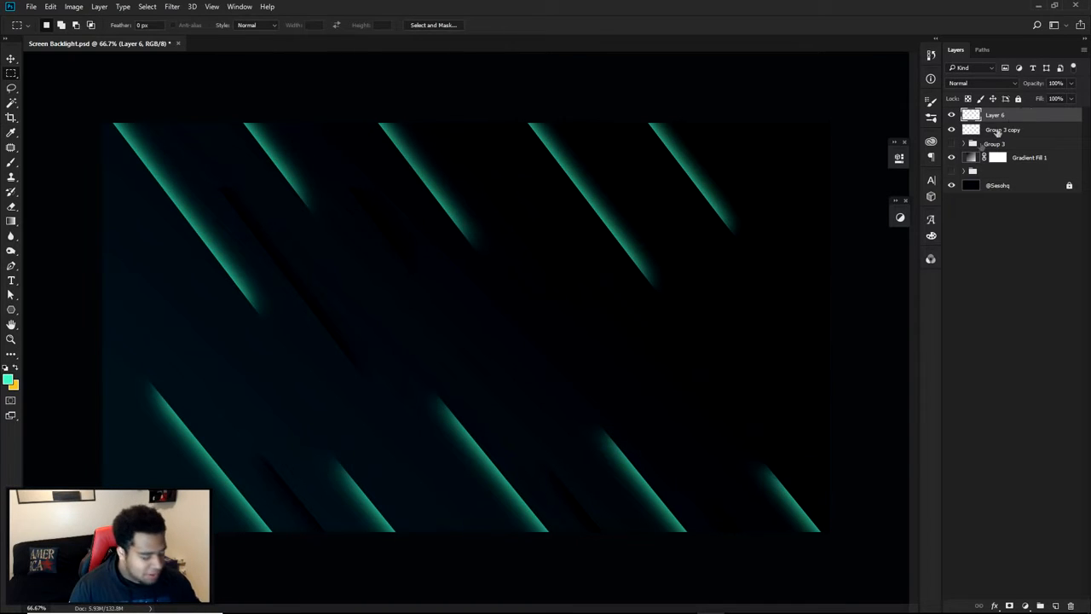
Erase the unwanted parts of the Layer 6 shadow streaks beside the upper-right green streaks and along the lower canvas edge with a 249 px Eraser
key(e)
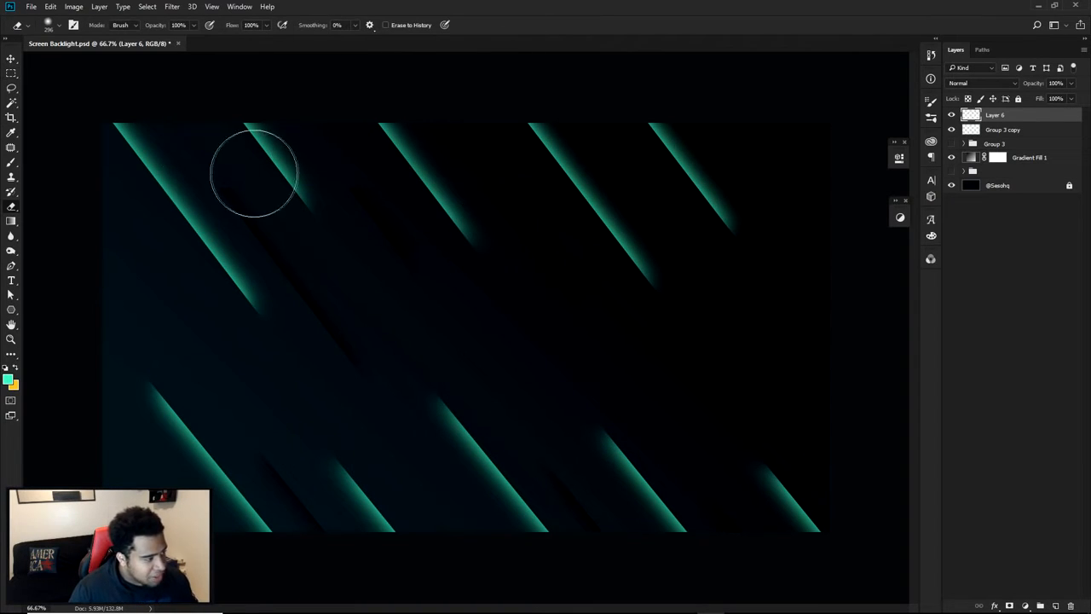
scroll(401, 176, up, 5)
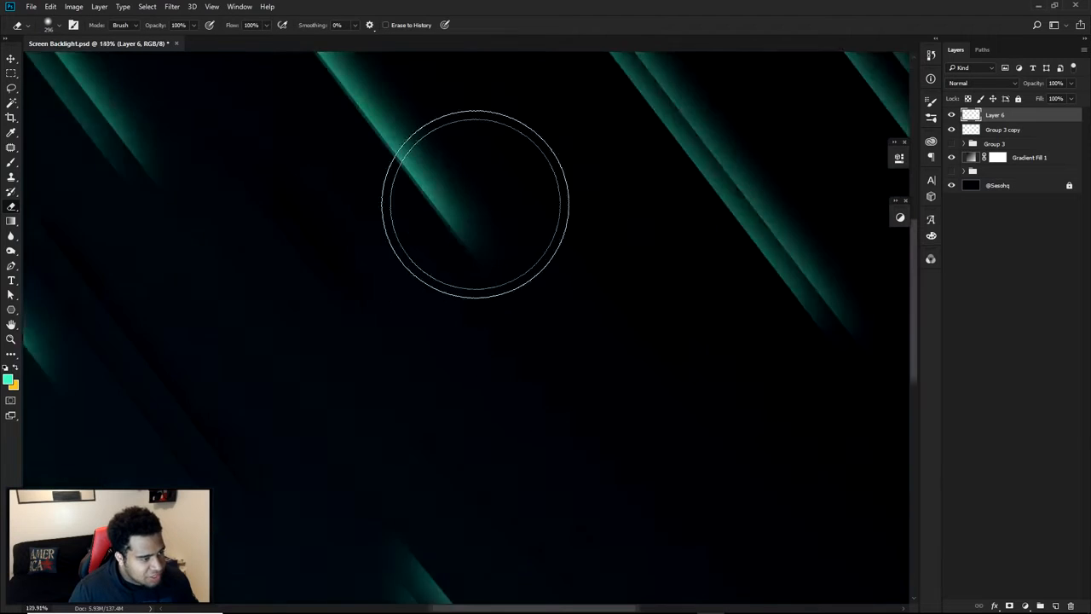
drag(574, 292, 555, 409)
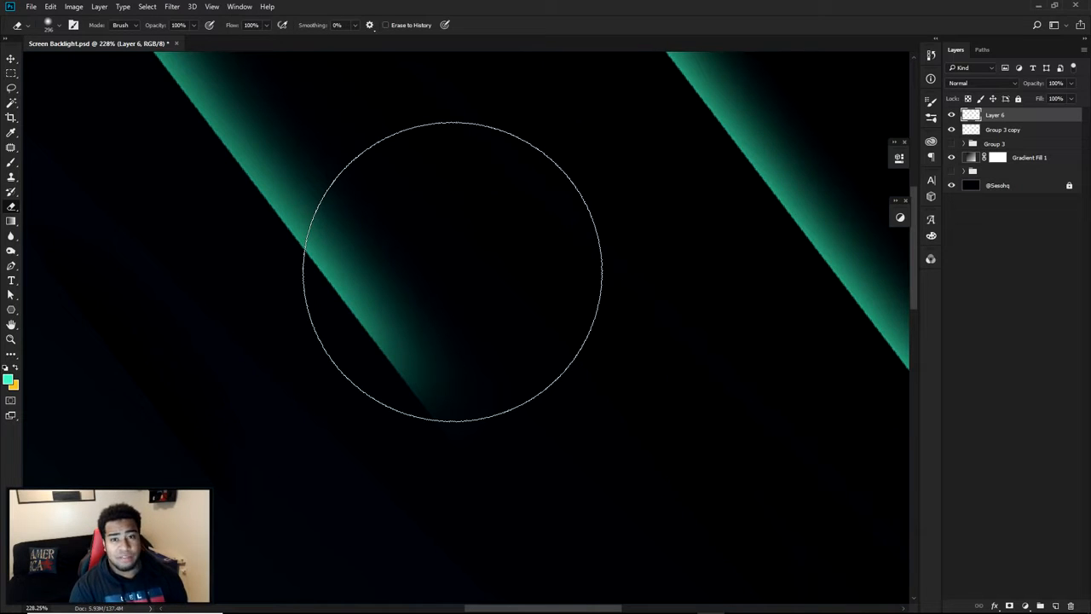
scroll(484, 274, down, 5)
scroll(462, 159, down, 1)
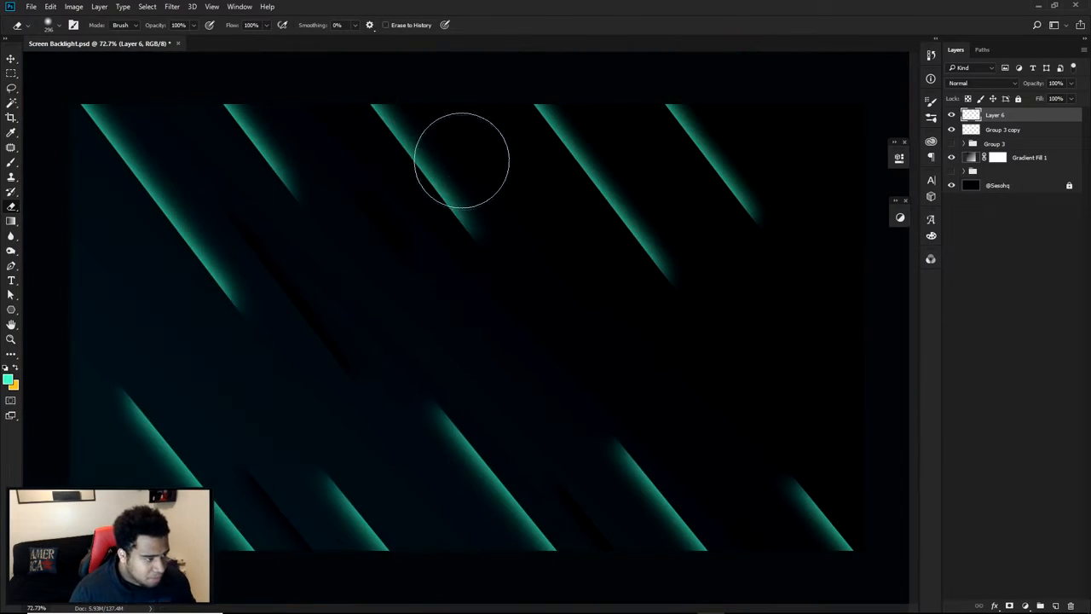
drag(635, 189, 679, 195)
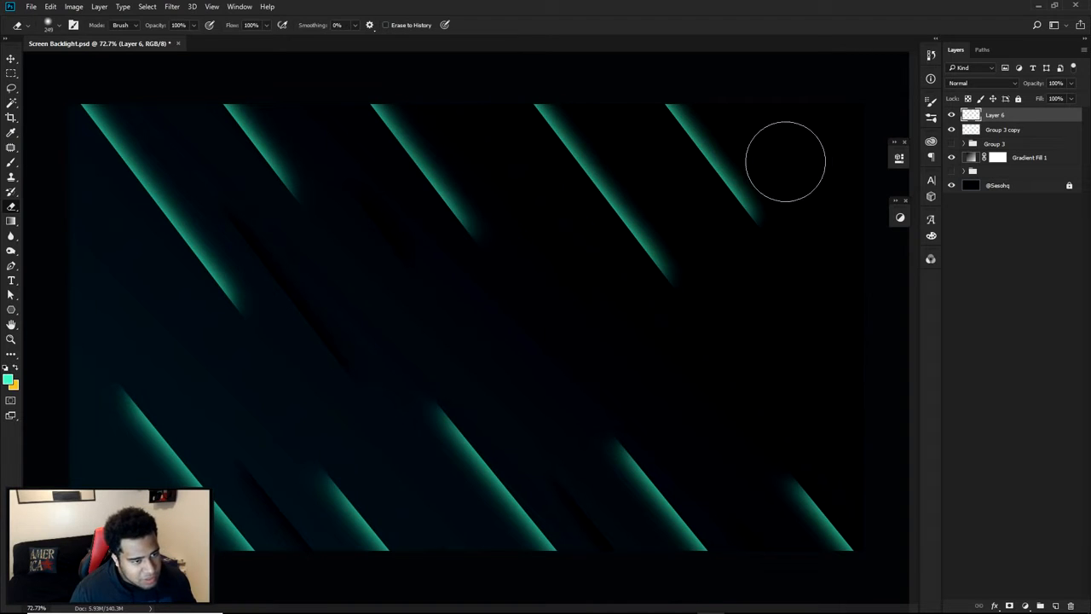
mouse_move(361, 547)
mouse_down()
mouse_move(389, 533)
mouse_move(354, 542)
mouse_up()
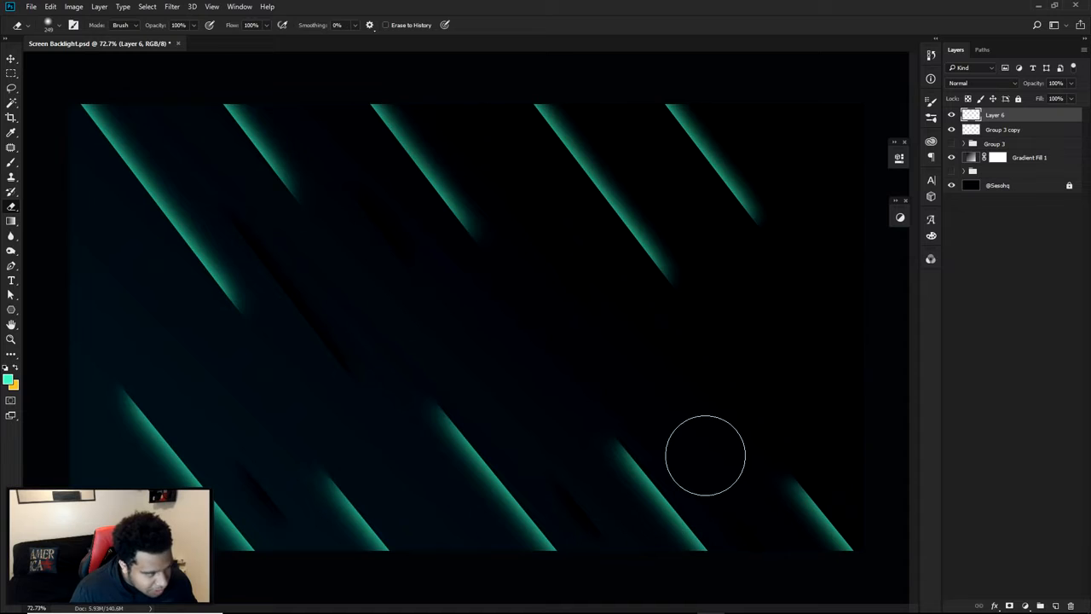
scroll(704, 453, down, 2)
scroll(653, 455, up, 1)
scroll(655, 456, up, 2)
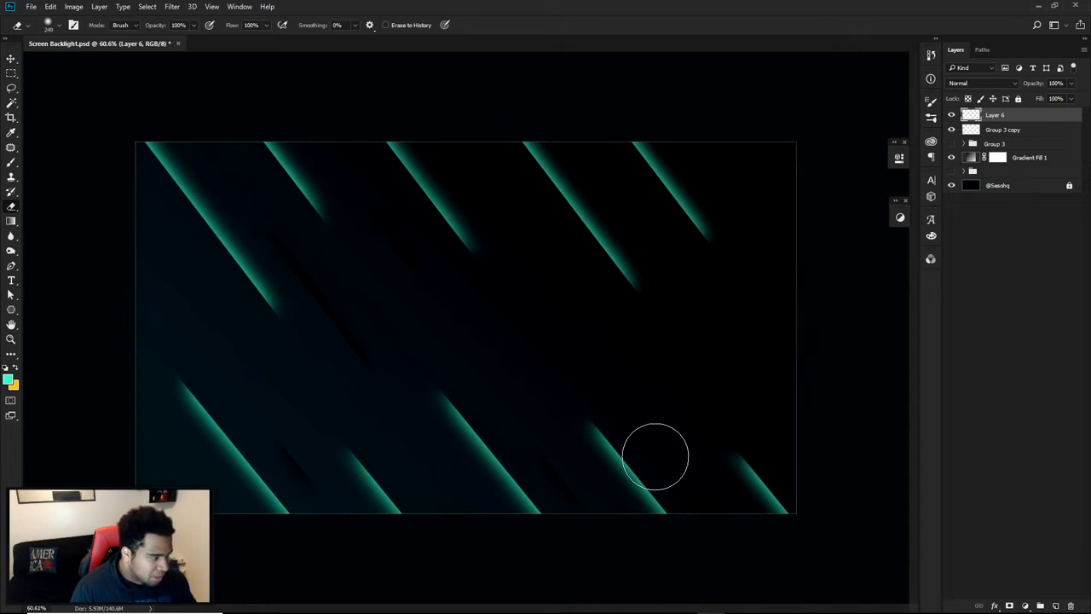
Duplicate the Layer 6 shadow streaks, move the copy left beneath the first green streak, and erase its excess parts
key(v)
mouse_move(777, 310)
mouse_down()
mouse_move(268, 346)
mouse_move(287, 342)
mouse_up()
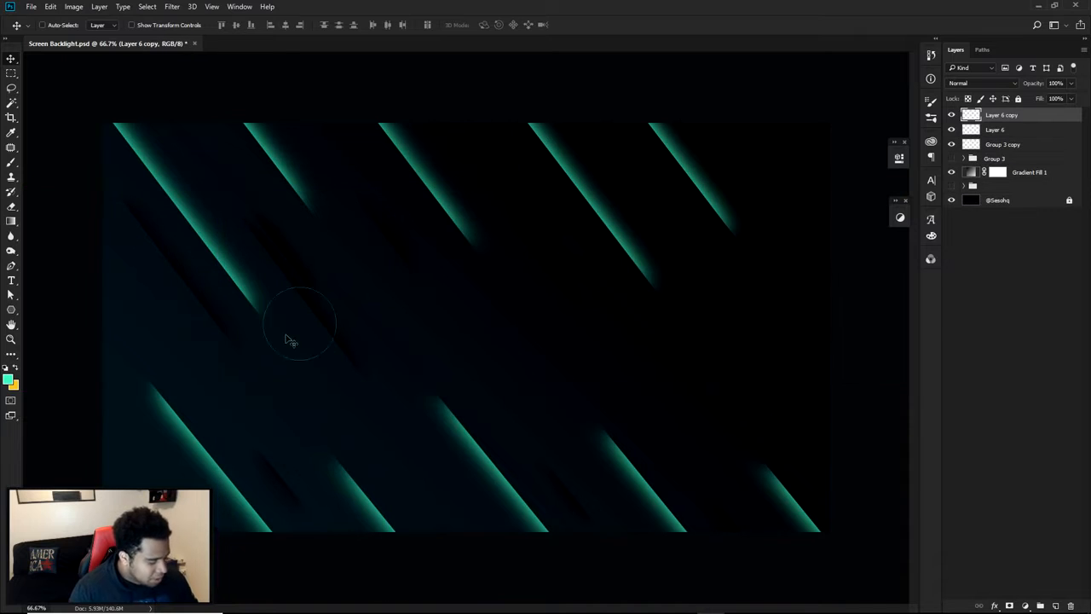
key(e)
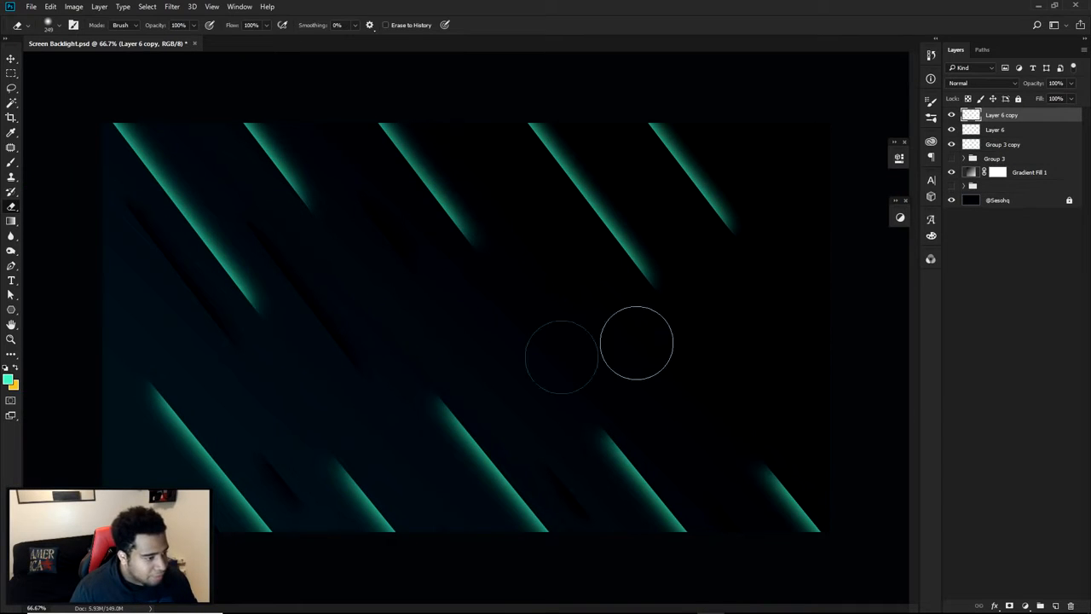
Duplicate the shadow streaks again as Layer 6 copy 2, place them across the canvas's dark middle, and erase the excess parts
key(v)
mouse_move(343, 382)
mouse_down()
mouse_move(588, 441)
mouse_move(628, 438)
mouse_up()
key(e)
drag(400, 423, 403, 423)
drag(217, 284, 113, 363)
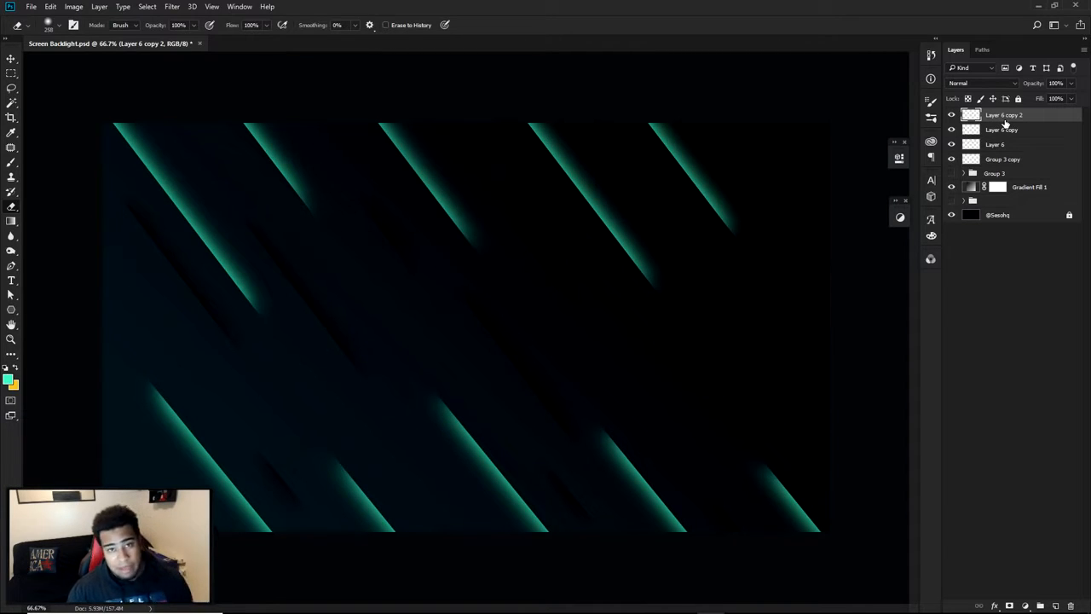
Try a Color Balance adjustment layer with midtones at +45, -15 and -40, and delete it
click(1024, 605)
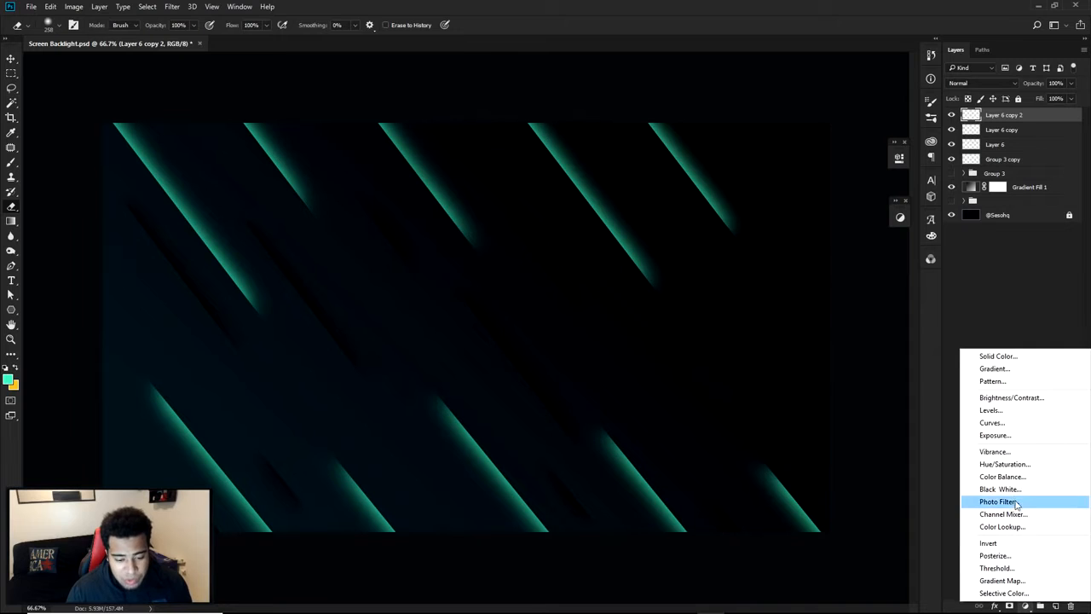
click(1004, 475)
drag(786, 216, 825, 254)
mouse_move(815, 215)
mouse_down()
mouse_move(758, 216)
mouse_move(774, 216)
mouse_move(751, 236)
mouse_move(812, 219)
mouse_move(788, 236)
mouse_move(786, 255)
mouse_move(745, 252)
mouse_move(765, 252)
mouse_up()
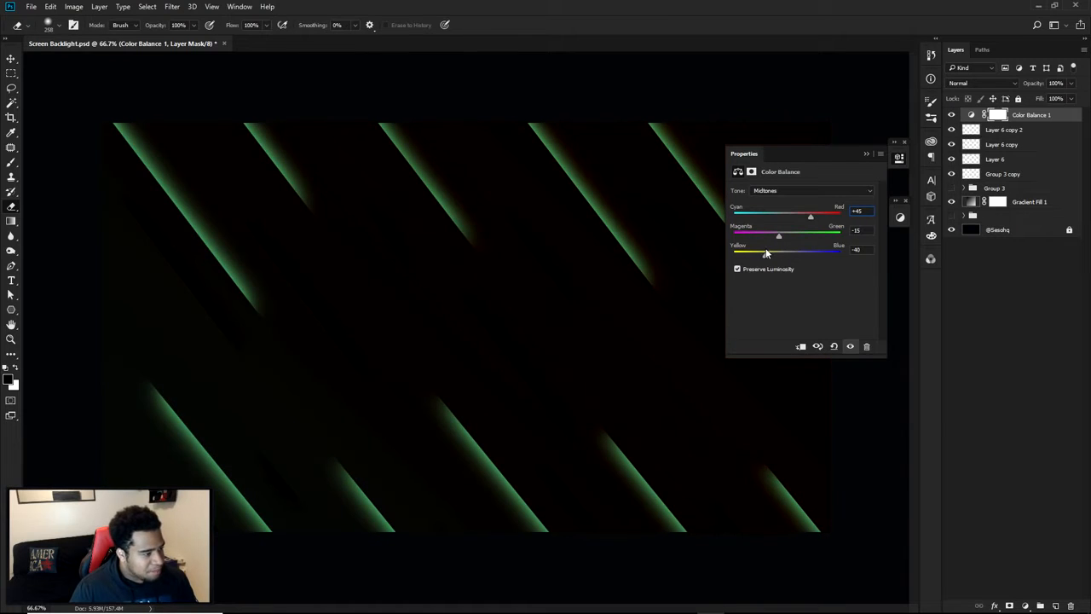
click(899, 157)
key(Delete)
key(v)
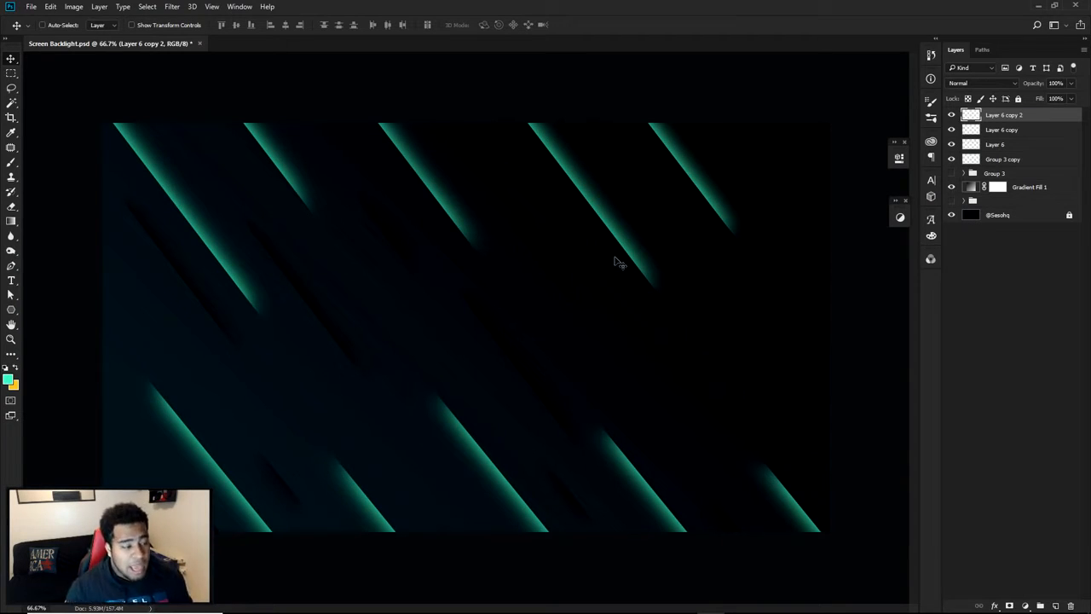
Examine the Save for Web preview and file format options for the background at PNG-24, and close it without saving
click(34, 7)
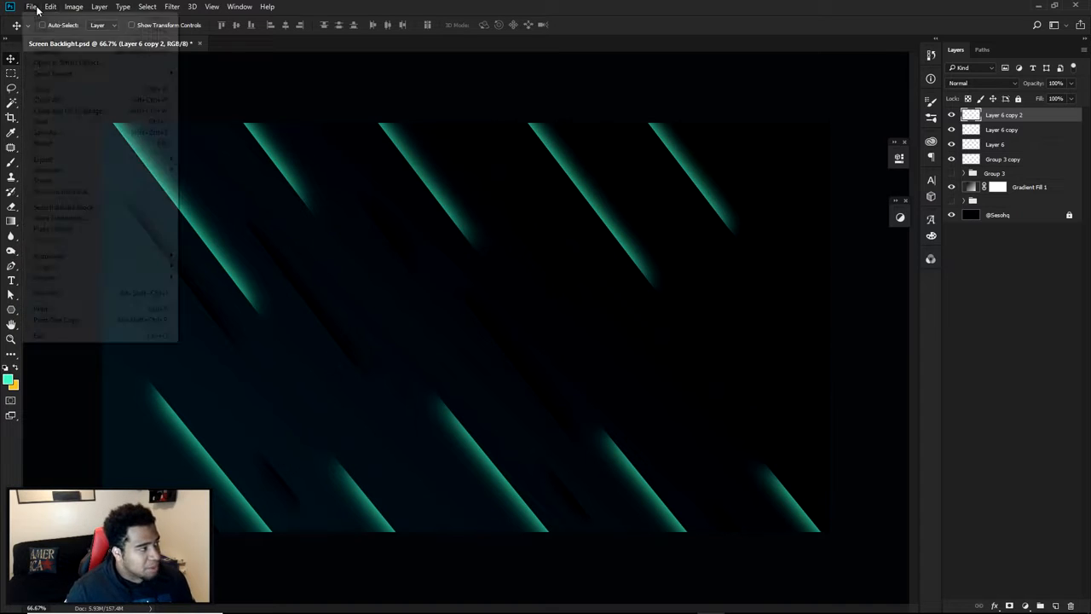
mouse_move(51, 160)
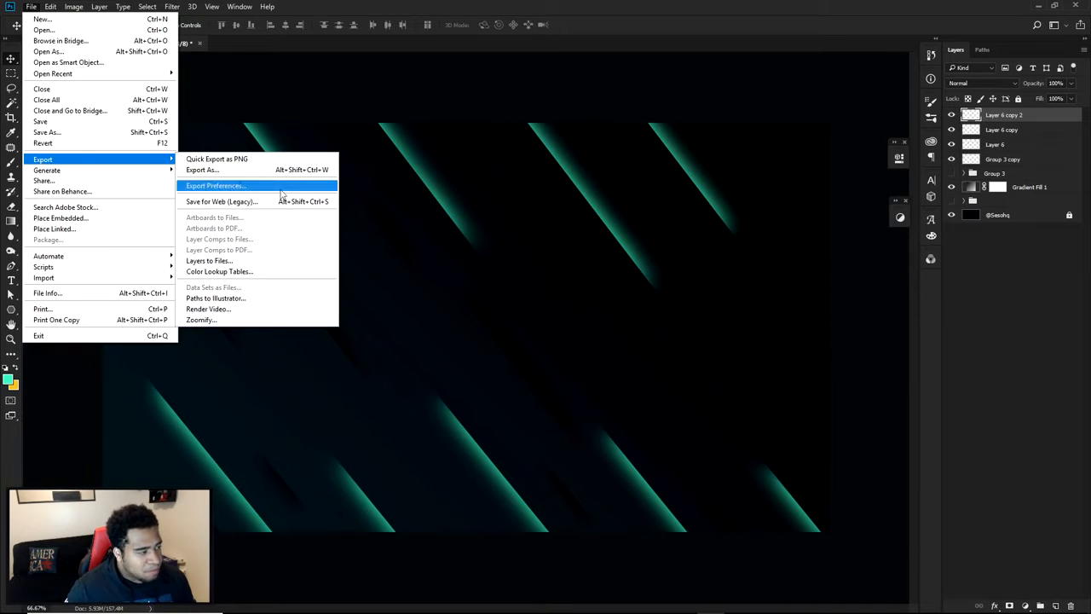
click(247, 203)
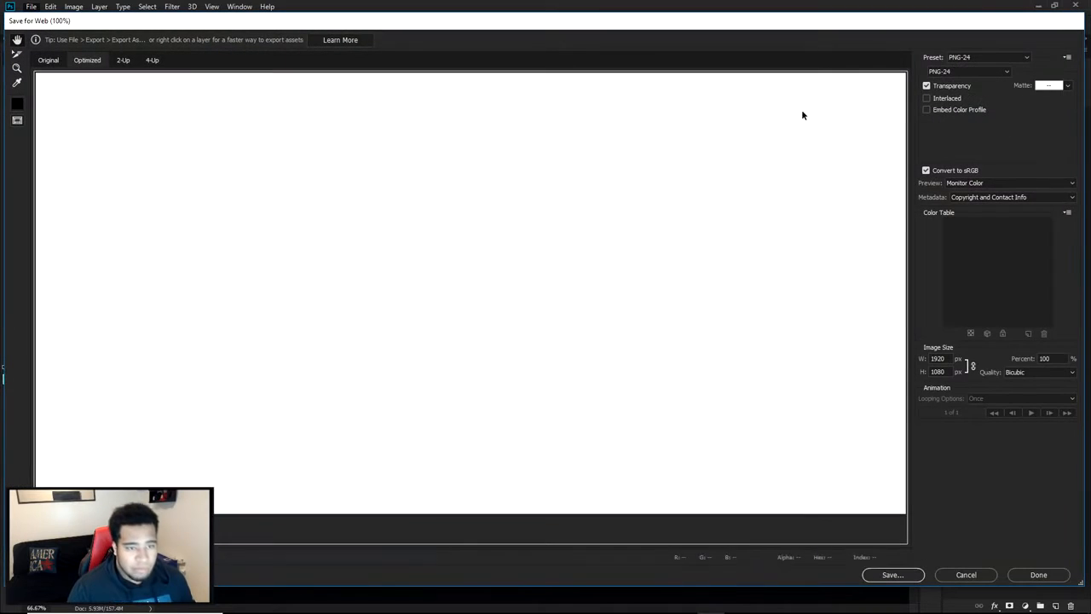
click(958, 74)
click(958, 73)
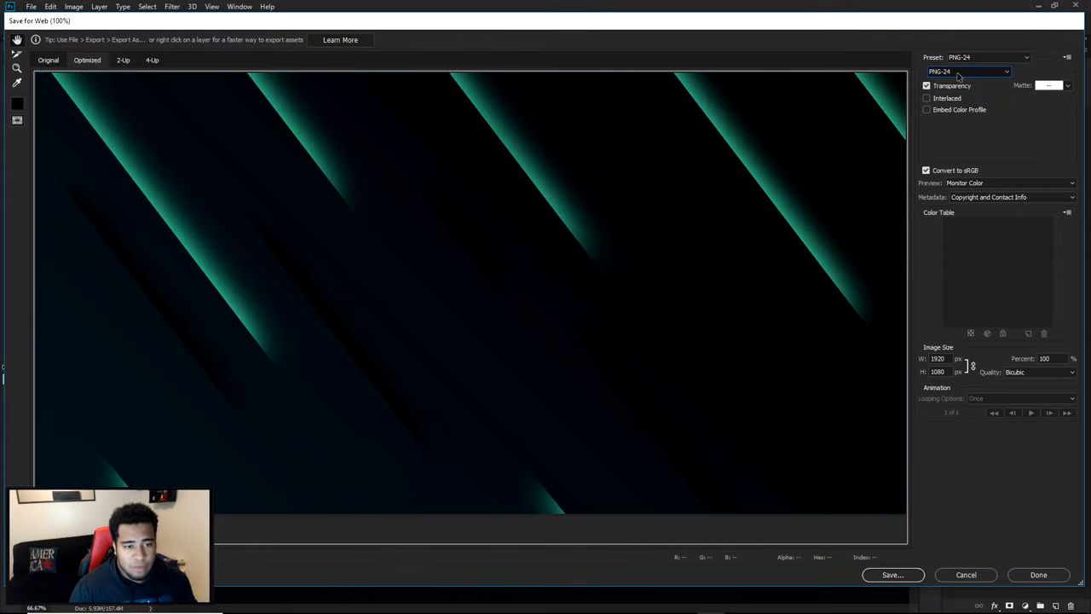
drag(674, 321, 586, 242)
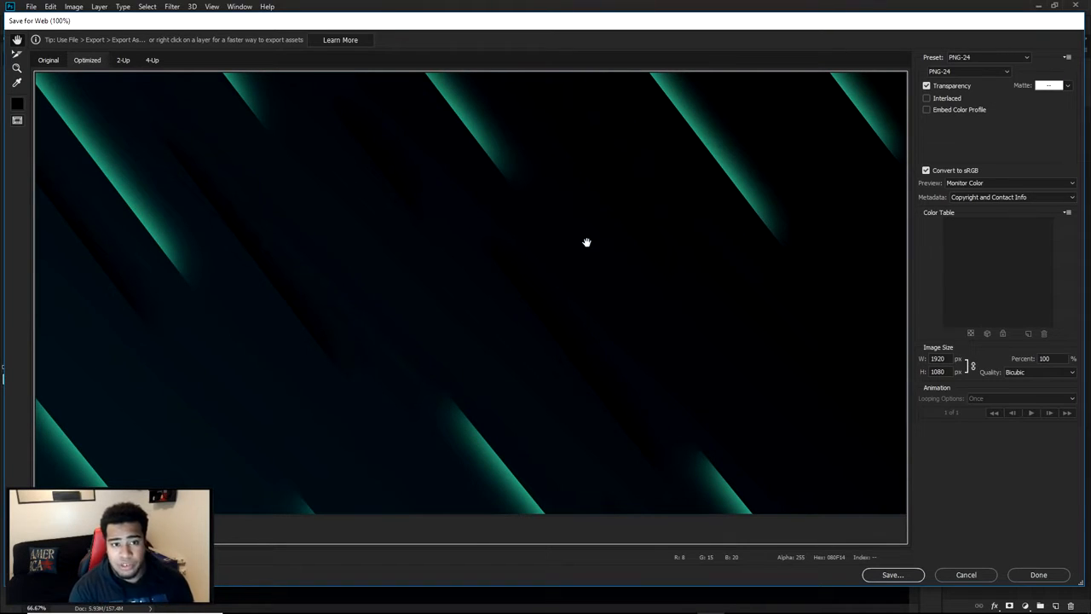
click(965, 72)
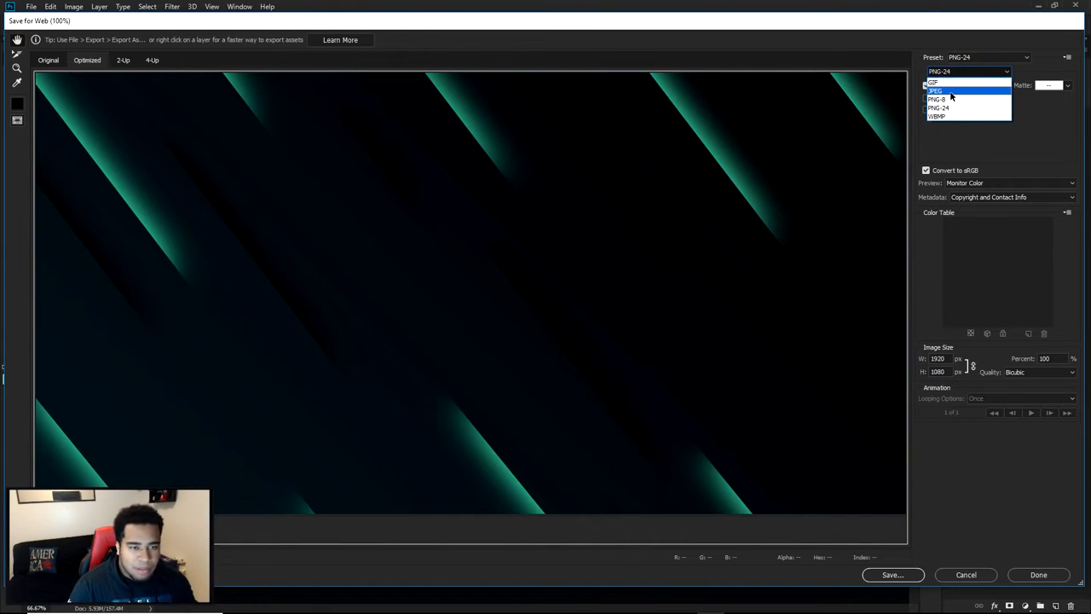
click(969, 568)
click(965, 572)
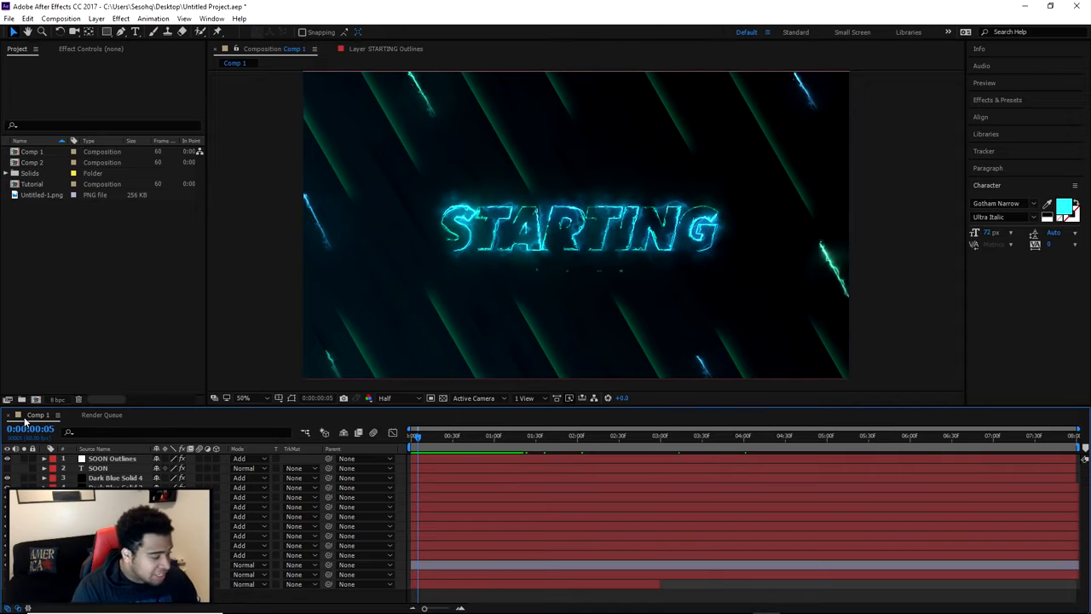
Switch to After Effects and examine the finished Comp 1 animation by scrubbing through its first second and back to 0:00:00:00
click(110, 489)
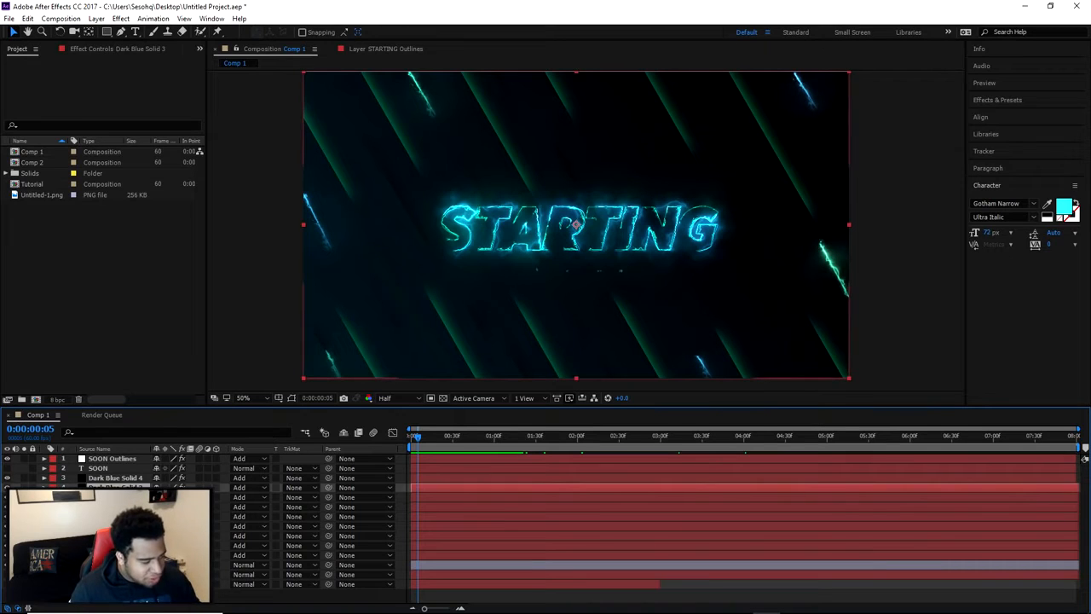
click(111, 526)
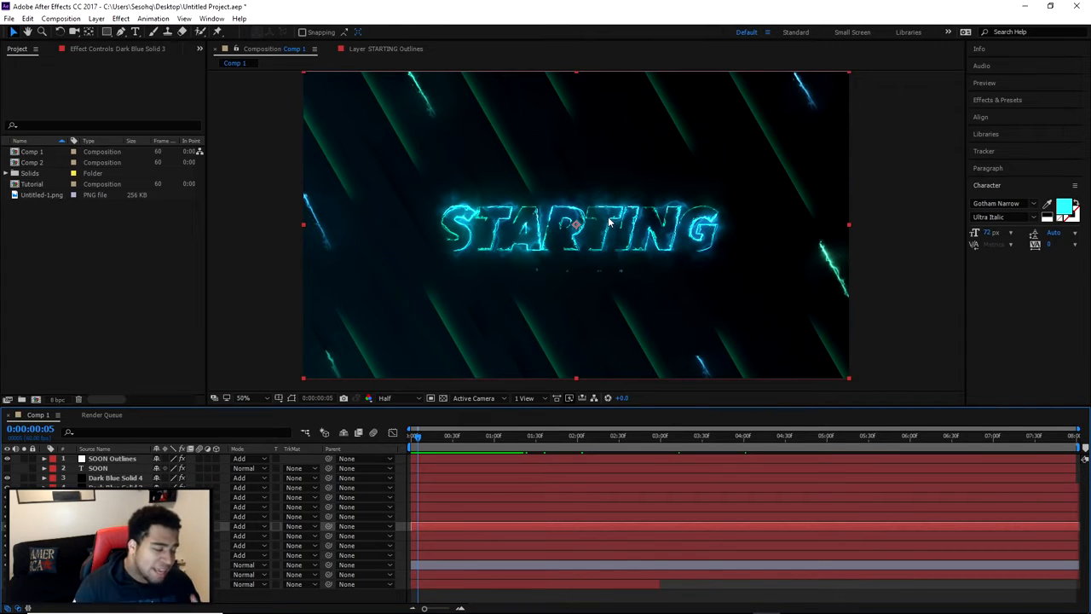
drag(426, 439, 507, 435)
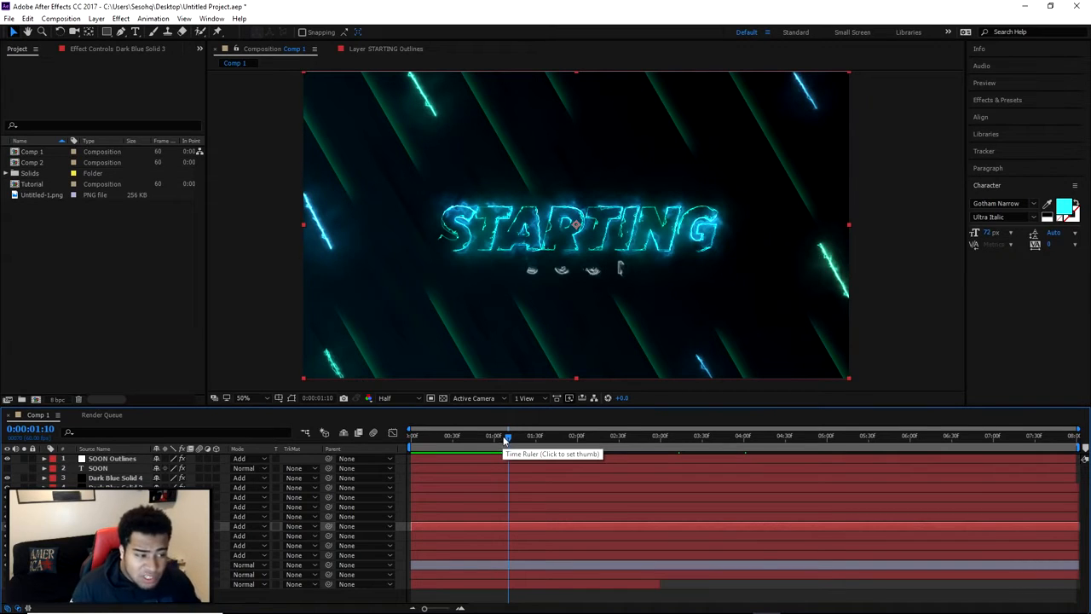
click(499, 438)
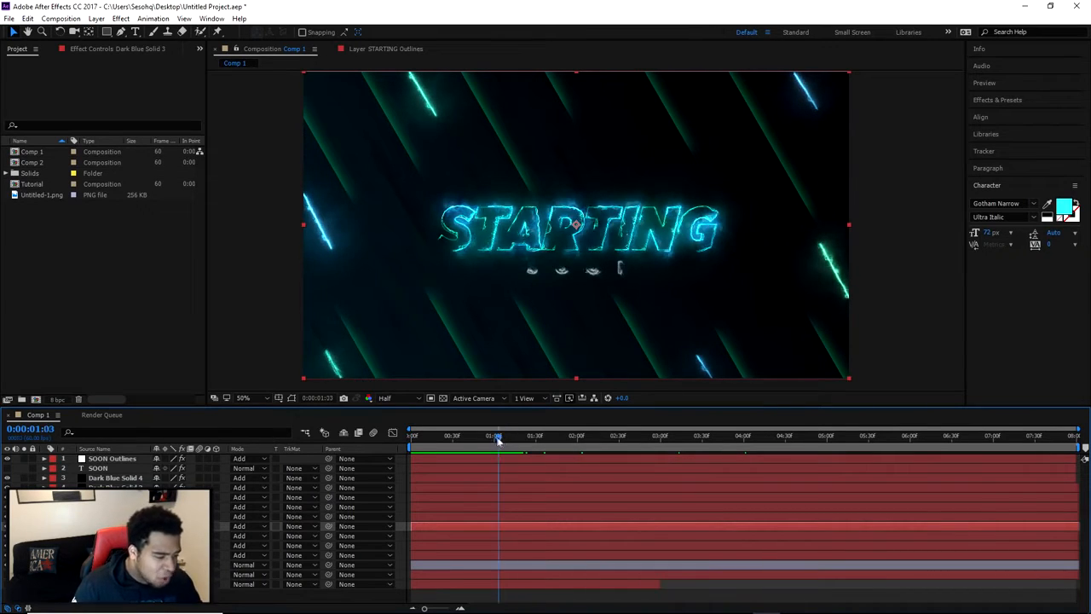
drag(498, 439, 413, 439)
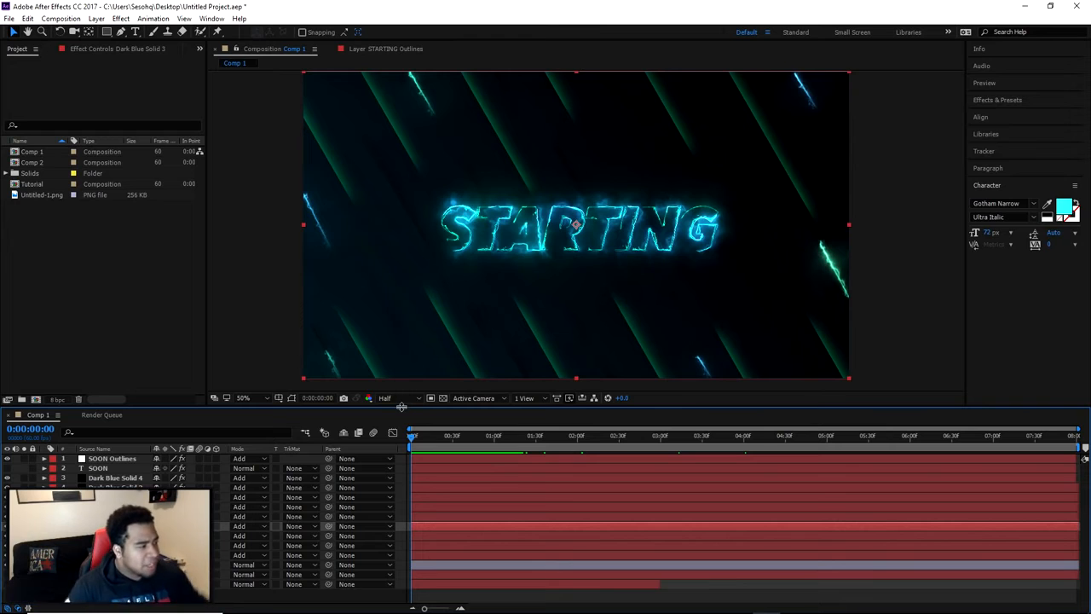
Create a new 1920 x 1080 px composition with square pixels, 60 frames per second and a duration of 0:00:08:00
click(59, 19)
click(60, 45)
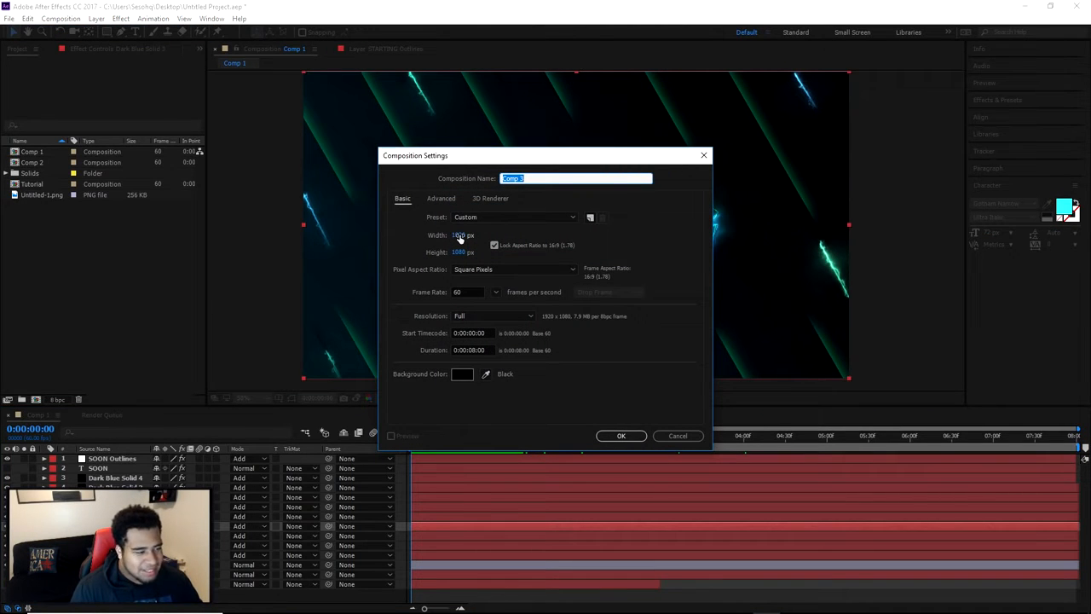
click(428, 295)
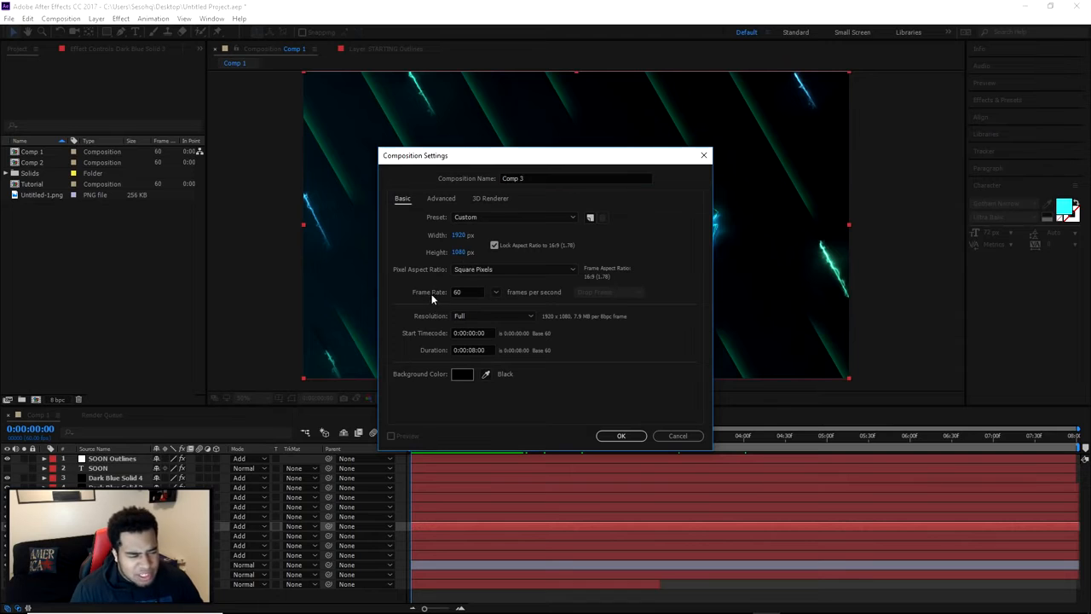
click(430, 293)
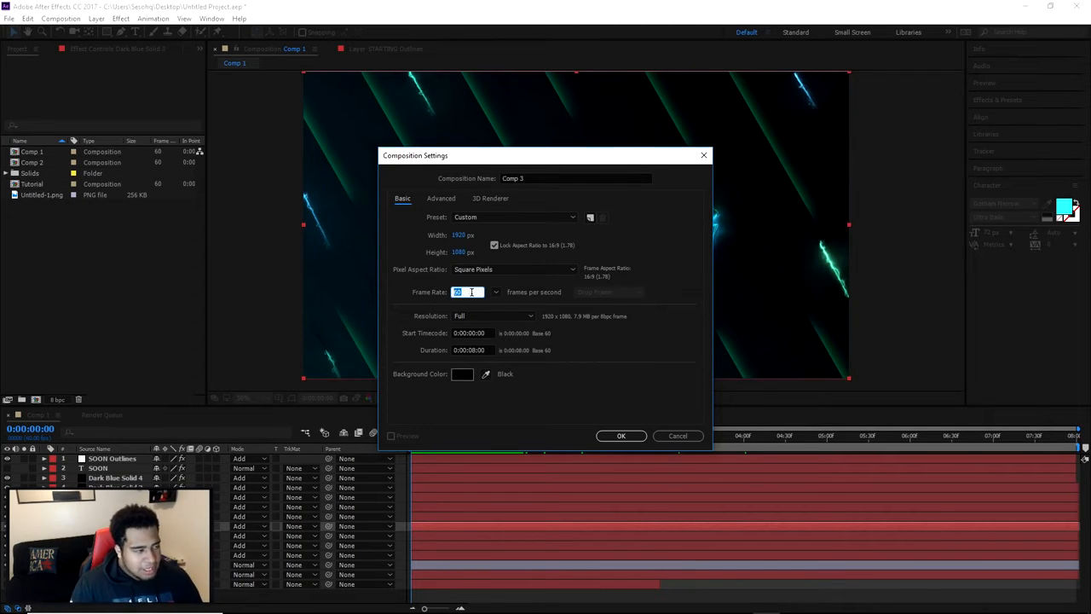
drag(550, 159, 601, 95)
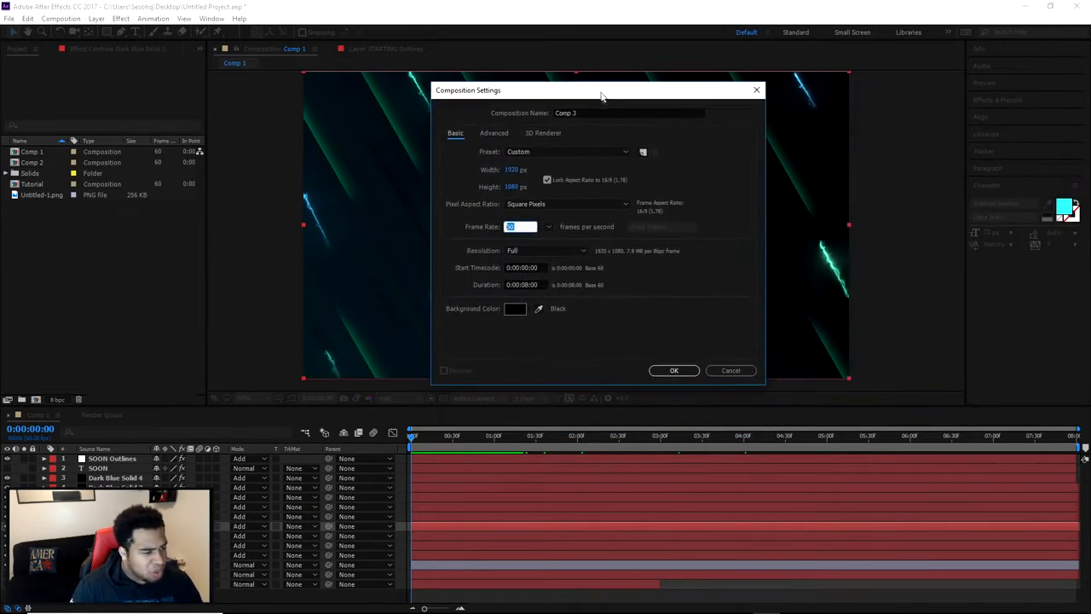
click(673, 372)
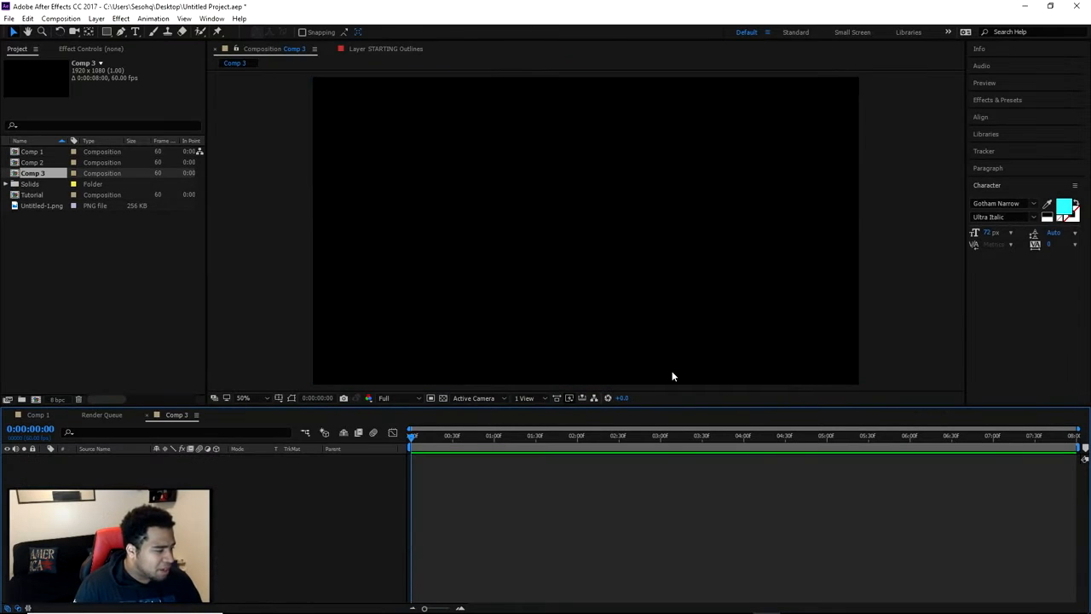
Rename the new composition as Tutorial and add the Untitled-1.png background image to its timeline
right_click(177, 414)
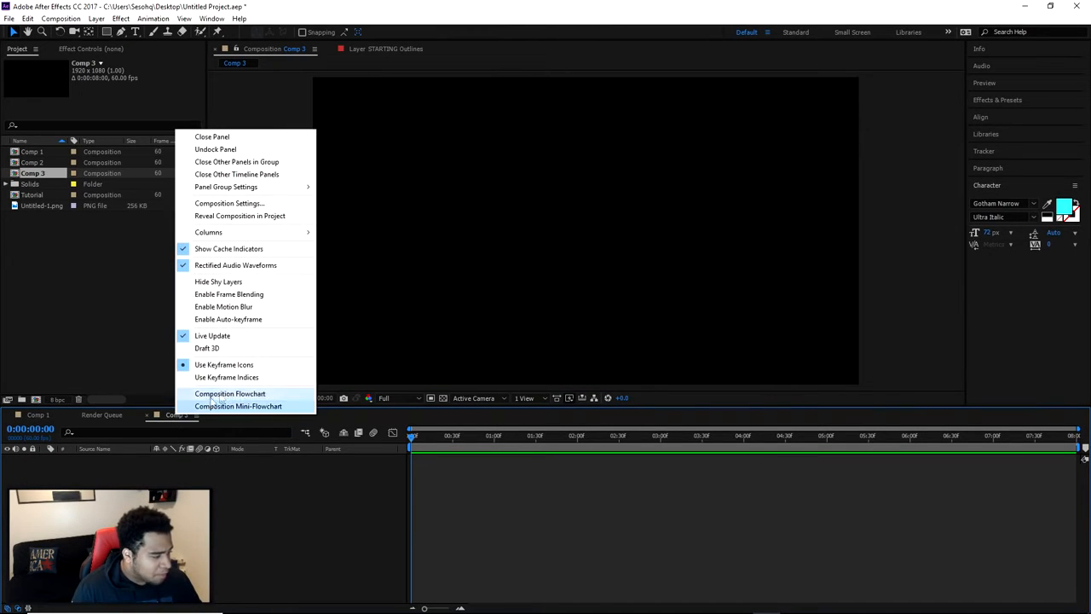
right_click(480, 475)
click(535, 500)
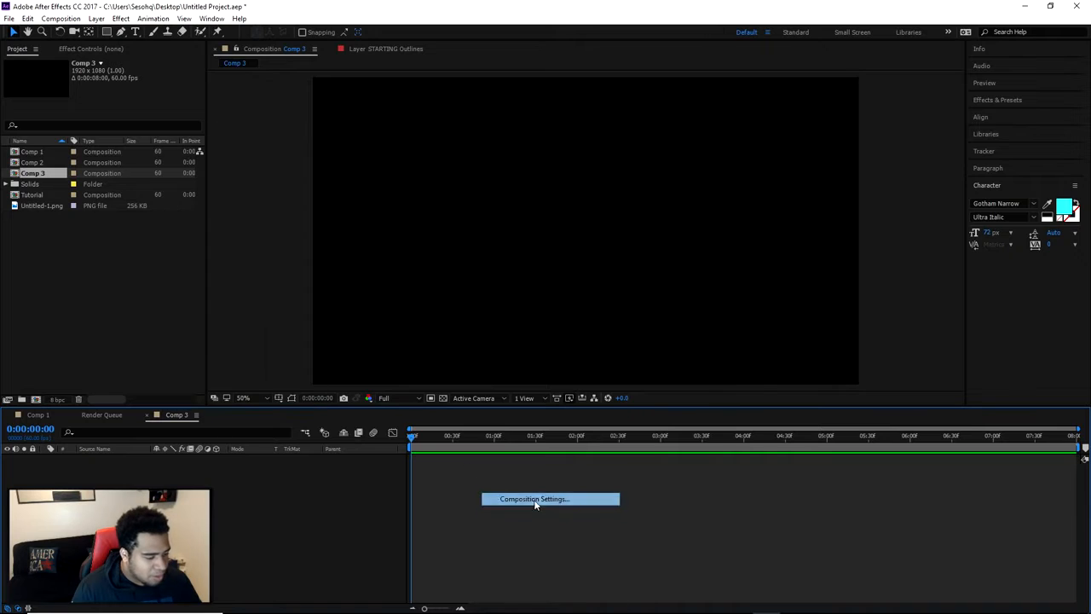
text(Tutorial)
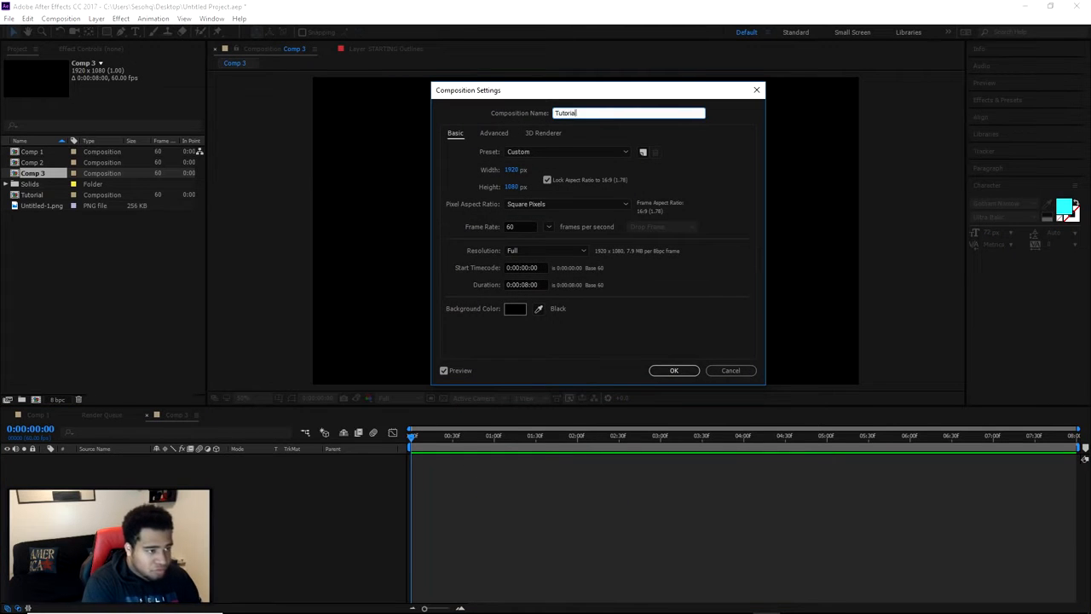
key(Return)
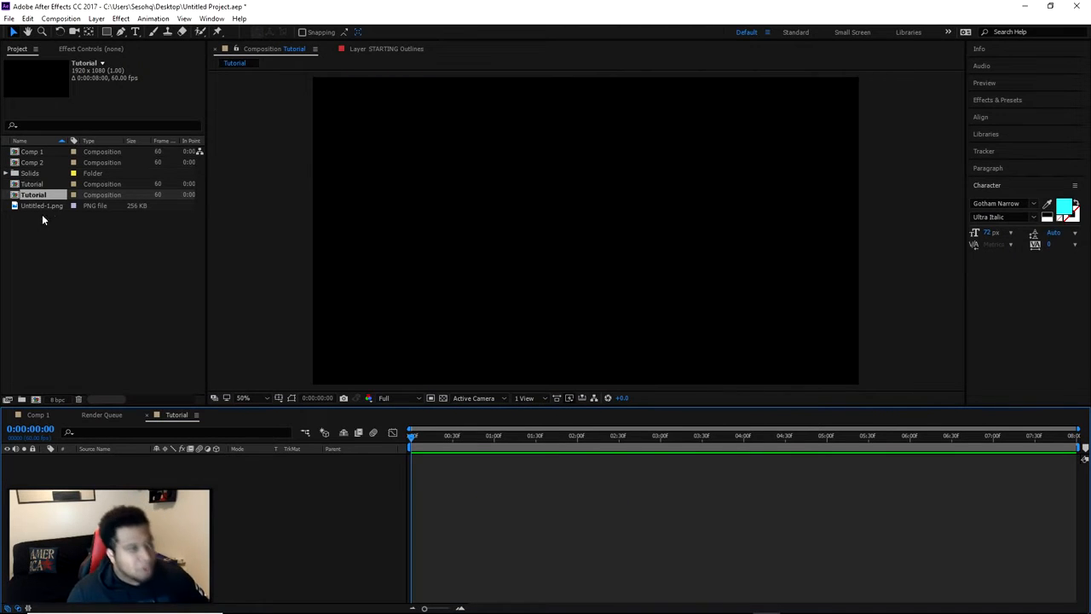
mouse_move(53, 205)
mouse_down()
mouse_move(205, 484)
mouse_move(194, 484)
mouse_up()
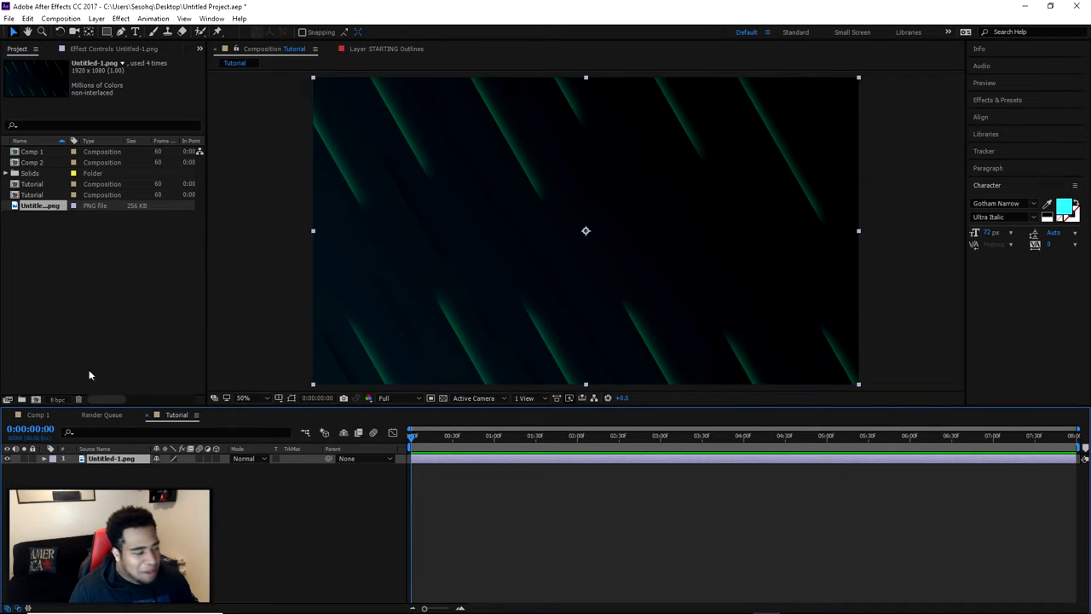
Lock the Untitled-1.png background layer of the Tutorial composition so it cannot be moved
click(33, 458)
click(483, 259)
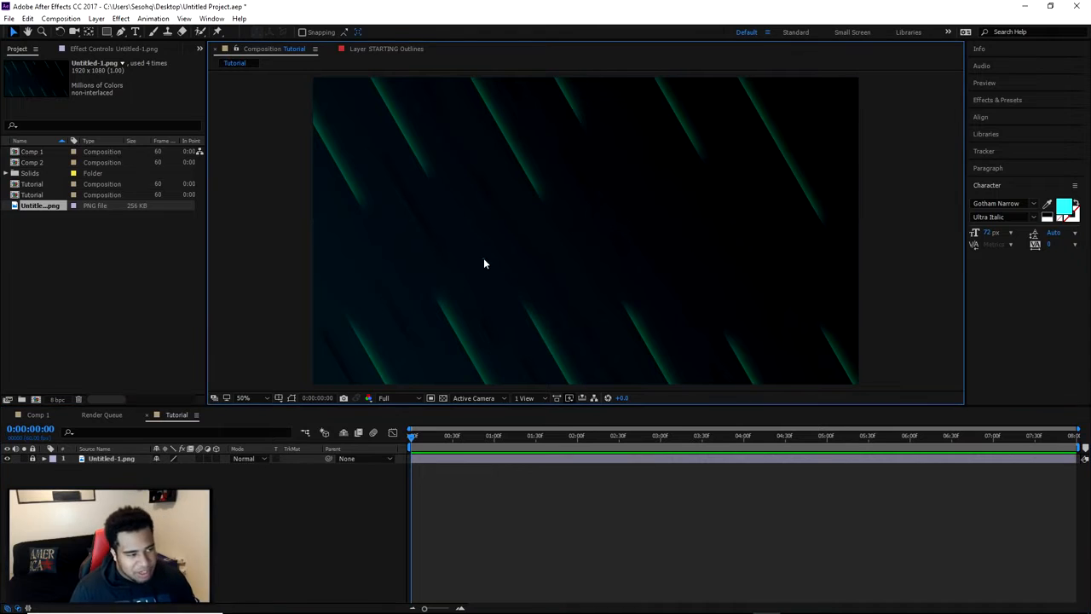
drag(454, 165, 818, 320)
drag(527, 199, 293, 173)
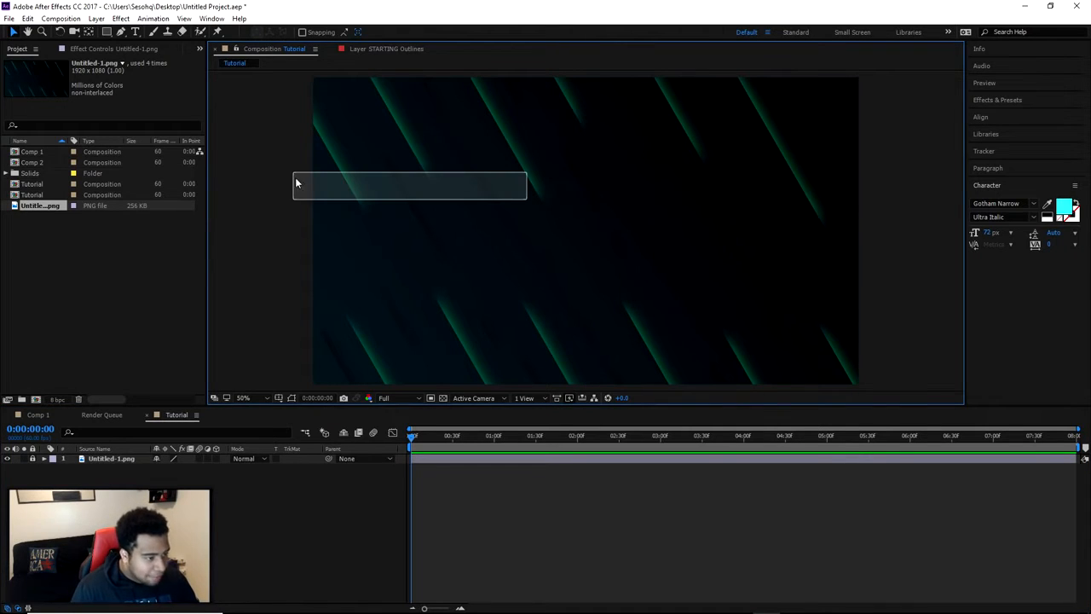
Add a new text layer reading STARTING to the Tutorial composition
right_click(147, 470)
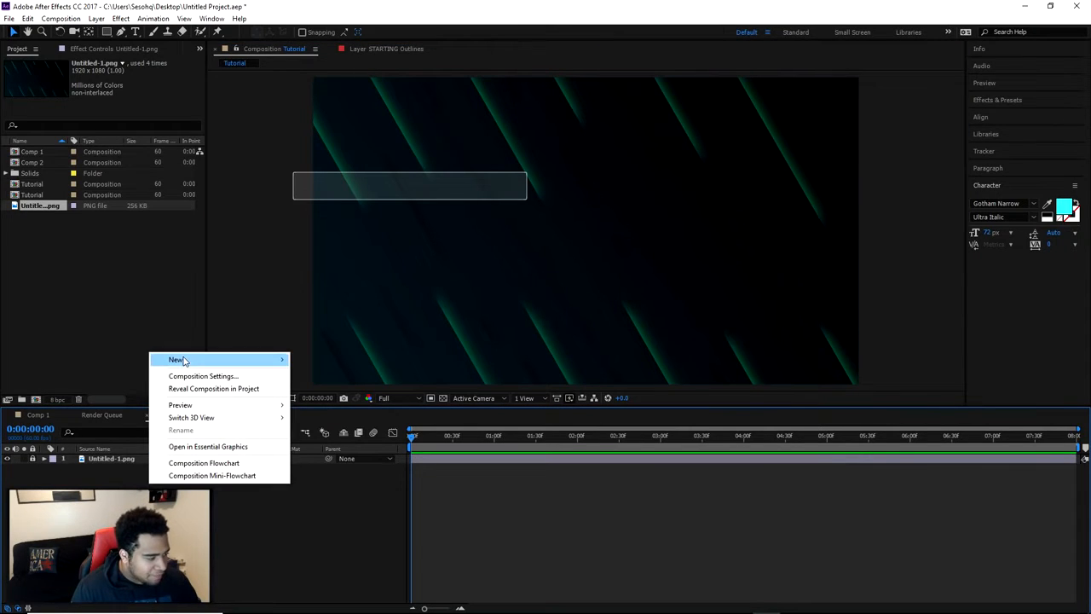
mouse_move(185, 362)
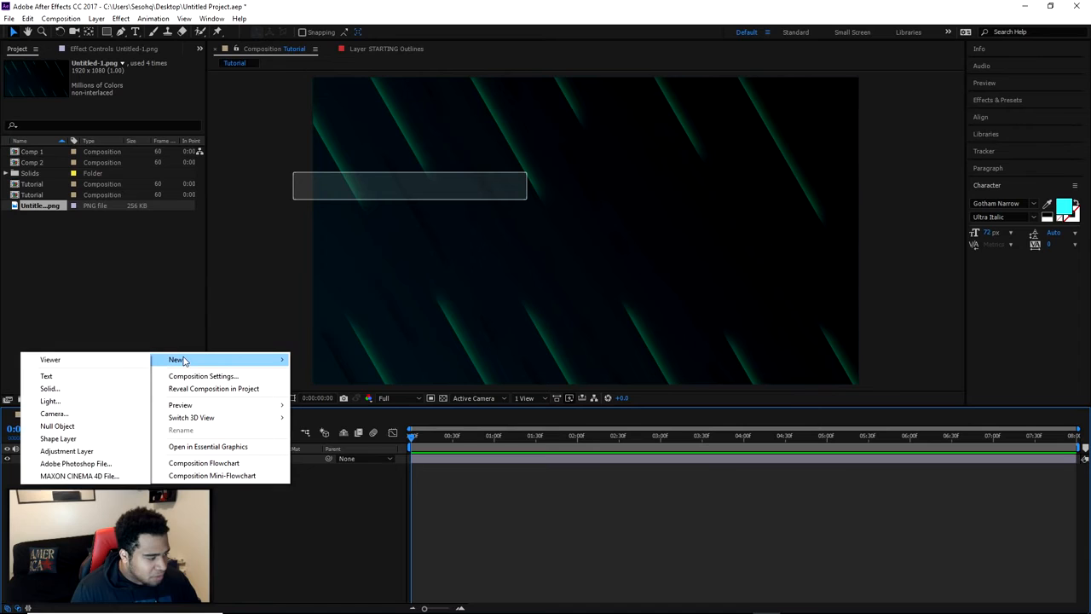
click(102, 375)
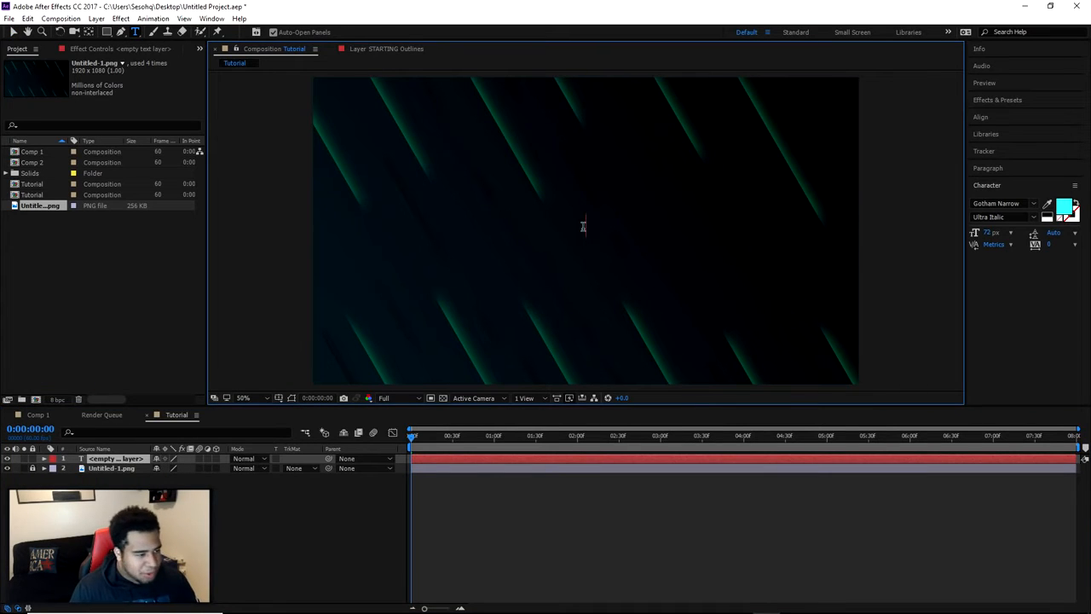
text(STARTING)
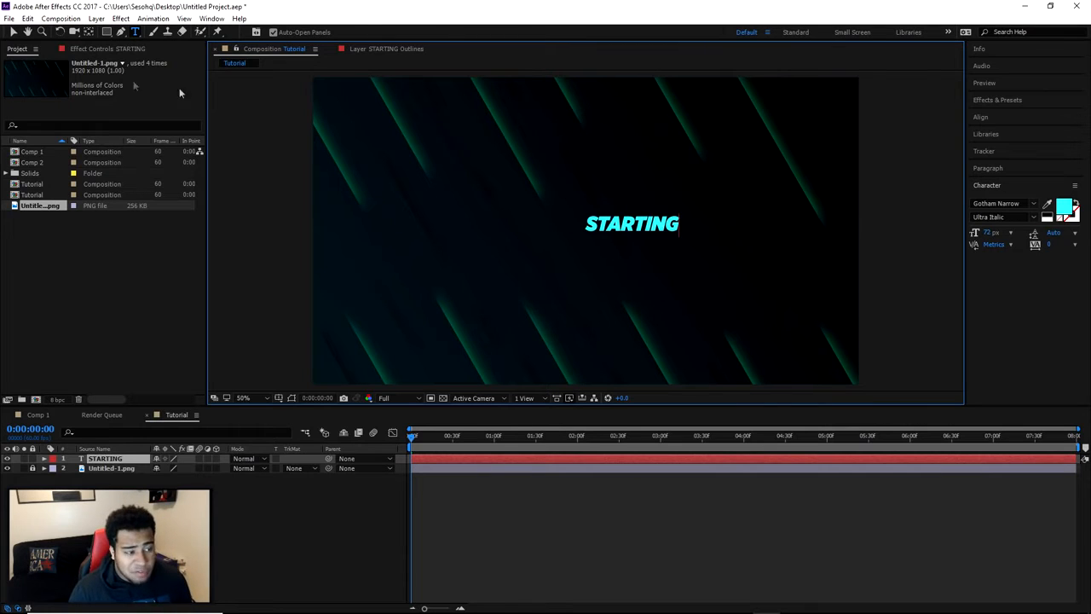
click(13, 33)
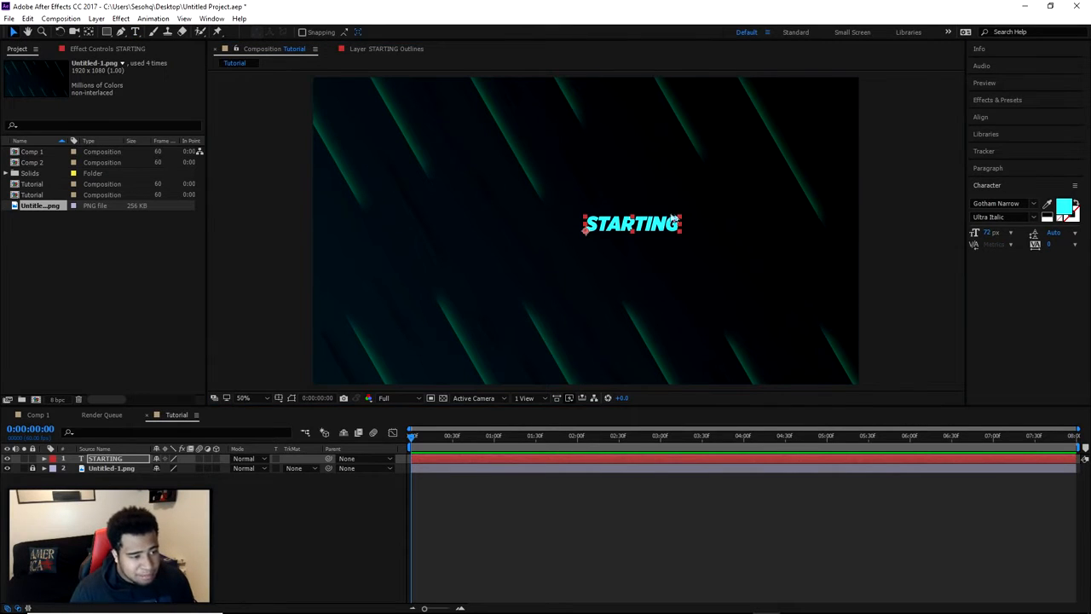
Enlarge the STARTING text, move it toward the middle of the frame, and display the grid for alignment
drag(679, 222, 836, 177)
drag(799, 210, 671, 261)
key(space)
click(292, 398)
click(299, 440)
scroll(599, 228, up, 2)
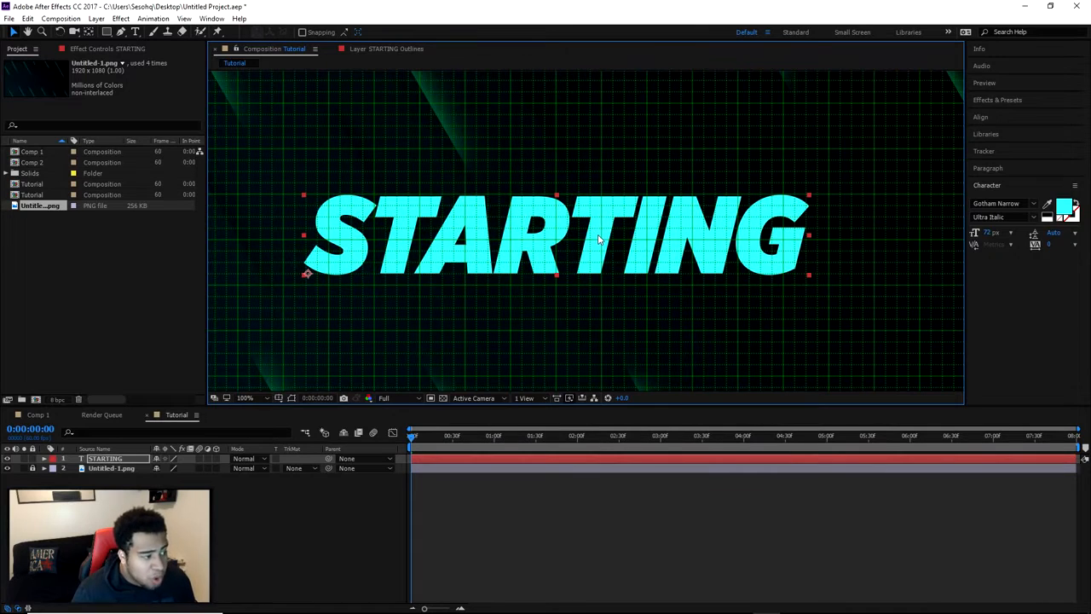
Scale the STARTING text up slightly more, centre it against the grid, and hide the grid
scroll(600, 240, down, 2)
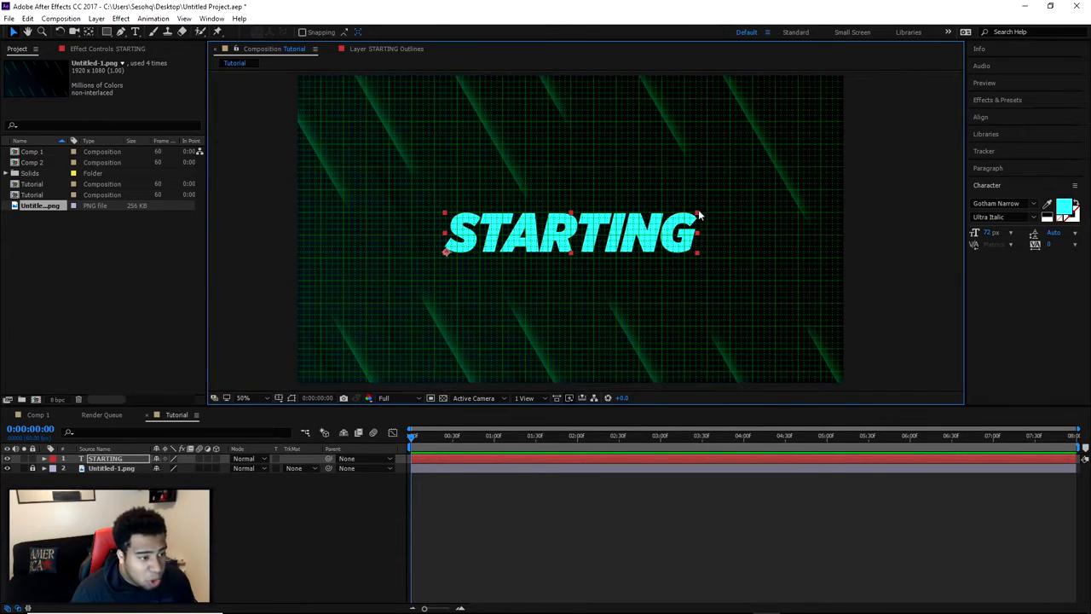
drag(697, 214, 734, 207)
drag(675, 239, 658, 244)
click(823, 266)
click(278, 397)
click(295, 440)
scroll(762, 277, down, 2)
drag(762, 281, 733, 290)
scroll(672, 271, up, 2)
Try to centre the STARTING text in the frame with the Center In View transform command
click(1008, 203)
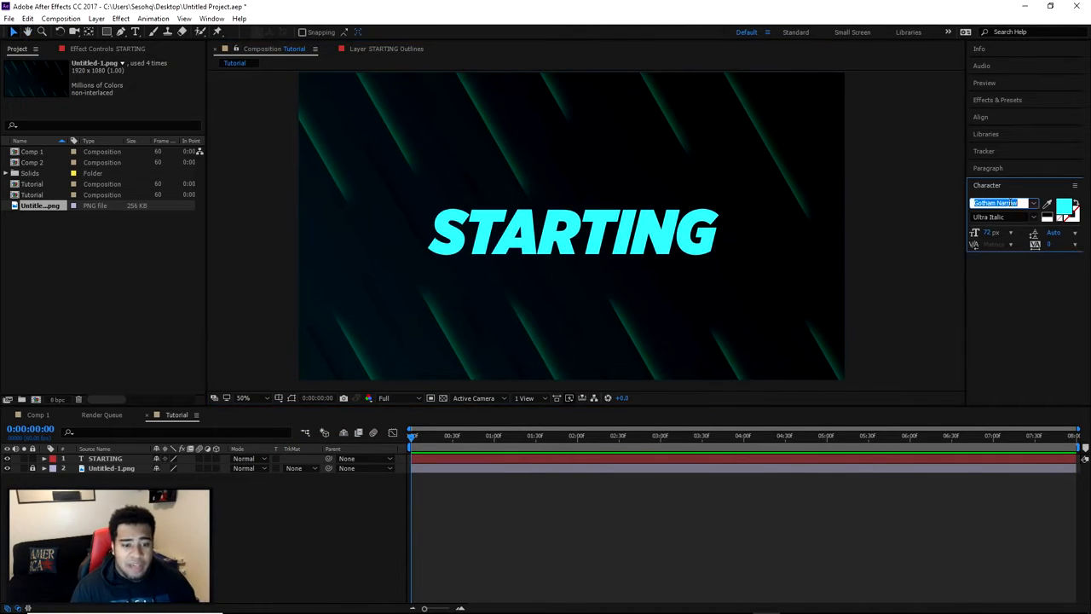
click(715, 234)
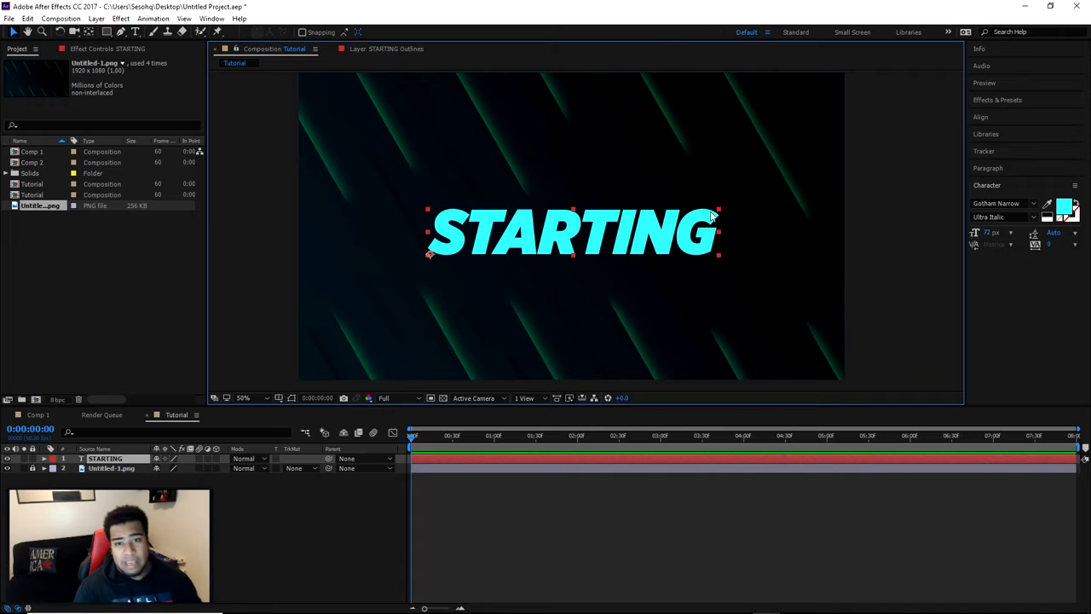
right_click(641, 223)
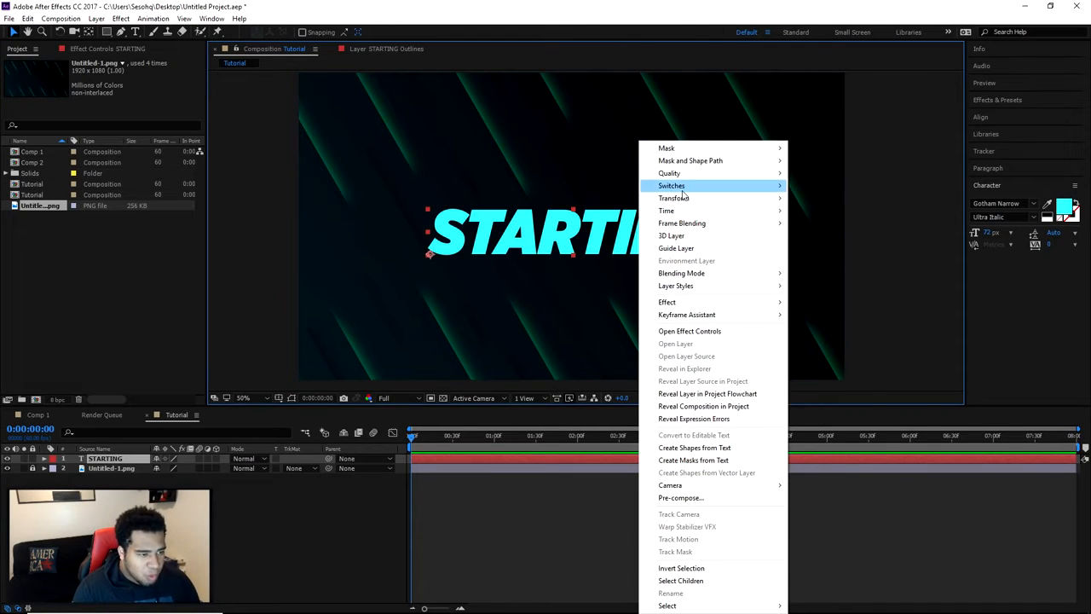
mouse_move(681, 197)
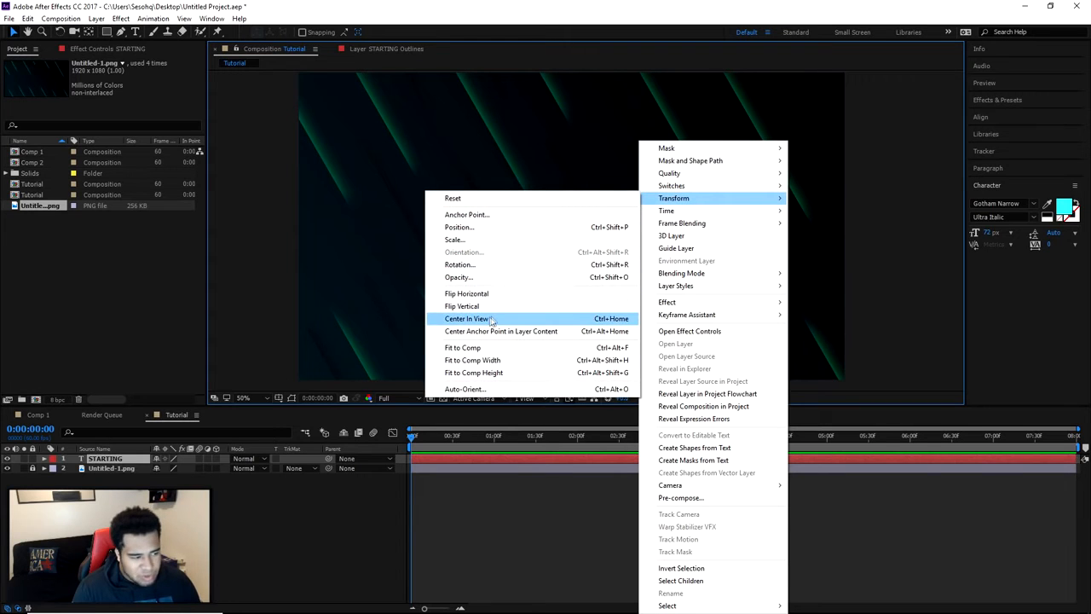
click(498, 316)
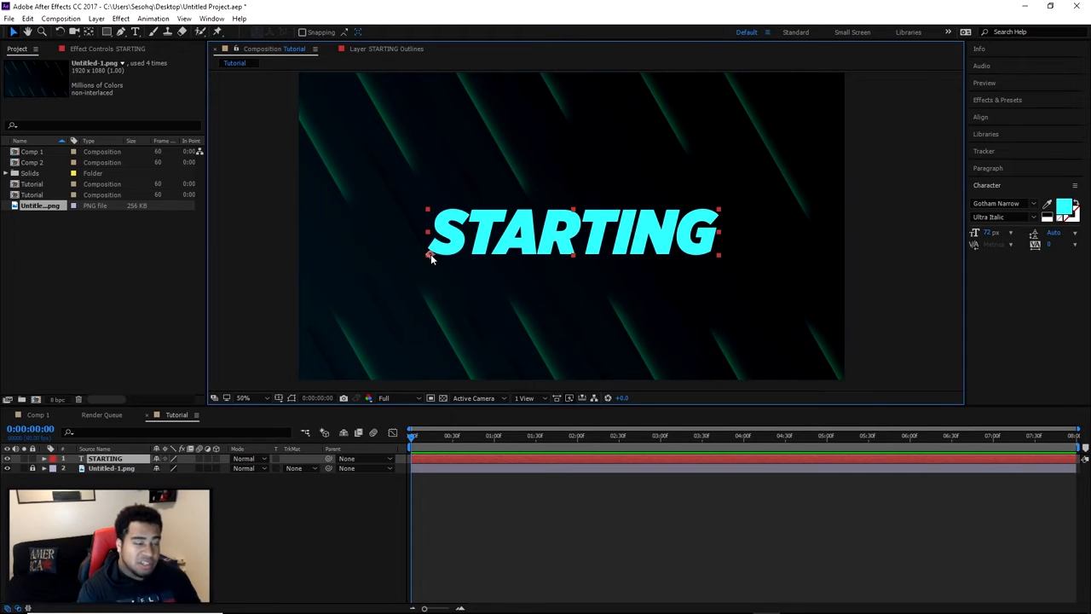
right_click(497, 245)
mouse_move(546, 198)
click(230, 329)
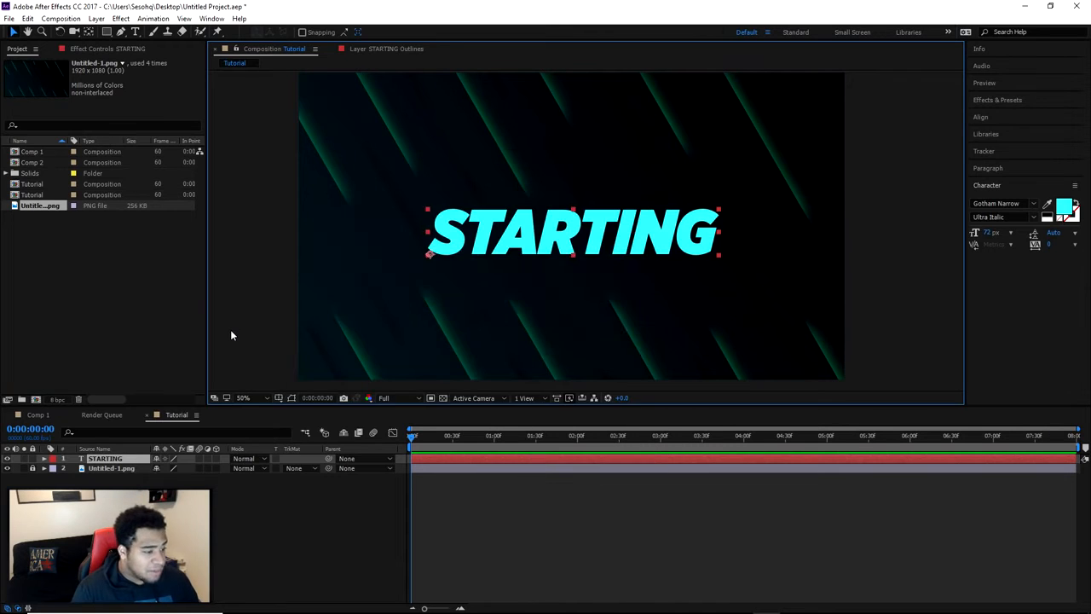
click(230, 329)
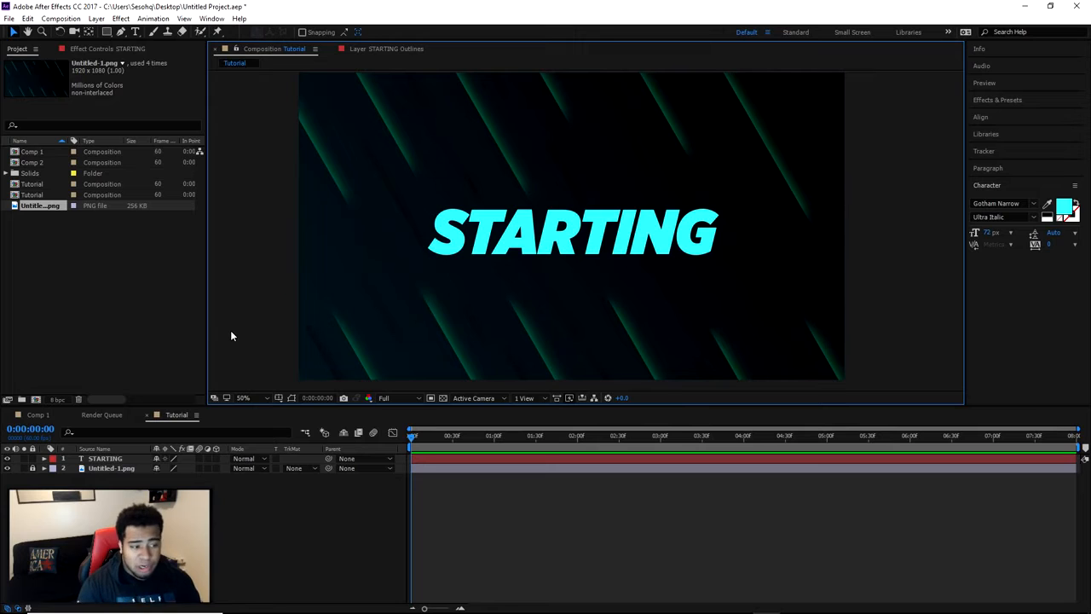
Create masks from the STARTING text layer and check the resulting outlines layer
click(586, 243)
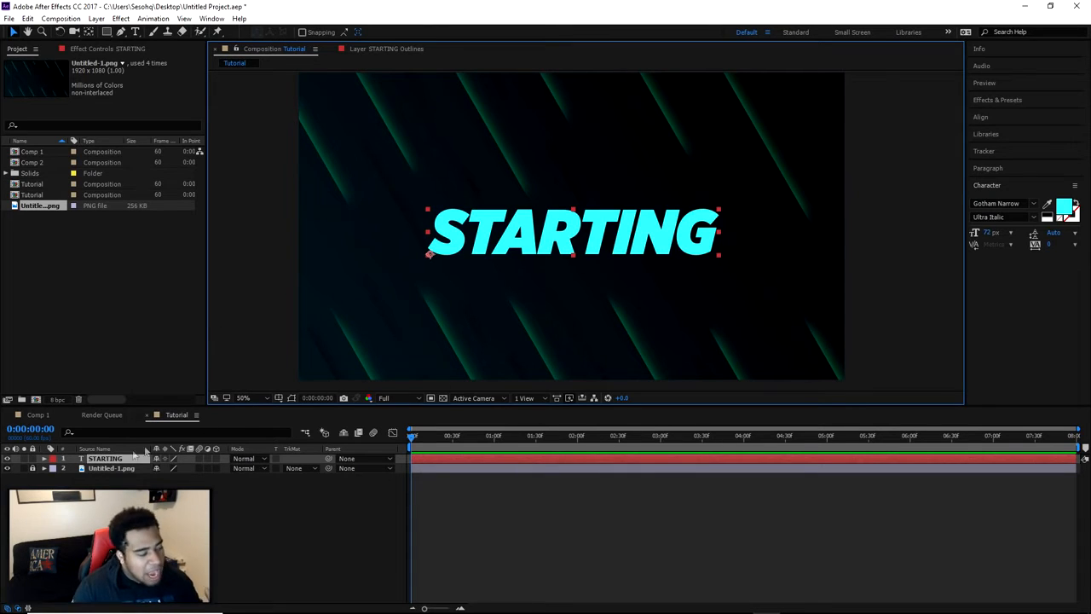
right_click(120, 461)
click(105, 462)
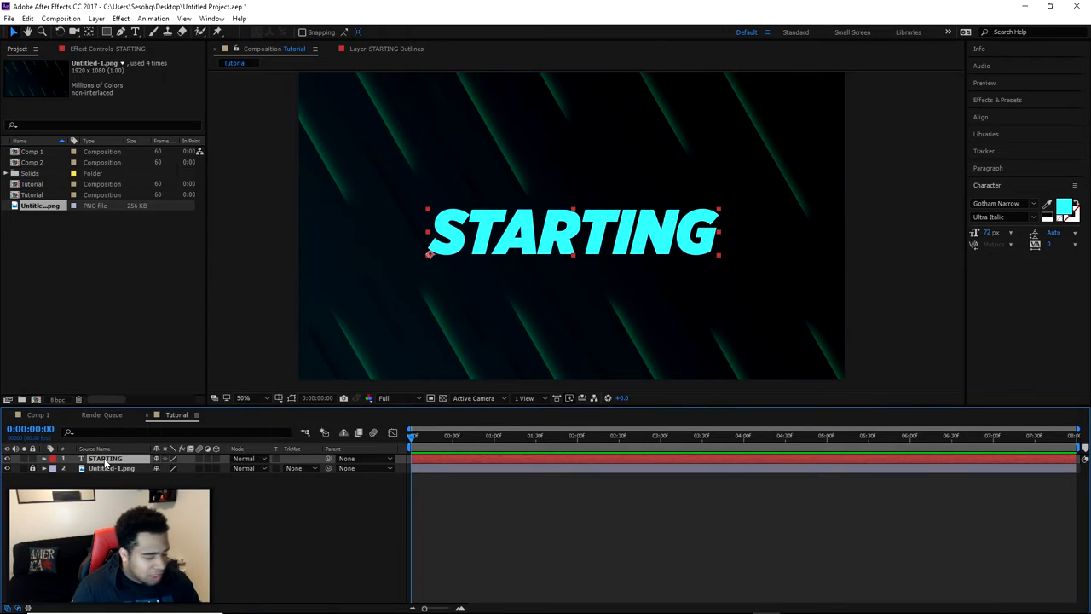
right_click(105, 461)
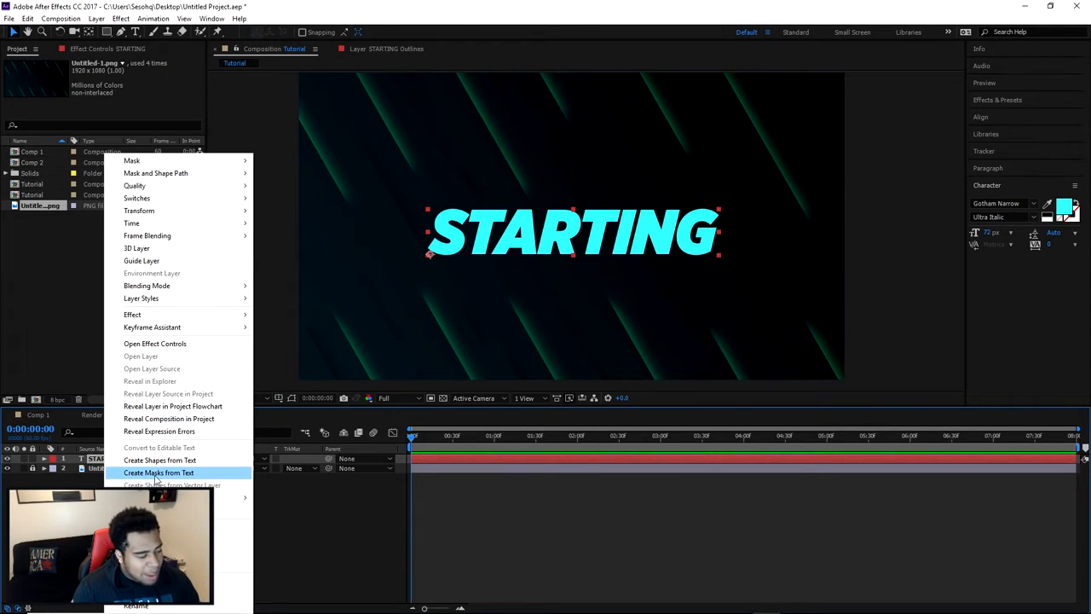
click(189, 473)
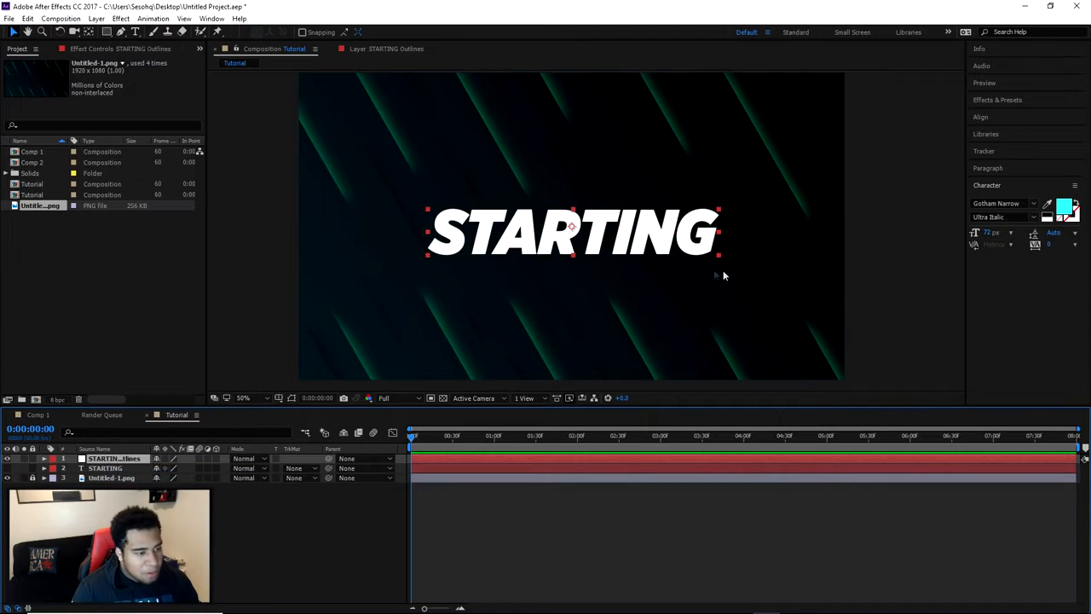
click(274, 214)
click(449, 233)
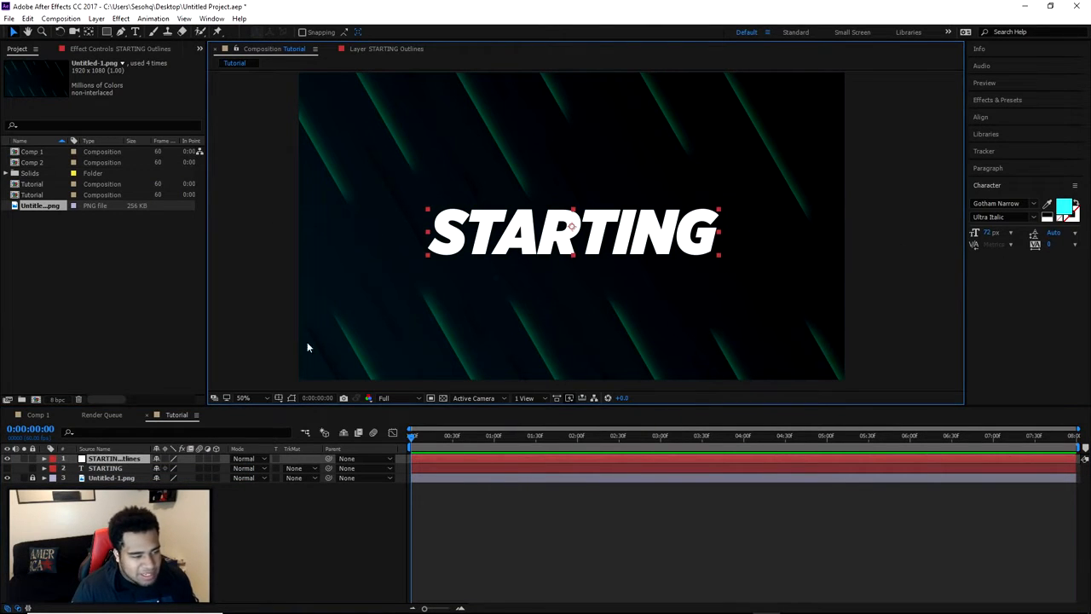
click(44, 459)
click(44, 460)
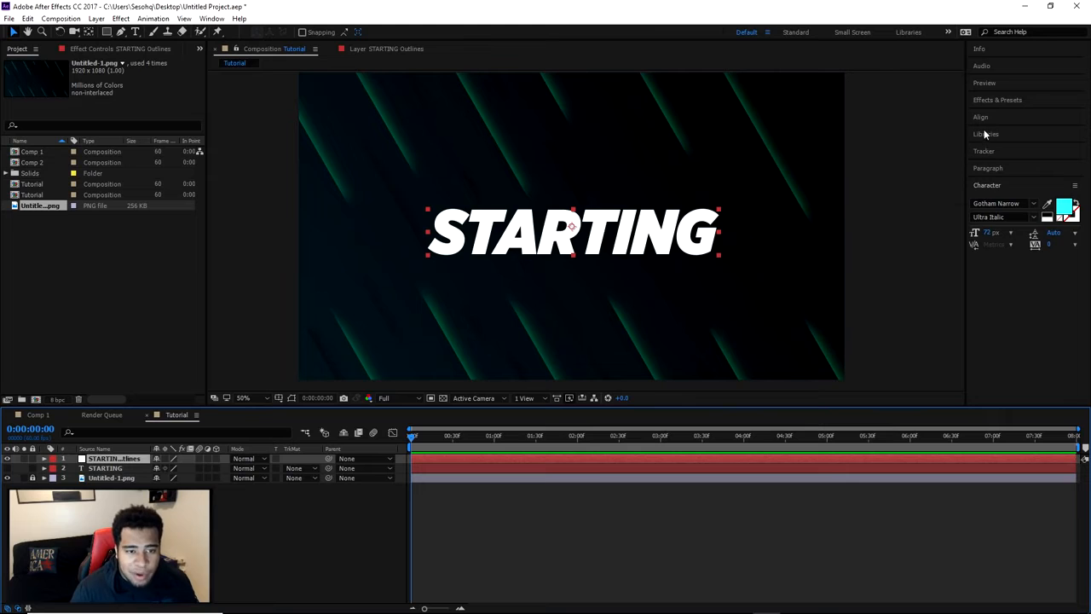
Apply the Saber effect to the STARTING Outlines layer and set its Core Type to Layer Masks
click(995, 100)
click(1014, 114)
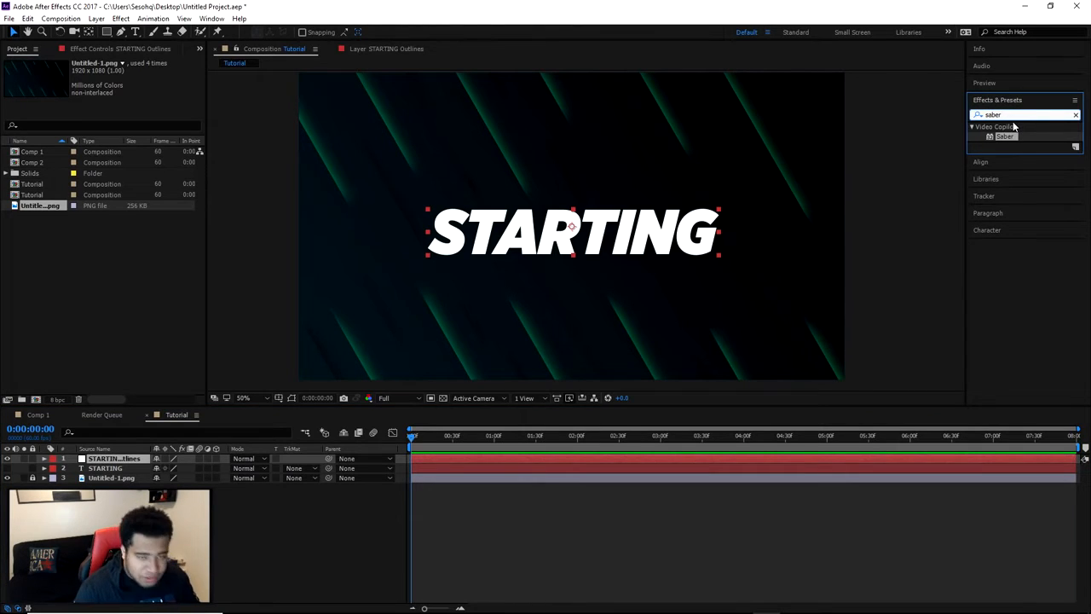
drag(1006, 141, 106, 459)
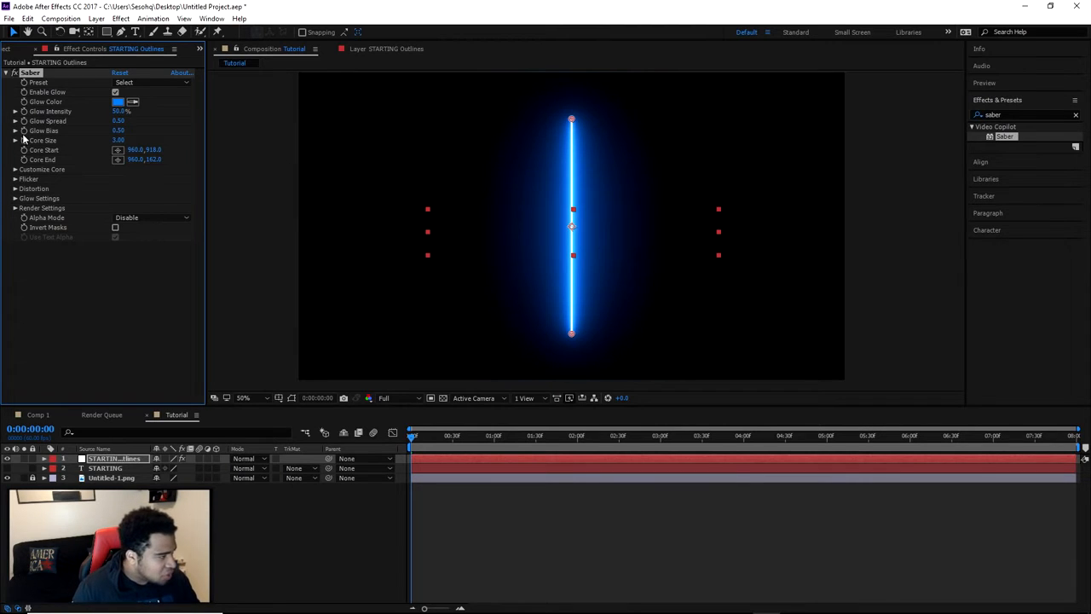
click(15, 170)
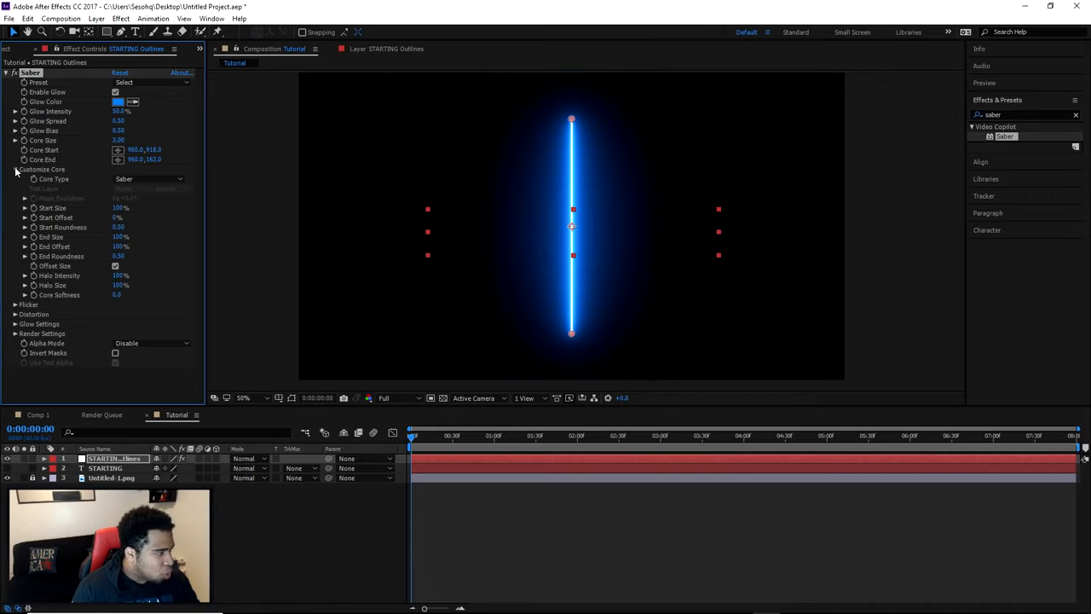
click(146, 179)
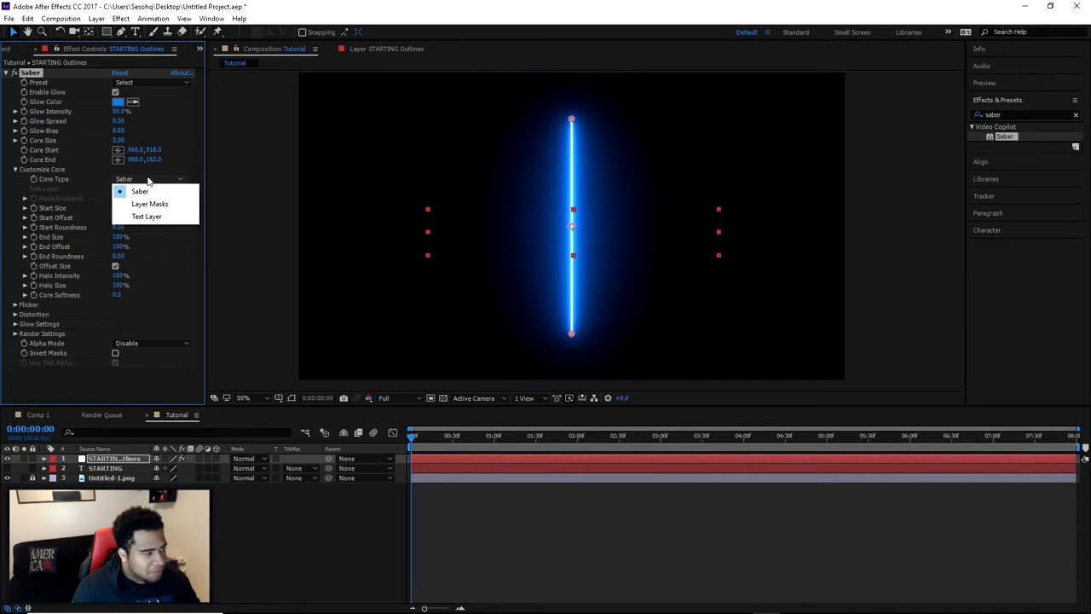
click(147, 204)
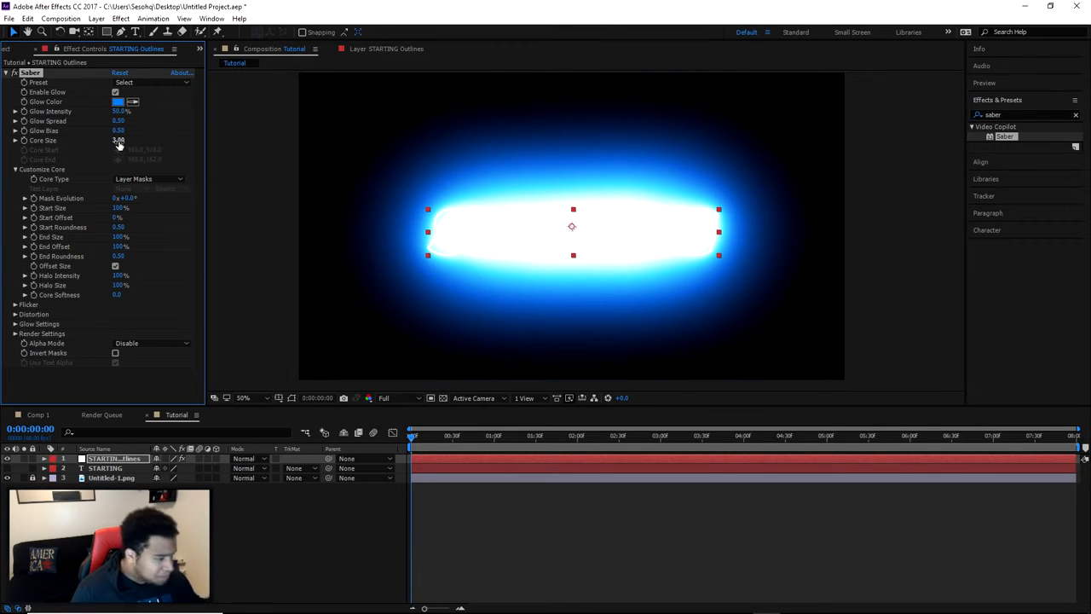
Try Saber's Electric, Core, Cellular and Burning presets on the STARTING outlines
click(133, 82)
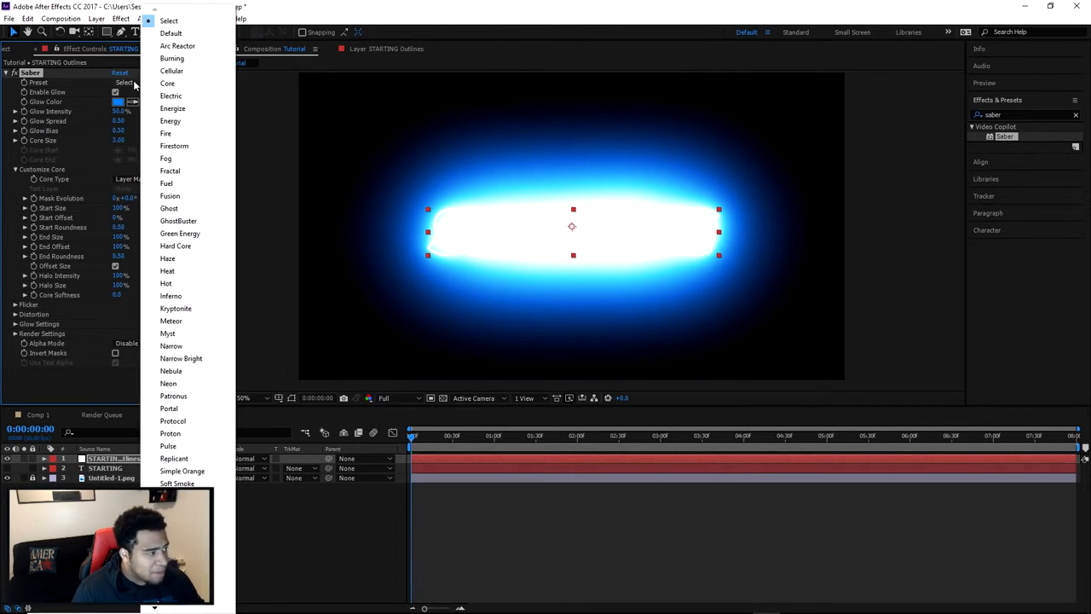
click(203, 102)
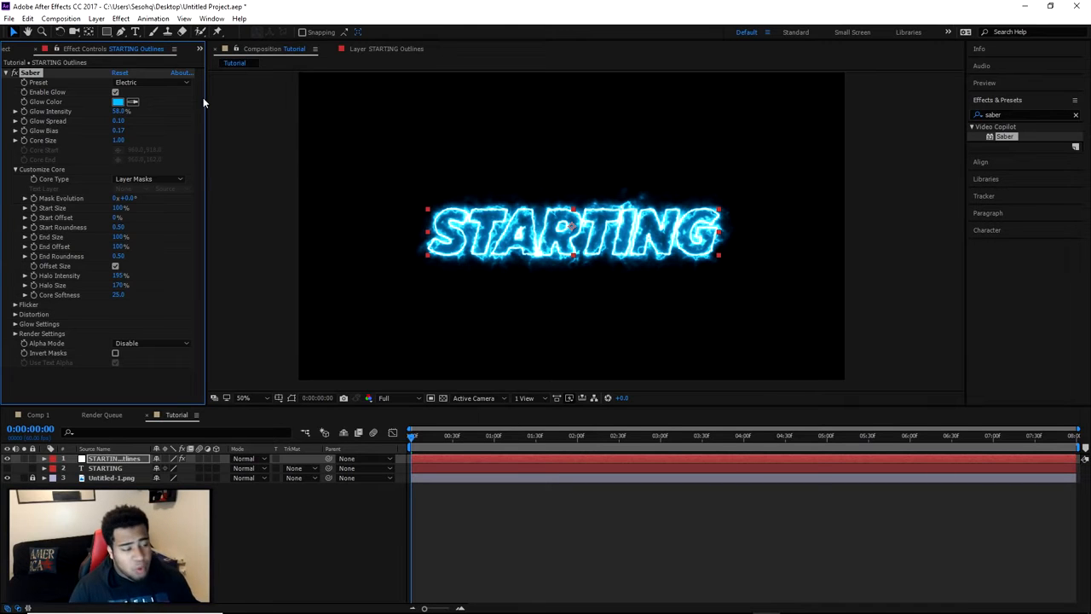
click(165, 82)
click(167, 70)
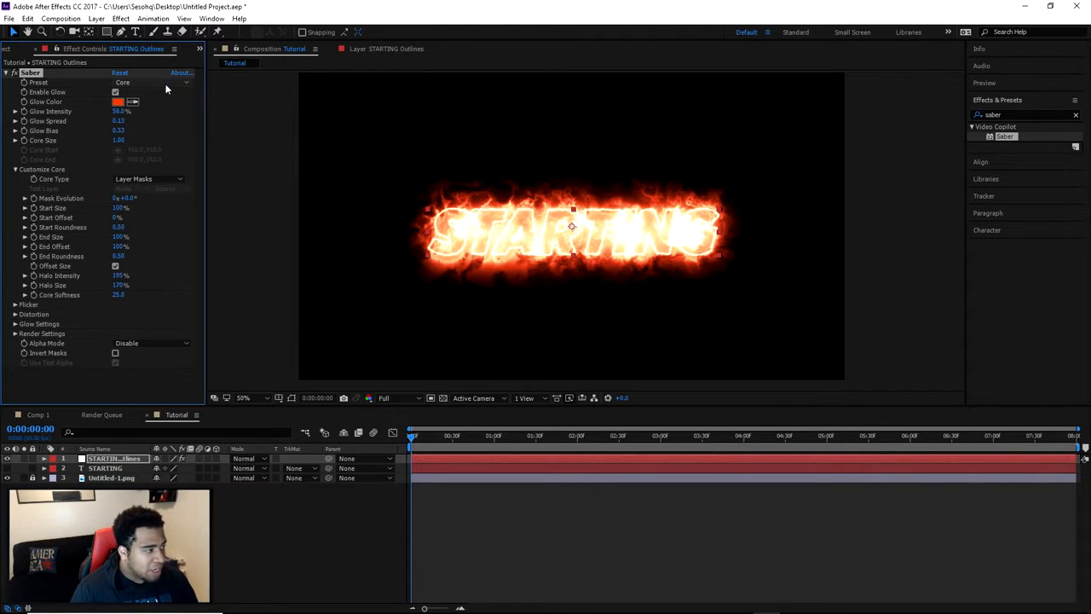
click(166, 84)
click(171, 95)
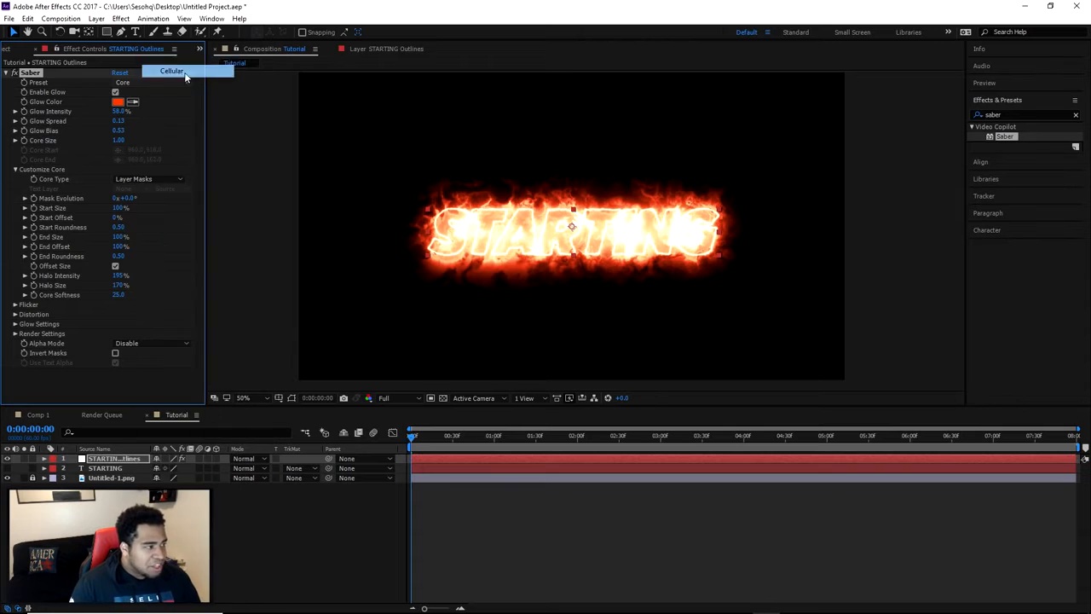
click(139, 83)
click(170, 59)
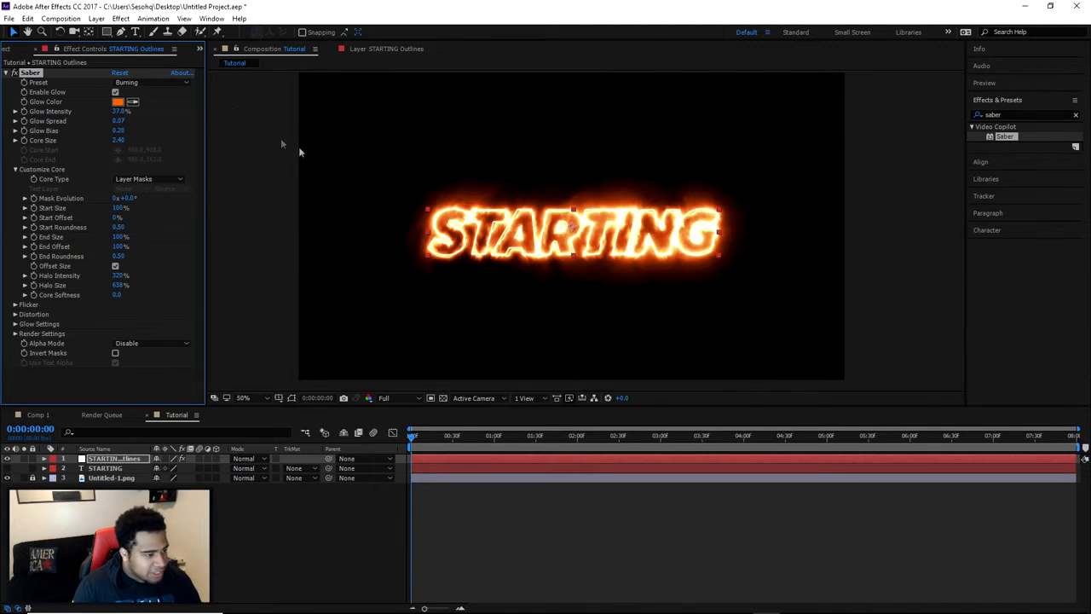
Preview Saber's Arc Reactor, GhostBuster, Green Energy, Haze and Heat presets on the outlines, ending on Meteor
click(157, 83)
click(166, 49)
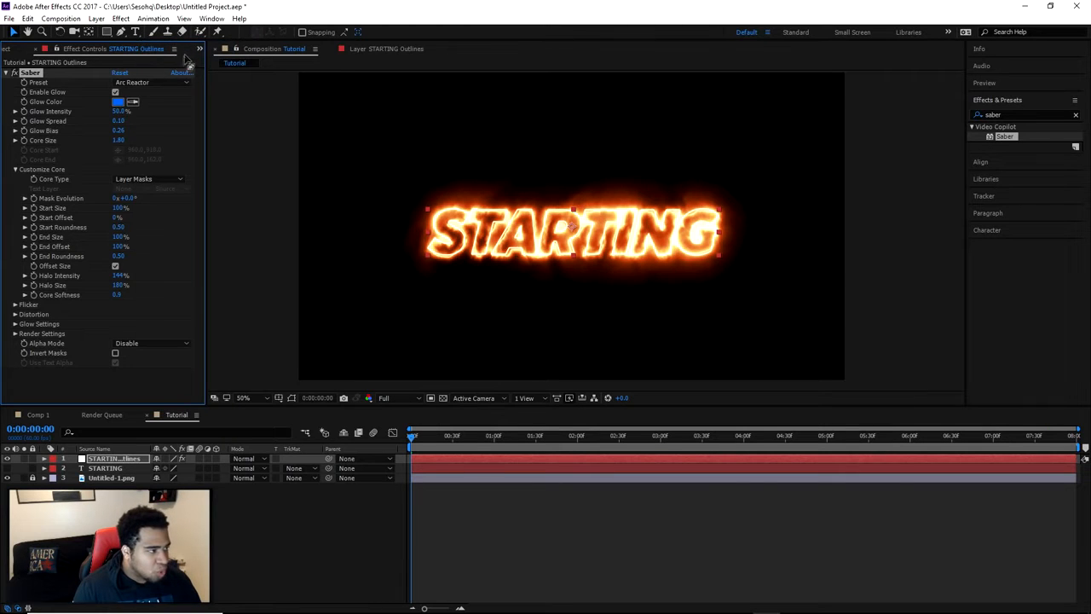
click(168, 83)
click(188, 222)
click(154, 82)
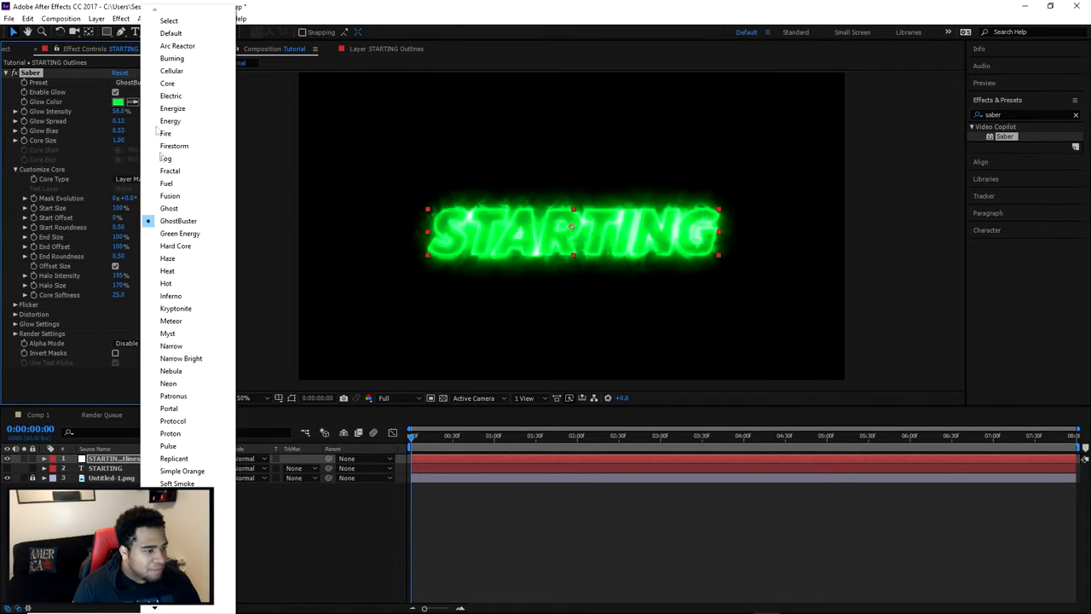
click(162, 234)
click(153, 83)
click(179, 260)
click(159, 82)
click(170, 270)
click(158, 82)
click(170, 321)
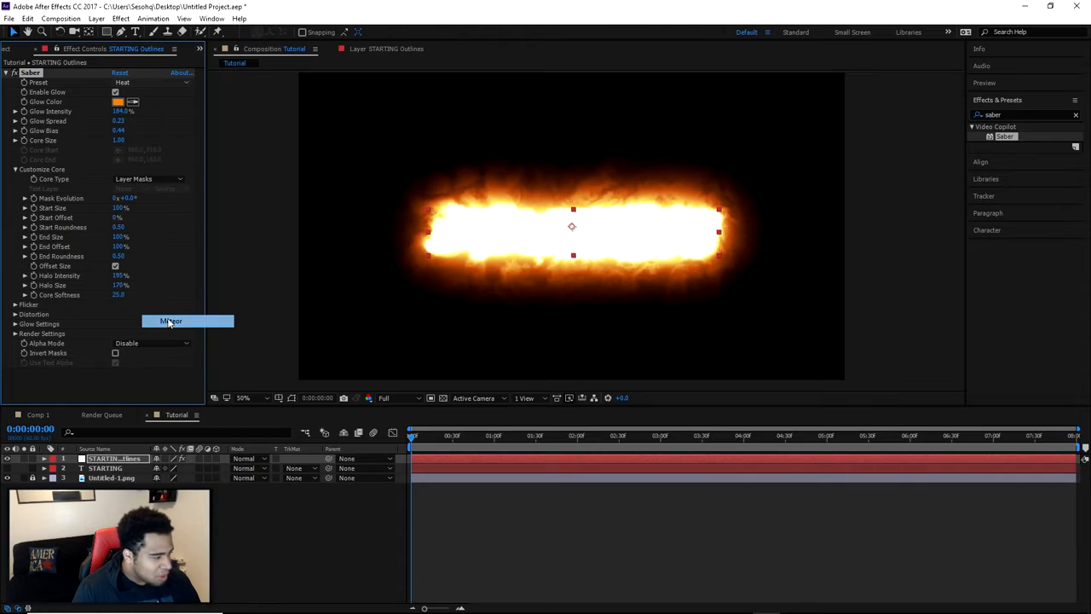
Try Saber's Core and Protocol presets on the STARTING outlines and settle on the Electric preset
click(155, 80)
click(156, 83)
click(160, 81)
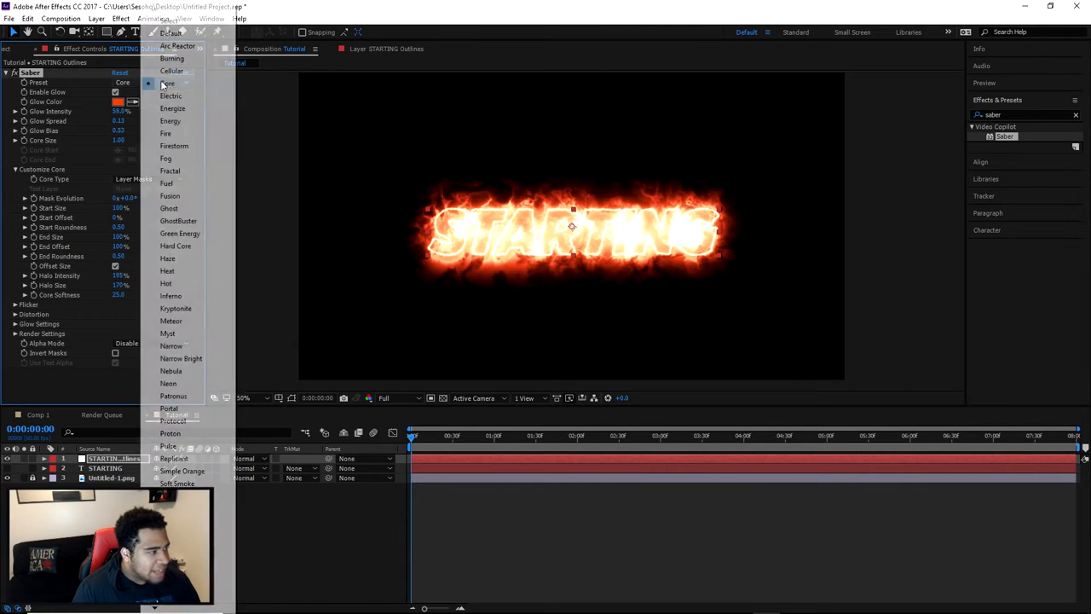
click(173, 420)
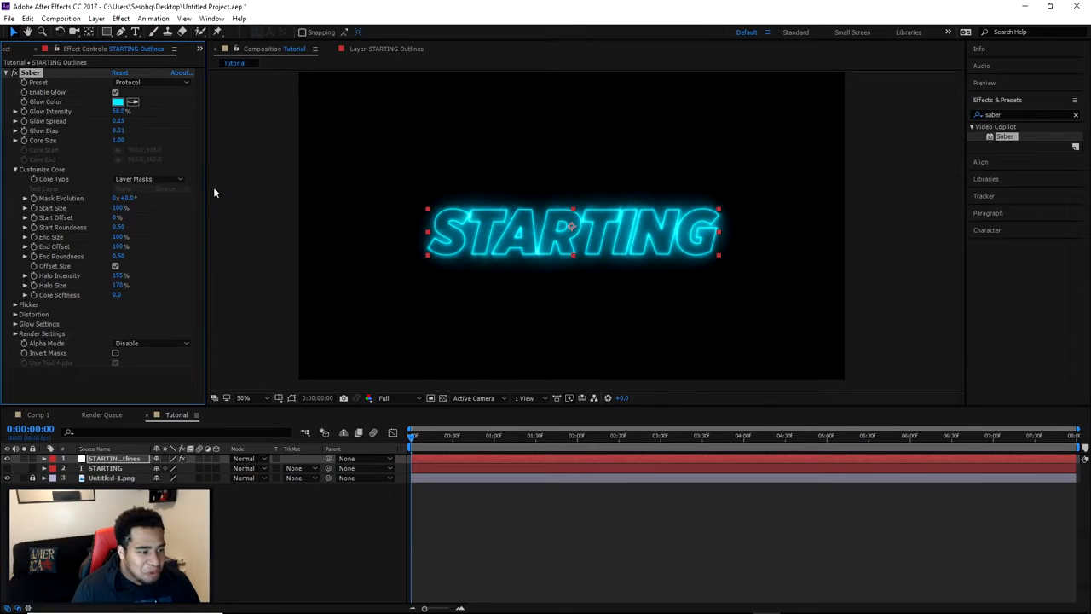
click(140, 81)
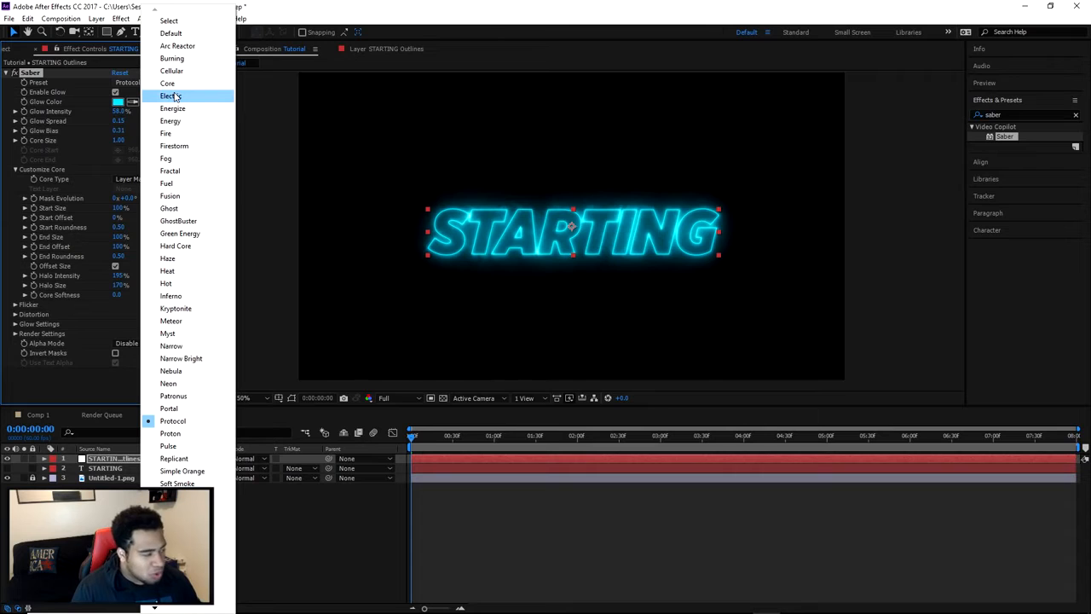
click(175, 96)
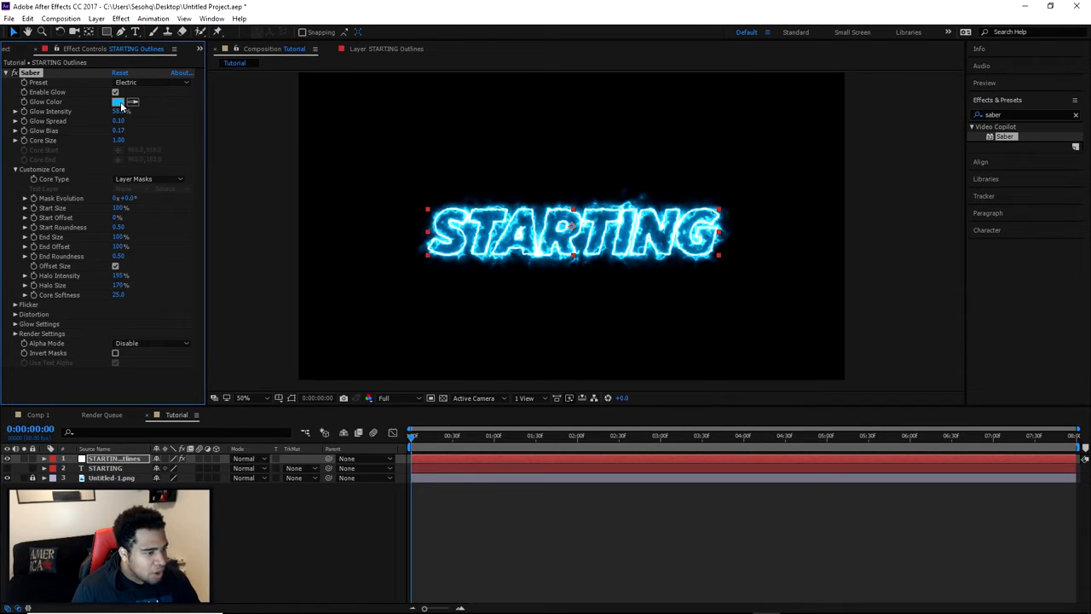
click(139, 81)
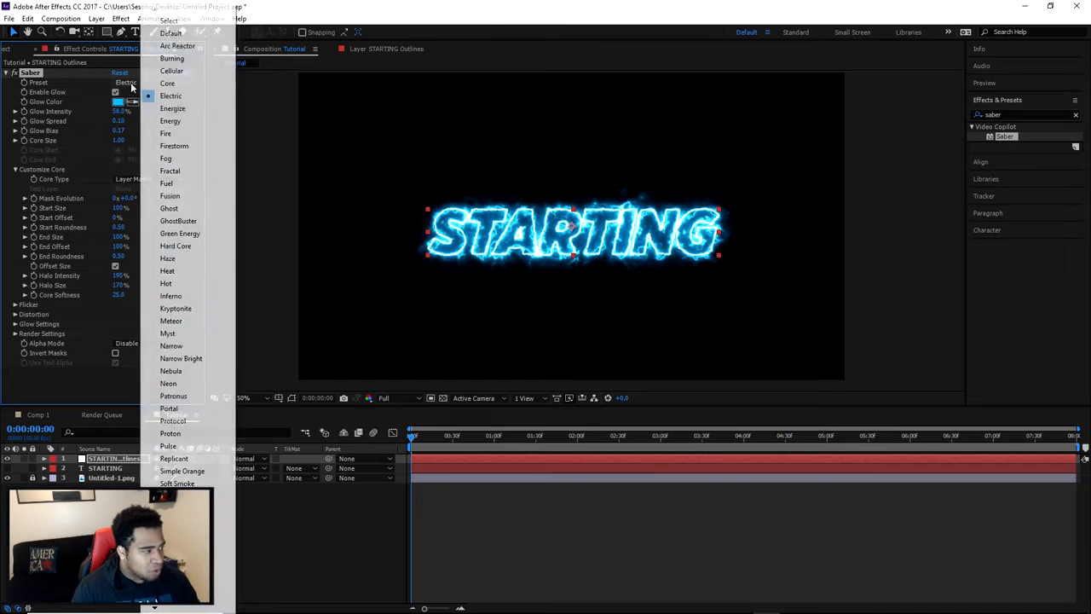
click(118, 141)
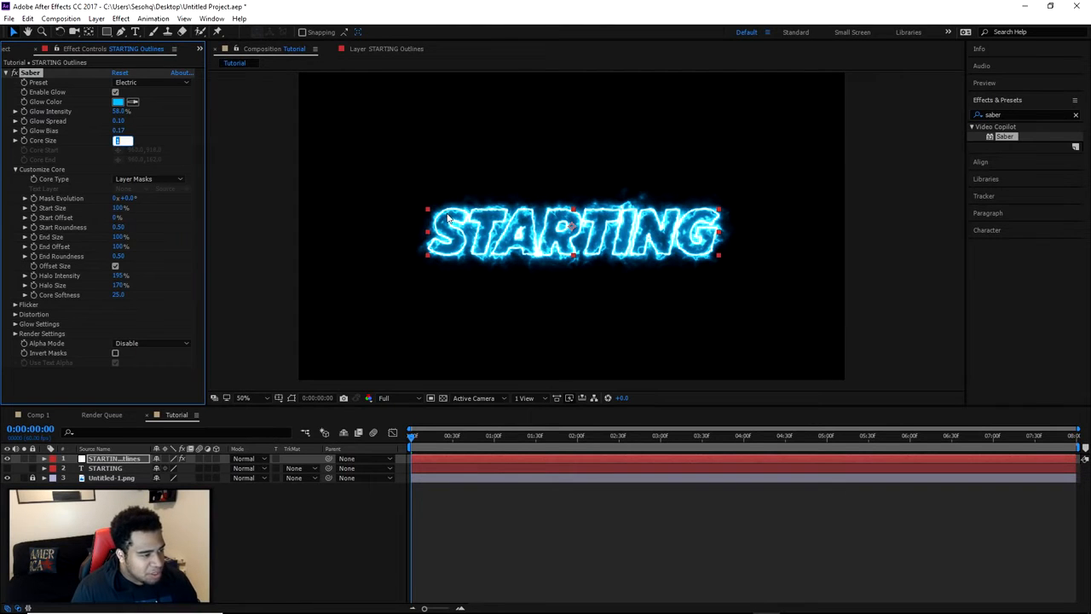
scroll(448, 219, up, 7)
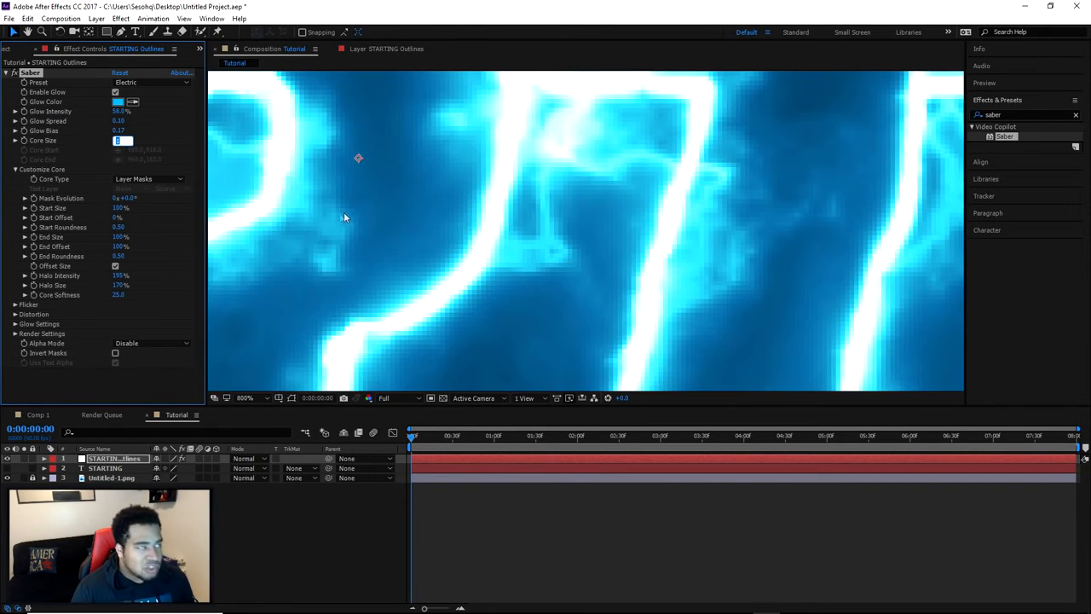
key(space)
drag(344, 213, 639, 266)
scroll(547, 235, down, 7)
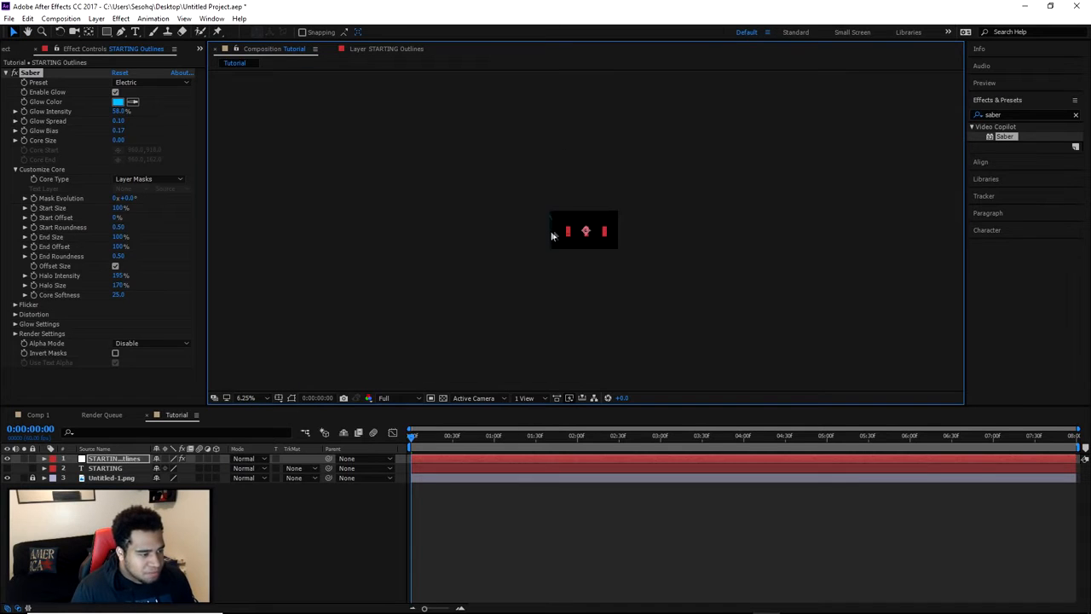
scroll(554, 232, up, 5)
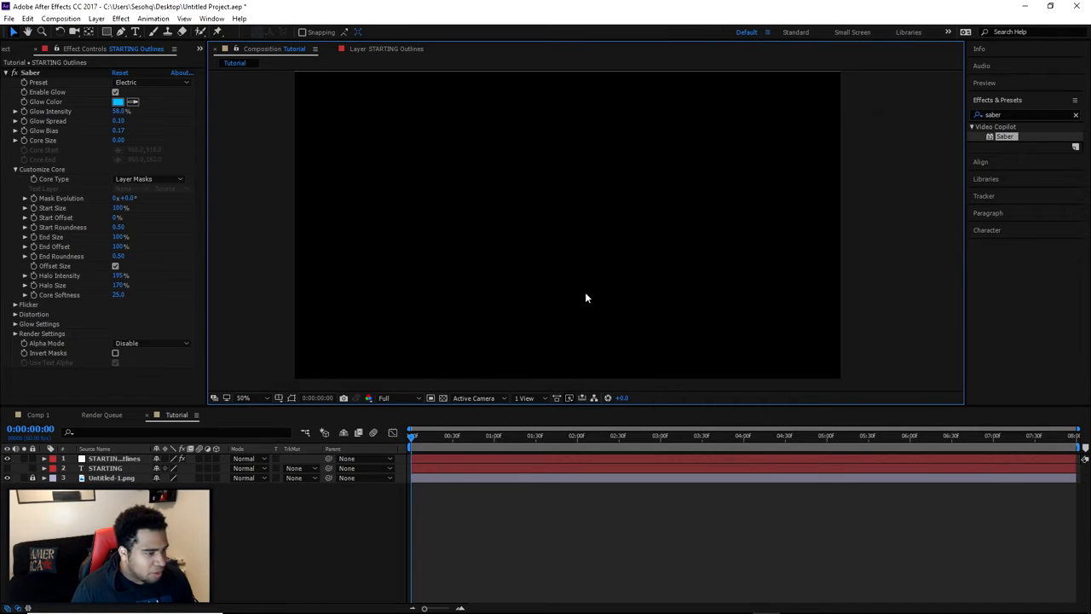
key(ctrl+z)
Try a Core Size of 3.90 and a Glow Intensity of 6% on the STARTING outlines
scroll(482, 238, up, 6)
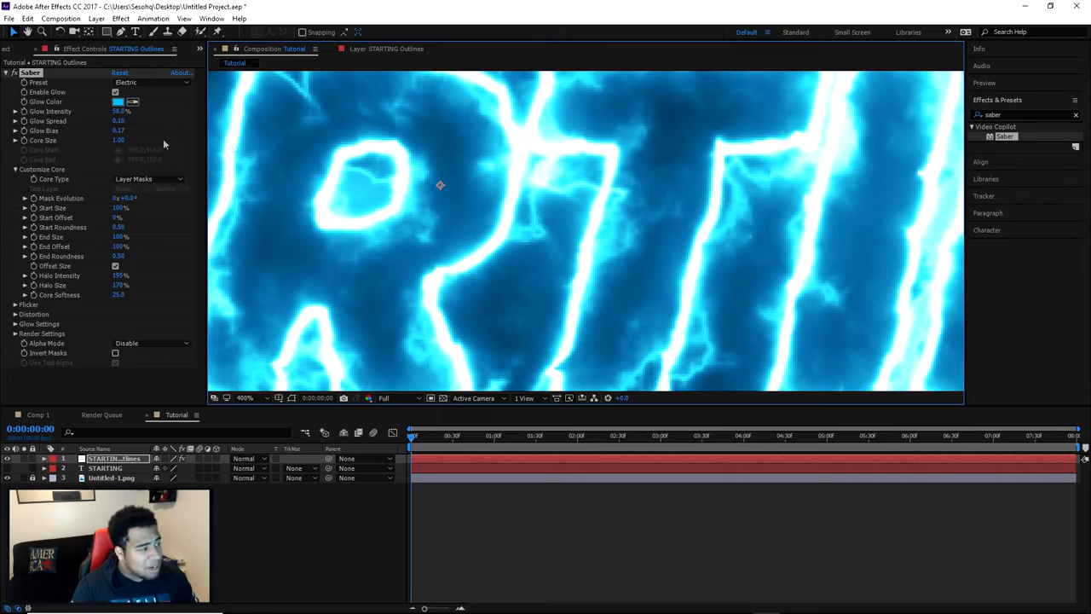
click(120, 140)
key(Return)
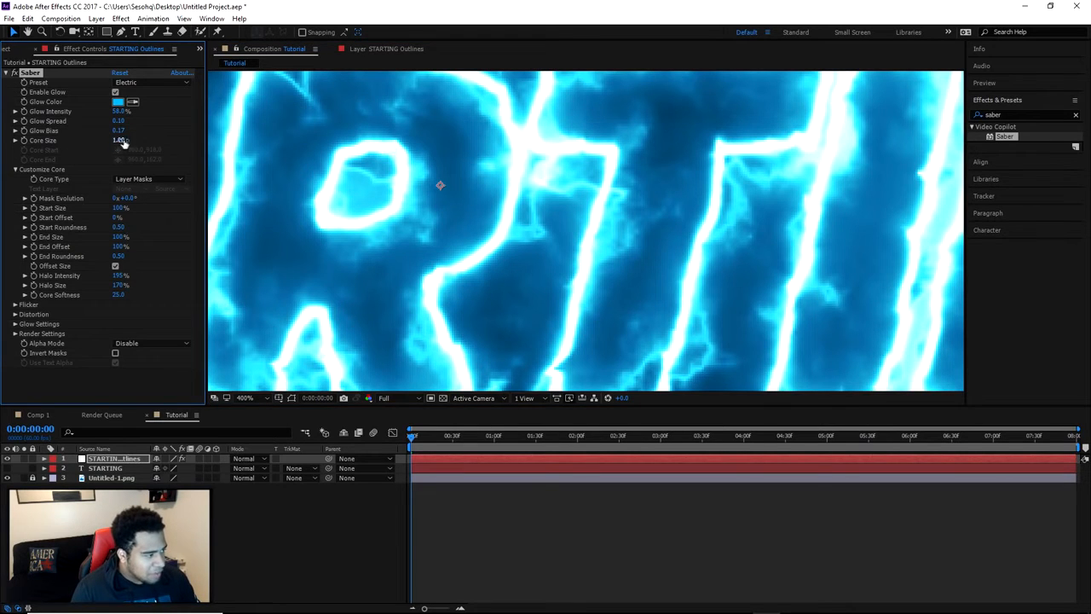
drag(140, 144, 144, 144)
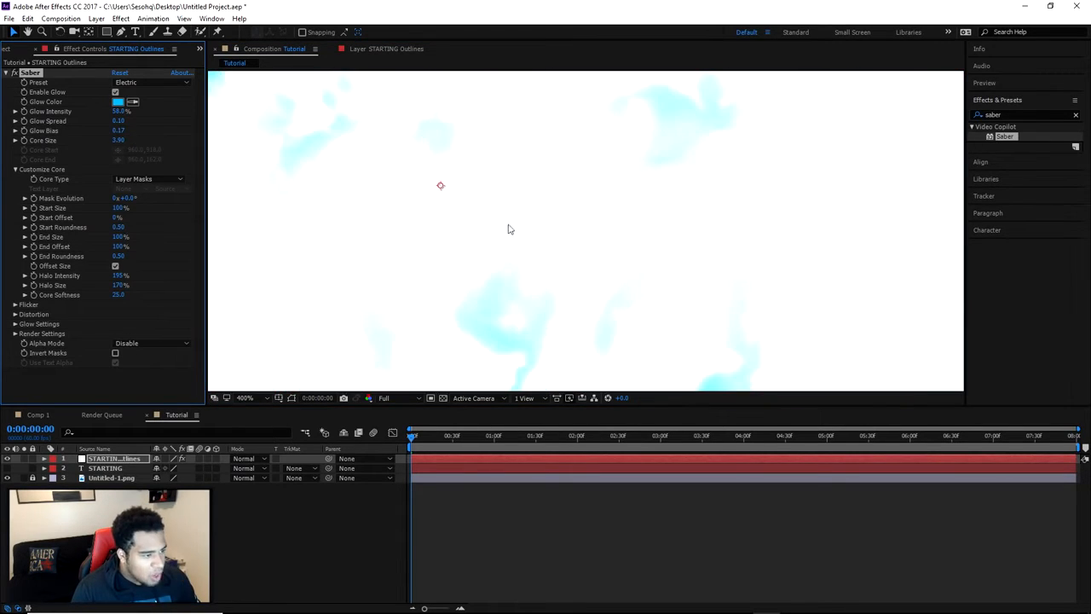
drag(93, 115, 84, 117)
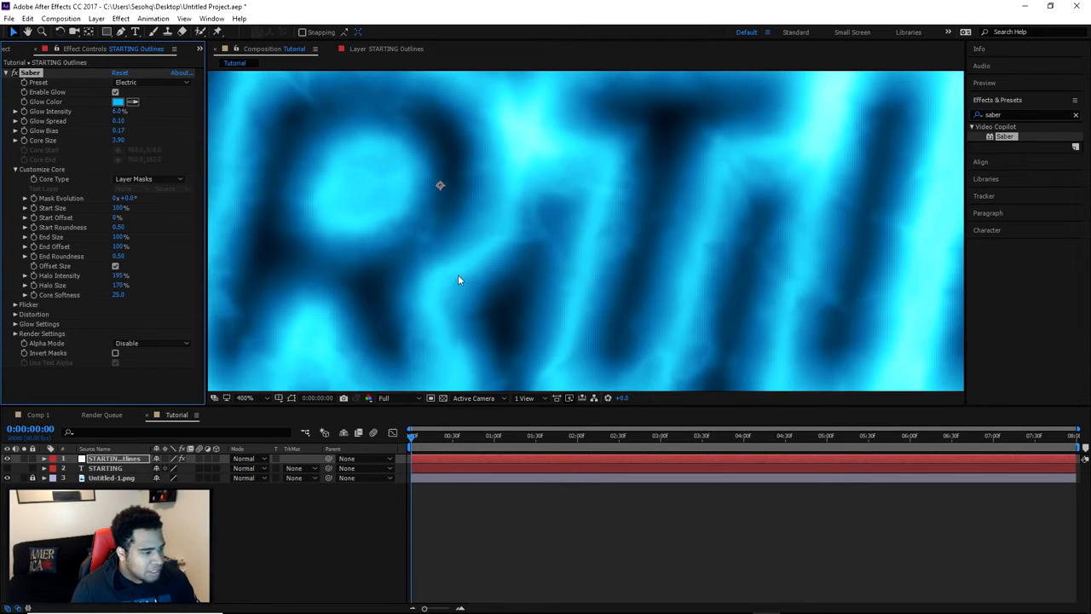
Set Saber's Glow Intensity to 55% and its Core Size to 0.50
click(119, 111)
text(55)
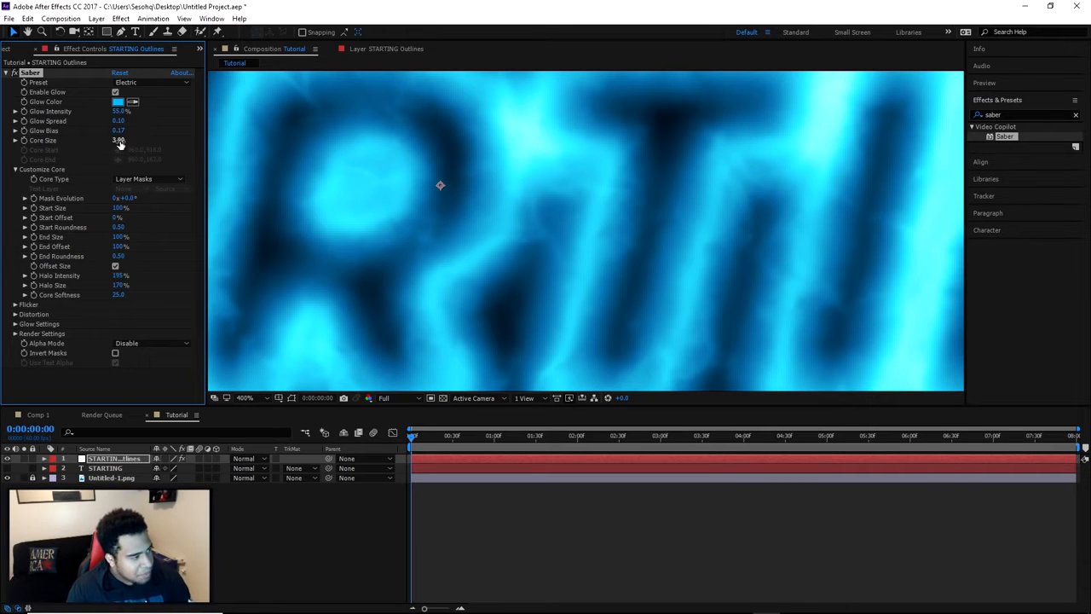
key(Tab)
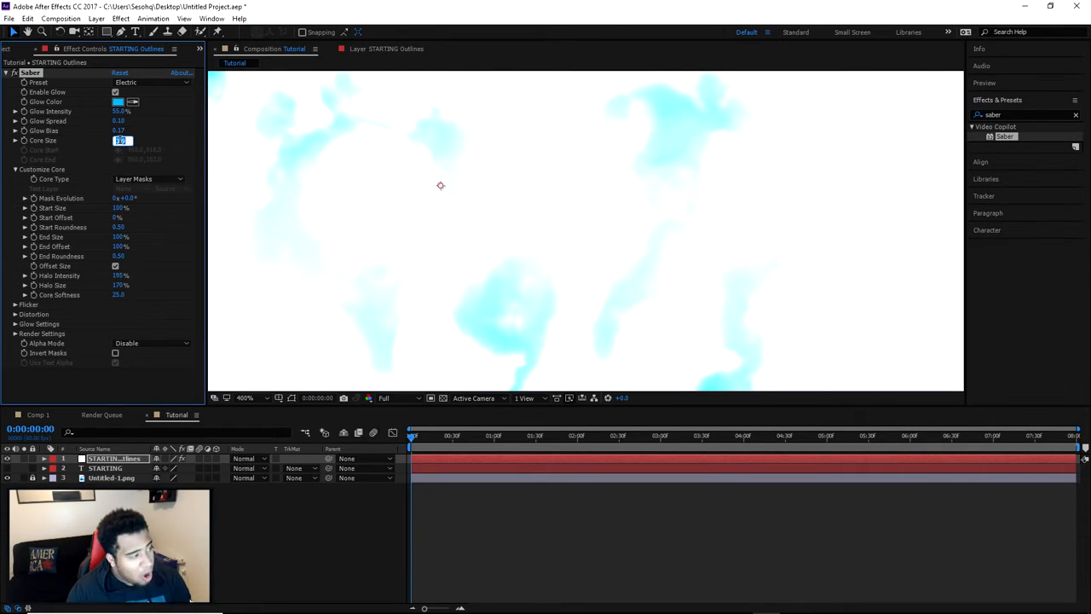
text(.5)
key(Return)
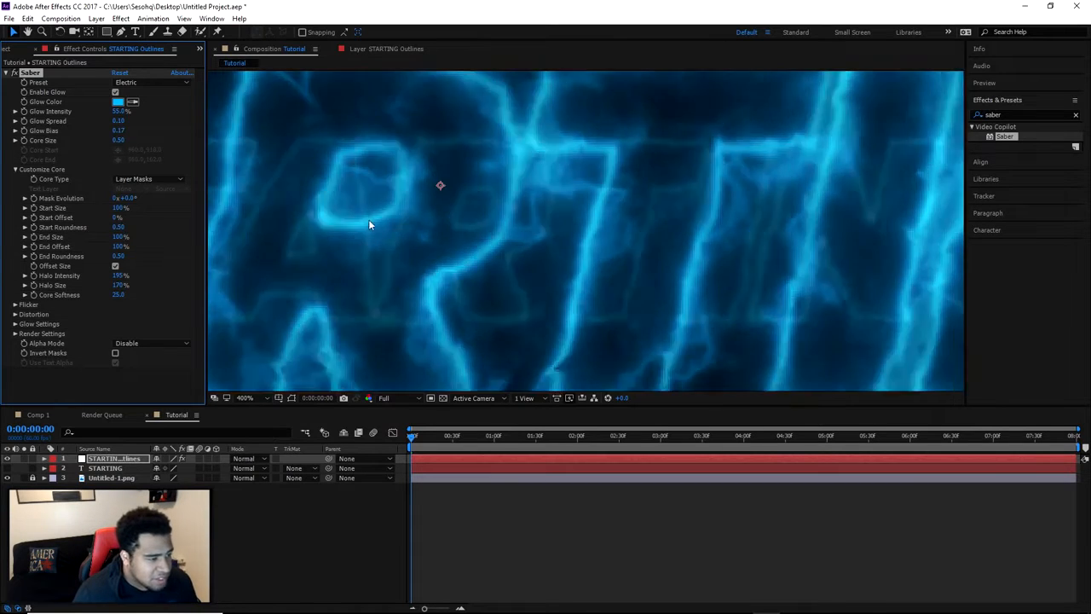
Experiment with Saber's Glow Spread and return it to 0.10, and set the Glow Intensity to 80%
scroll(369, 221, down, 2)
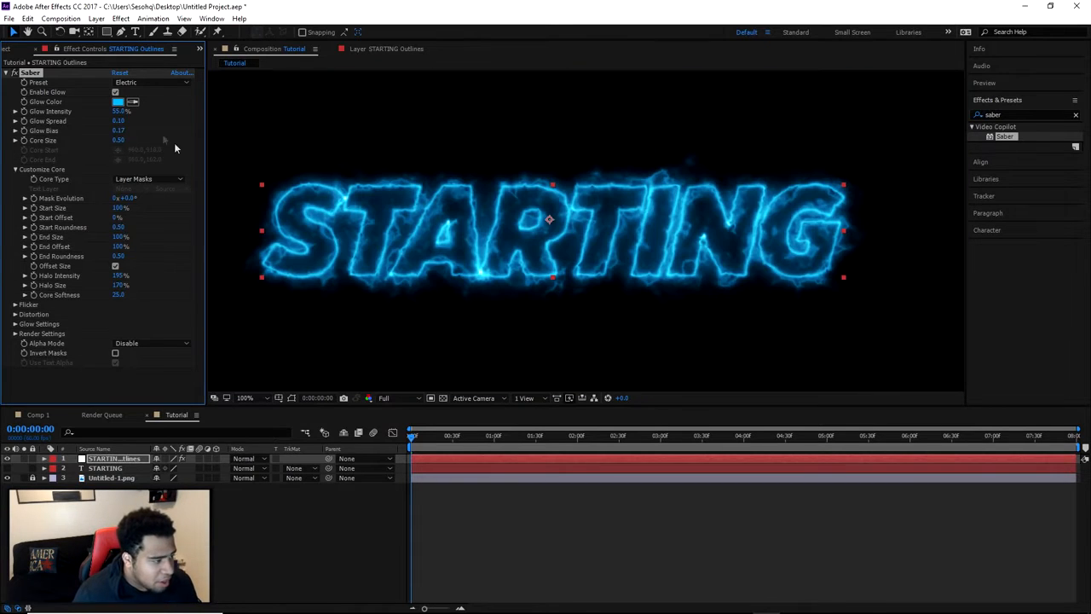
drag(120, 122, 124, 122)
click(122, 122)
text(.1)
key(Return)
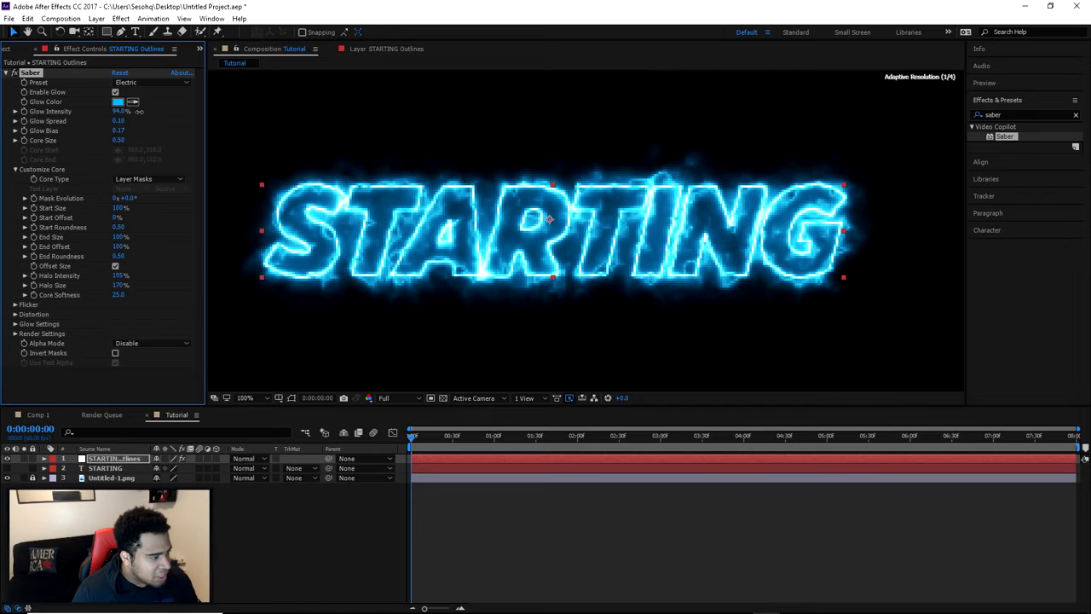
click(134, 112)
text(80)
key(Return)
scroll(444, 168, down, 2)
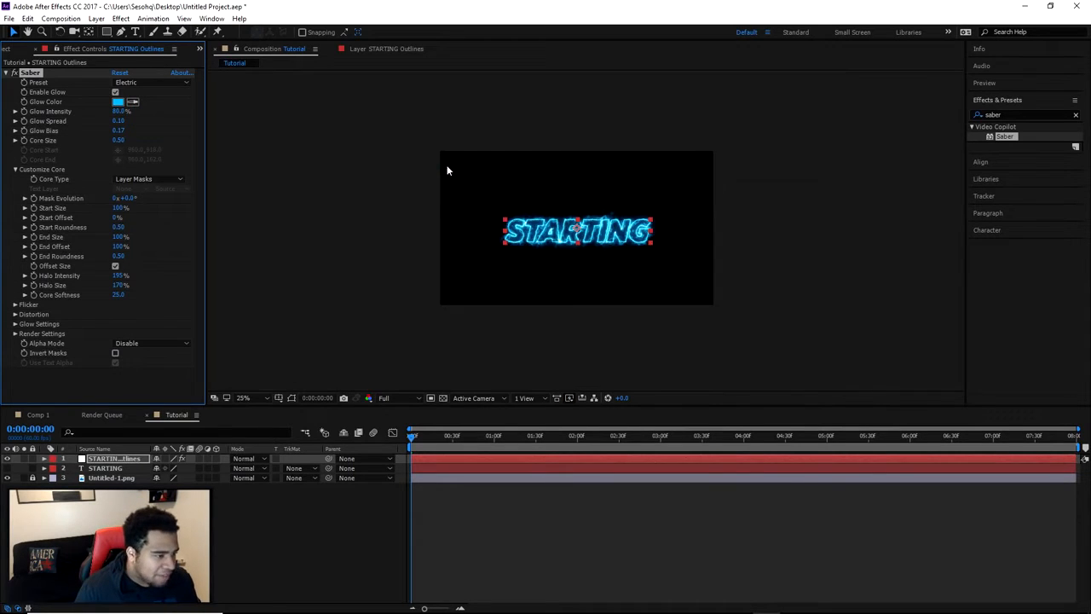
scroll(447, 165, up, 1)
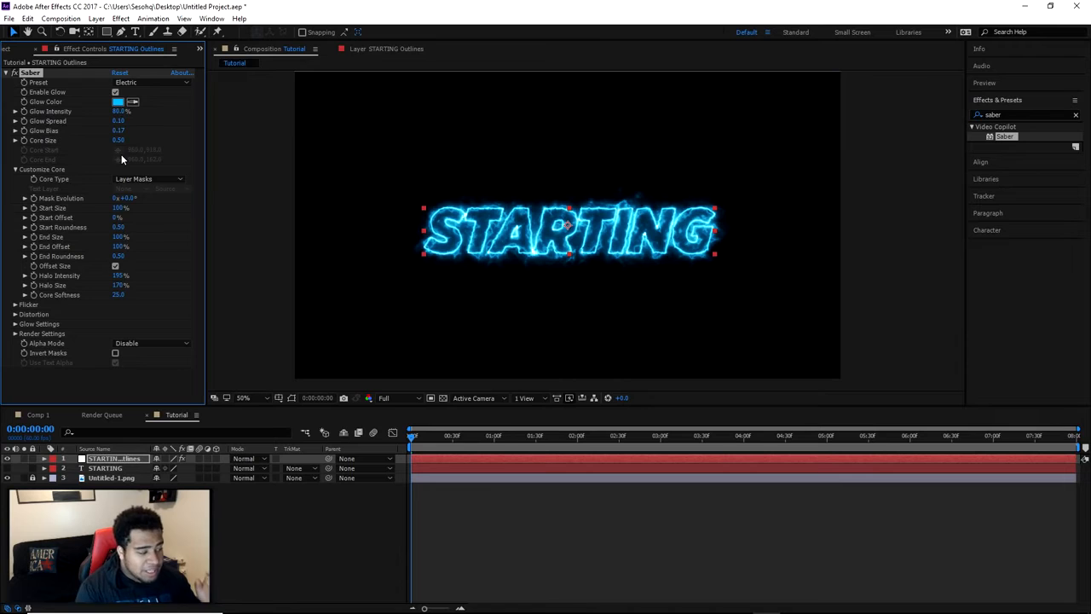
Expand the STARTING Outlines layer's properties in the timeline and zoom in on the glowing text
click(128, 457)
key(space)
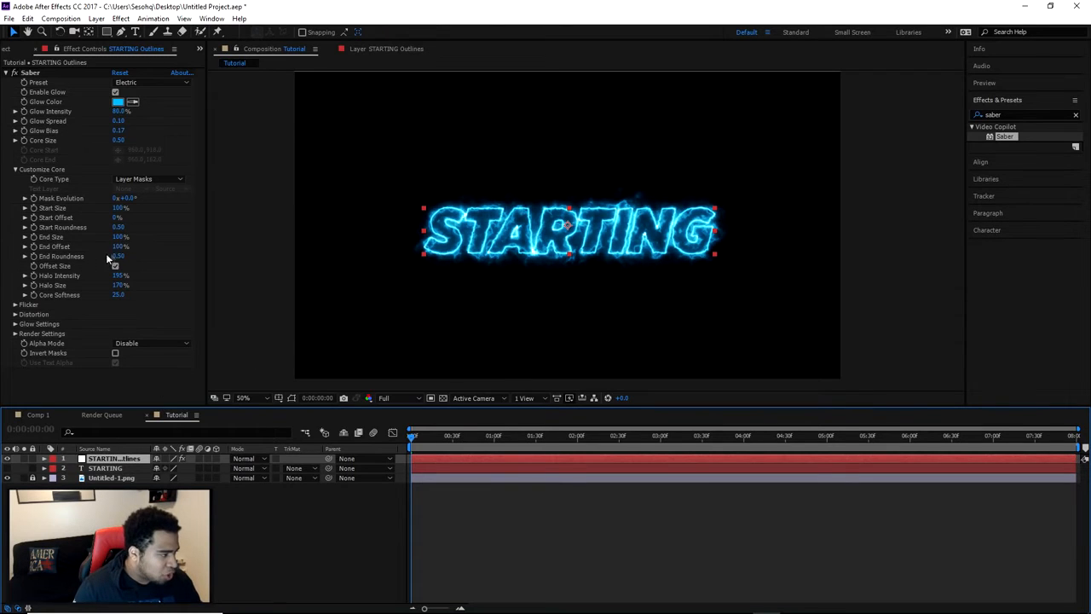
click(46, 460)
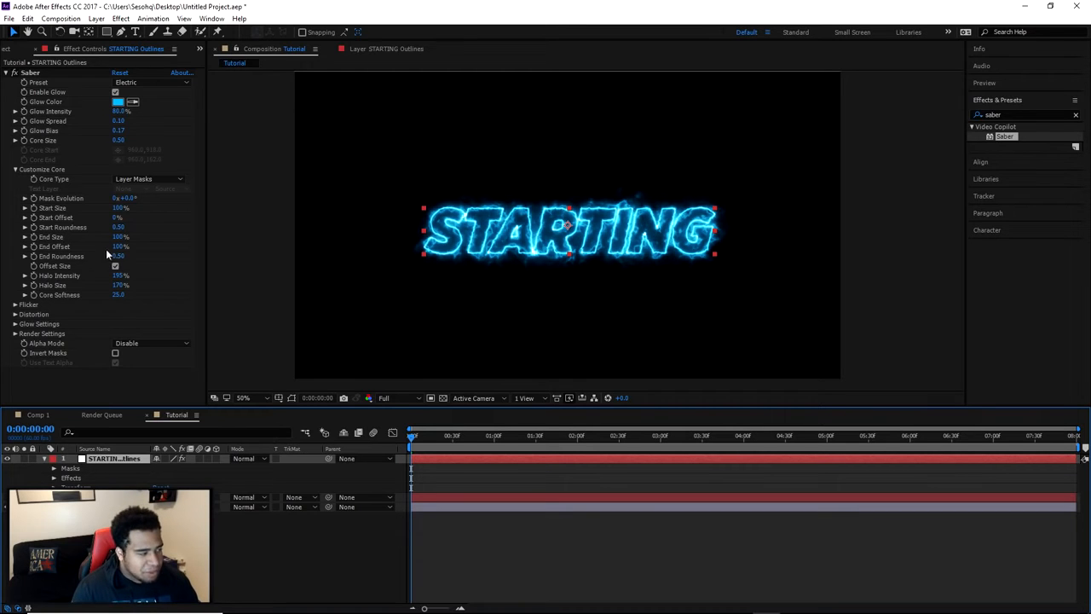
click(58, 247)
scroll(534, 187, up, 1)
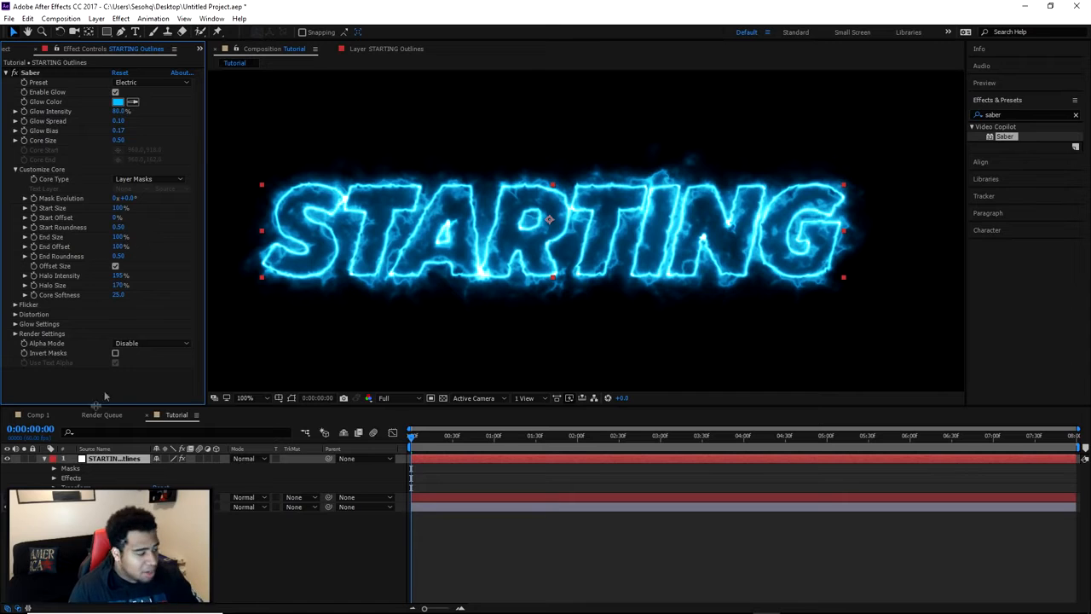
Preview the opening of the STARTING animation in Comp 1, and return to the Tutorial composition, placing it beside Comp 1
click(38, 414)
key(space)
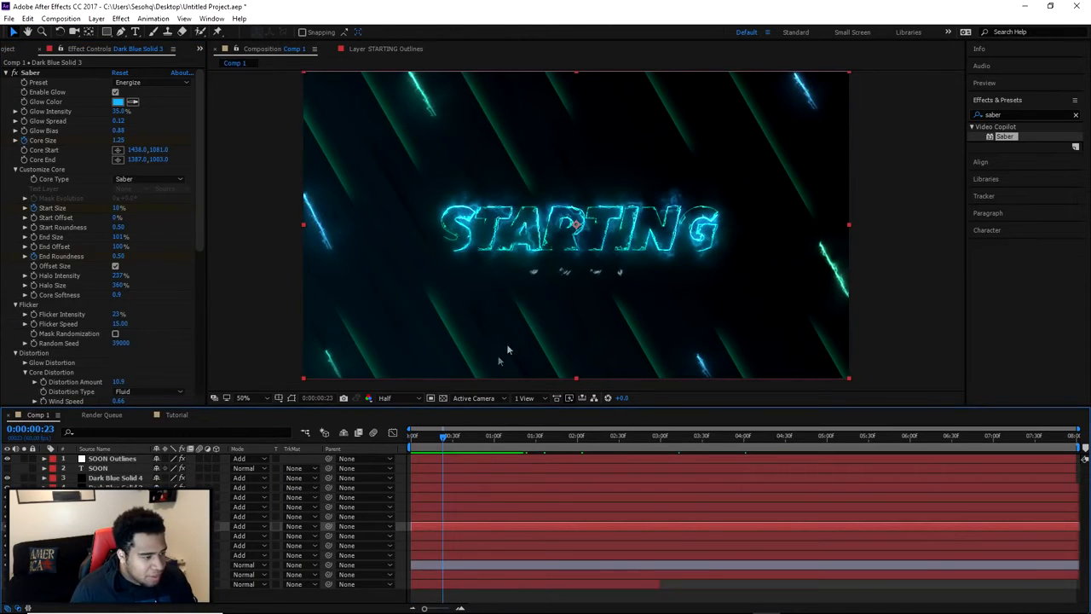
scroll(567, 262, up, 2)
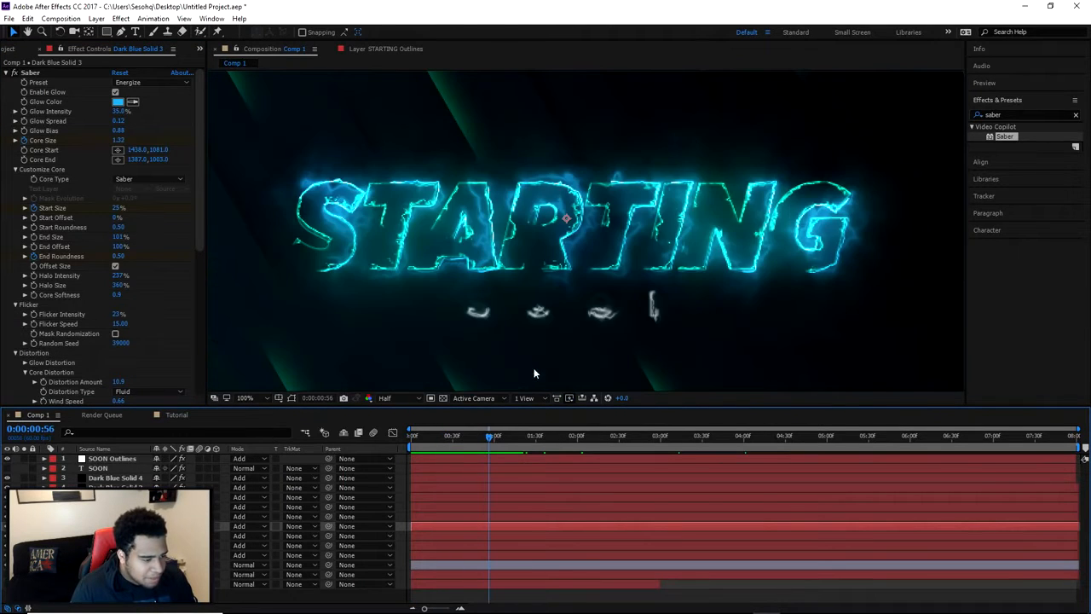
mouse_move(499, 434)
mouse_down()
mouse_move(486, 436)
mouse_move(513, 438)
mouse_move(433, 434)
mouse_move(481, 435)
mouse_up()
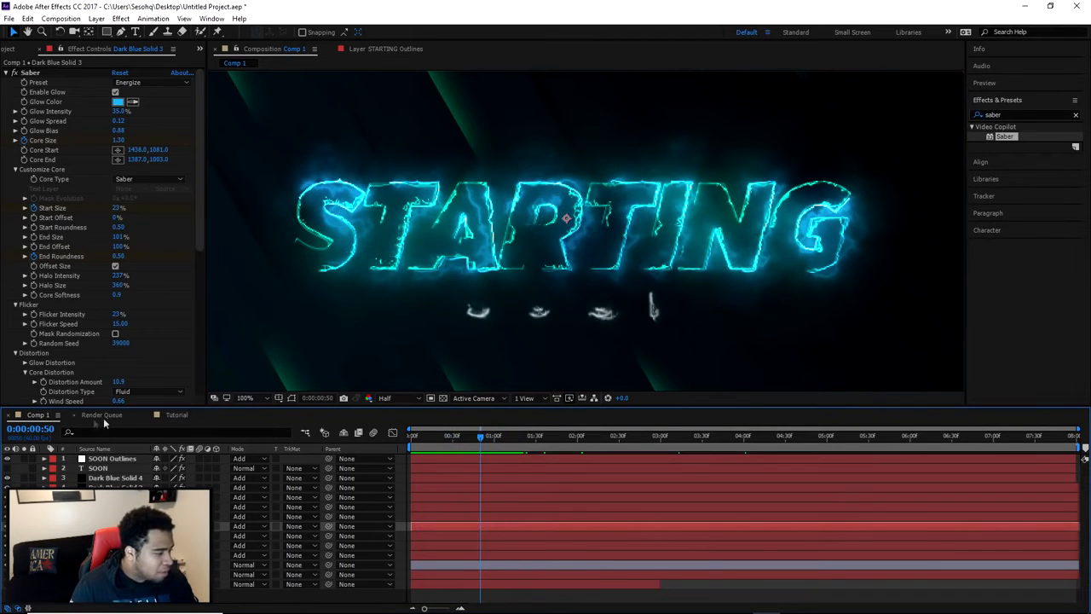
drag(169, 417, 103, 417)
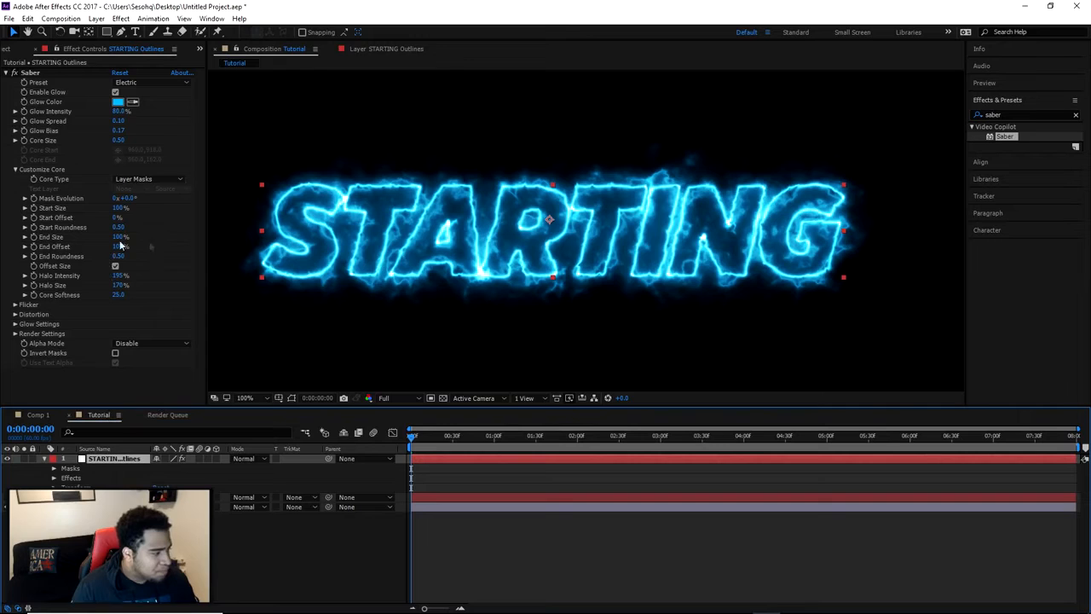
Try Saber's End Offset at 99% and End Size at 0%, and restore the End Size to 100%
mouse_move(118, 247)
mouse_down()
mouse_move(61, 243)
mouse_move(132, 242)
mouse_up()
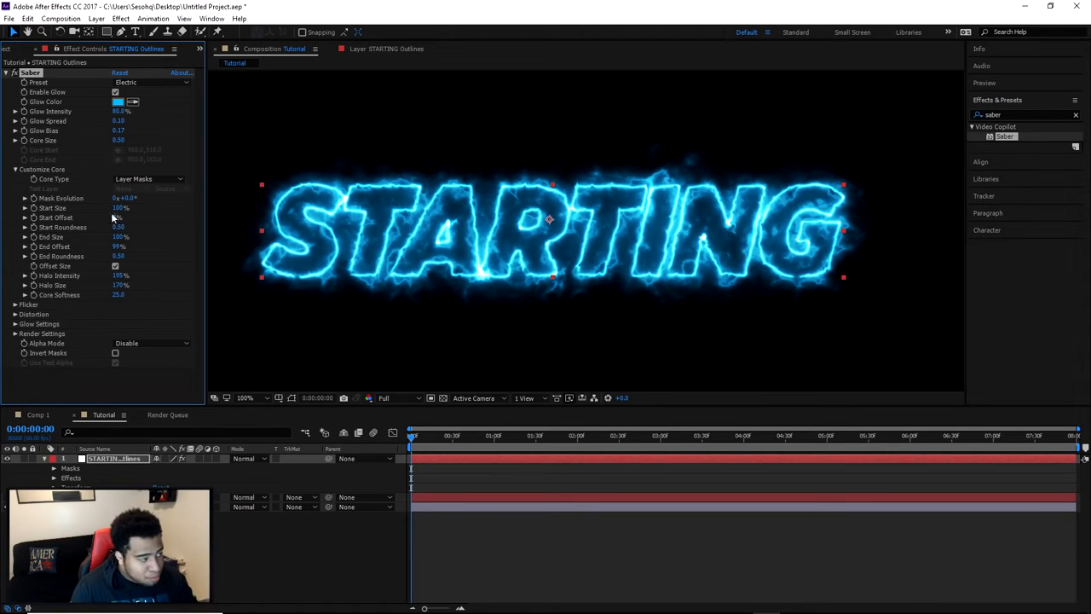
drag(55, 241, 42, 243)
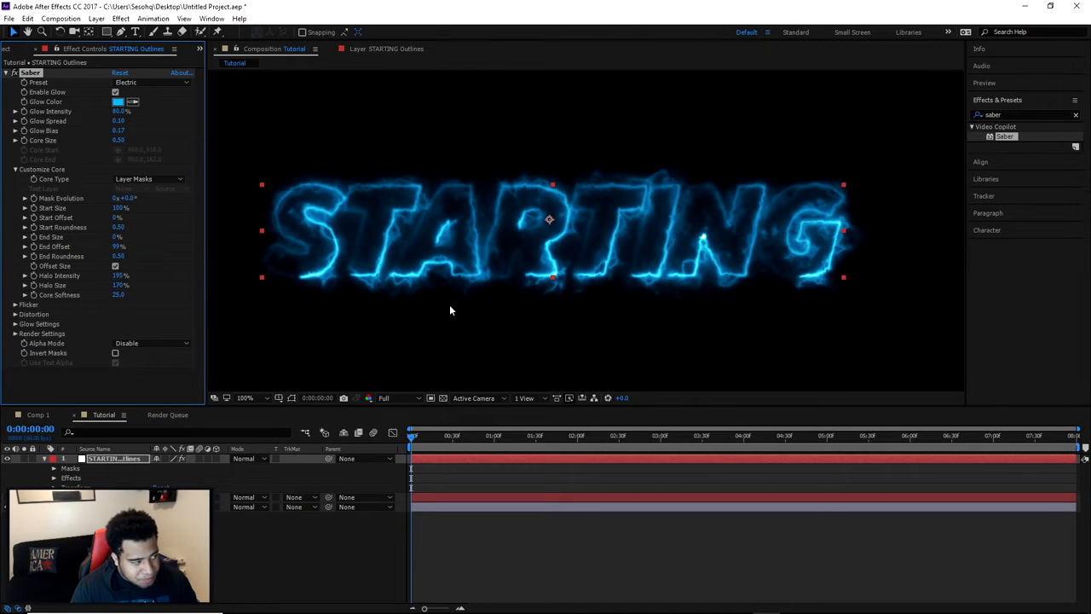
click(117, 237)
text(100)
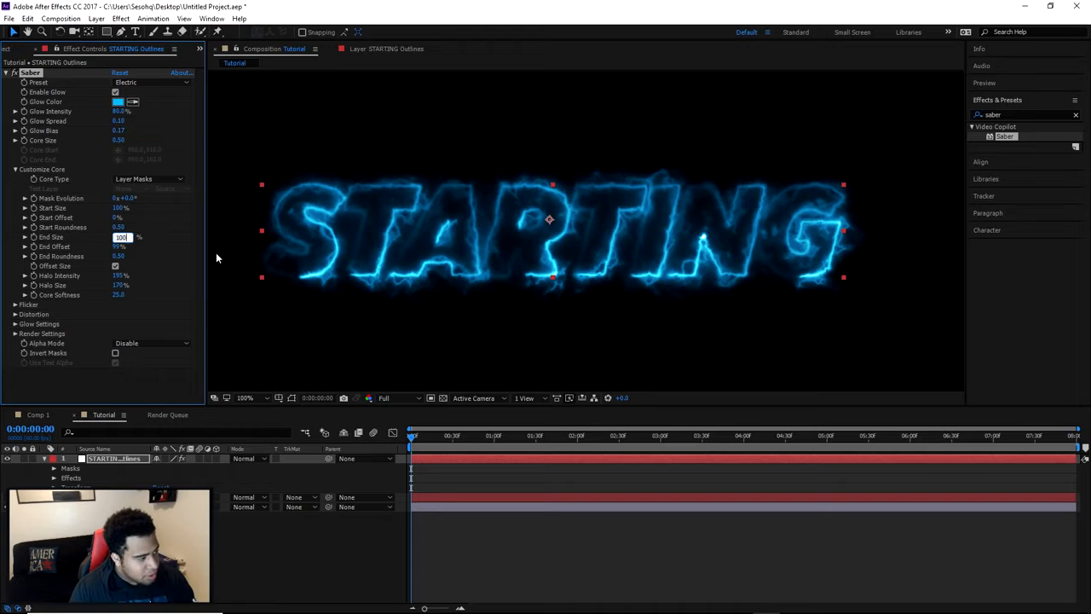
key(Return)
Animate Saber's End Offset with keyframes from 0% at the composition start to 100% at 0:00:03:01
drag(112, 248, 30, 237)
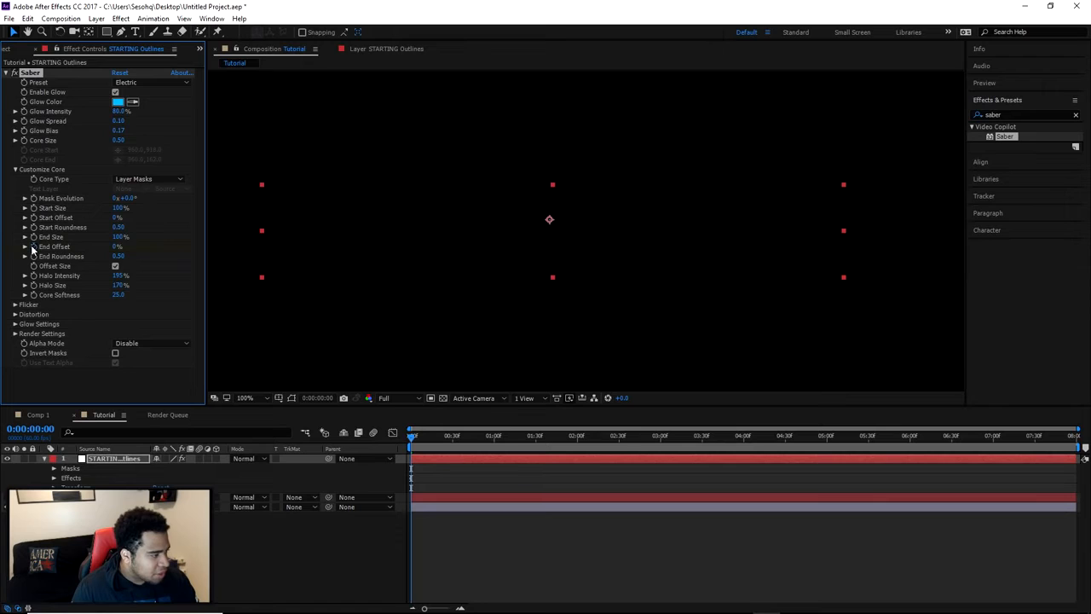
click(664, 442)
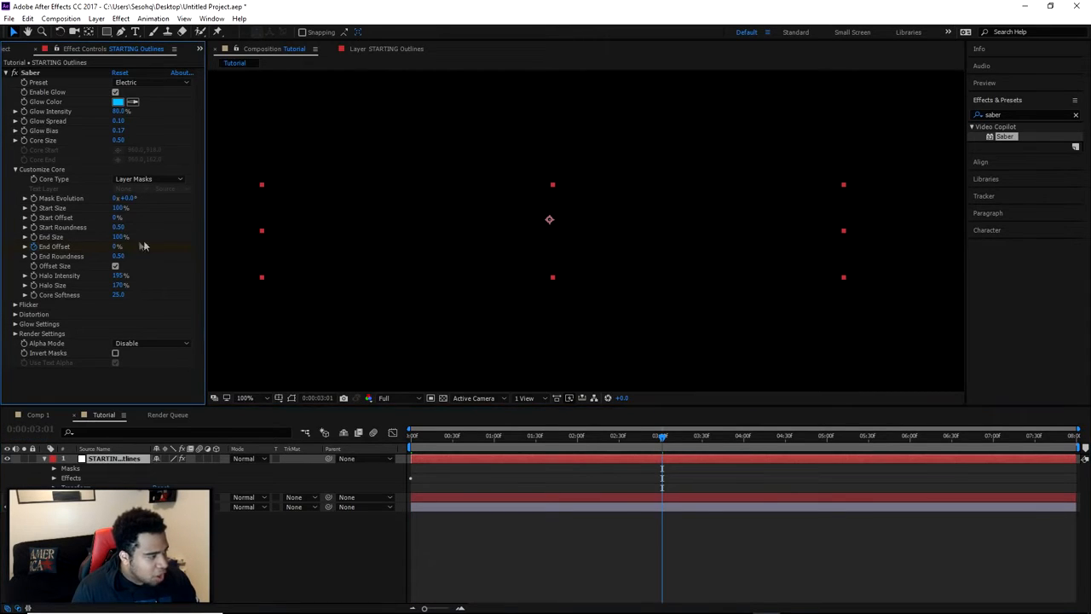
mouse_move(119, 247)
mouse_down()
mouse_move(173, 245)
mouse_move(359, 383)
mouse_up()
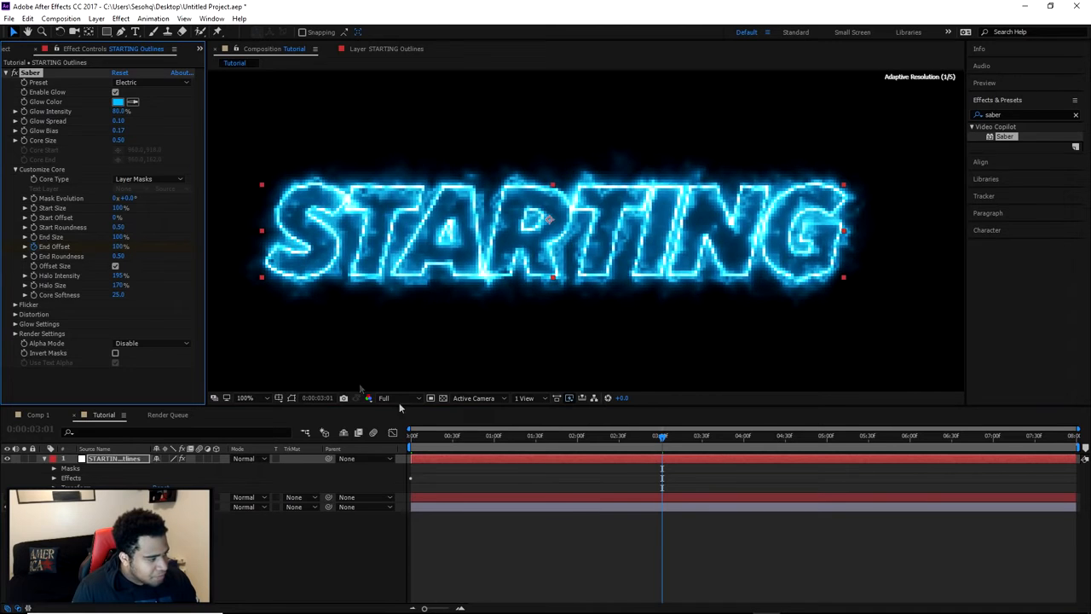
Reveal the STARTING Outlines layer's animated End Offset in the timeline and delete both of its keyframes
mouse_move(412, 441)
mouse_down()
mouse_move(662, 441)
mouse_move(431, 457)
mouse_move(571, 457)
mouse_move(411, 459)
mouse_up()
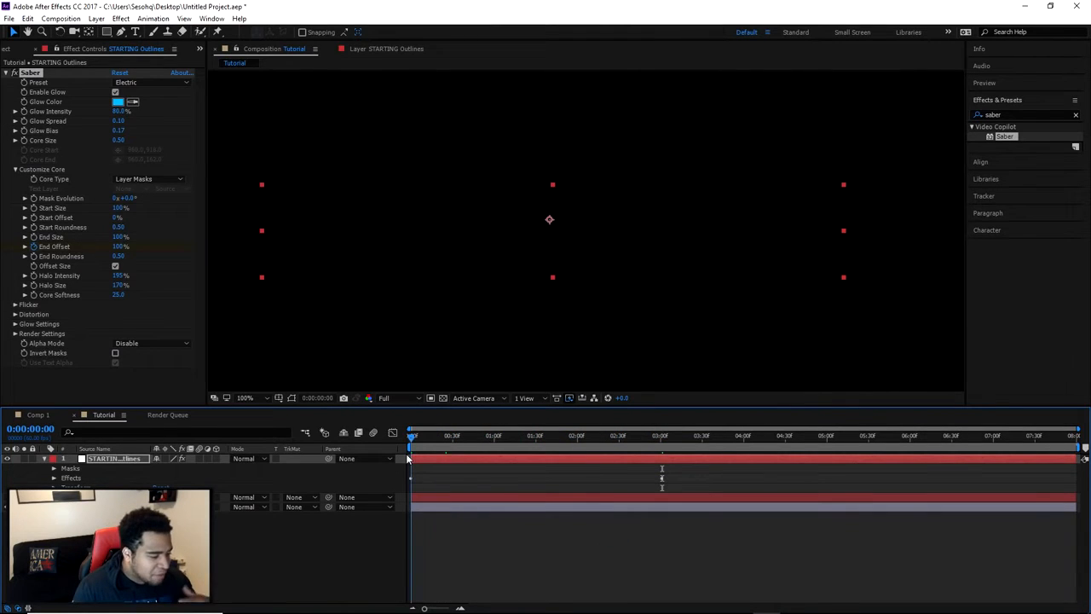
drag(709, 470, 390, 486)
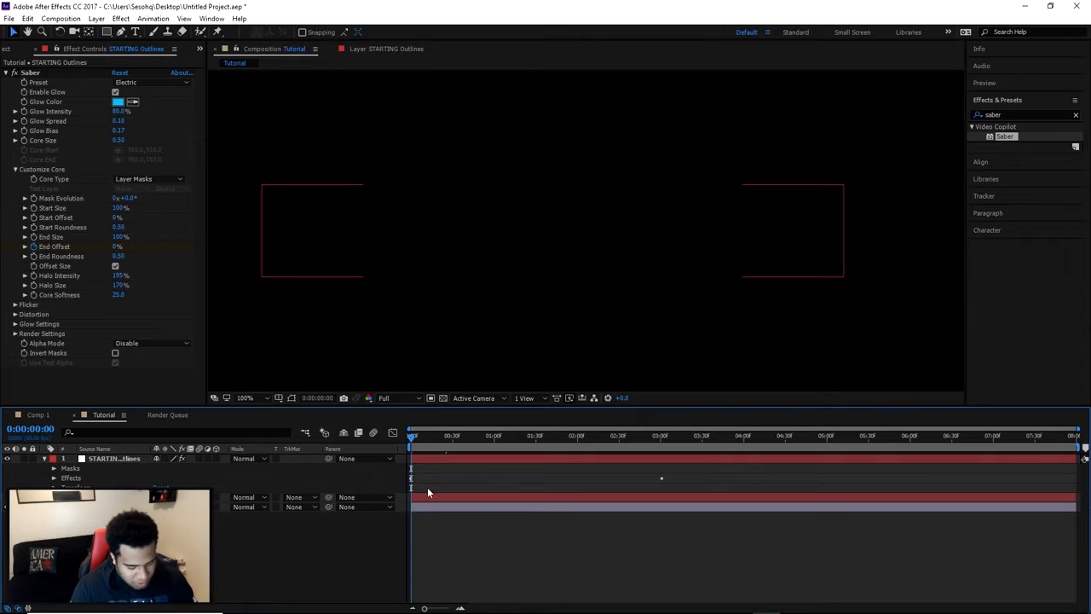
key(u)
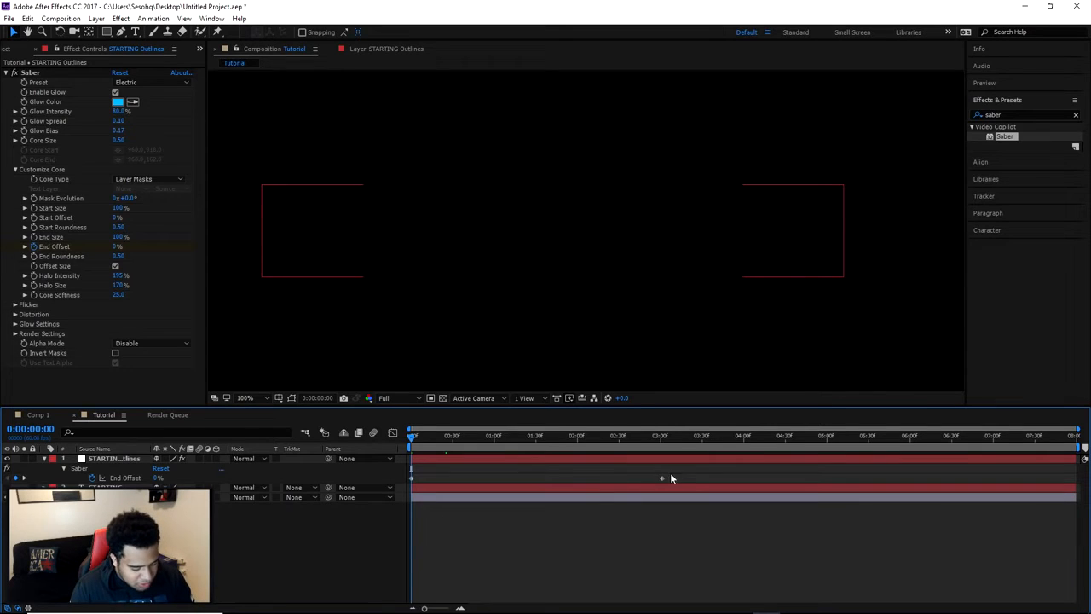
drag(693, 476, 406, 488)
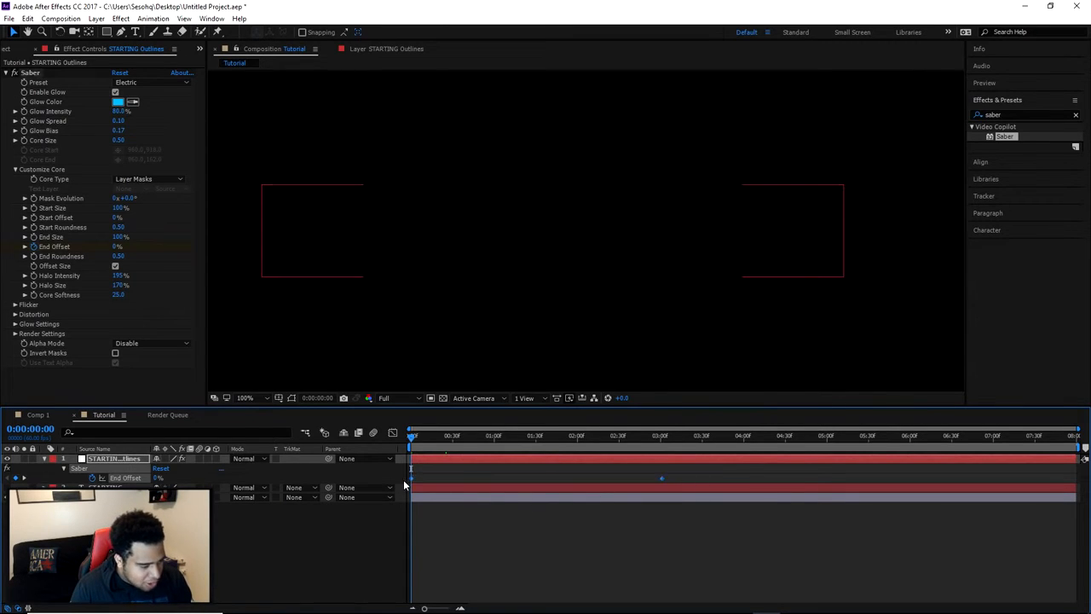
click(388, 341)
scroll(387, 339, down, 3)
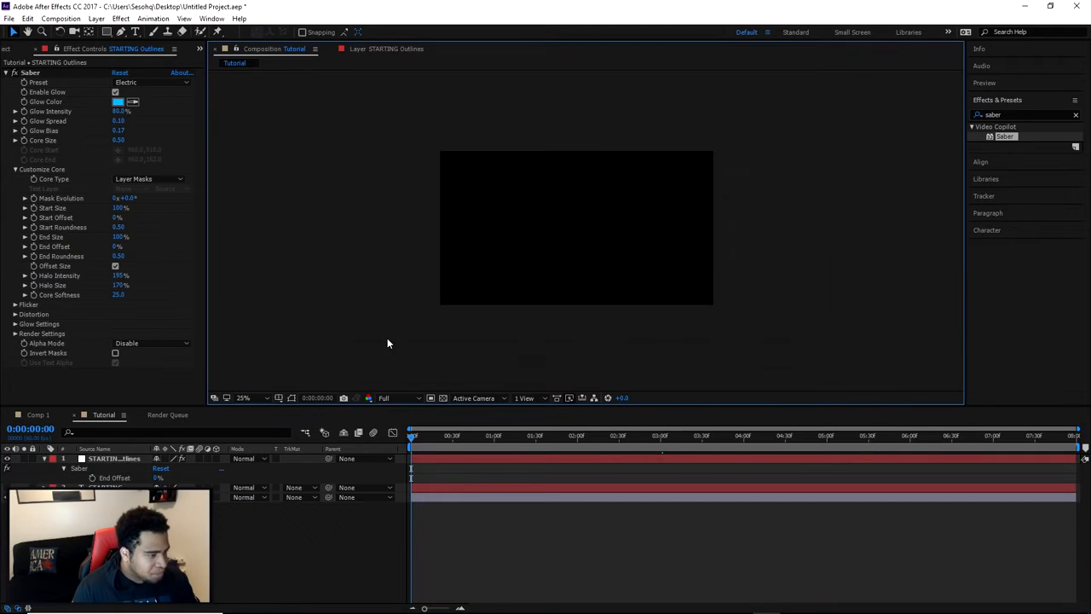
Undo the recent changes to Saber's End Offset on the STARTING Outlines layer
key(ctrl+z)
key(ctrl+z)
key(ctrl+z)
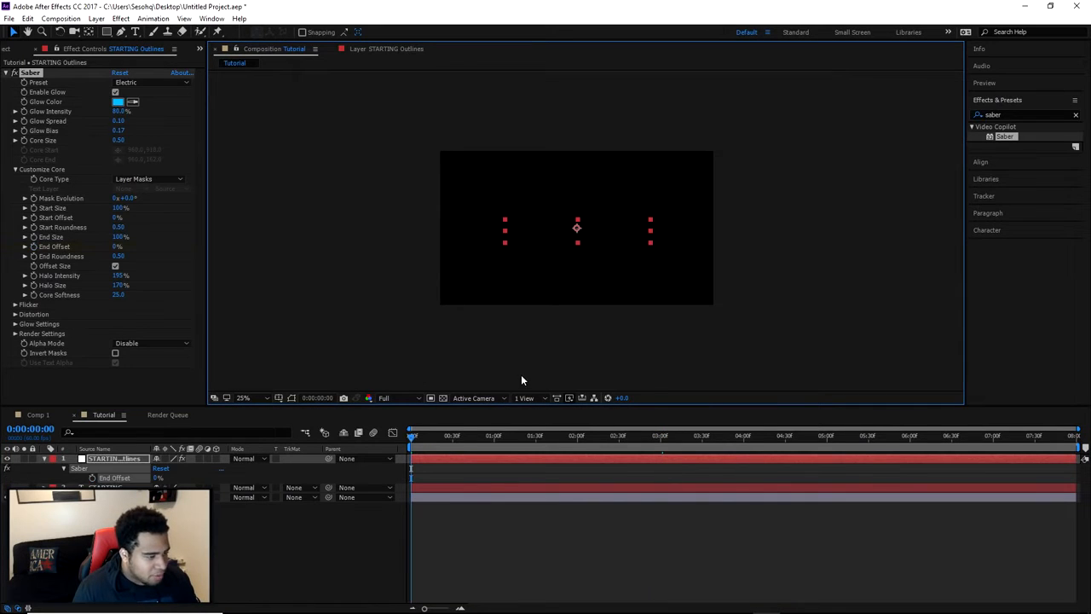
key(Home)
key(period)
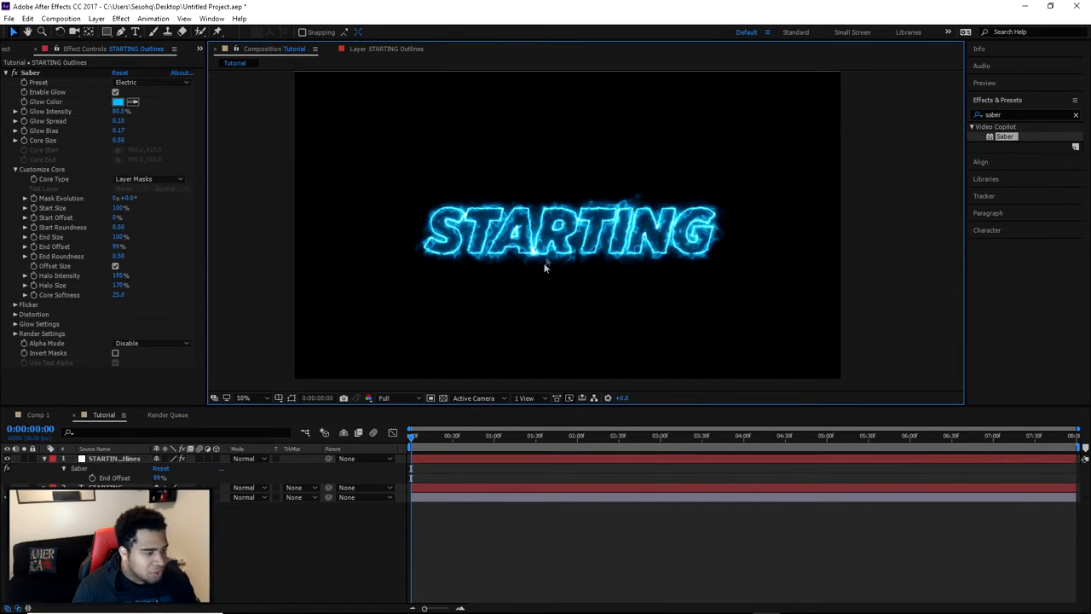
key(period)
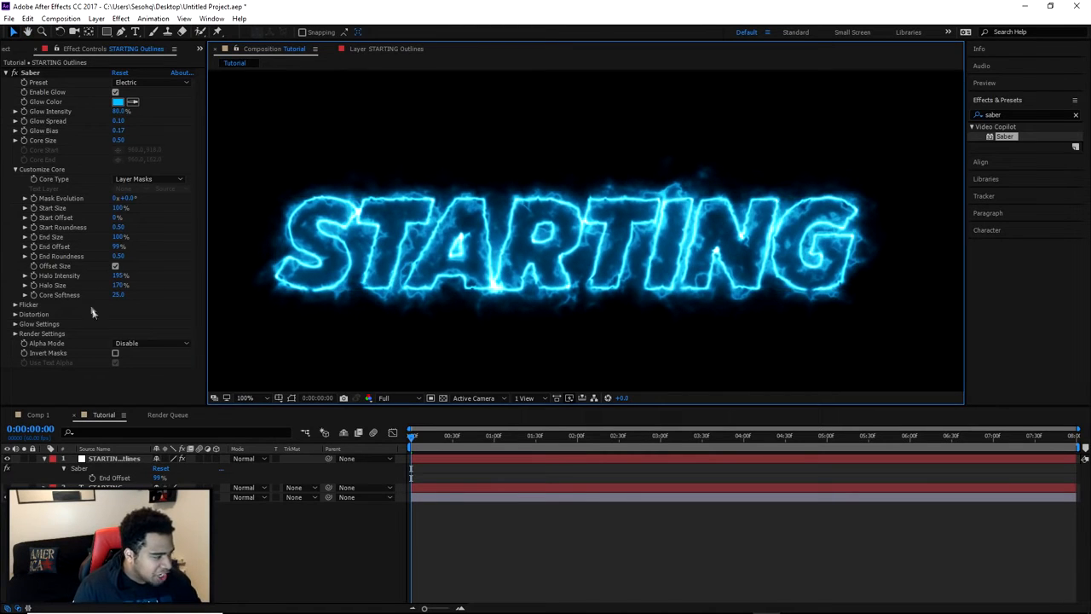
Add an End Offset keyframe at the composition start, trying 80% and 75% before setting it to 77%
click(33, 246)
click(118, 246)
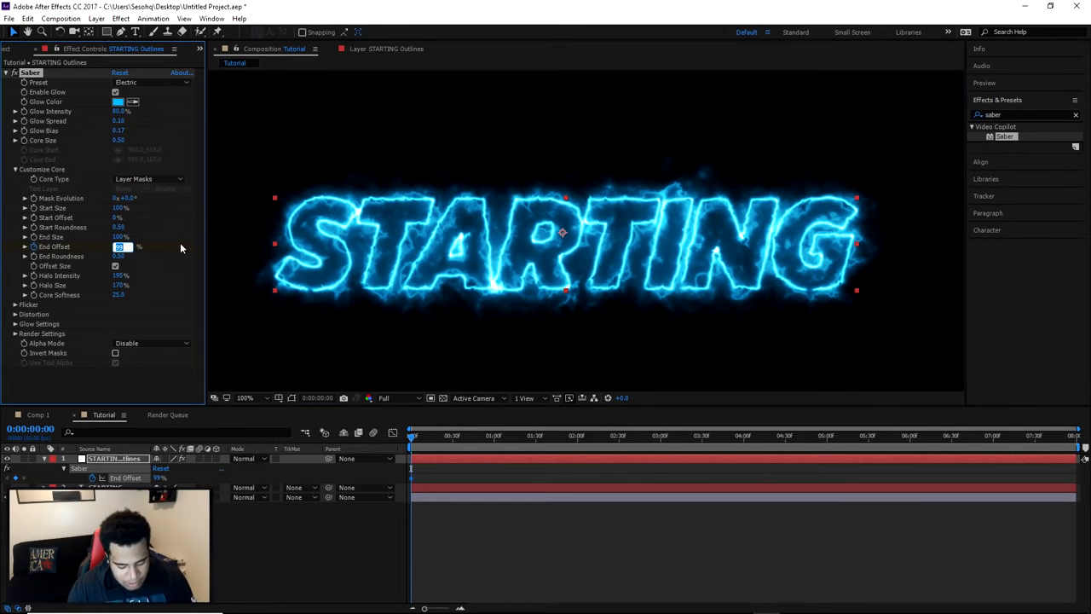
key(Return)
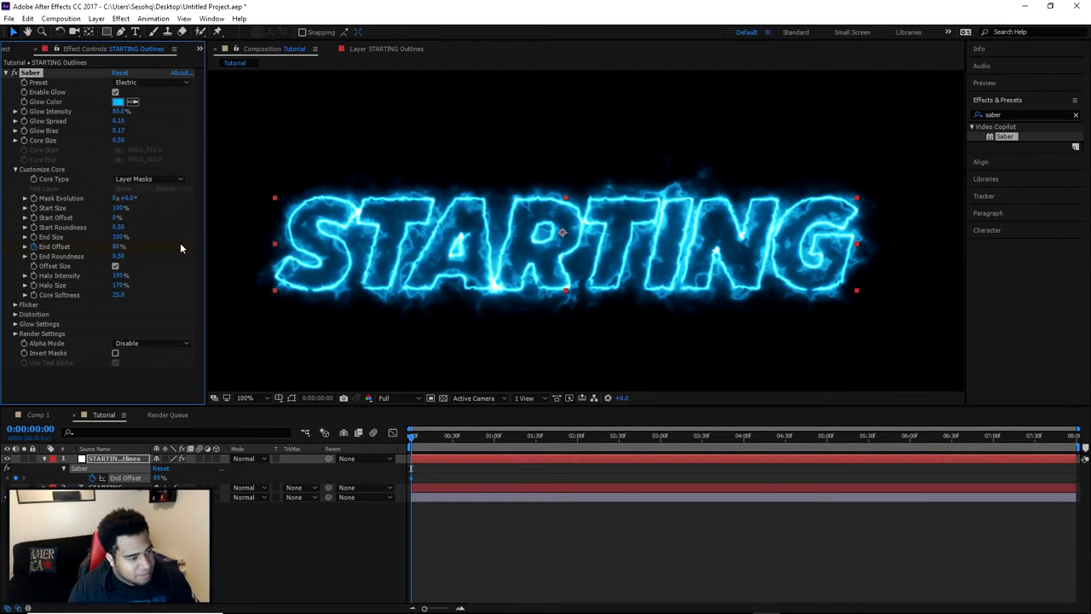
click(121, 246)
text(75)
key(Return)
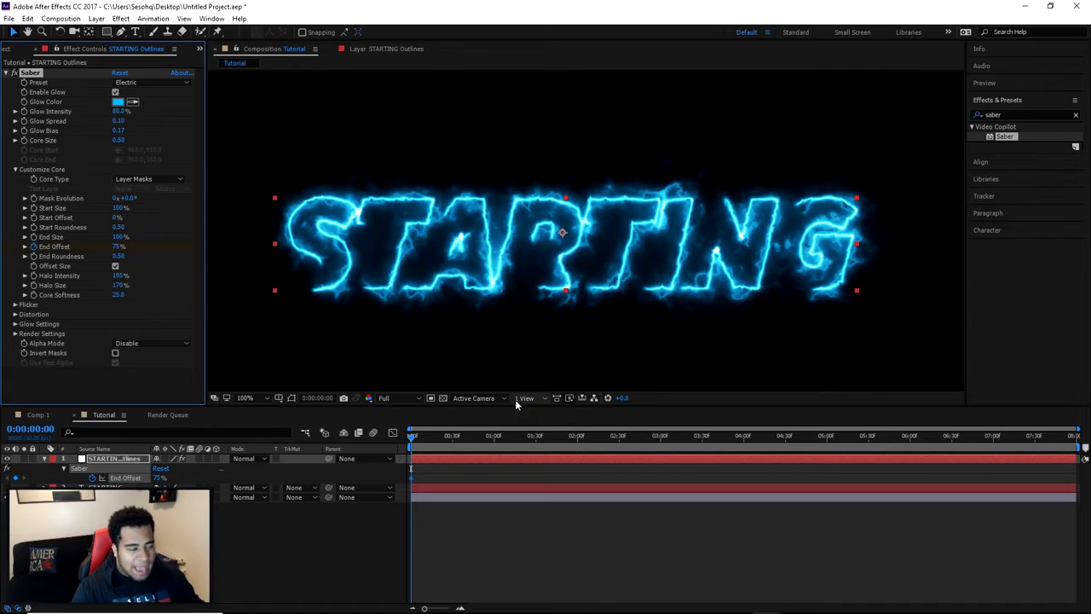
click(120, 246)
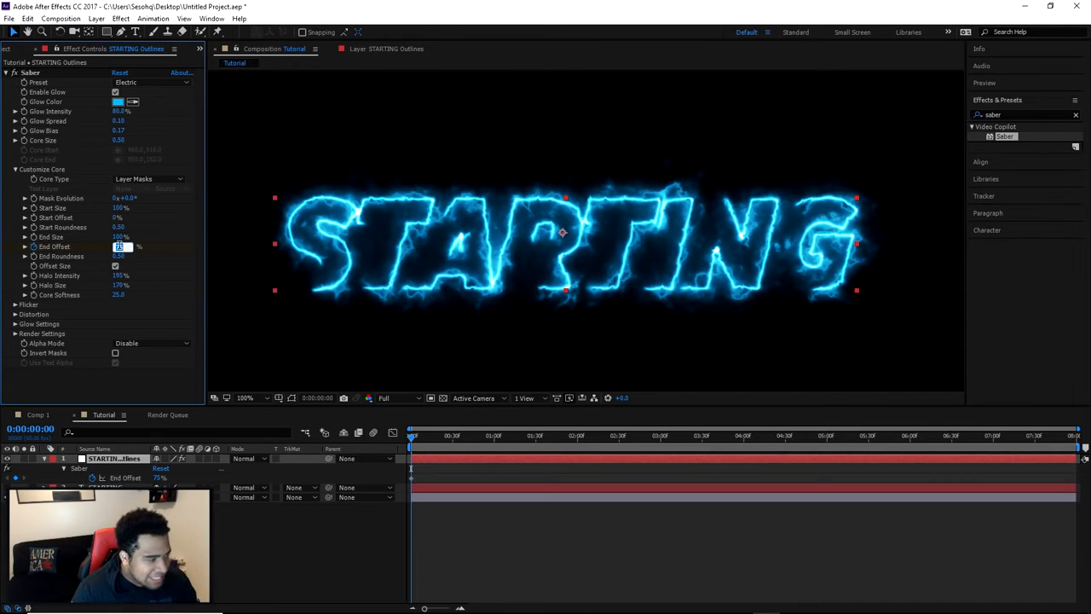
key(Return)
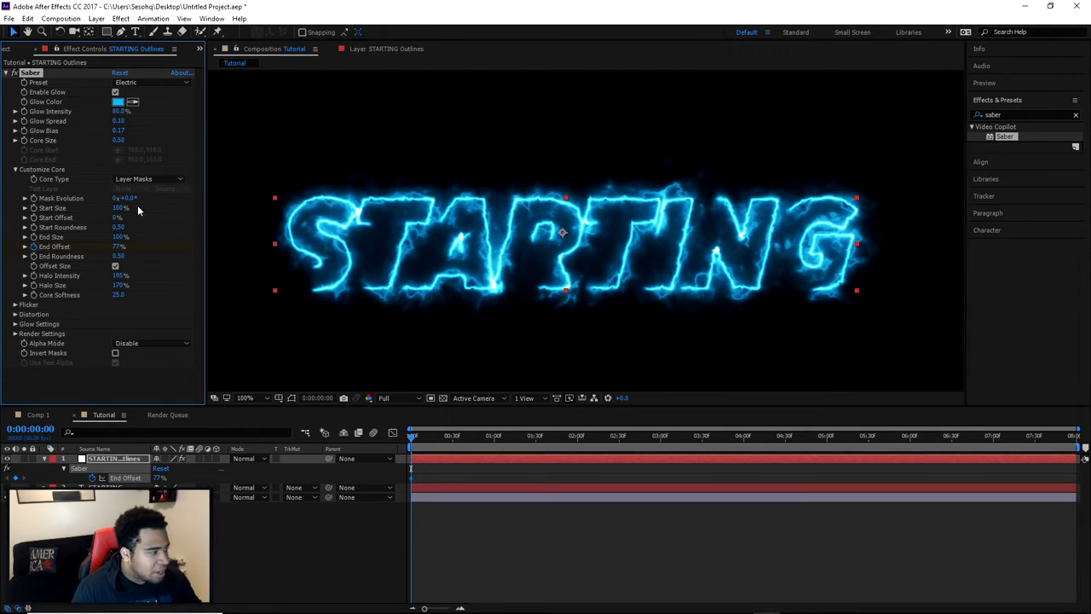
Expand Saber's Glow Settings and Flicker groups, and set the Flicker Intensity to 15% with the playhead at 0:00:01:49
click(14, 333)
click(15, 293)
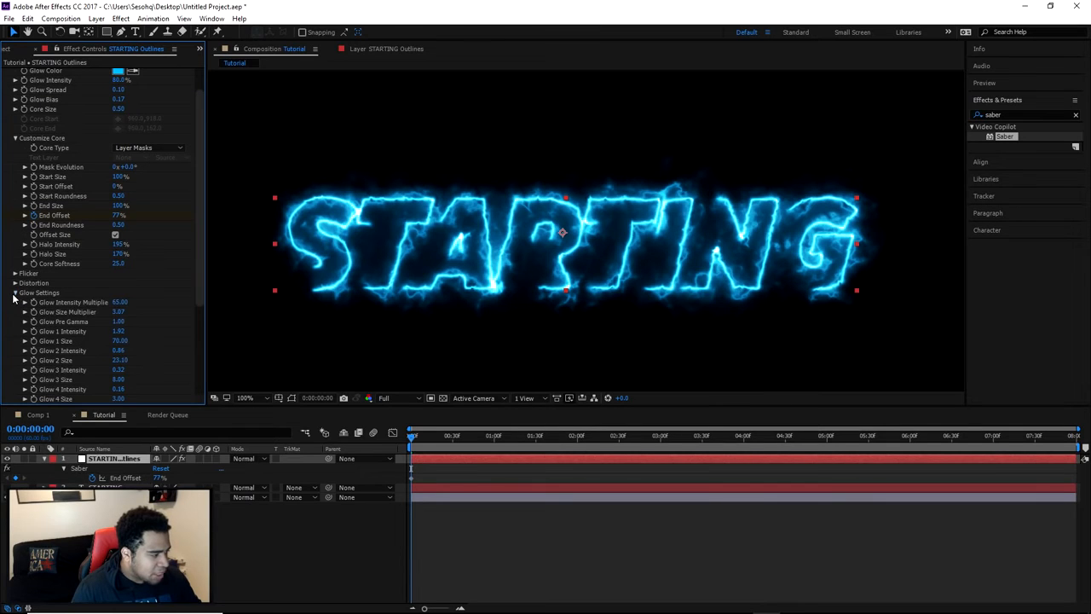
click(15, 274)
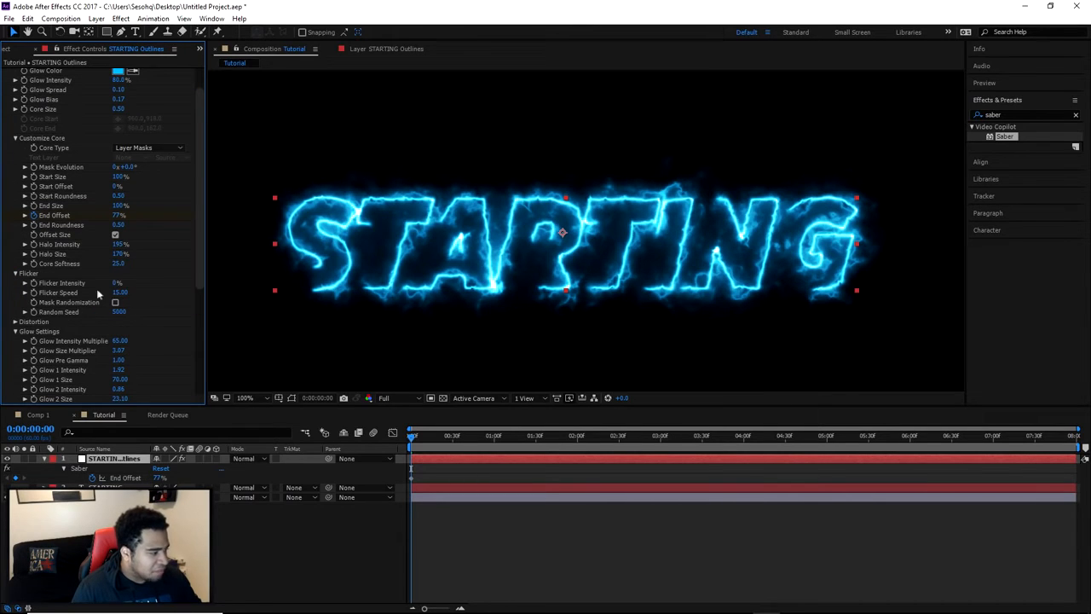
drag(413, 435, 562, 436)
click(117, 282)
text(15)
key(Return)
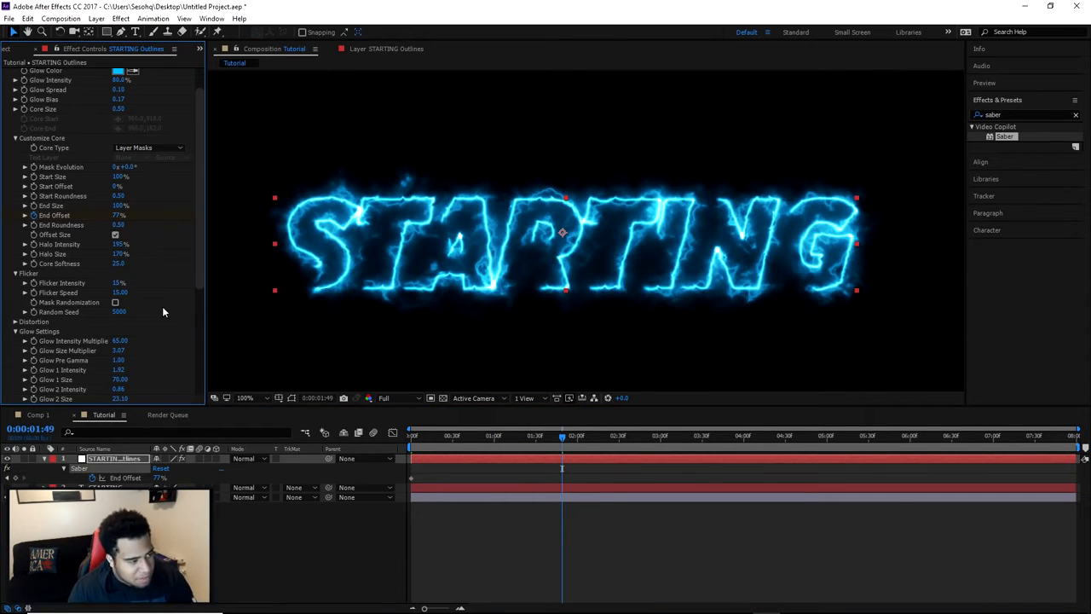
Increase Saber's Flicker Intensity to 20% and its Flicker Speed to 25
drag(562, 436, 495, 436)
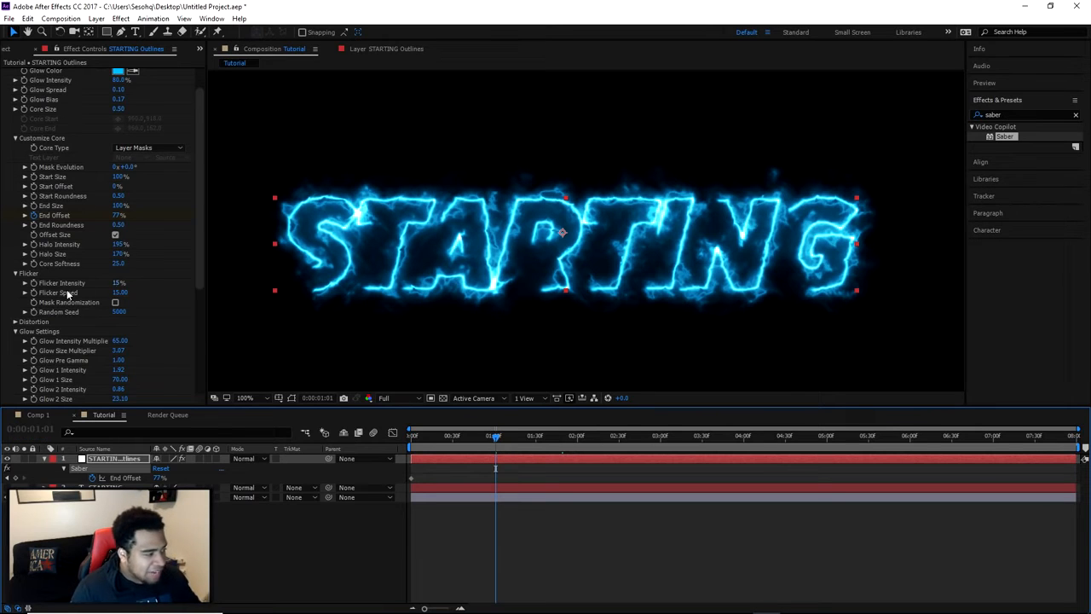
drag(116, 285, 187, 293)
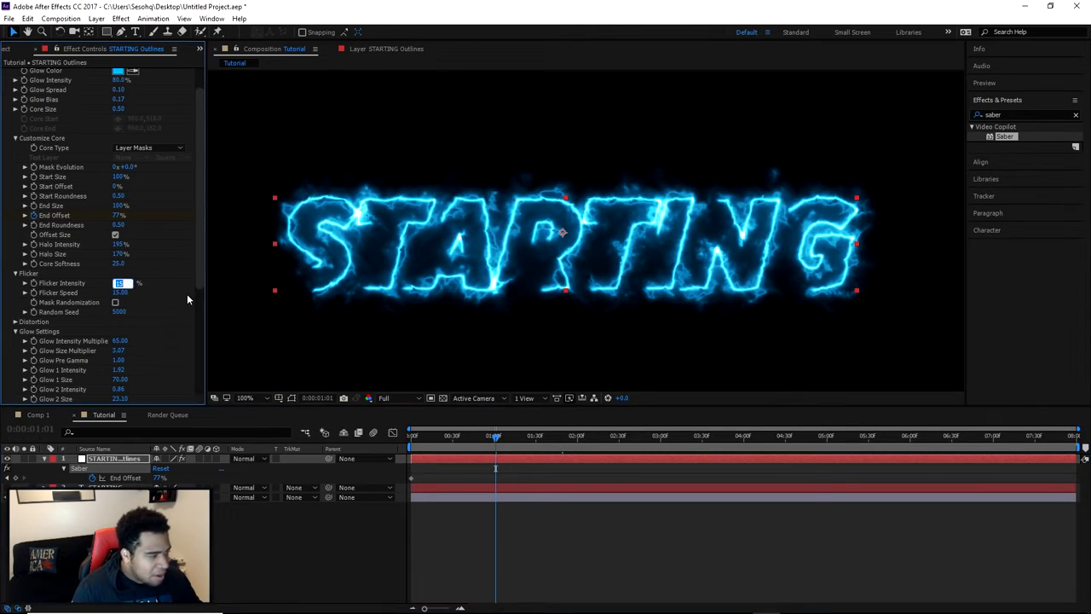
click(119, 293)
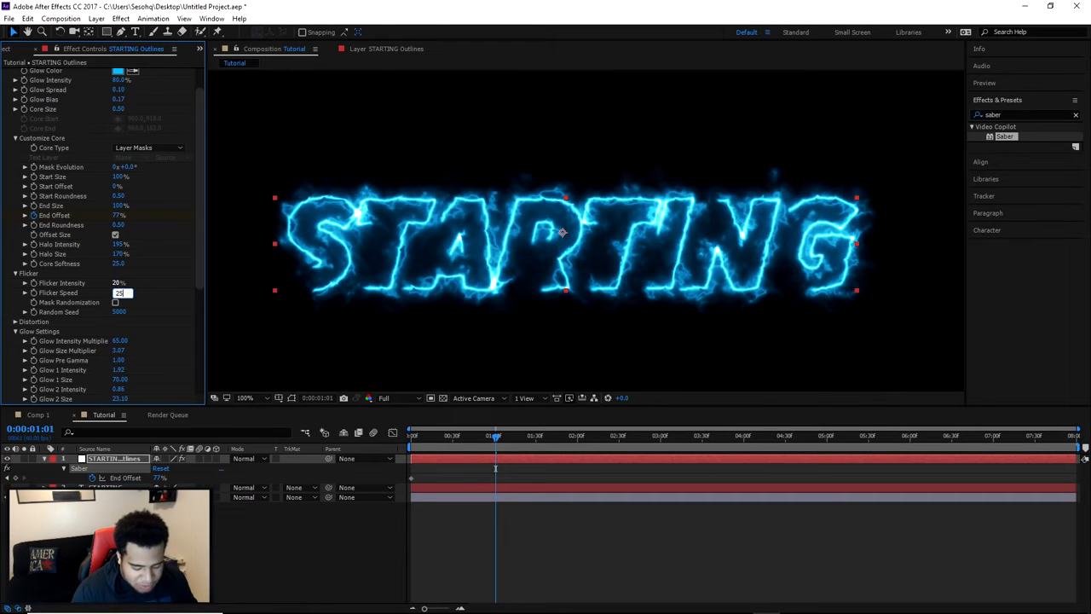
Preview the flickering STARTING text from near the composition start, and check it against the whole frame at 0:00:00:39
drag(469, 437, 420, 436)
click(984, 83)
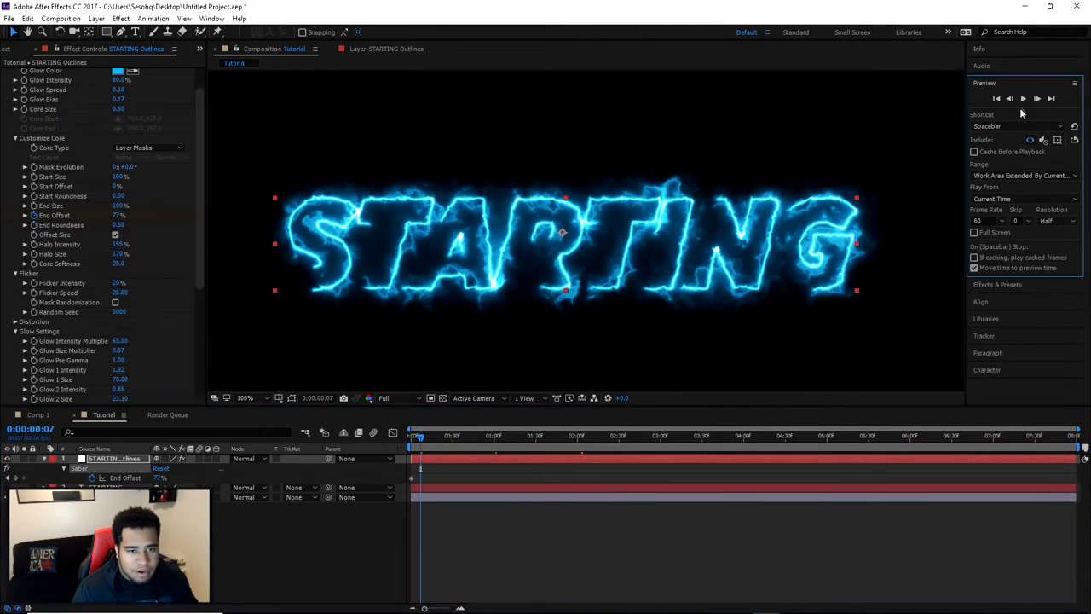
click(1023, 99)
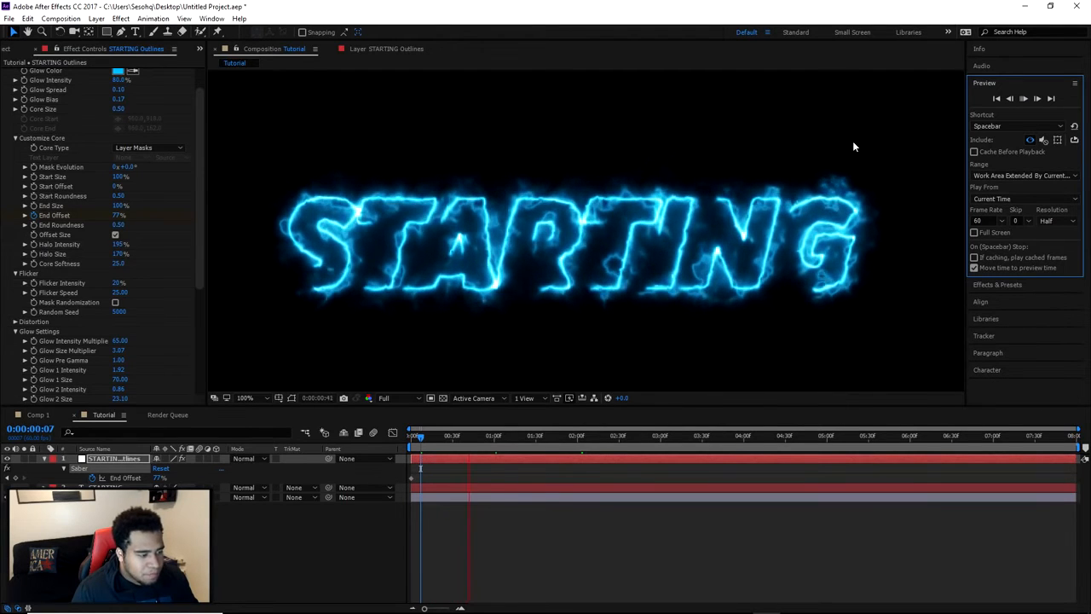
click(1024, 99)
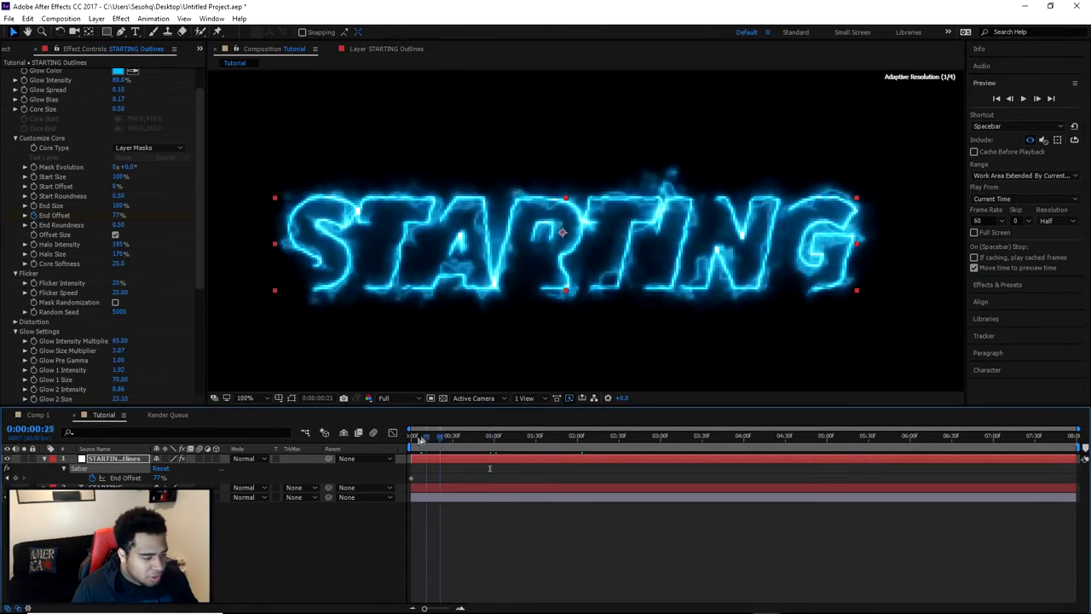
click(1023, 98)
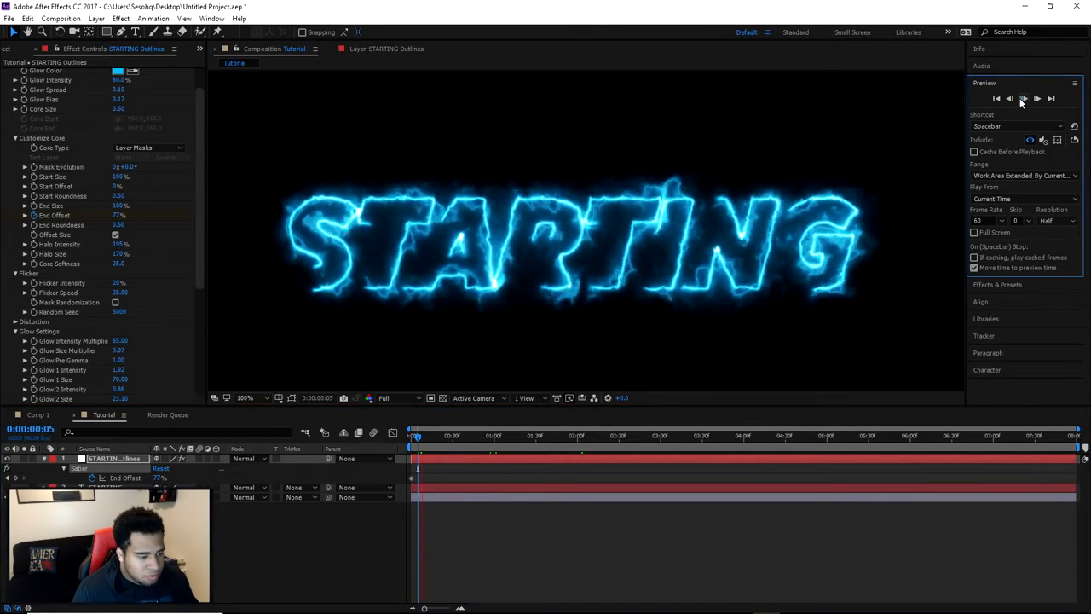
click(445, 436)
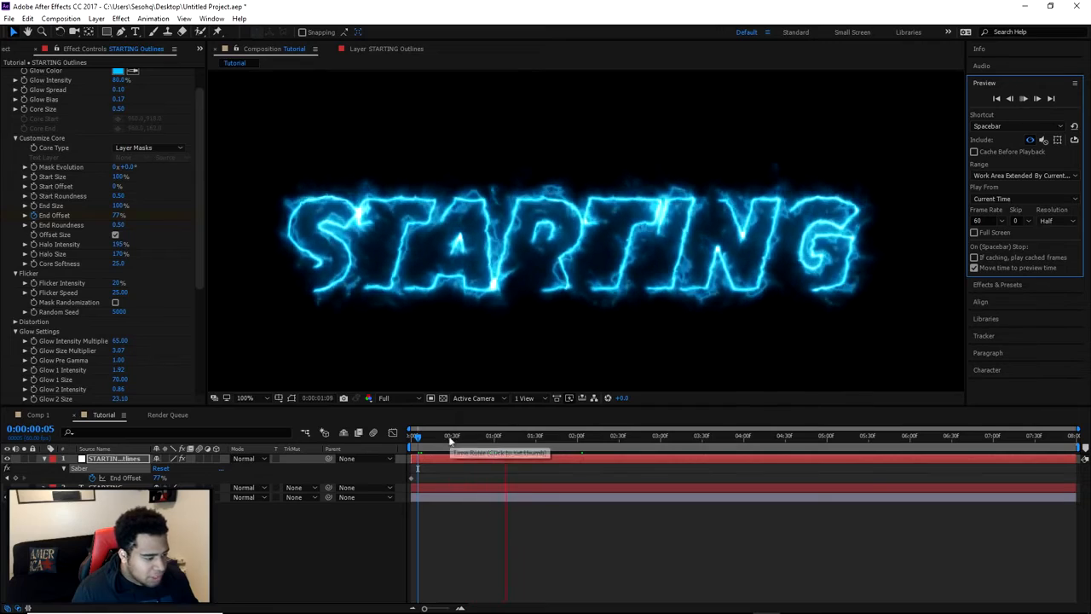
mouse_move(461, 438)
mouse_down()
mouse_move(472, 442)
mouse_move(418, 442)
mouse_move(484, 444)
mouse_move(427, 442)
mouse_move(474, 441)
mouse_move(433, 442)
mouse_move(465, 442)
mouse_up()
key(comma)
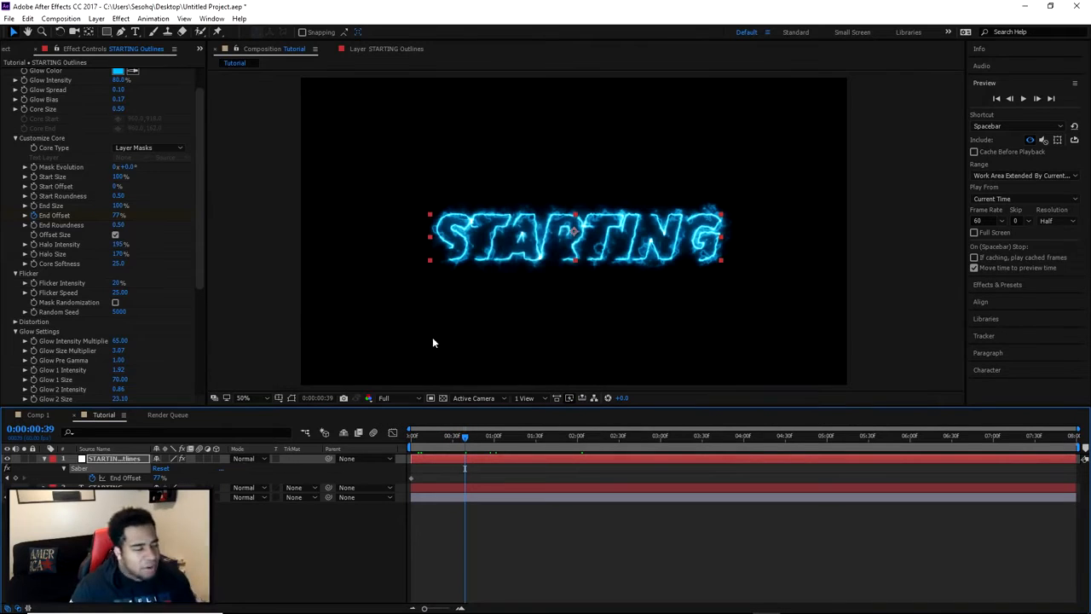
click(518, 303)
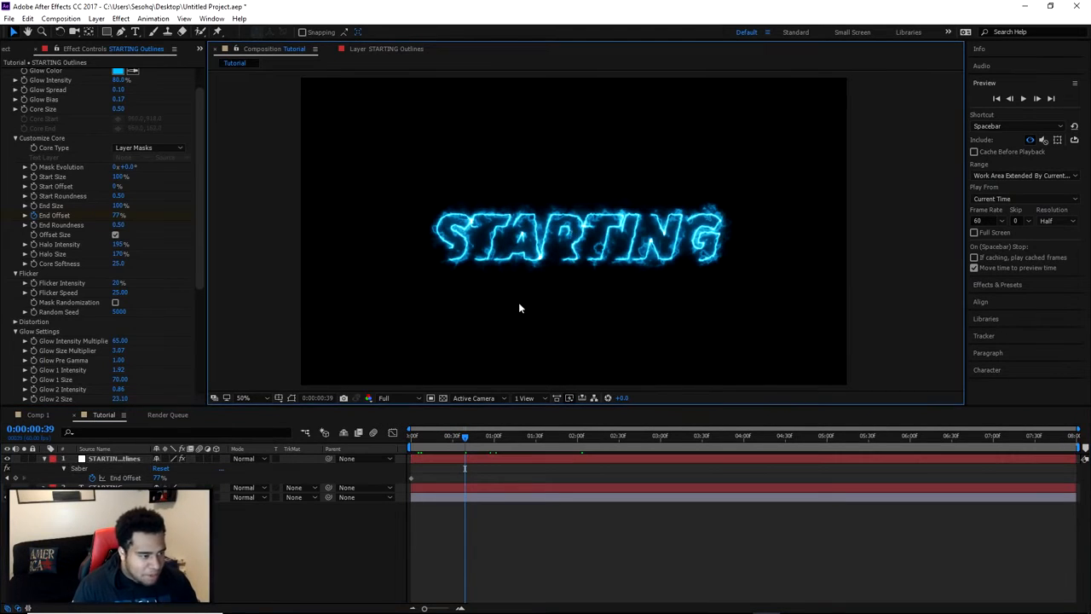
Duplicate the STARTING Outlines layer, try moving the copy aside and undo that move, and hide the copy
click(131, 458)
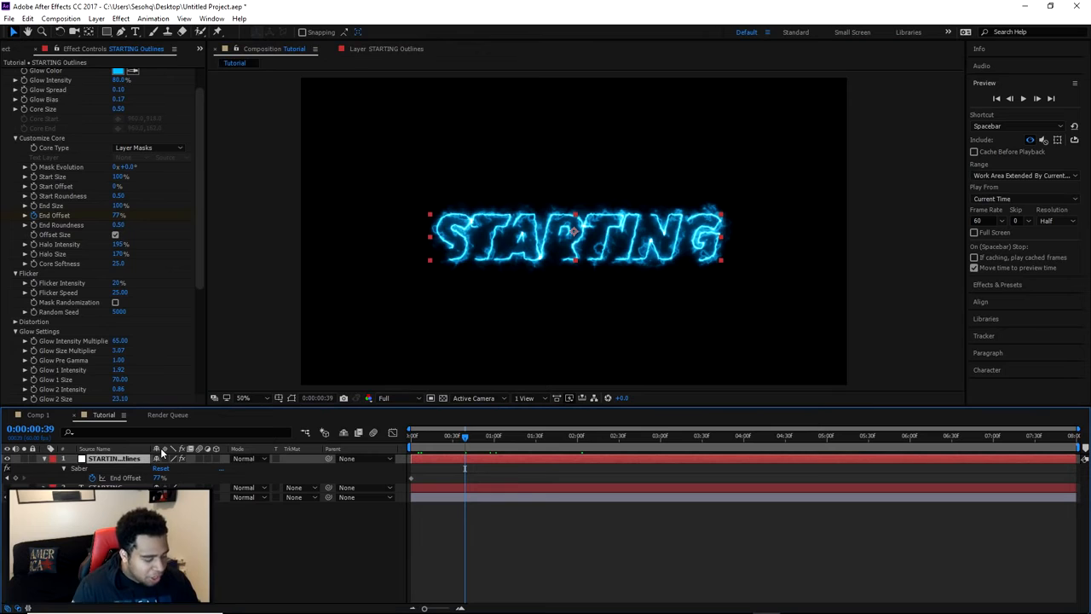
key(ctrl+d)
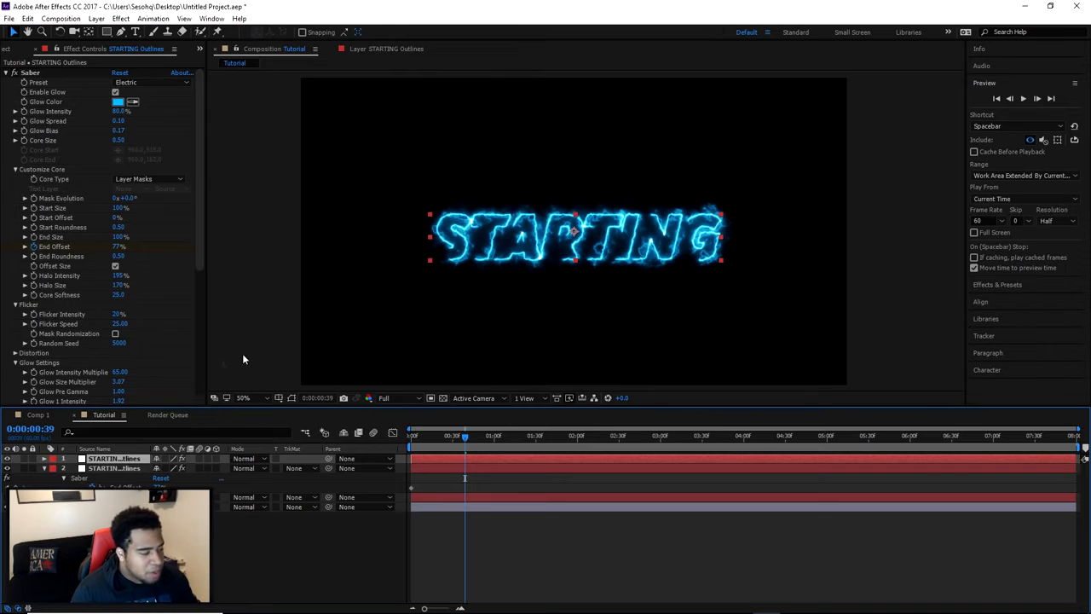
drag(441, 228, 376, 120)
key(ctrl+z)
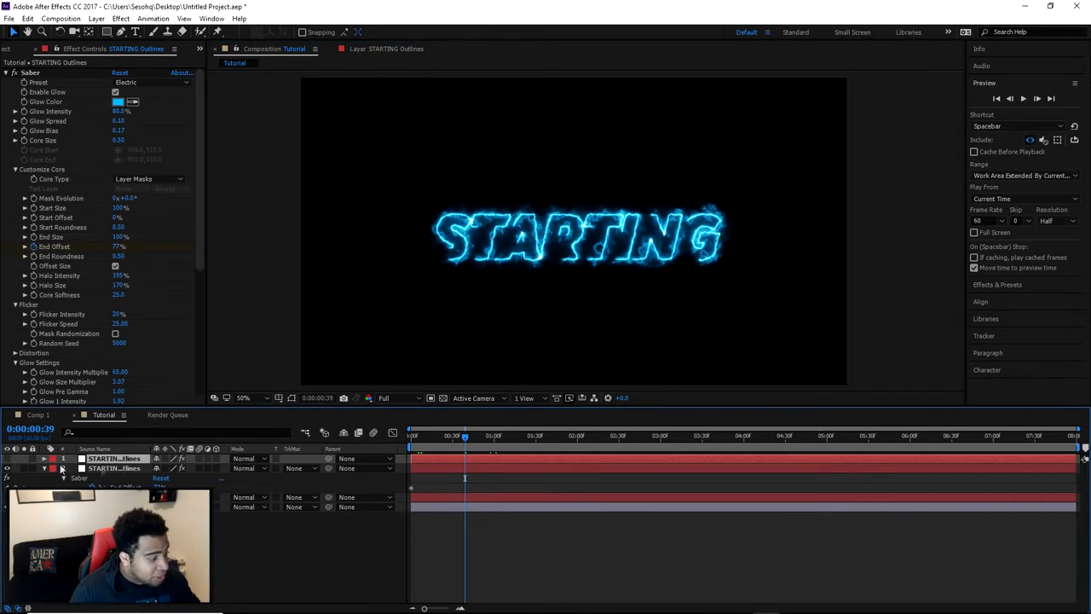
Set the blending mode of the lower STARTING Outlines layer to Add
click(122, 468)
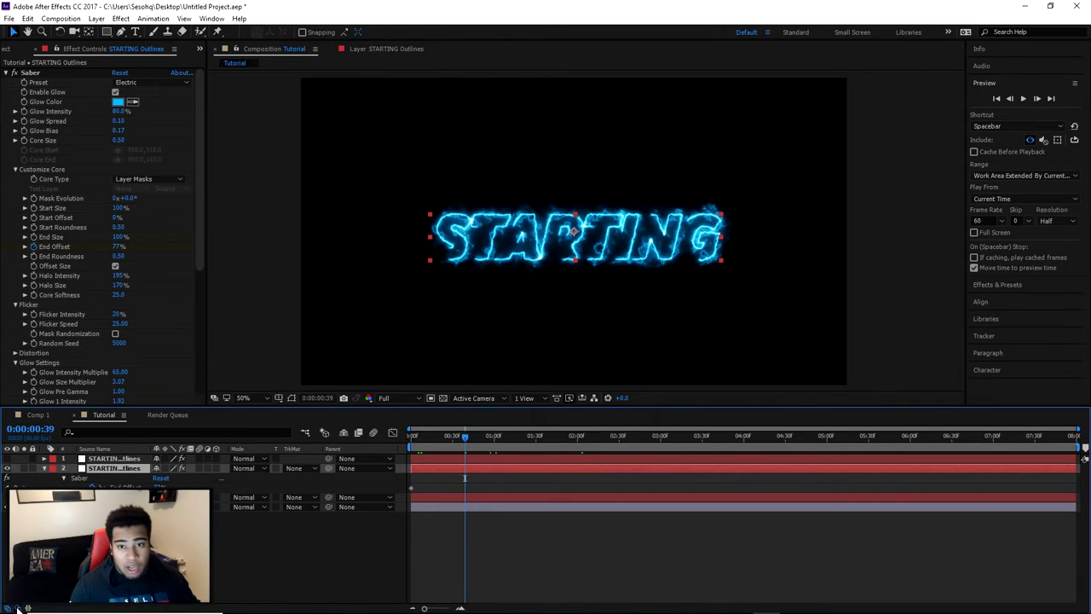
click(242, 469)
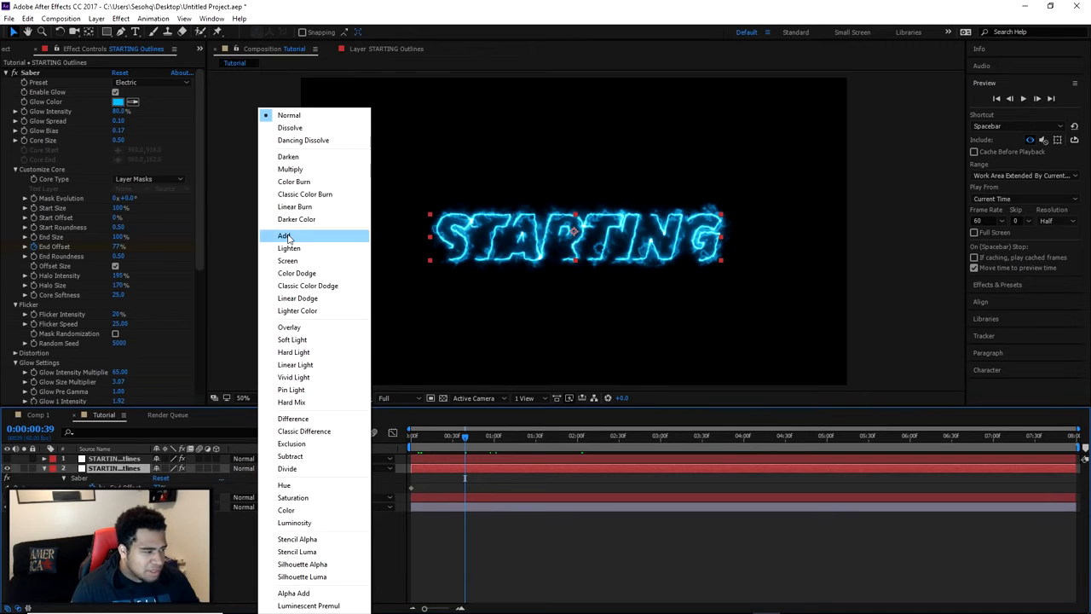
click(288, 233)
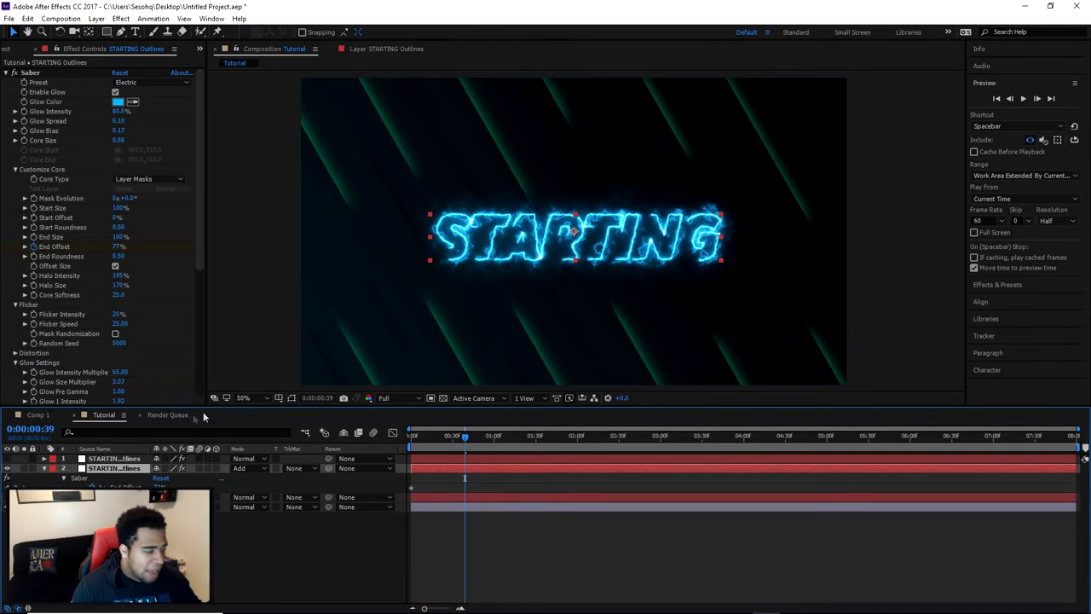
click(676, 282)
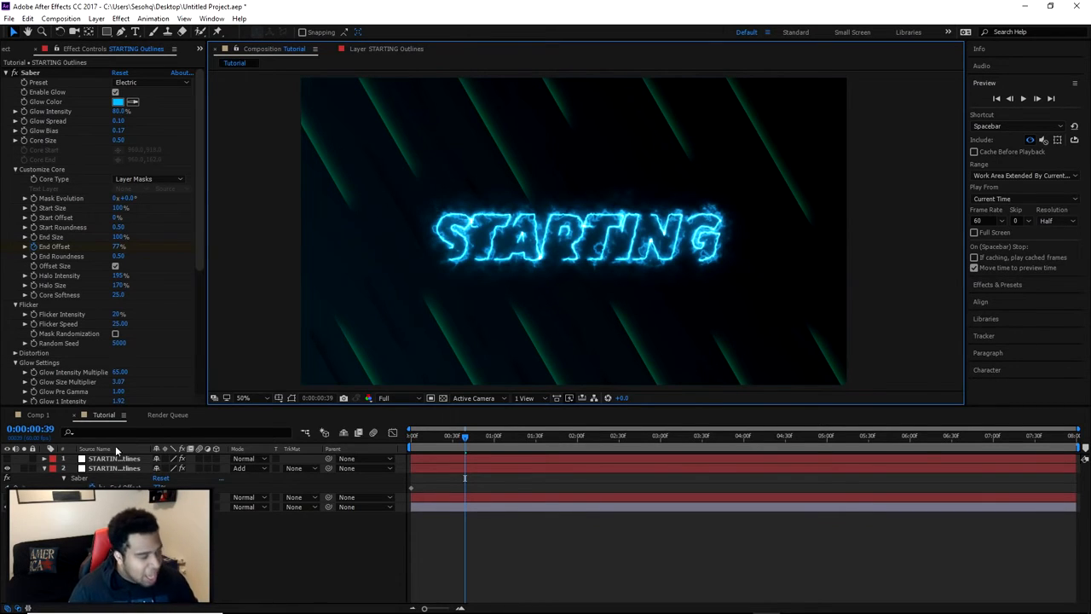
Show the top STARTING Outlines layer and change its Saber Glow Color to green (01FF90)
click(8, 459)
click(95, 459)
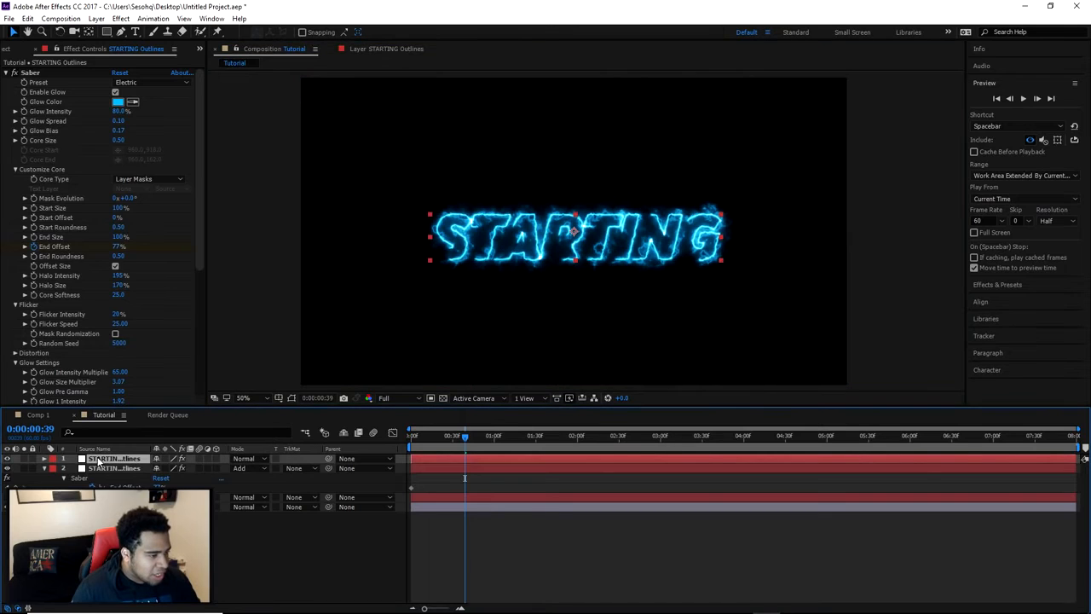
click(117, 101)
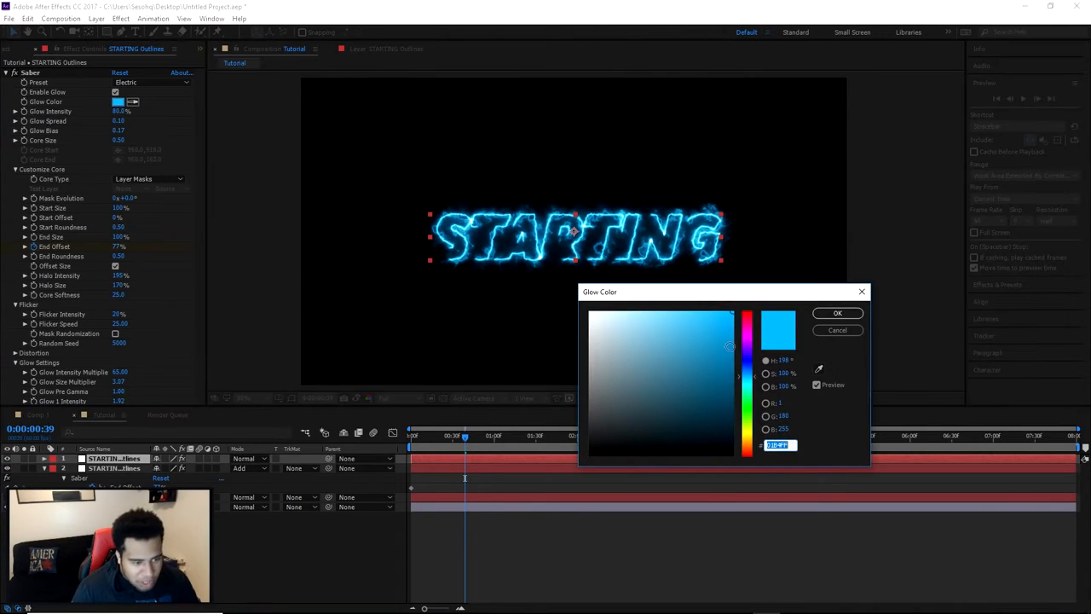
click(748, 397)
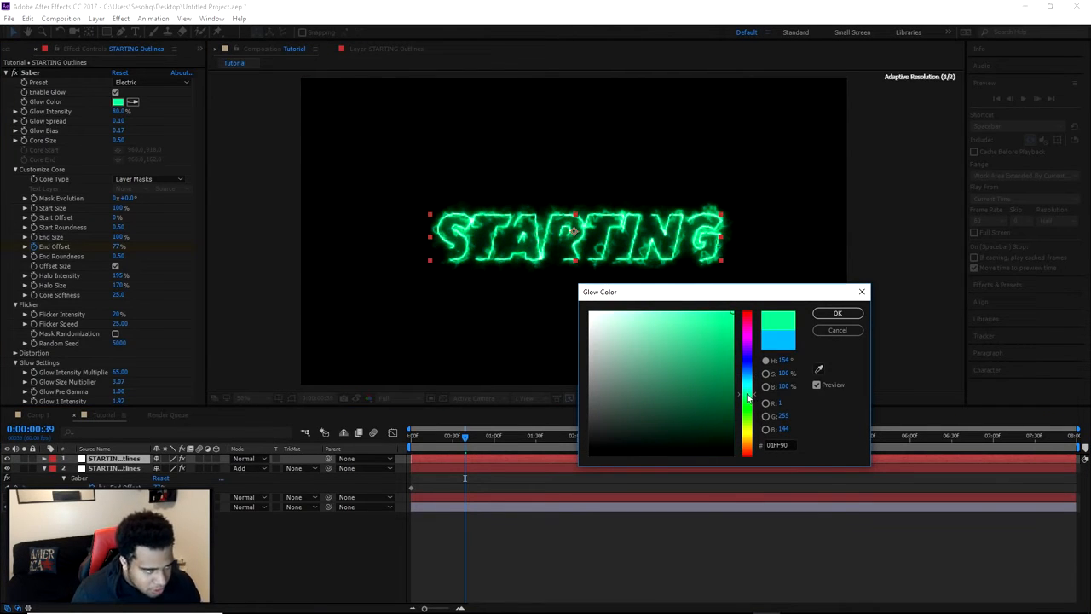
click(837, 313)
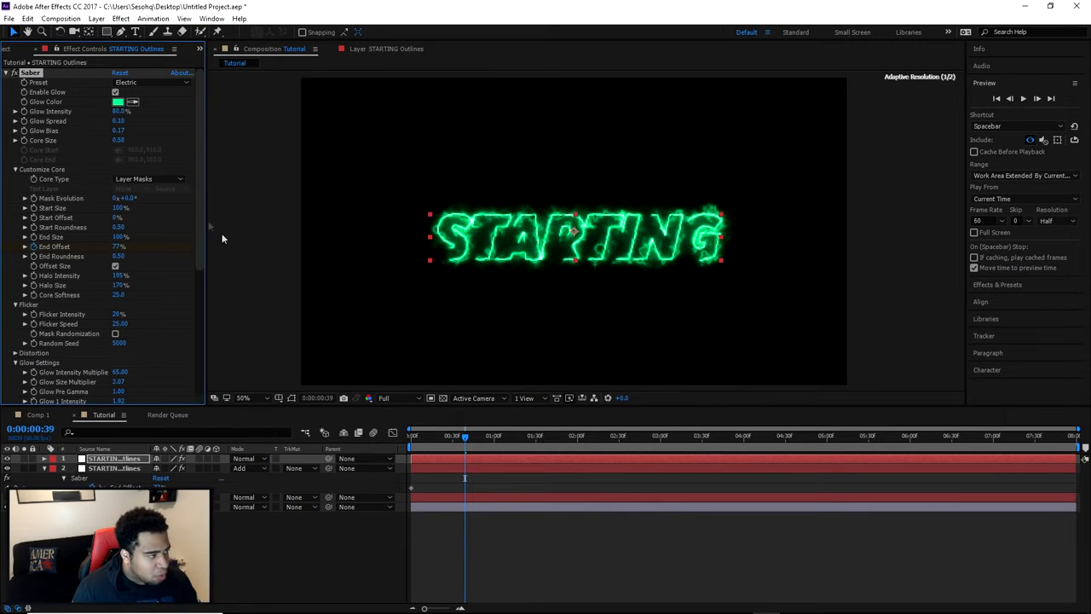
Set the top STARTING Outlines layer's blending mode to Add, and replace its animated Saber End Offset with a constant 55%
click(256, 458)
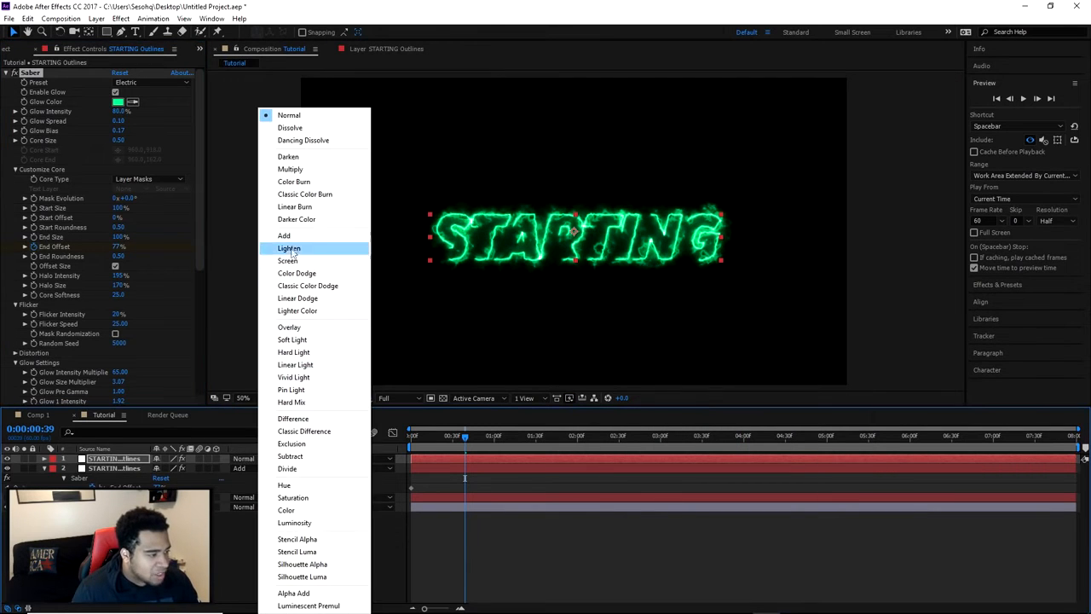
click(285, 236)
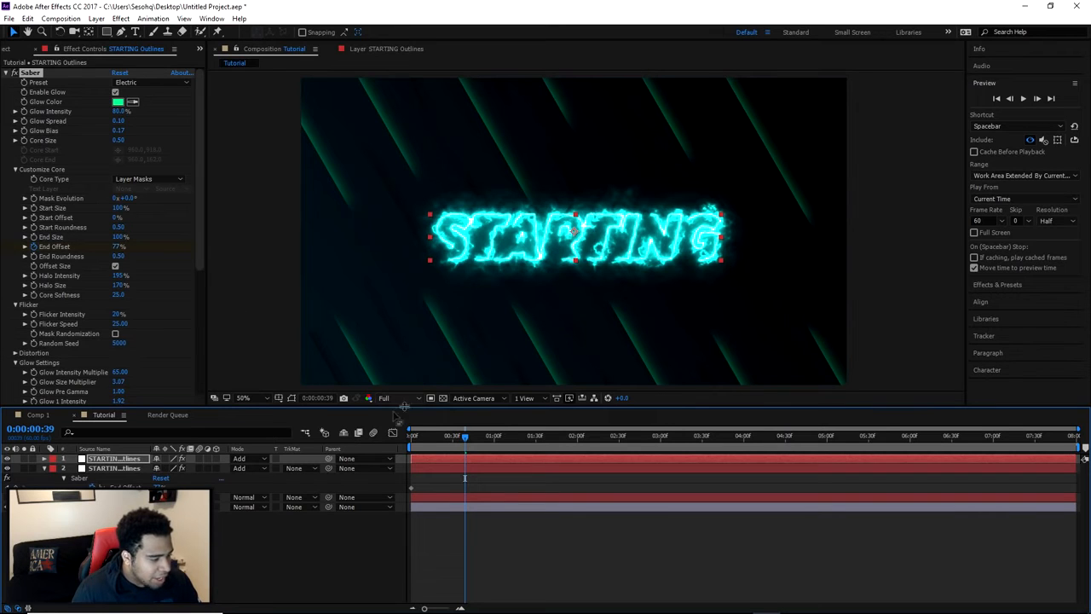
click(34, 247)
mouse_move(122, 247)
mouse_down()
mouse_move(147, 247)
mouse_move(65, 246)
mouse_move(89, 247)
mouse_up()
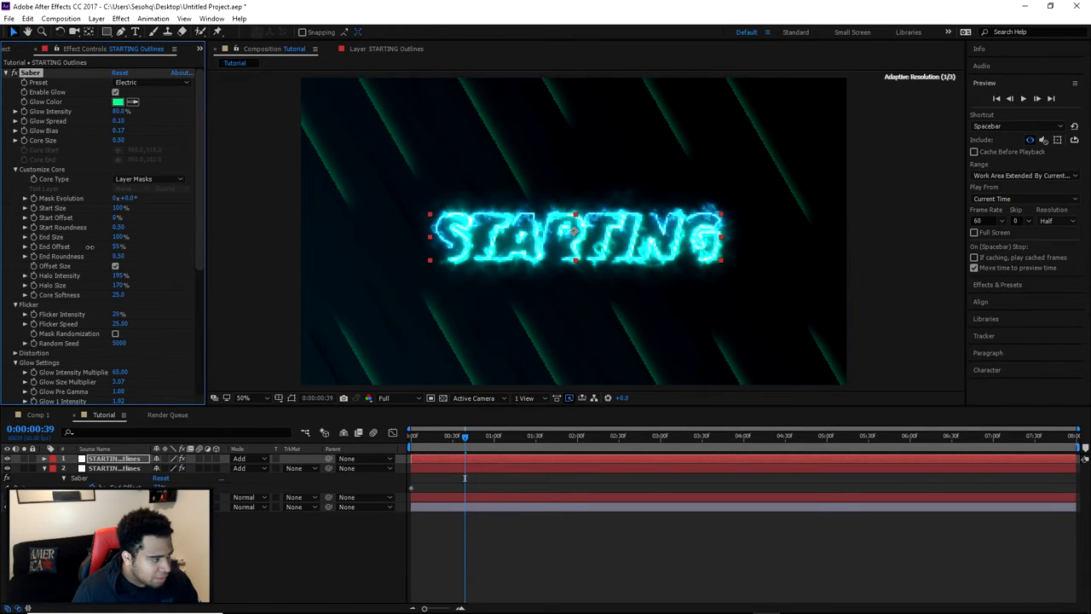
Apply the Energize preset to the top STARTING Outlines layer's Saber effect
scroll(599, 269, up, 2)
click(153, 82)
click(171, 95)
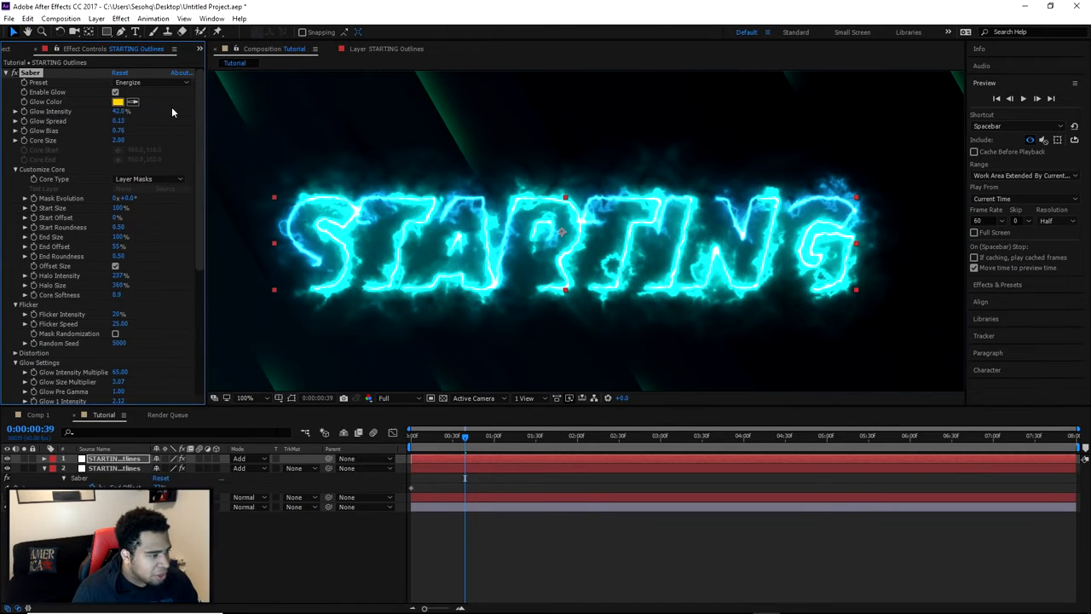
scroll(572, 232, down, 2)
scroll(572, 232, up, 2)
Change the Energize glow's color to green (2AF079)
click(117, 102)
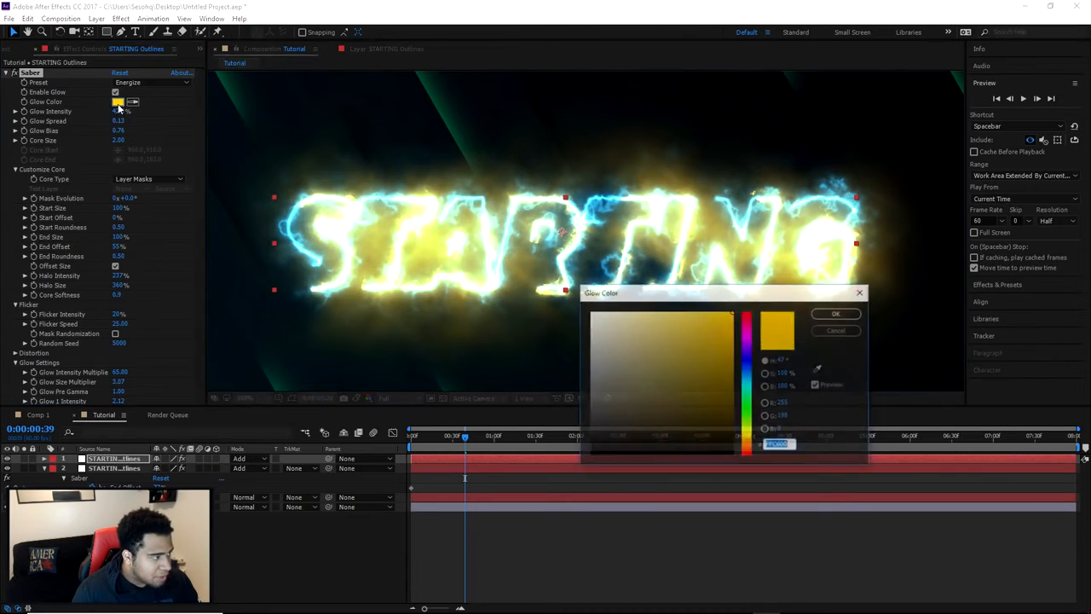
mouse_move(749, 385)
mouse_down()
mouse_move(749, 373)
mouse_move(751, 391)
mouse_up()
click(708, 319)
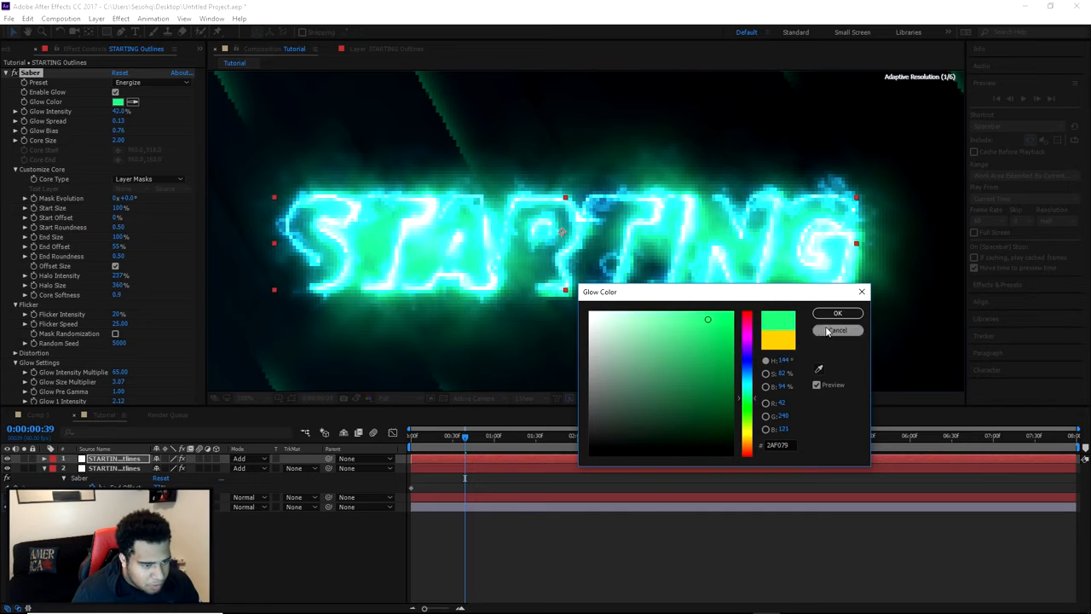
click(838, 314)
scroll(822, 307, down, 2)
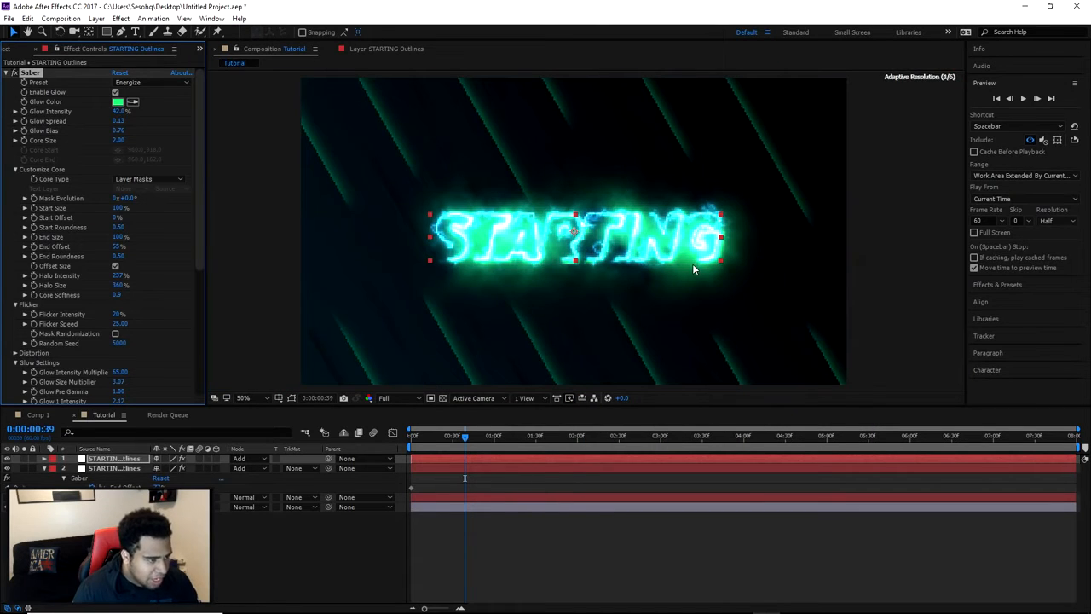
Reduce the top layer's Saber Core Size to 1.00
key(slash)
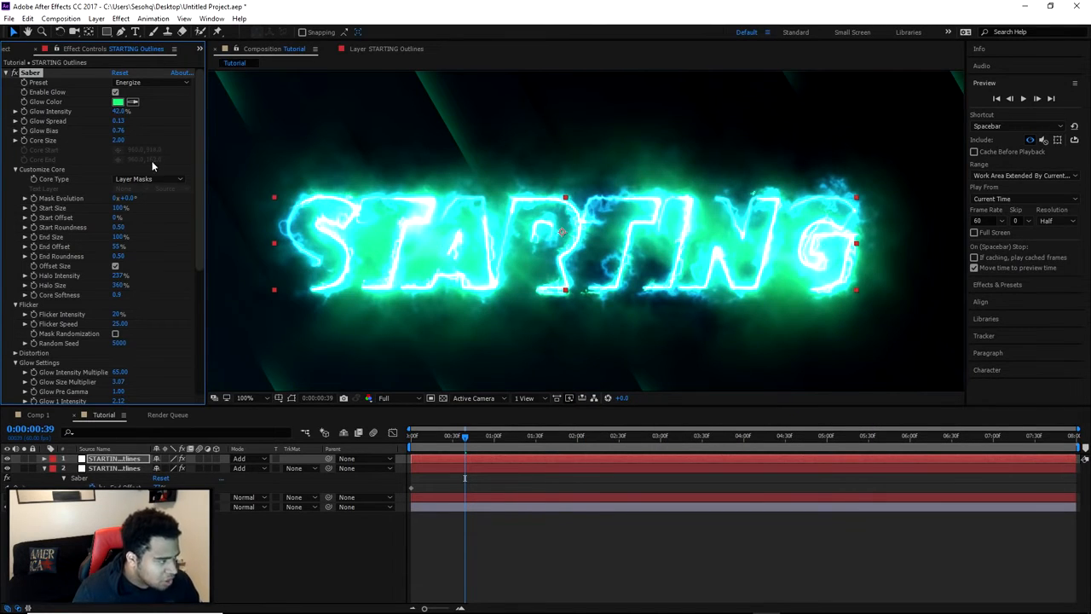
click(120, 139)
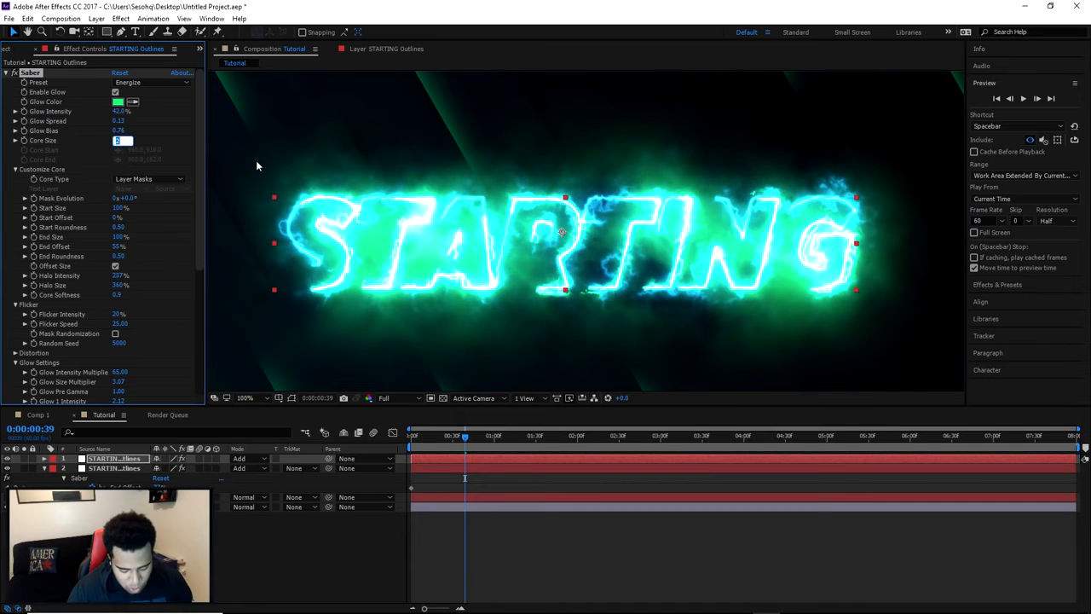
text(1)
key(Return)
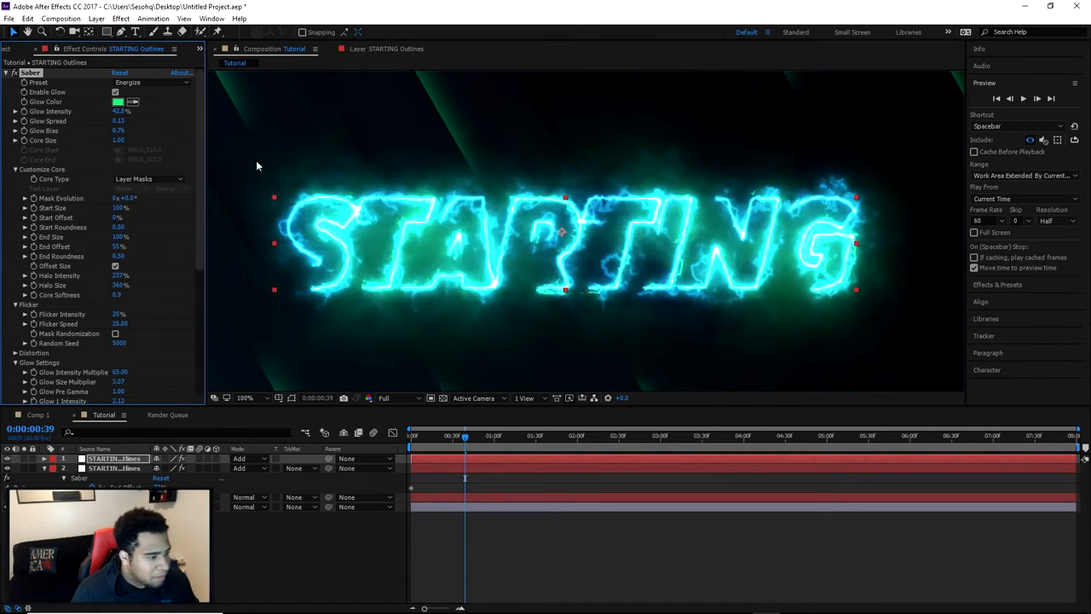
scroll(387, 146, down, 1)
scroll(386, 146, up, 1)
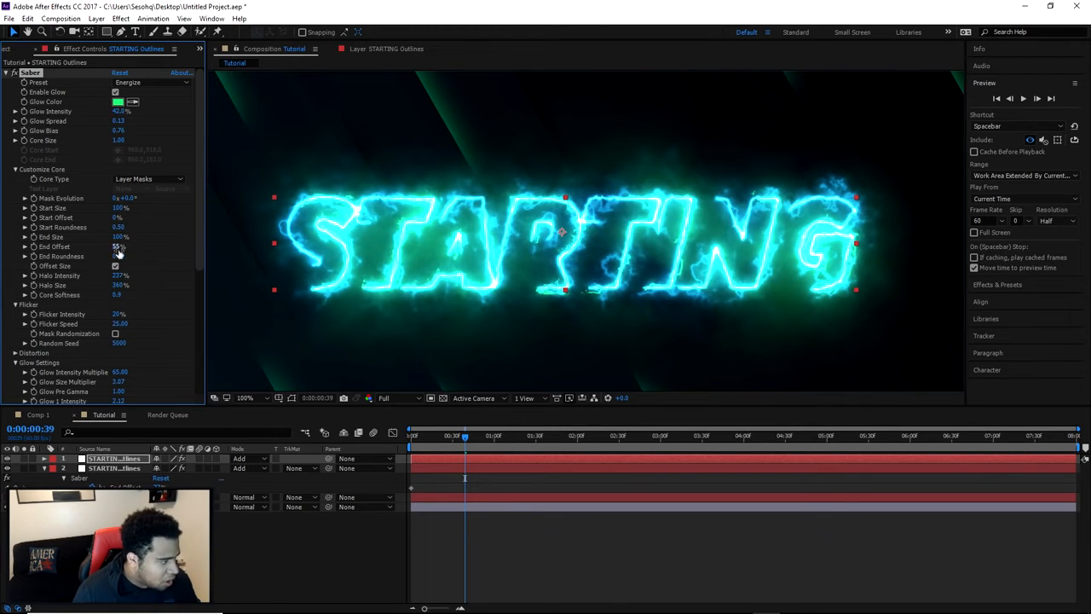
Try an End Offset of 24% and an End Size of 200% on the top layer's Saber, and return End Size to 100%
drag(113, 248, 98, 259)
key(ctrl+z)
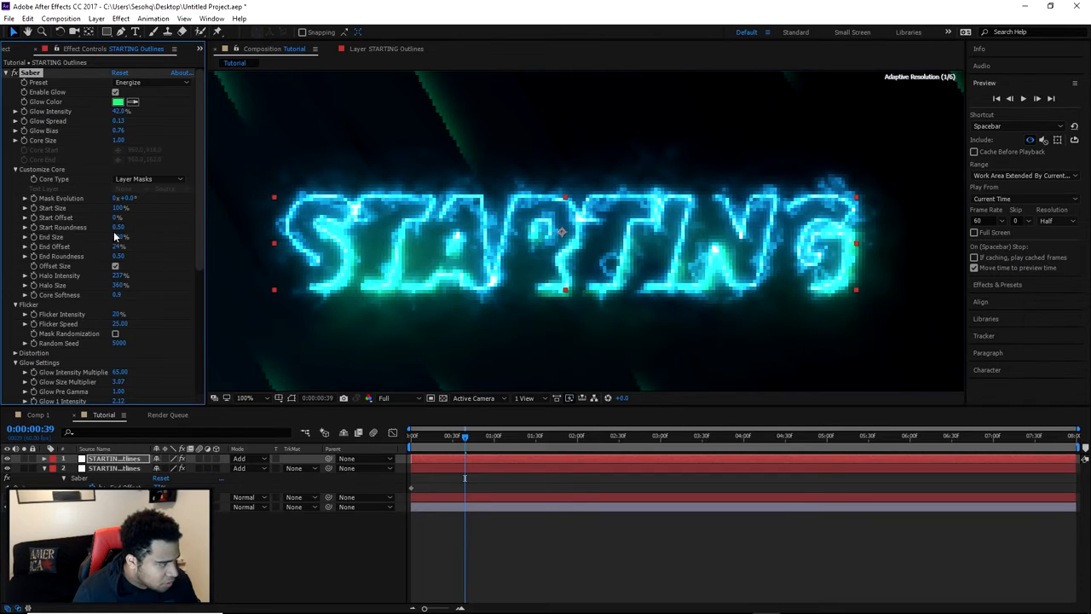
drag(115, 219, 185, 218)
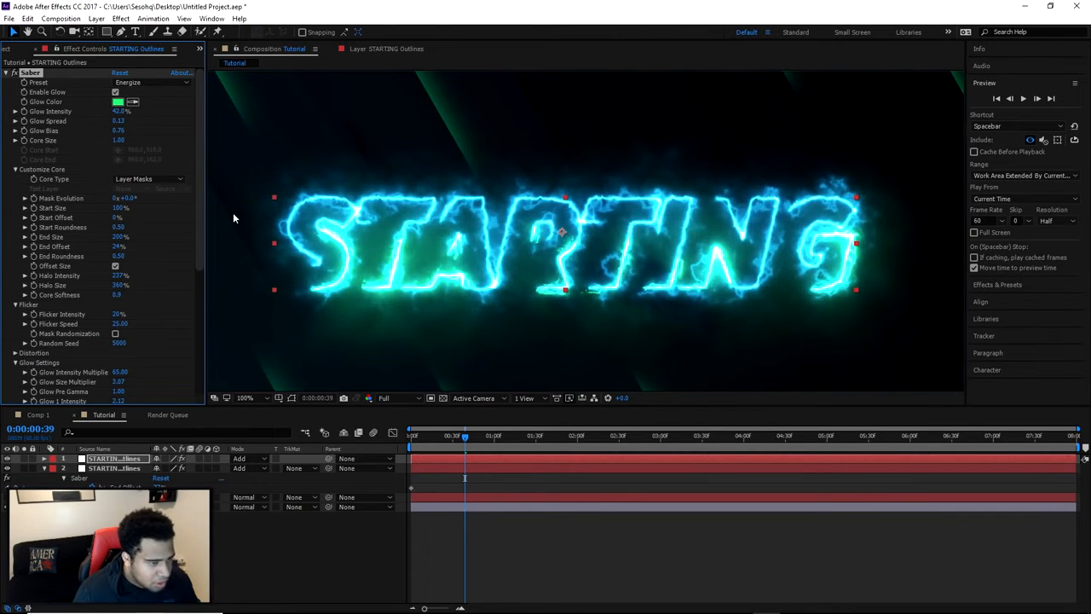
mouse_move(115, 240)
mouse_down()
mouse_move(93, 239)
mouse_move(120, 242)
mouse_up()
click(119, 238)
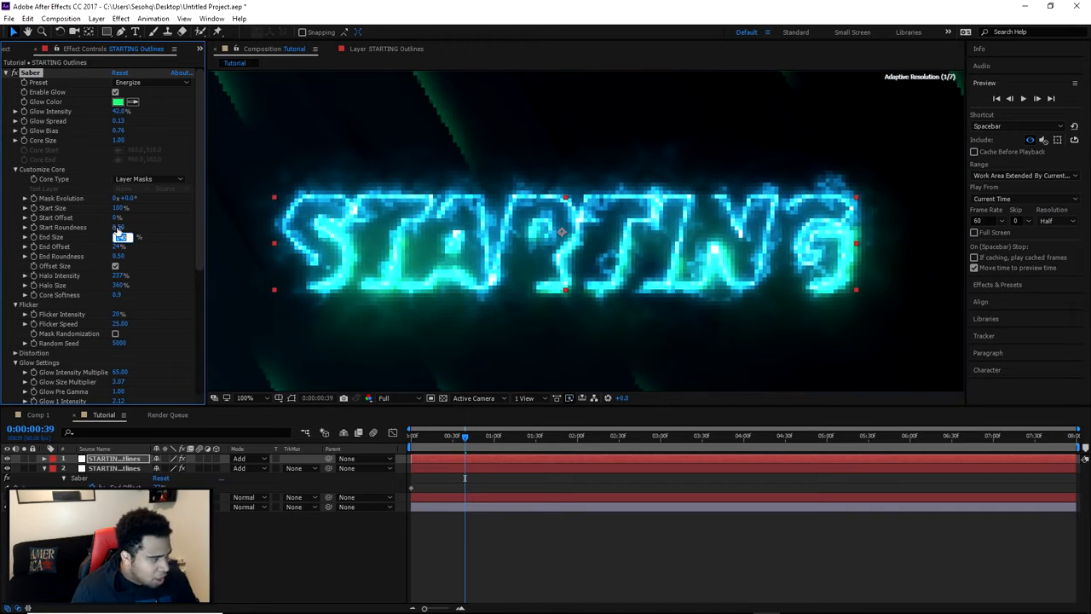
text(1)
key(Return)
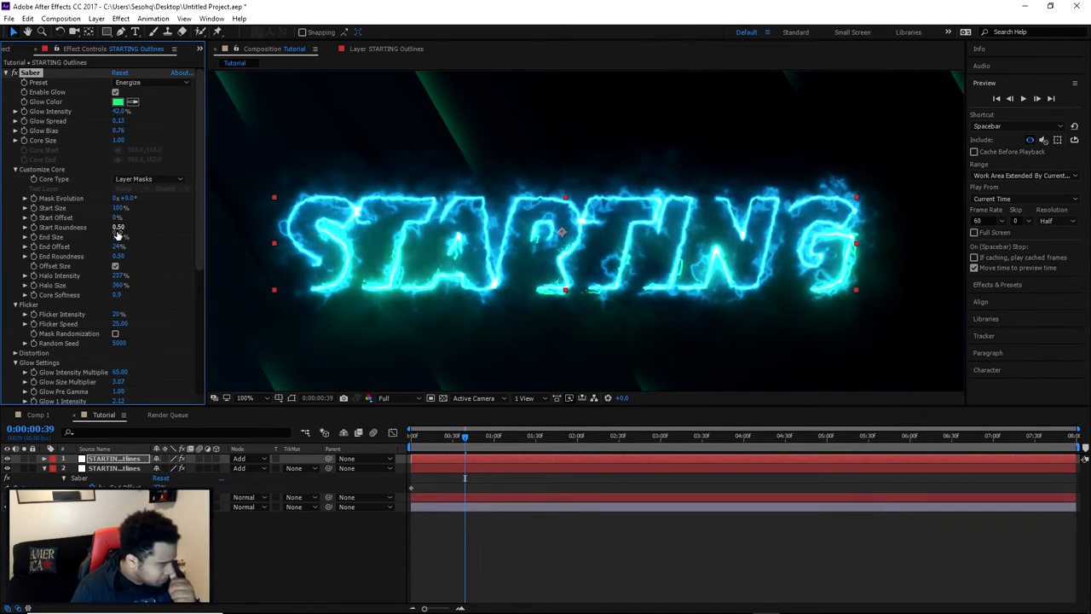
Set the lower STARTING Outlines layer's Saber End Offset to 50% at 0:00:00:39
click(124, 468)
click(119, 247)
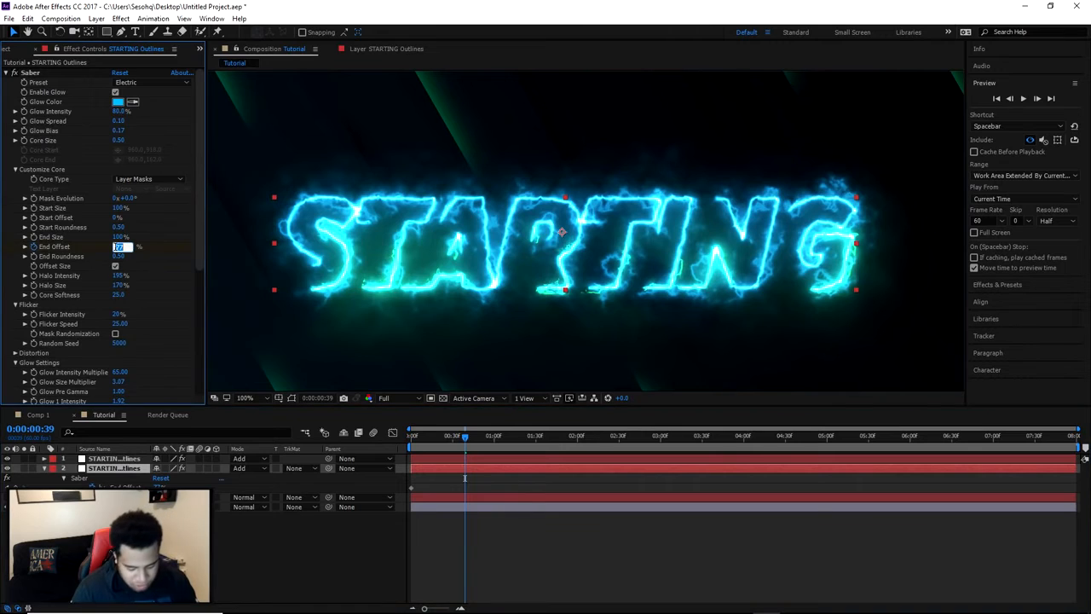
key(Return)
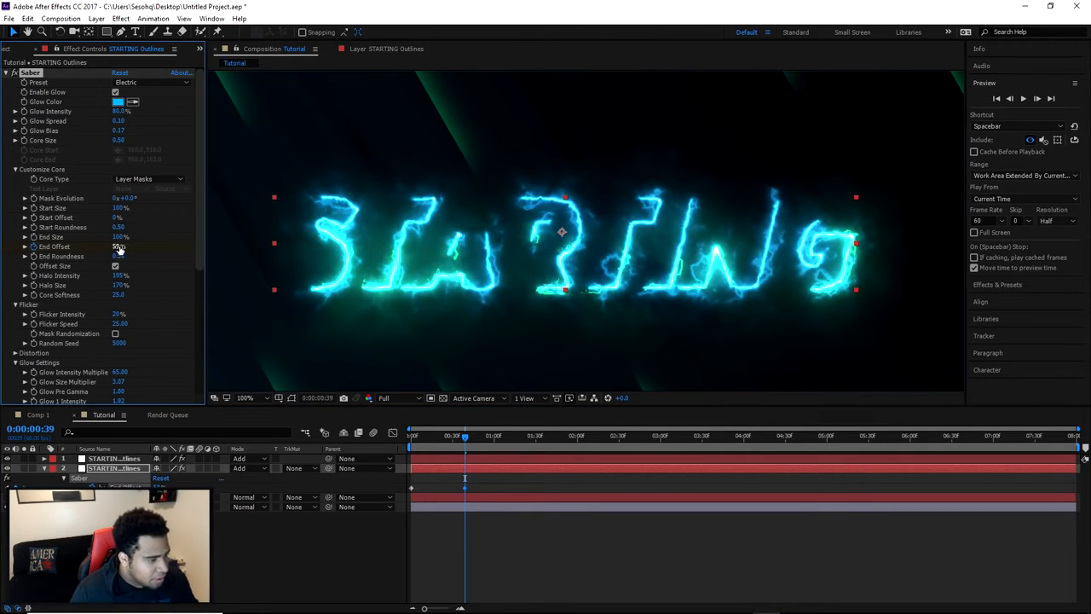
Set the top STARTING Outlines layer's Saber End Offset to 95%
click(102, 459)
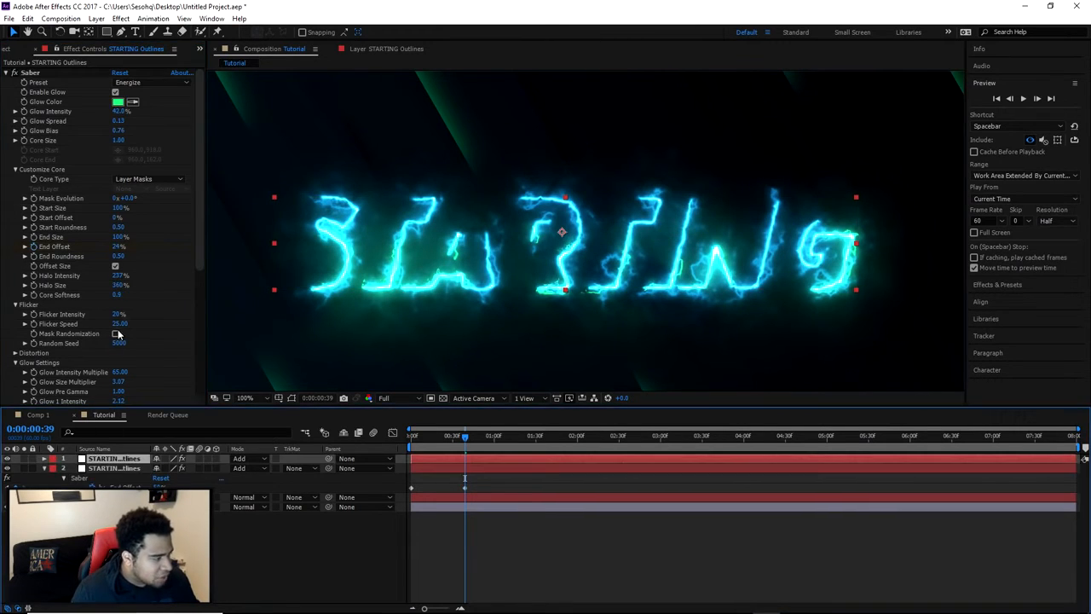
click(118, 246)
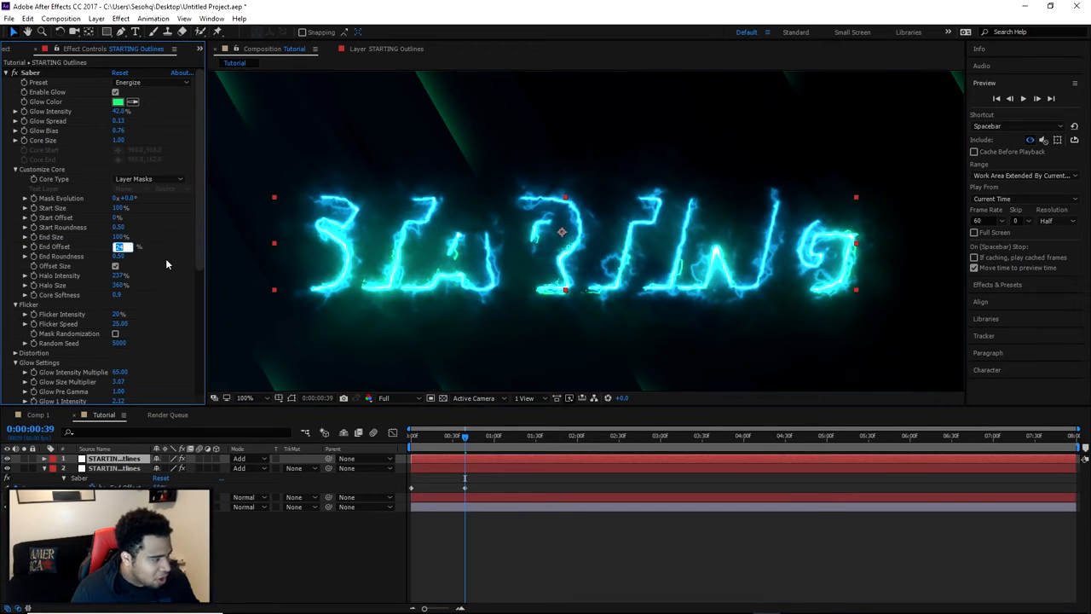
text(95)
key(Return)
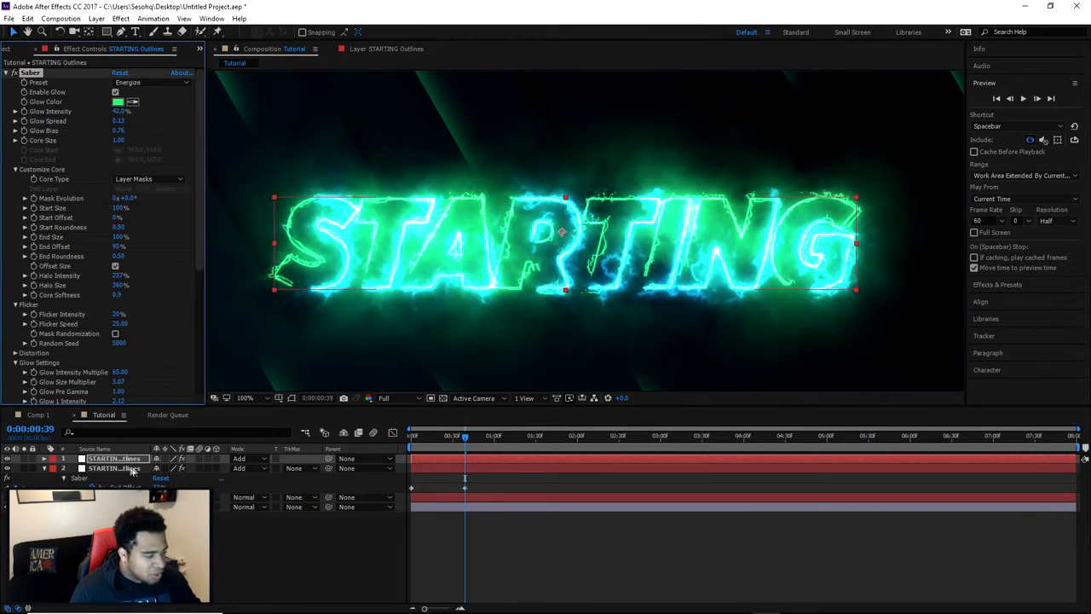
Examine the blended outlines at 0:00:02:19 and compare the Saber presets and End Offsets of the two STARTING Outlines layers
drag(673, 436, 603, 437)
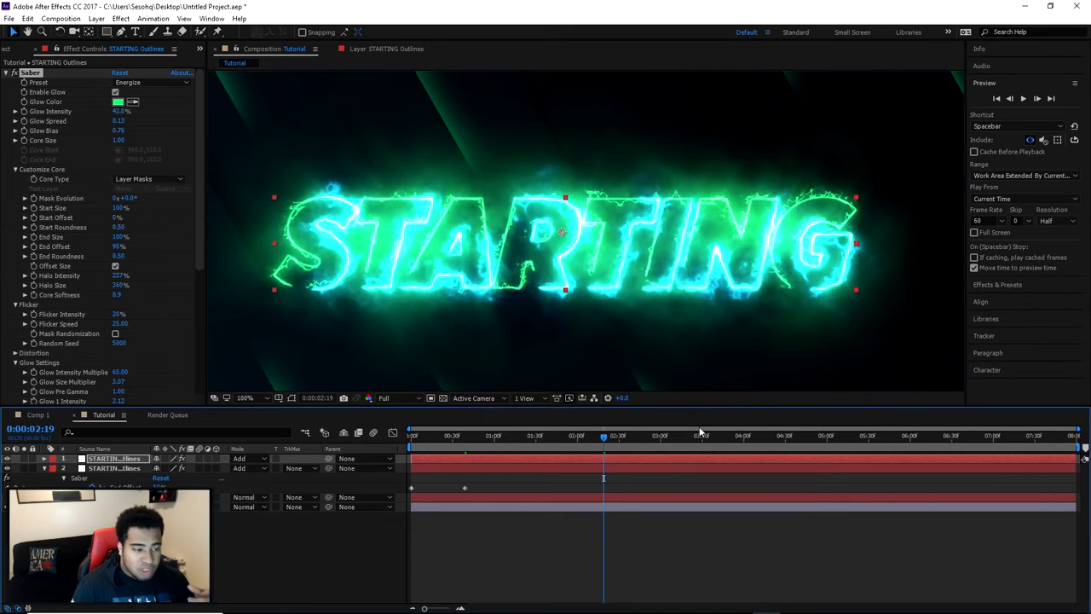
click(134, 457)
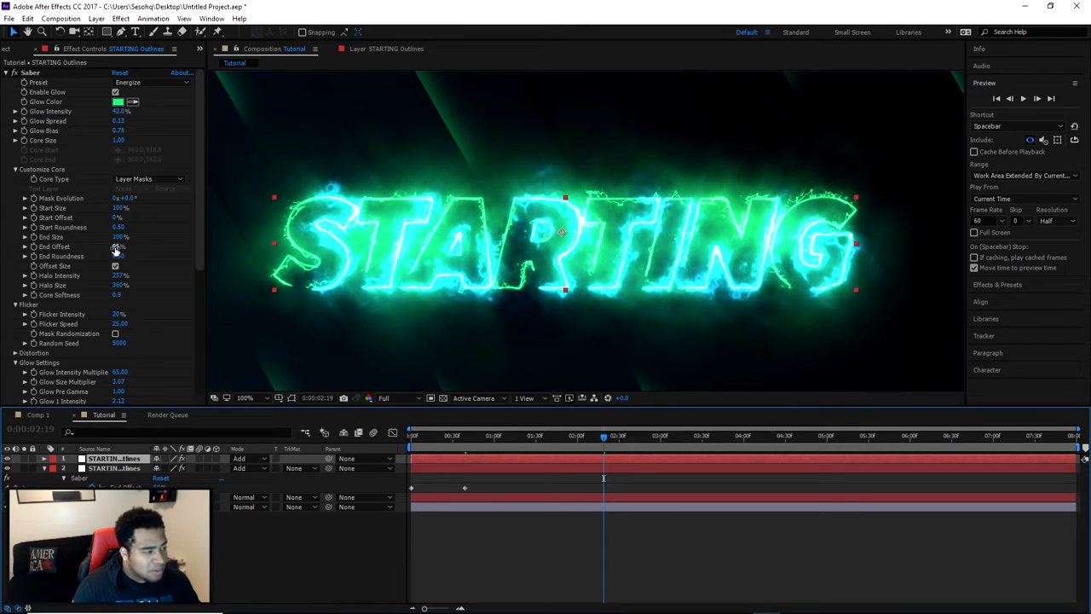
drag(115, 249, 120, 242)
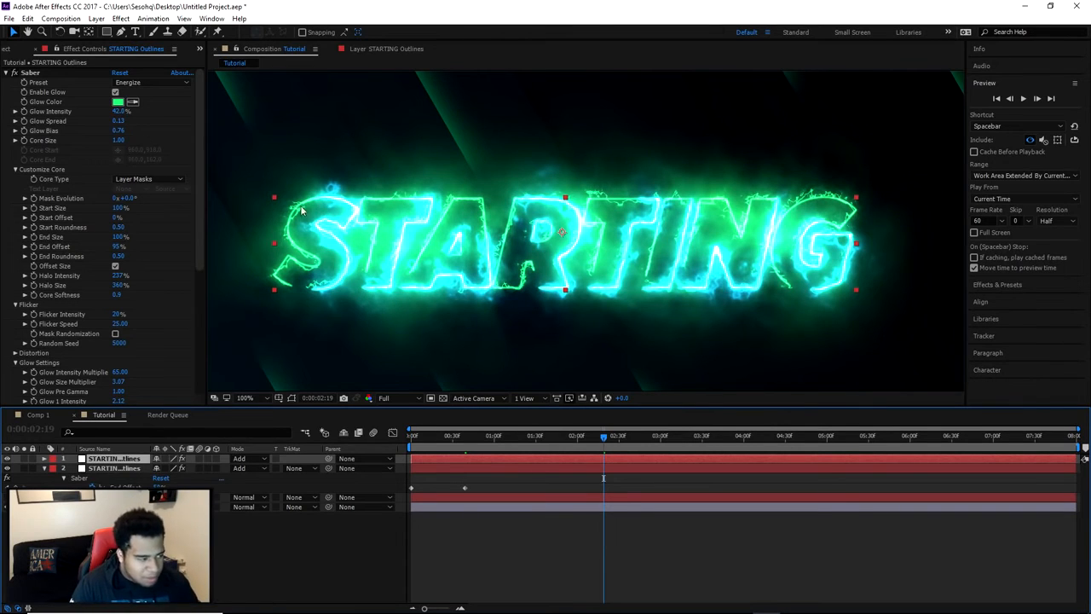
click(122, 468)
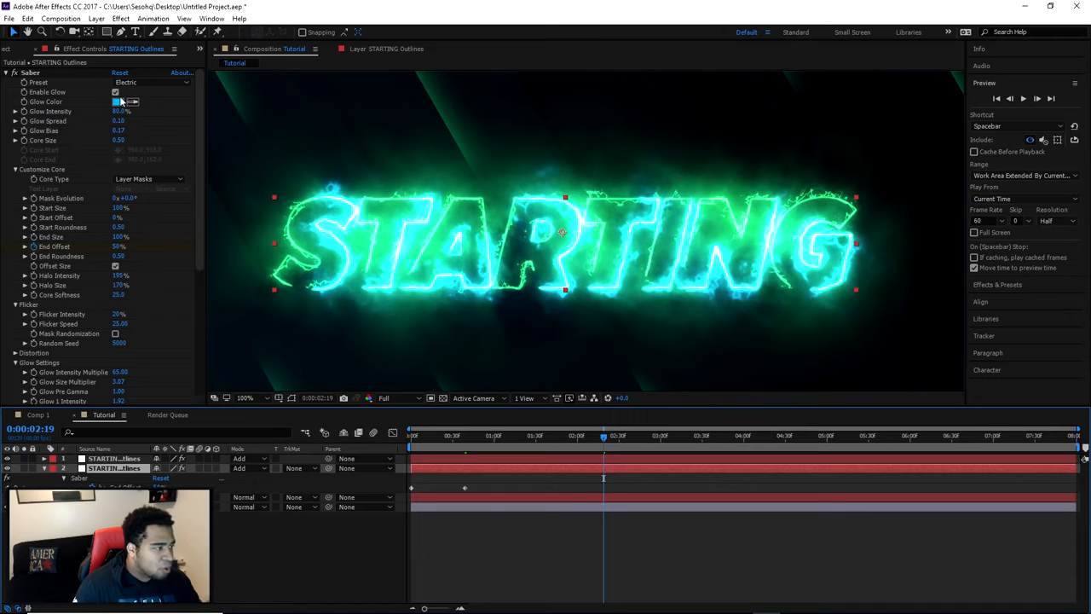
click(143, 82)
click(143, 92)
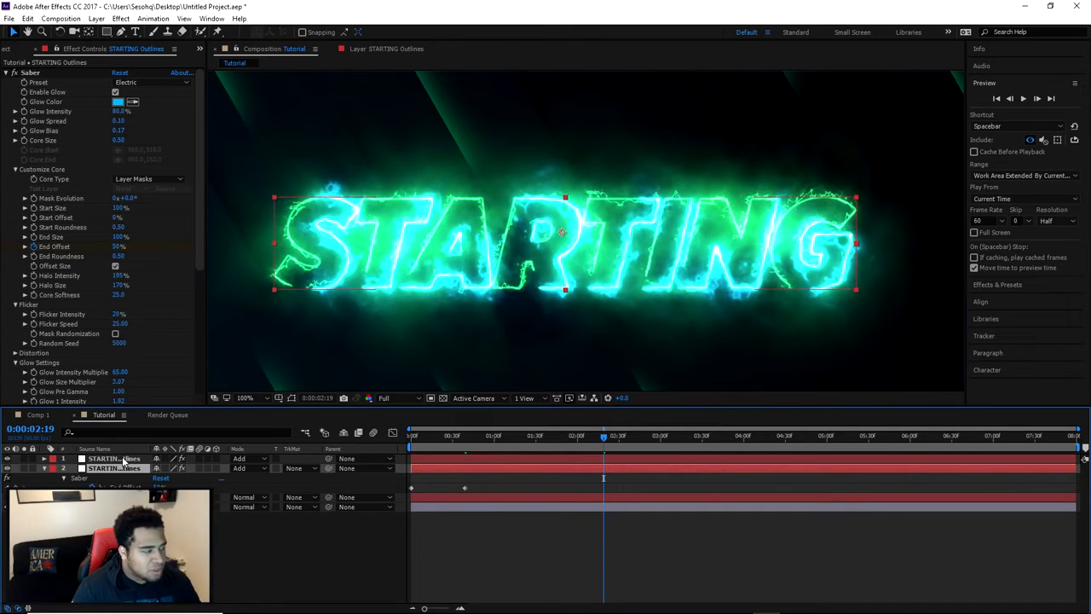
click(128, 458)
scroll(704, 316, down, 2)
scroll(704, 316, up, 2)
Check the glow at the composition start and at 0:00:03:12, and preview the animation from 0:00:00:26 with the whole frame in view
drag(557, 431, 398, 448)
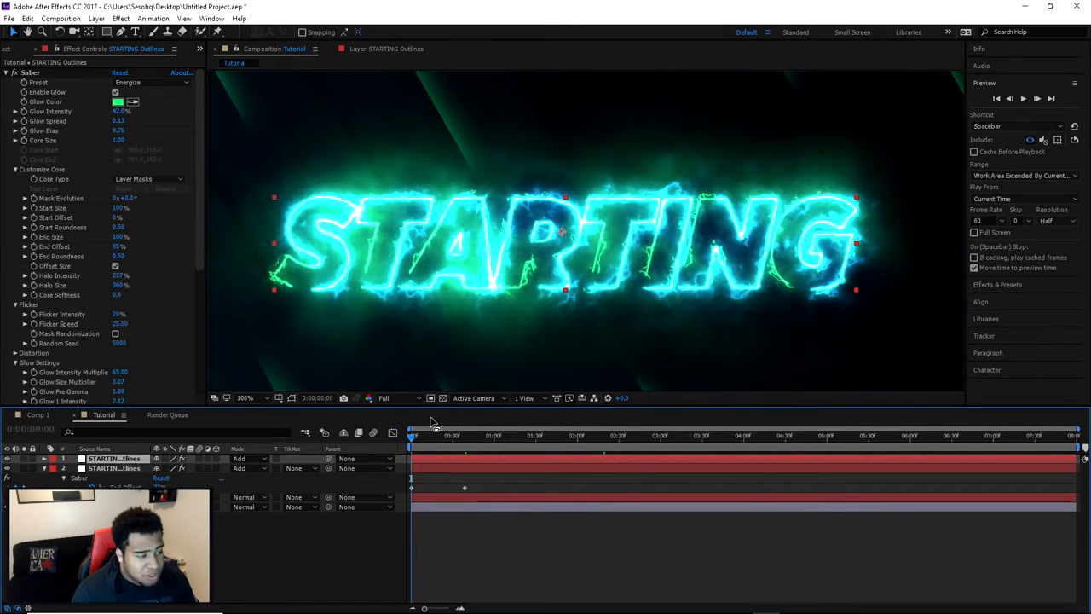
click(677, 435)
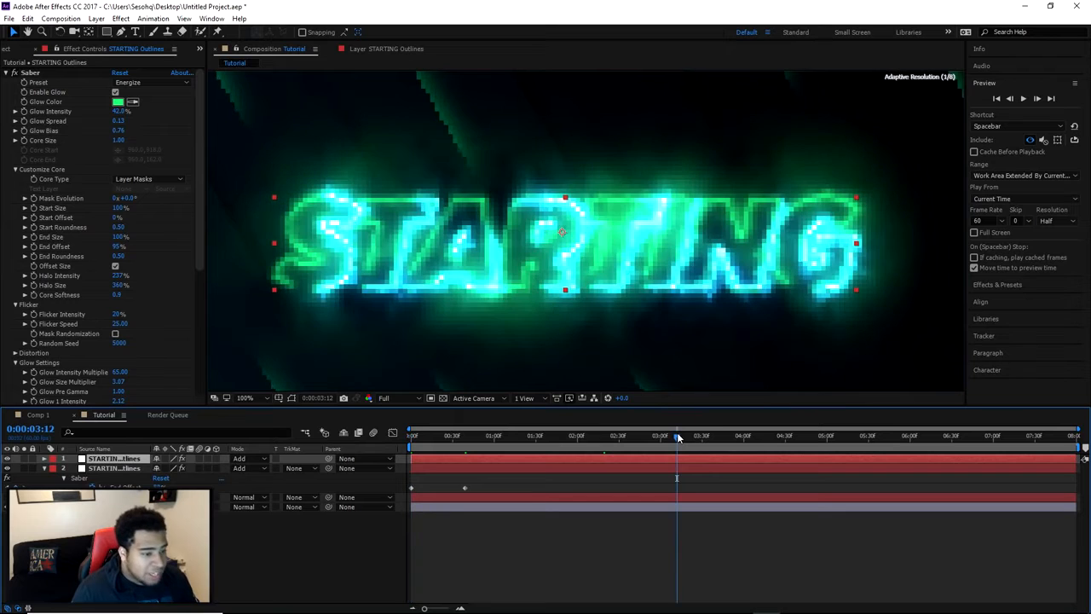
drag(677, 436, 449, 435)
click(1022, 99)
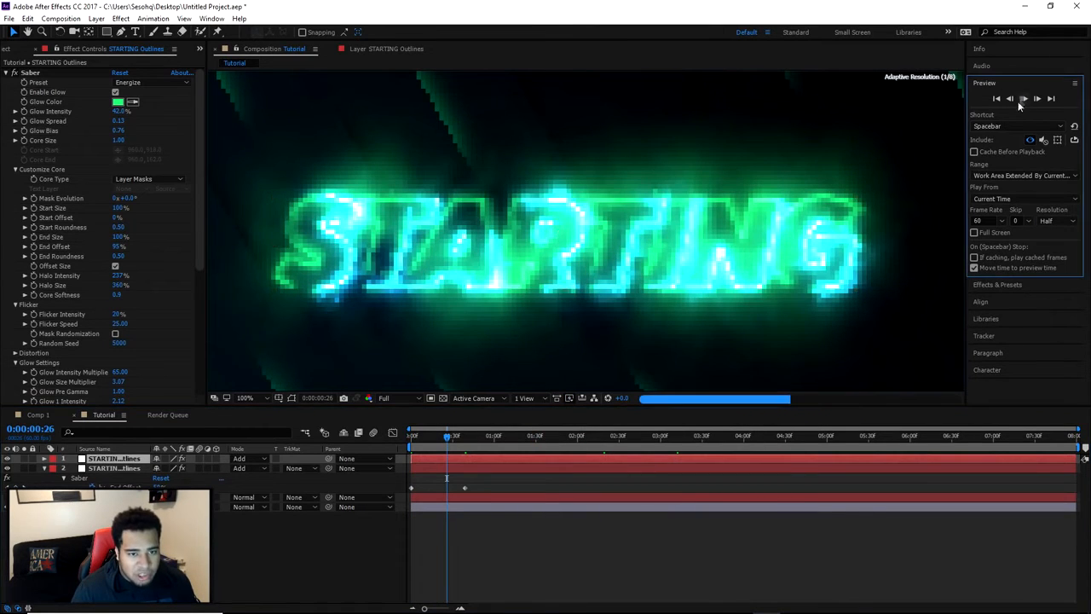
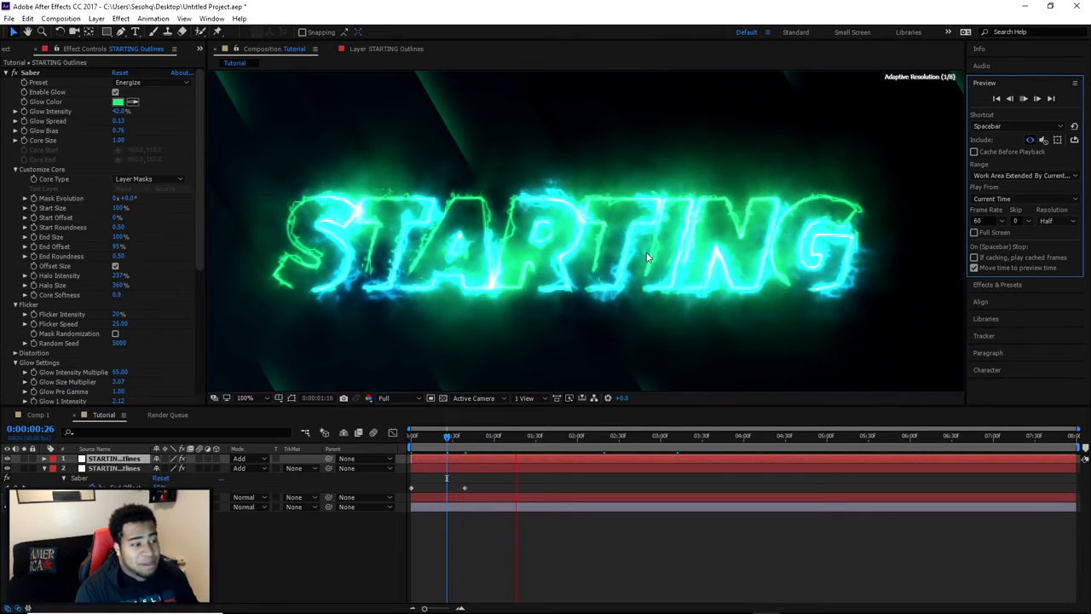
key(comma)
key(comma)
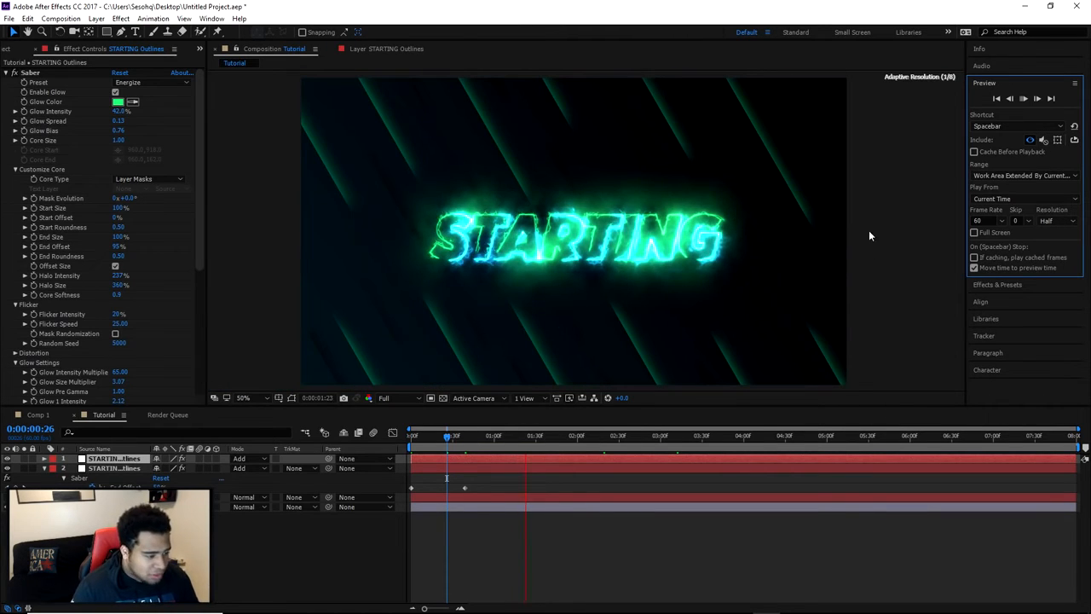
click(1022, 98)
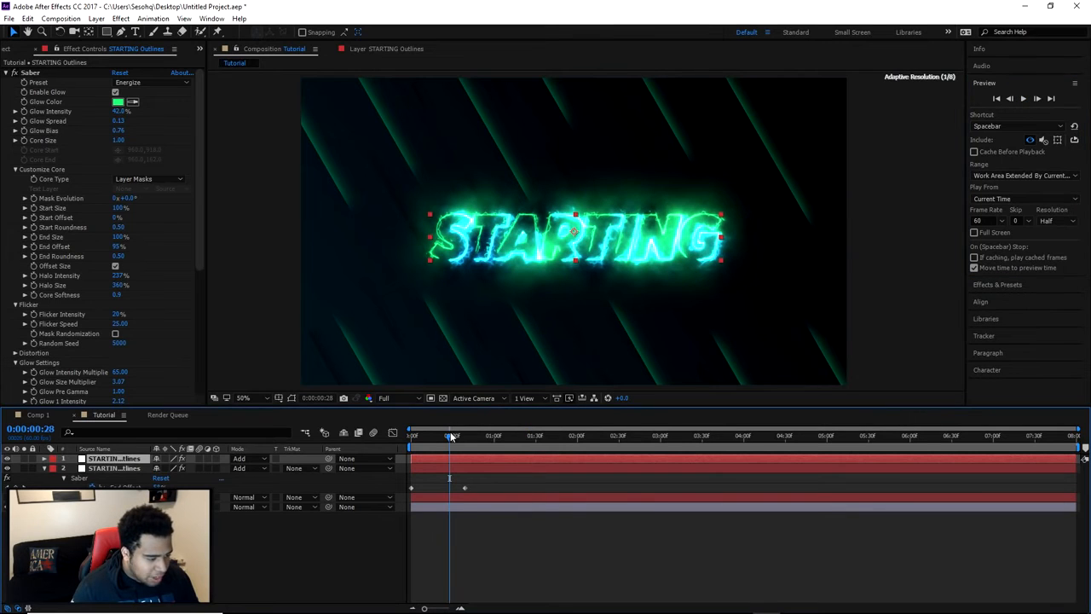
Preview the glow from 0:00:00:28 and set the top STARTING Outlines layer's Saber Glow Bias to 0.30
click(1023, 99)
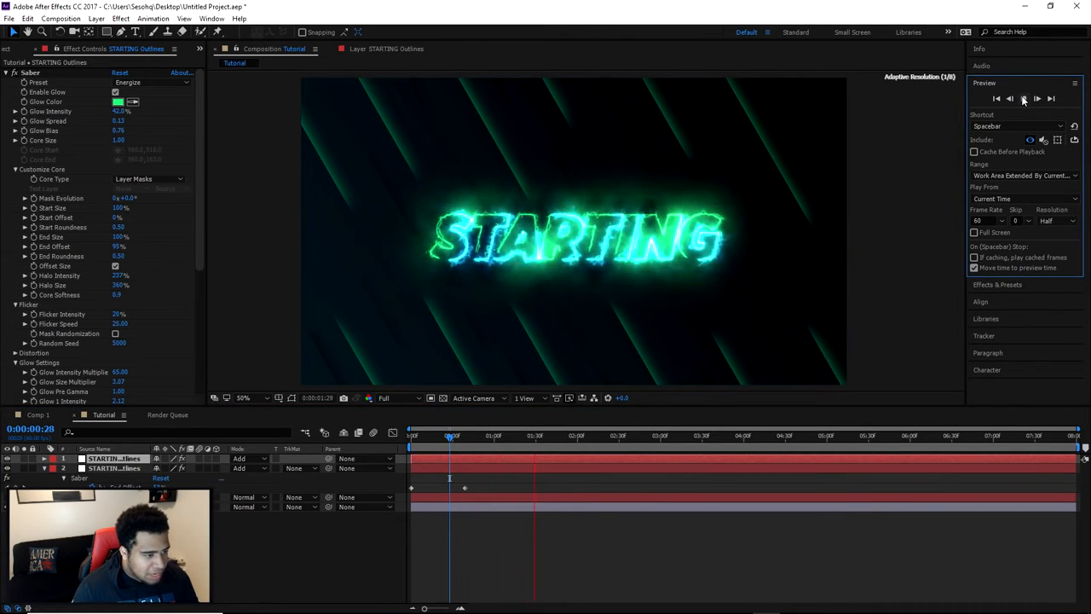
click(1023, 99)
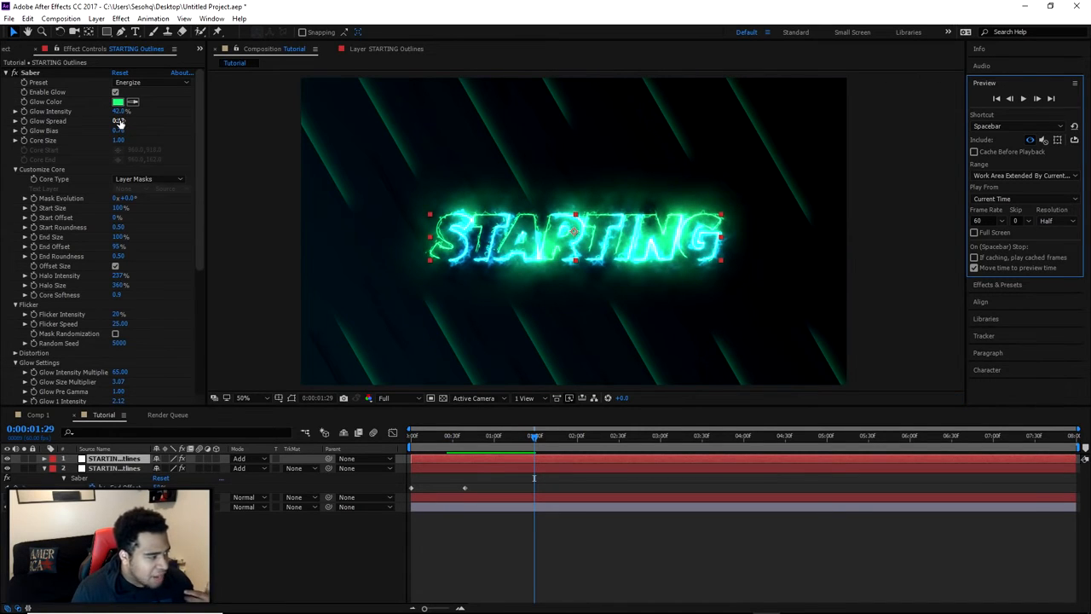
drag(118, 131, 96, 134)
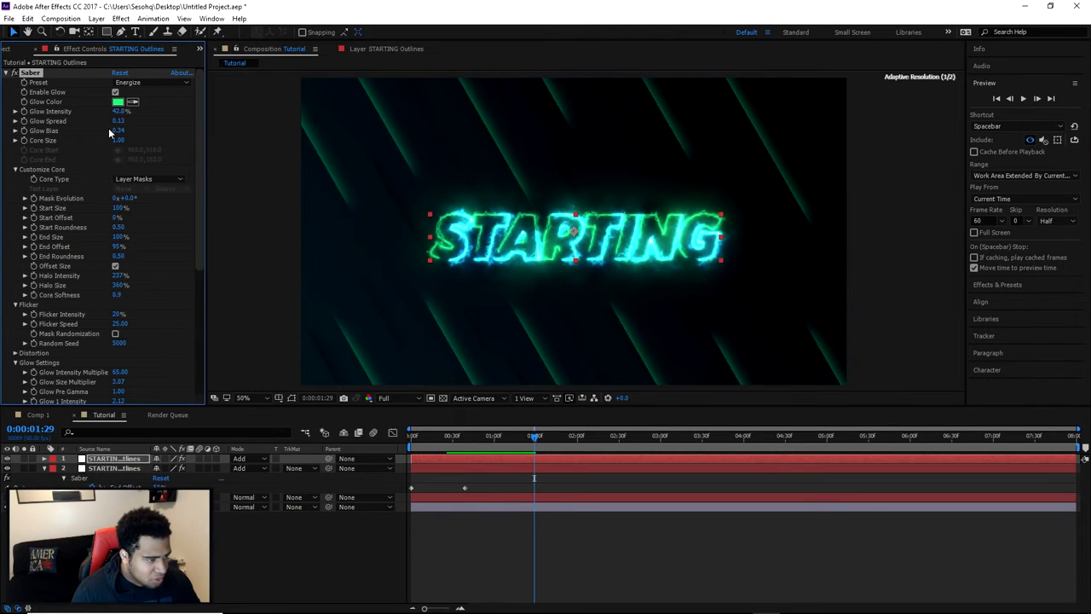
click(121, 131)
text(.3)
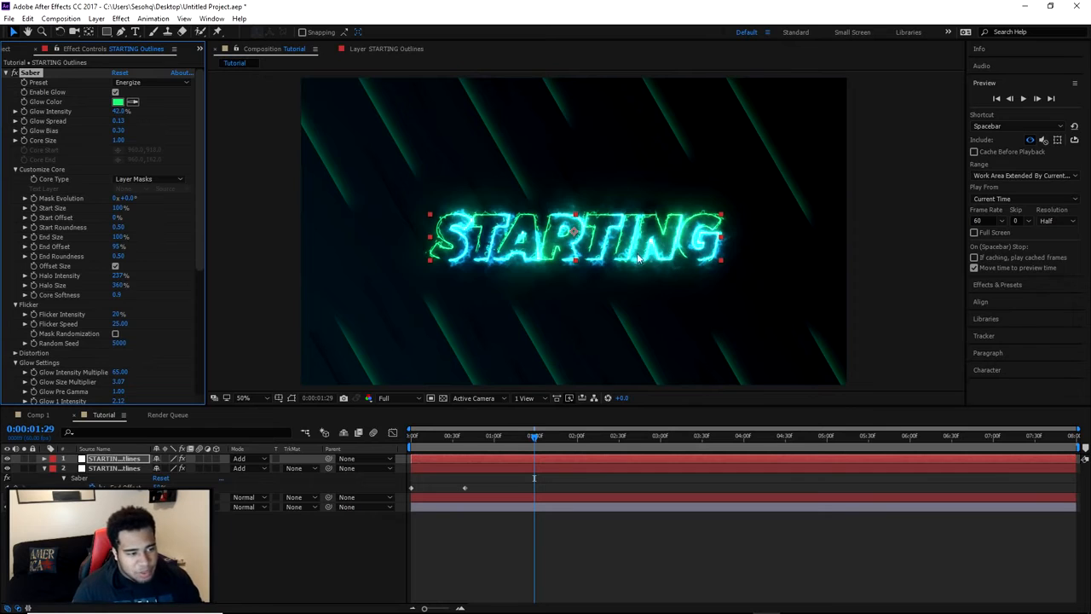
scroll(638, 258, up, 5)
scroll(690, 155, down, 1)
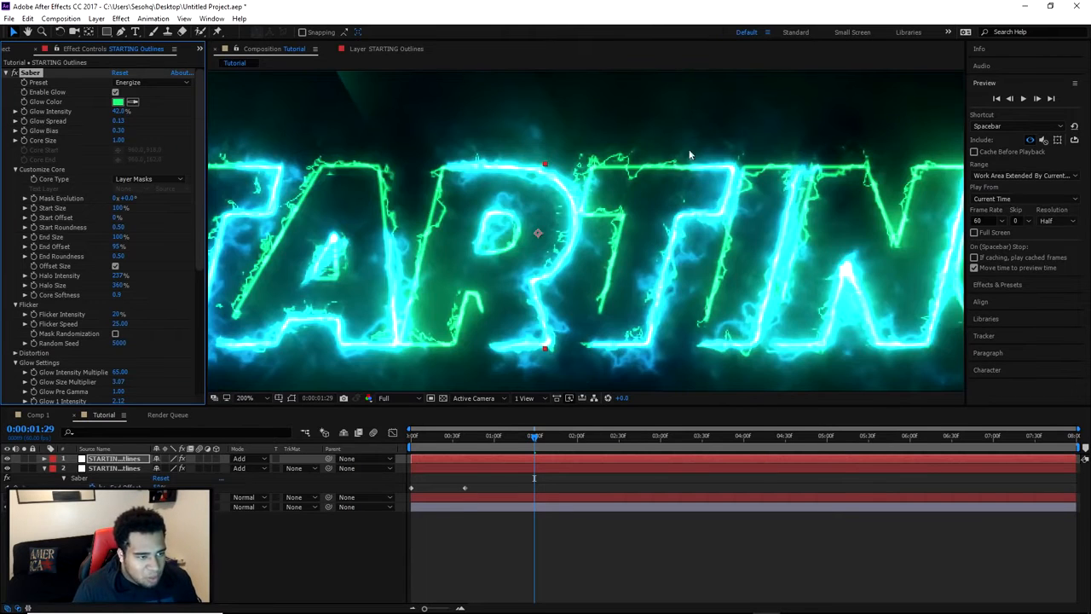
scroll(682, 131, down, 3)
scroll(51, 320, down, 4)
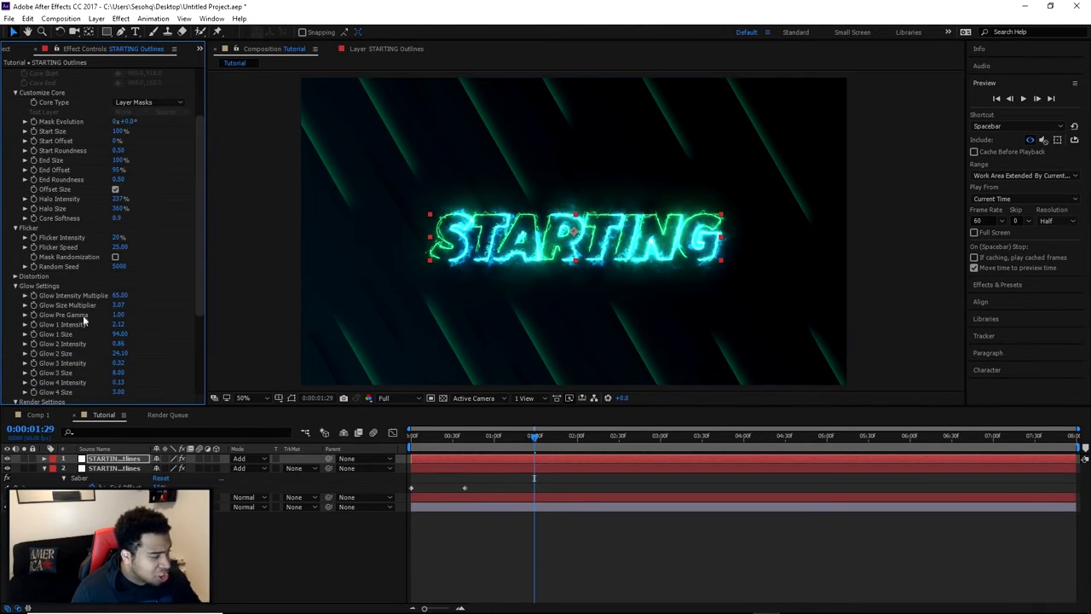
Look through the top STARTING Outlines layer's Saber core, flicker, glow and render settings for further adjustments
scroll(84, 320, down, 5)
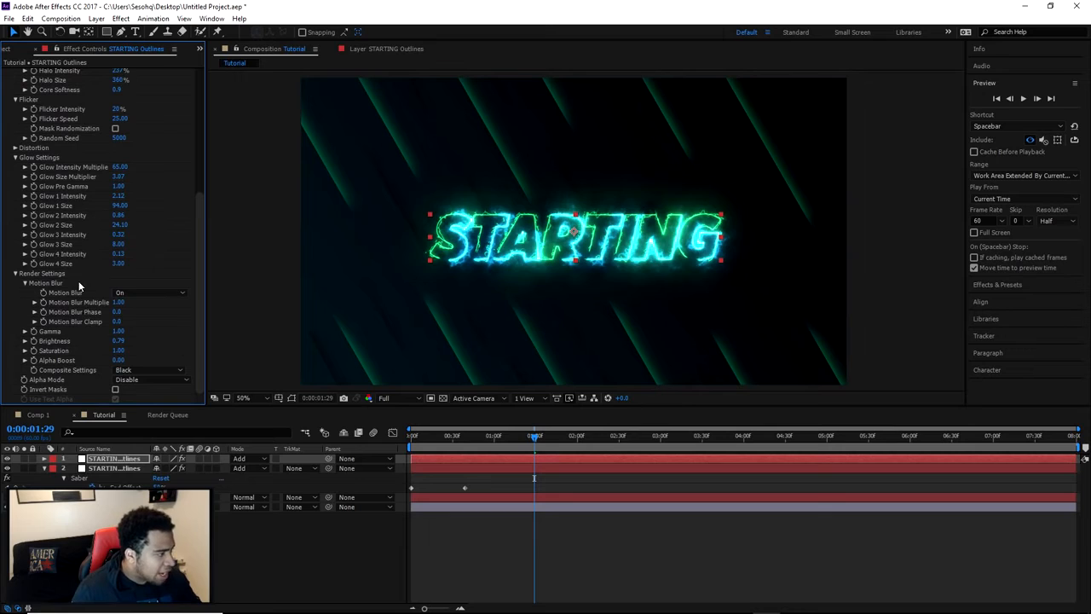
scroll(78, 280, up, 3)
click(14, 225)
click(14, 225)
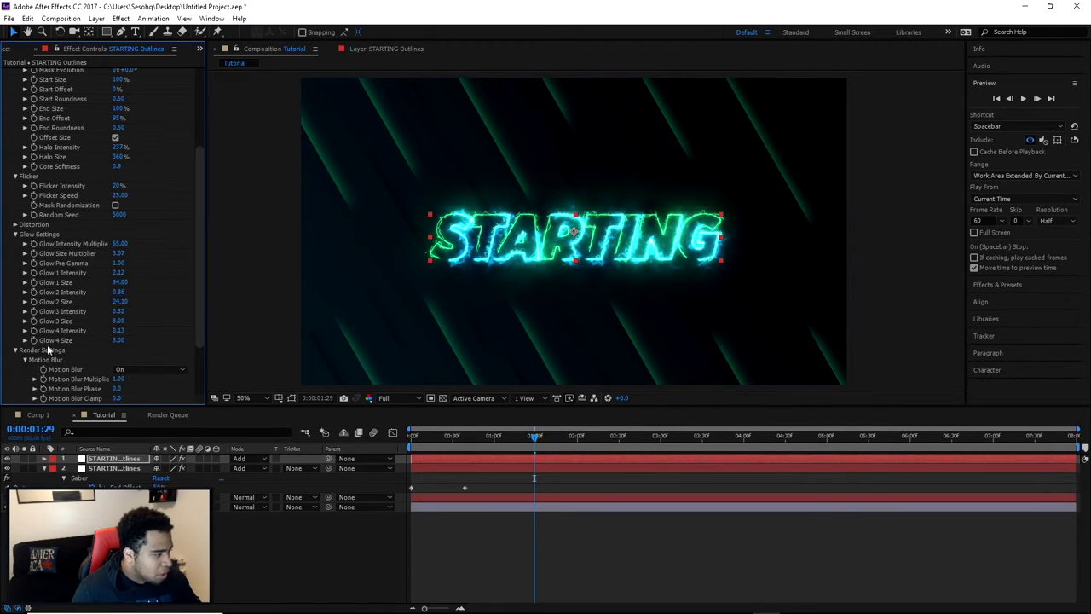
scroll(36, 203, down, 1)
scroll(34, 196, down, 2)
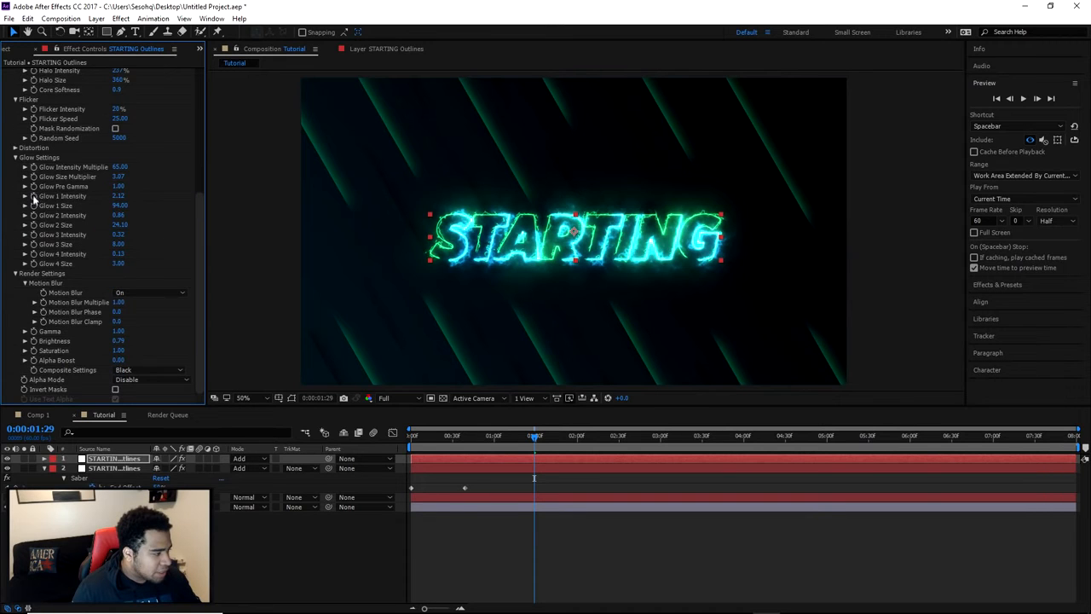
scroll(34, 197, up, 5)
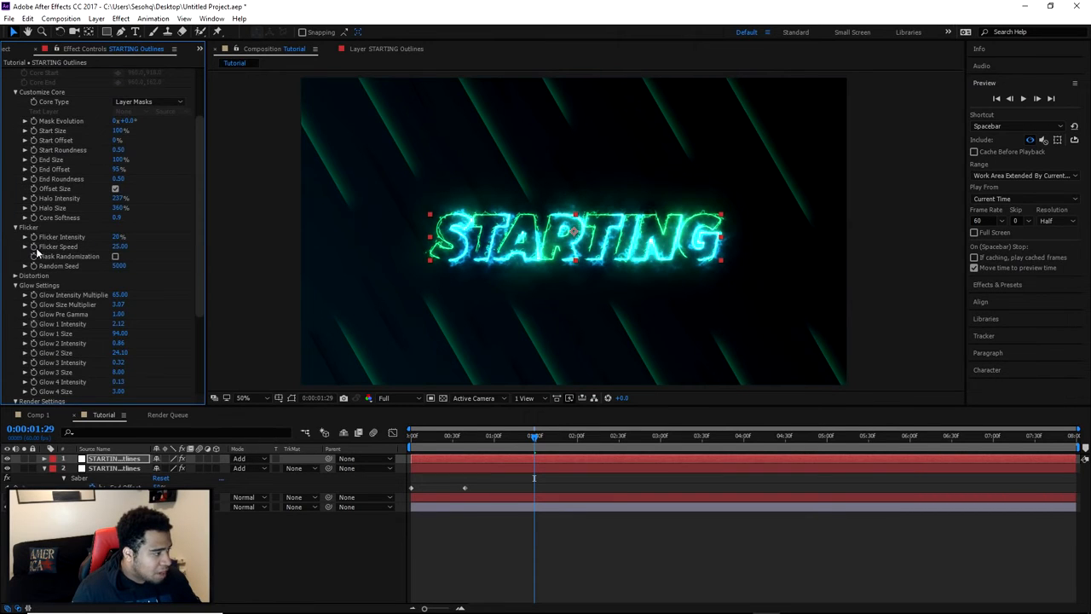
click(15, 226)
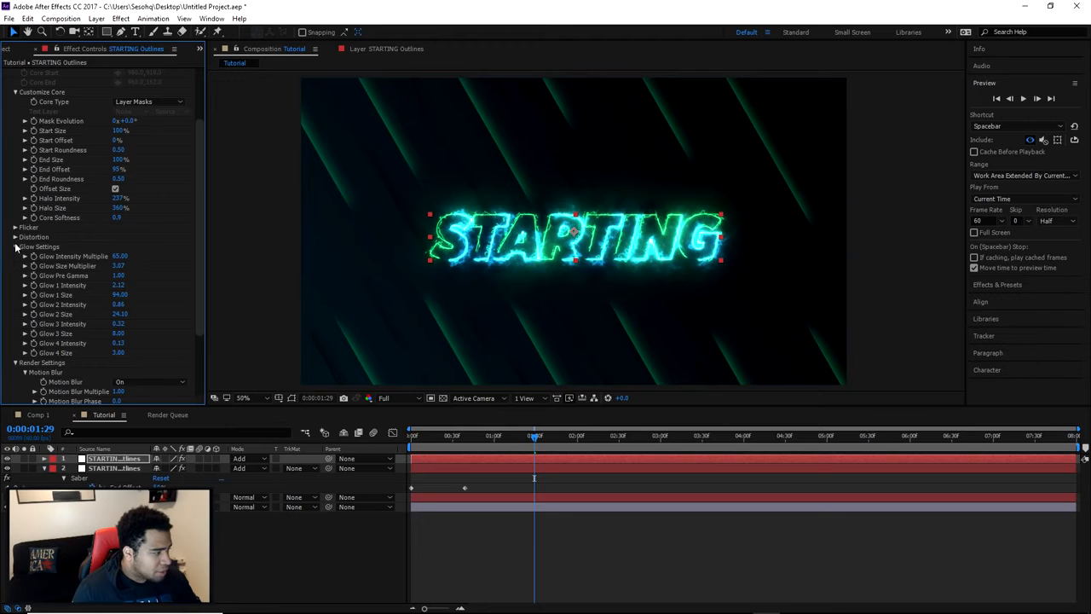
click(15, 247)
click(15, 245)
click(16, 303)
scroll(21, 303, down, 2)
scroll(29, 292, down, 3)
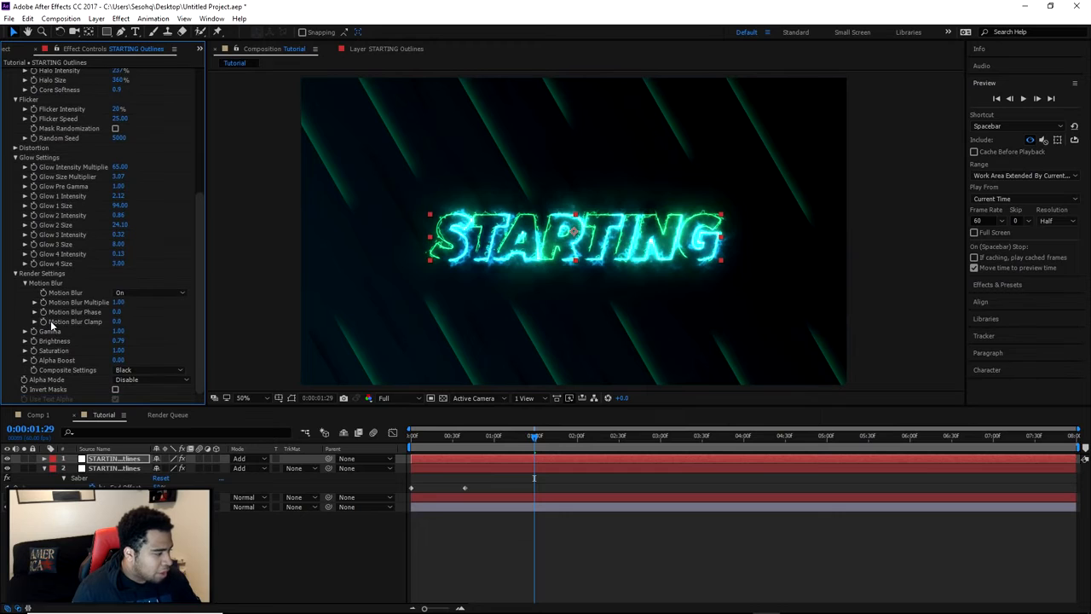
scroll(51, 321, up, 7)
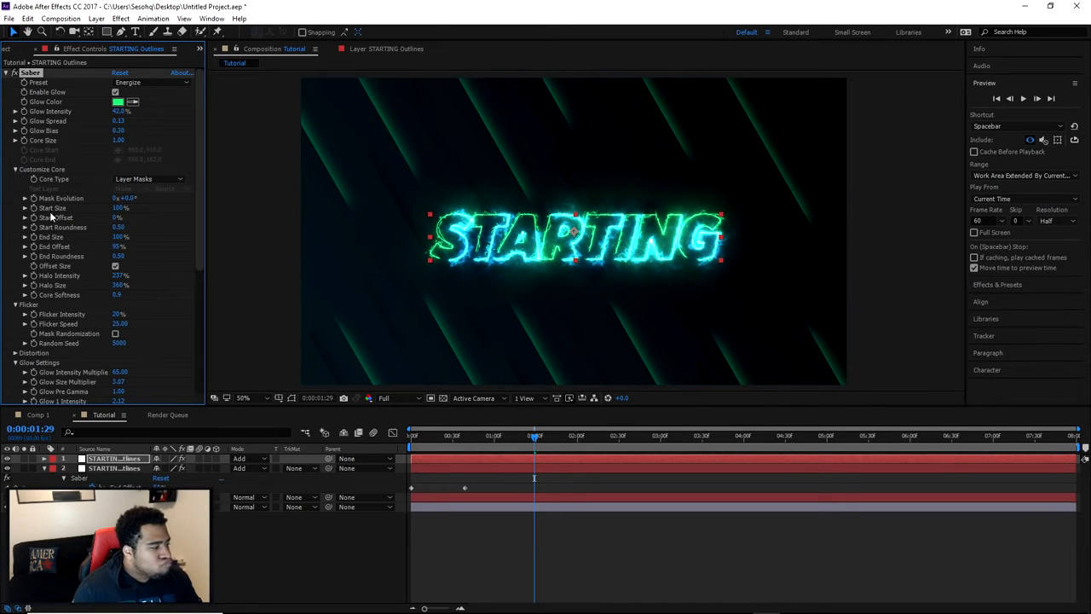
scroll(66, 240, down, 3)
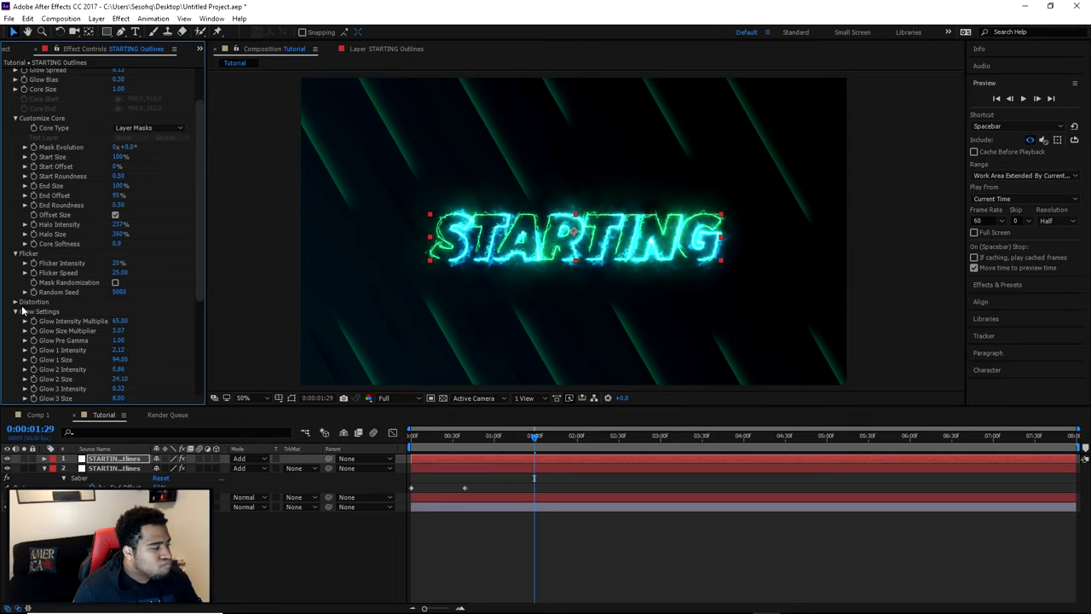
scroll(21, 310, down, 6)
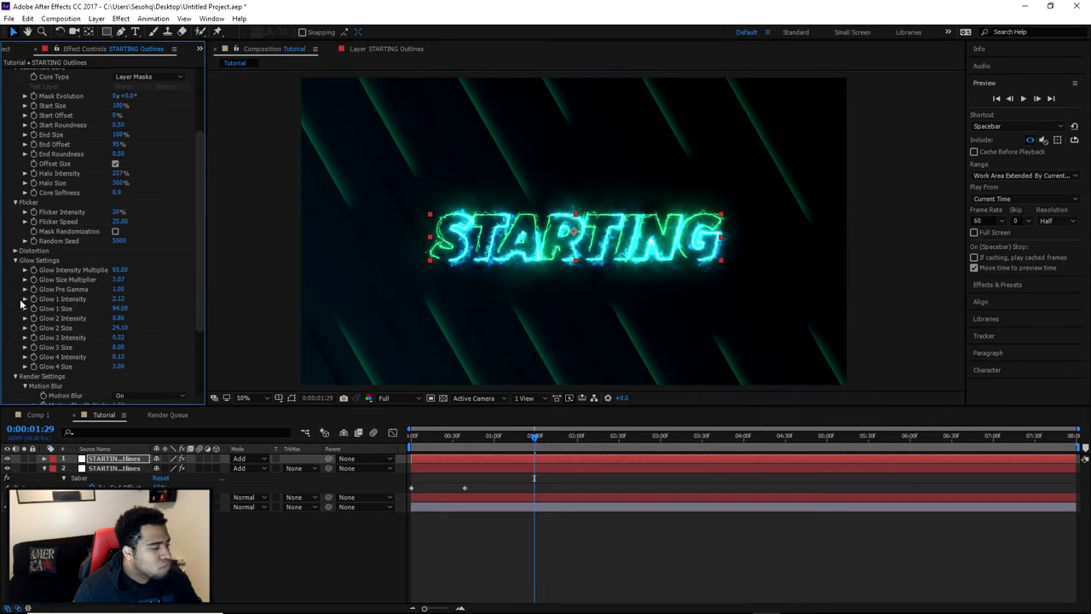
scroll(18, 294, down, 2)
Set the Glow Distortion Noise Aspect Ratio to 0.30 in the top STARTING Outlines layer's Saber effect and inspect the letters
click(15, 173)
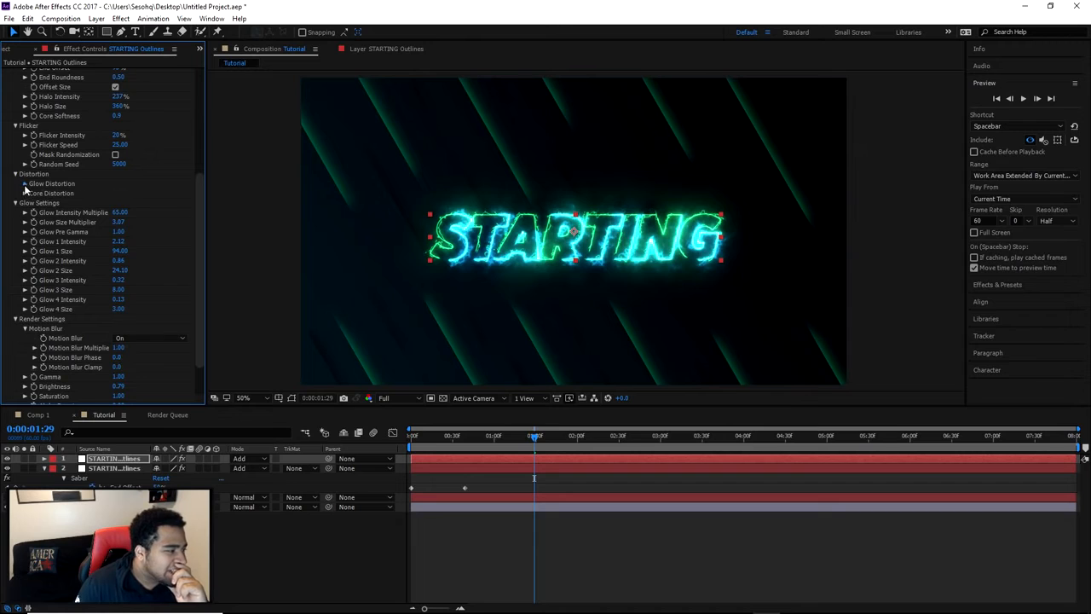
click(24, 185)
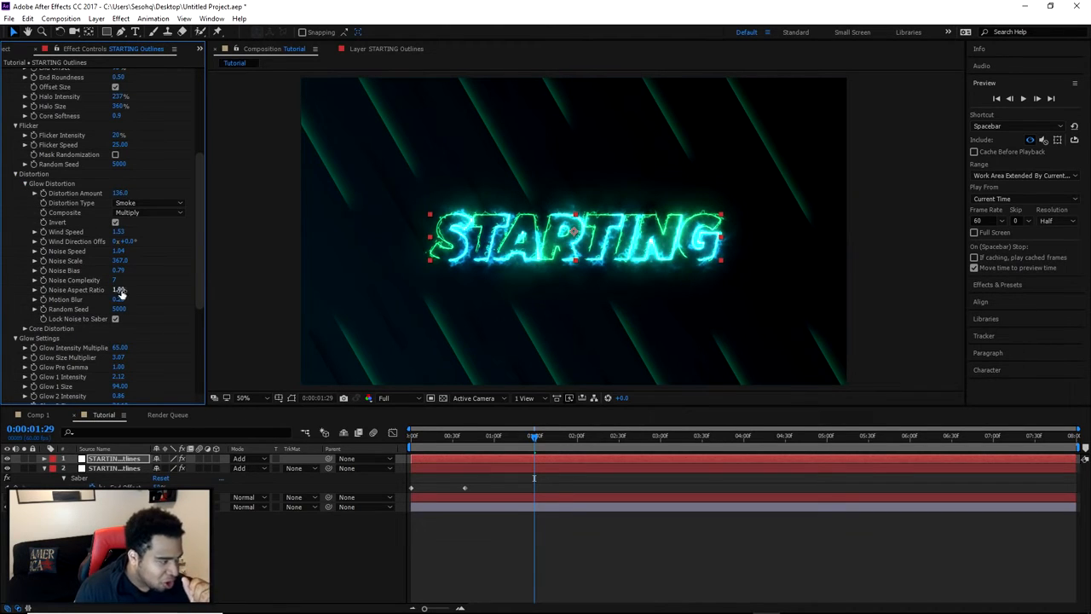
drag(113, 290, 92, 289)
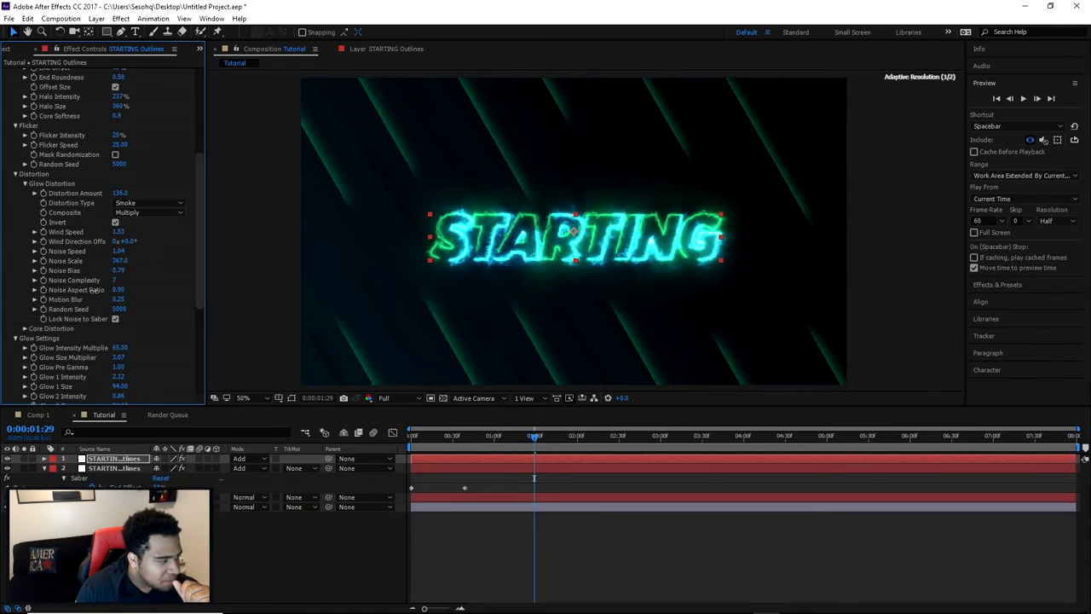
click(119, 290)
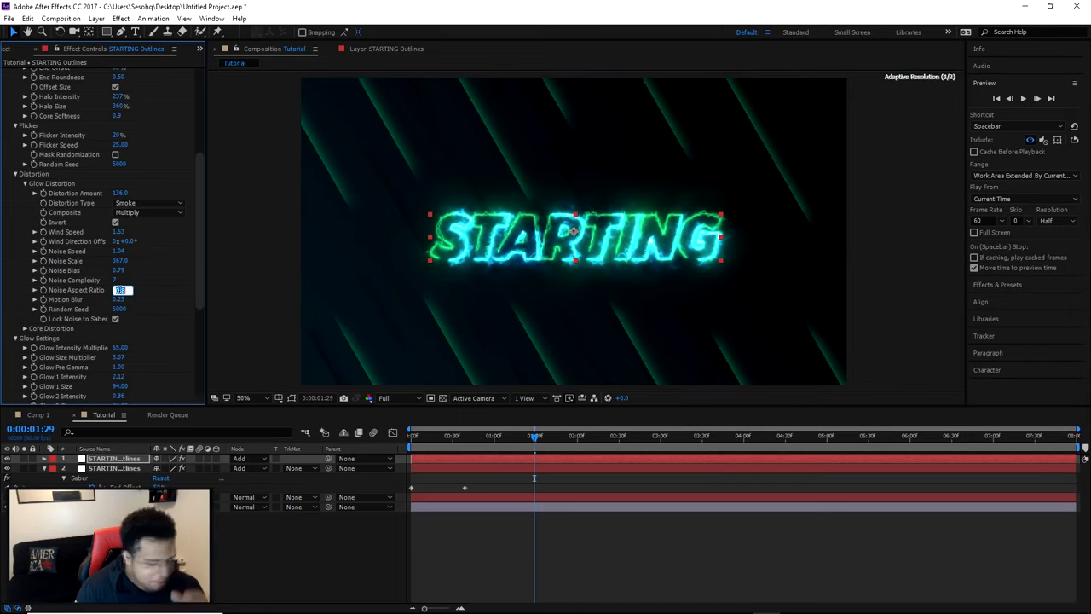
text(.3)
key(Return)
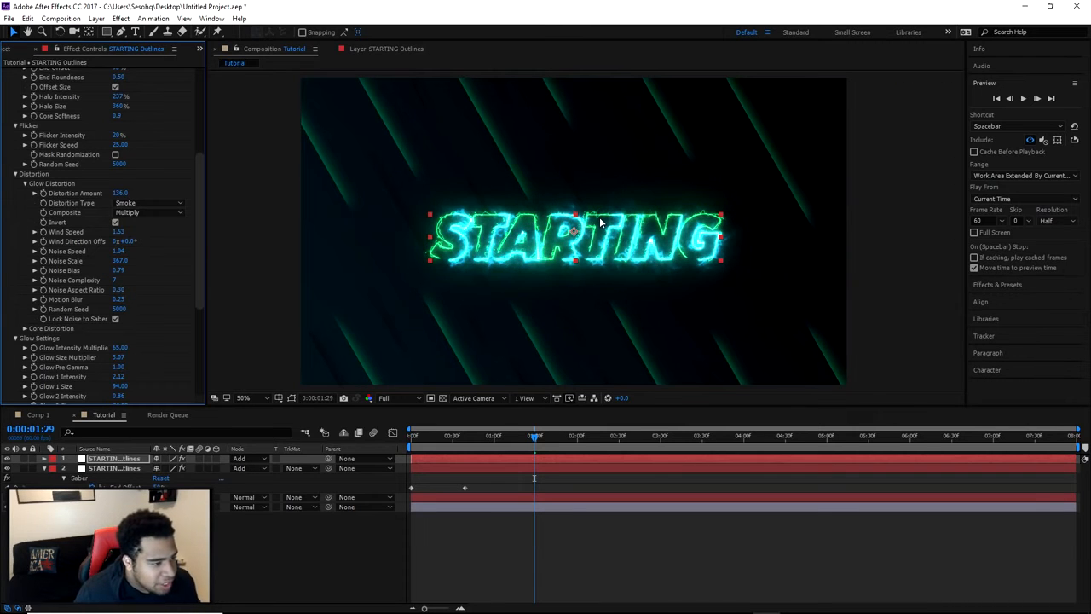
scroll(599, 216, up, 4)
scroll(599, 217, down, 2)
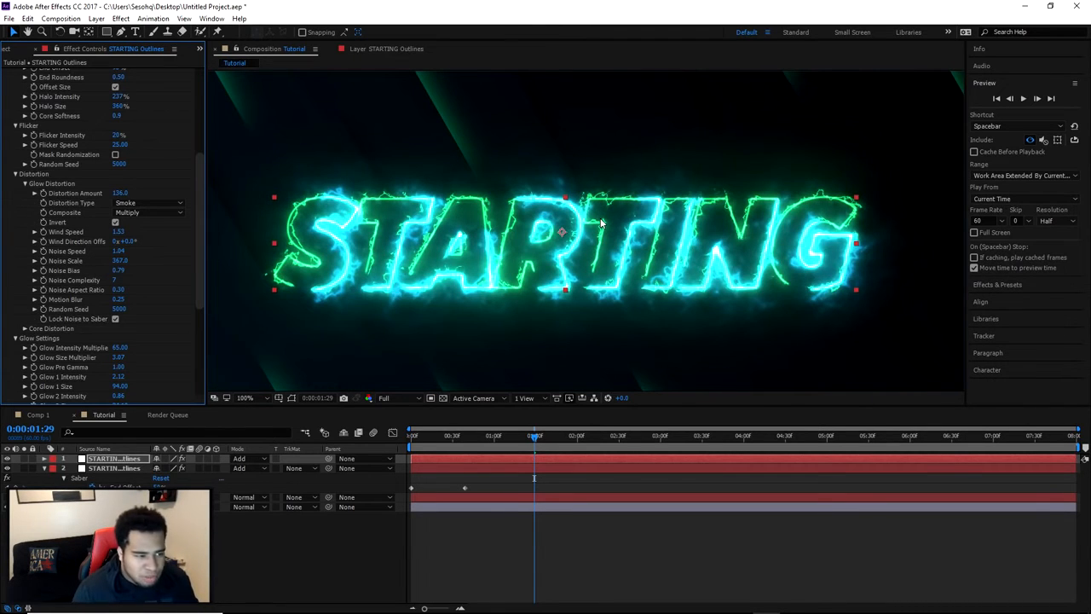
Reveal the Glow Distortion settings of the lower STARTING Outlines layer's Saber effect
key(ctrl+Down)
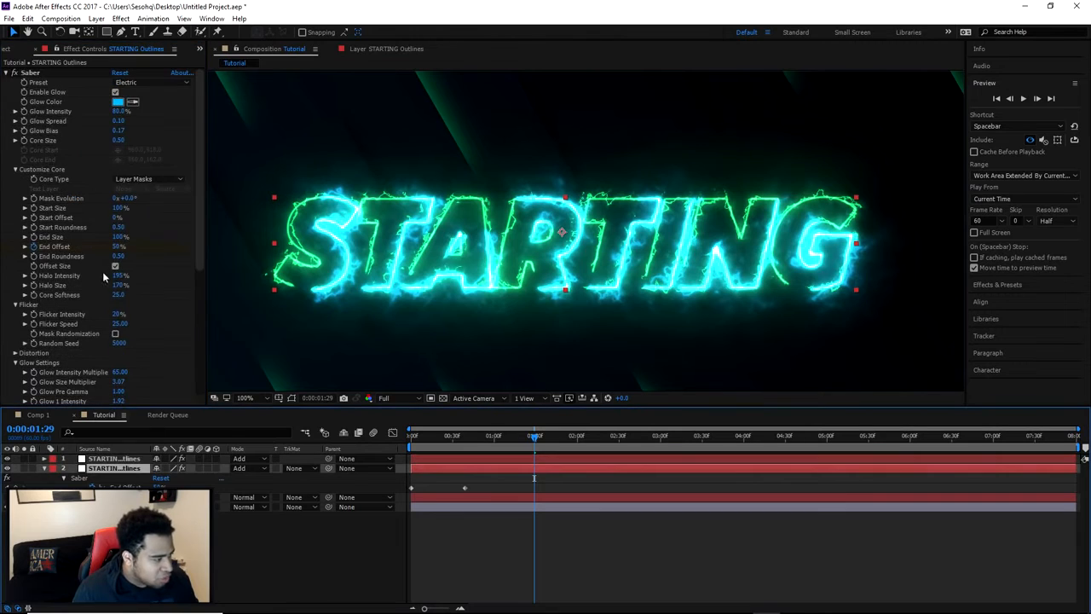
scroll(142, 285, down, 6)
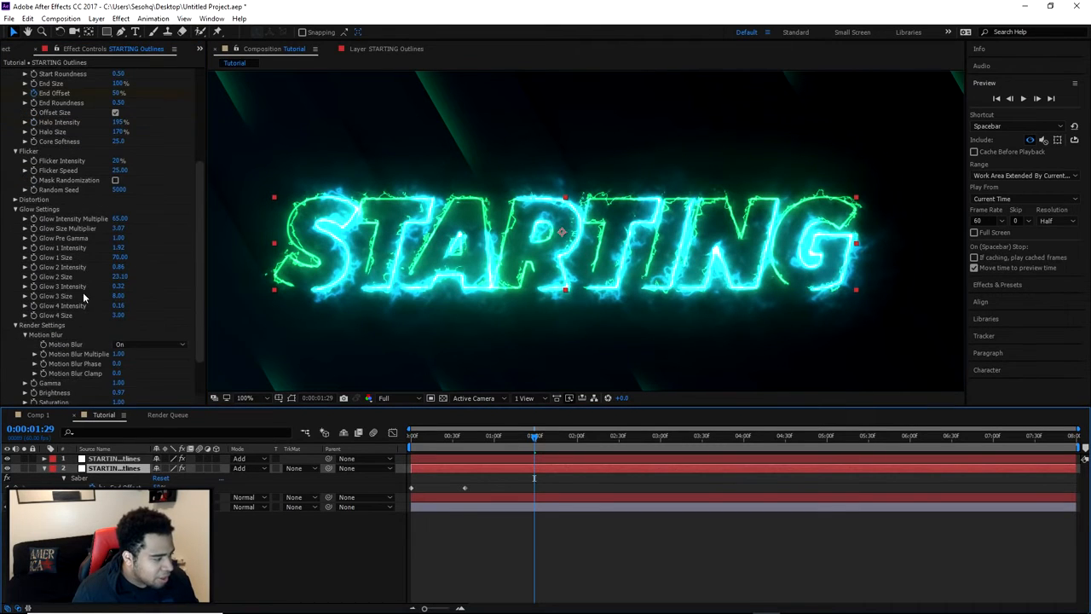
scroll(67, 287, down, 2)
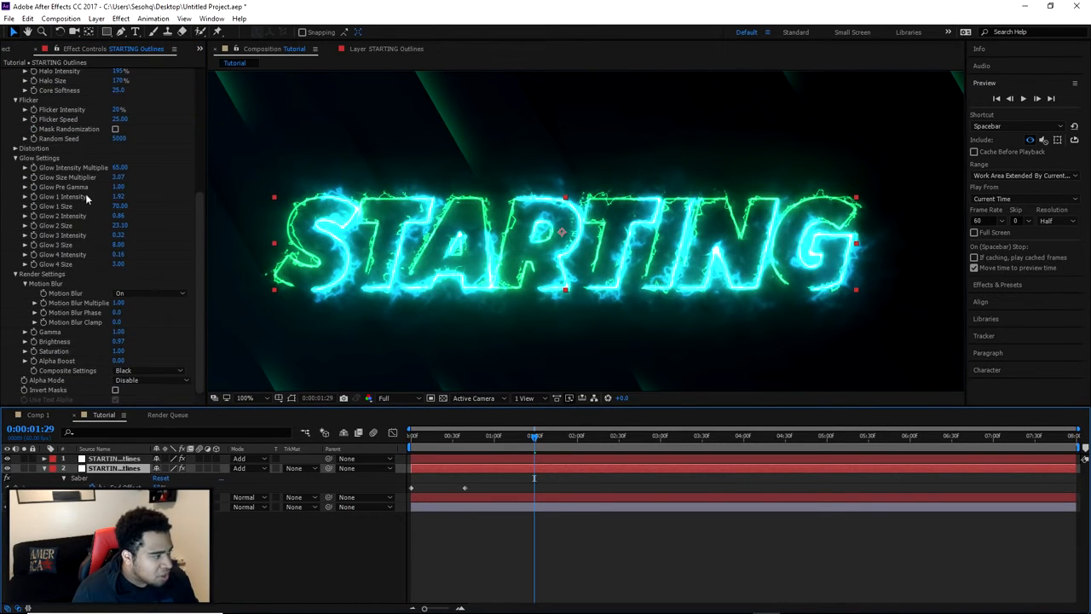
click(14, 149)
click(25, 158)
Try a Noise Aspect Ratio of 0.3 on the lower STARTING Outlines layer's glow distortion, and return it to 1
click(117, 264)
text(.3)
key(Return)
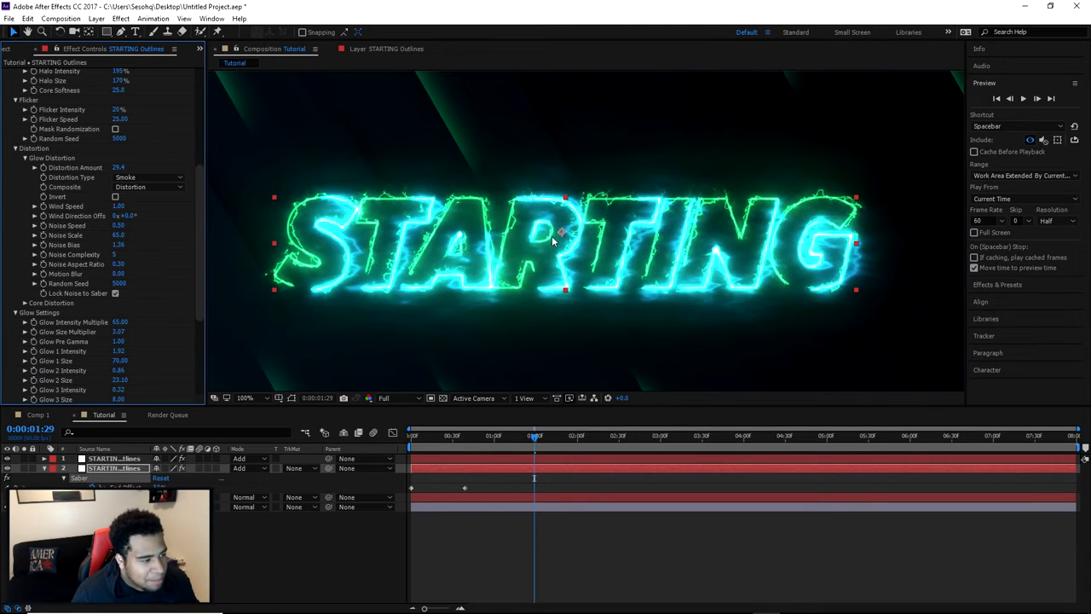
scroll(559, 234, down, 1)
scroll(564, 227, up, 1)
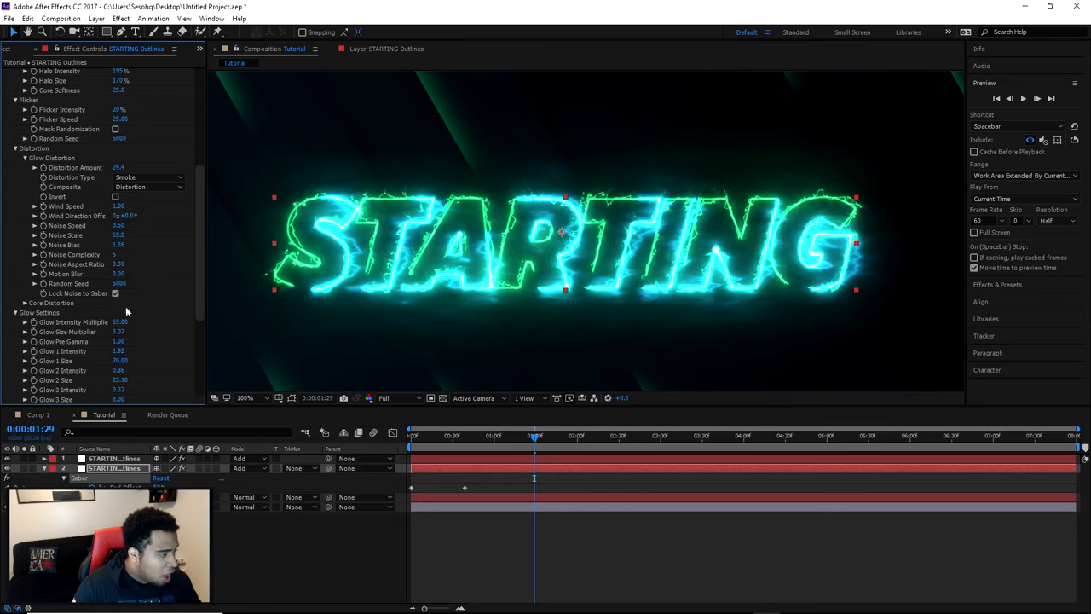
click(119, 264)
text(1)
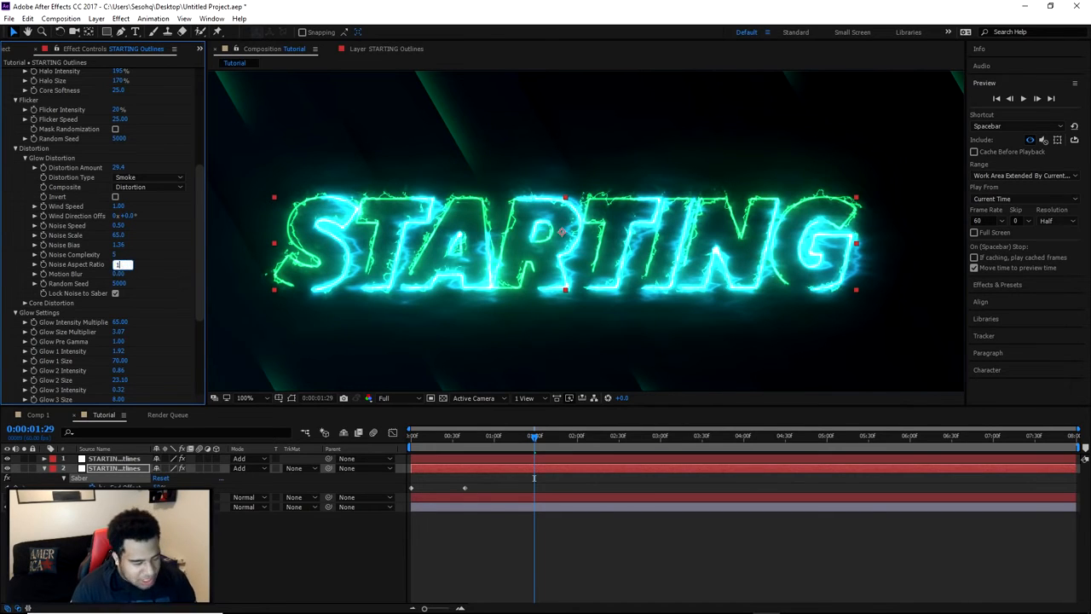
key(Return)
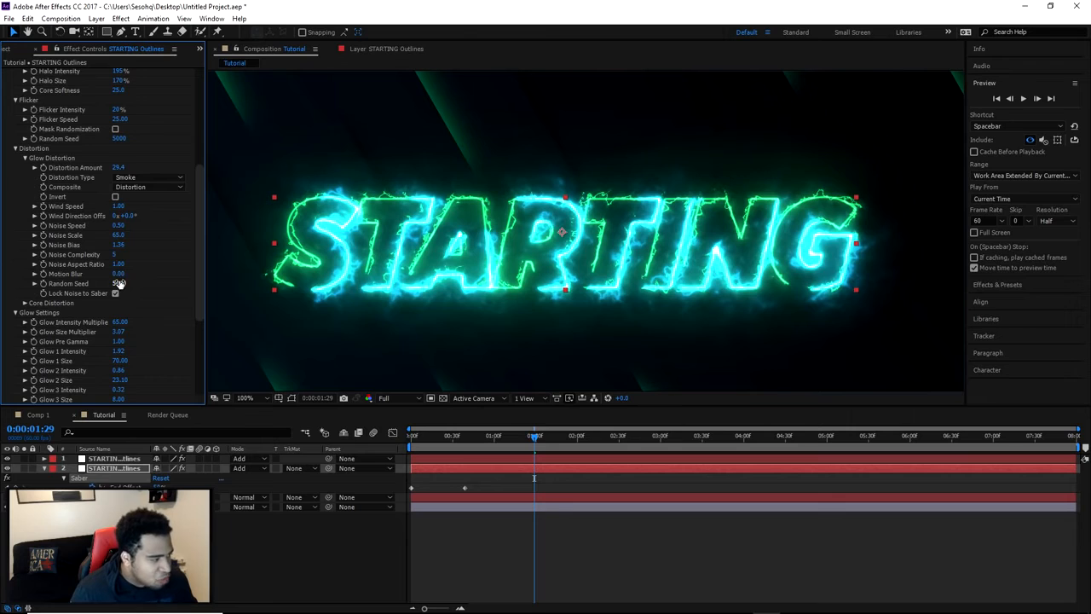
Set the lower STARTING Outlines layer's Glow Distortion Random Seed to 44000 and check the whole frame at 0:00:00:18
drag(119, 283, 143, 285)
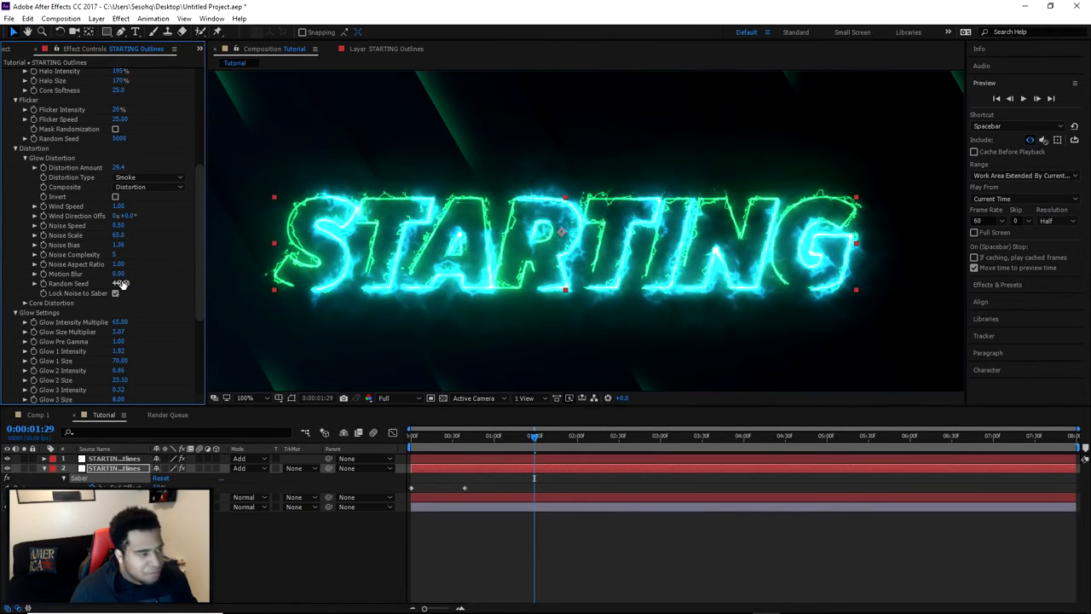
drag(530, 435, 435, 433)
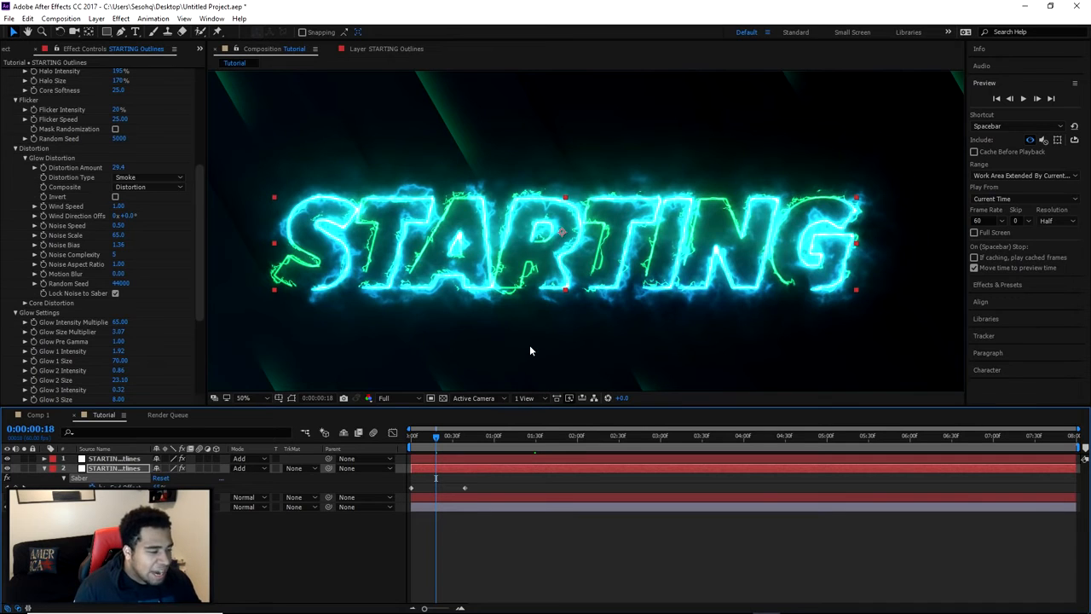
key(comma)
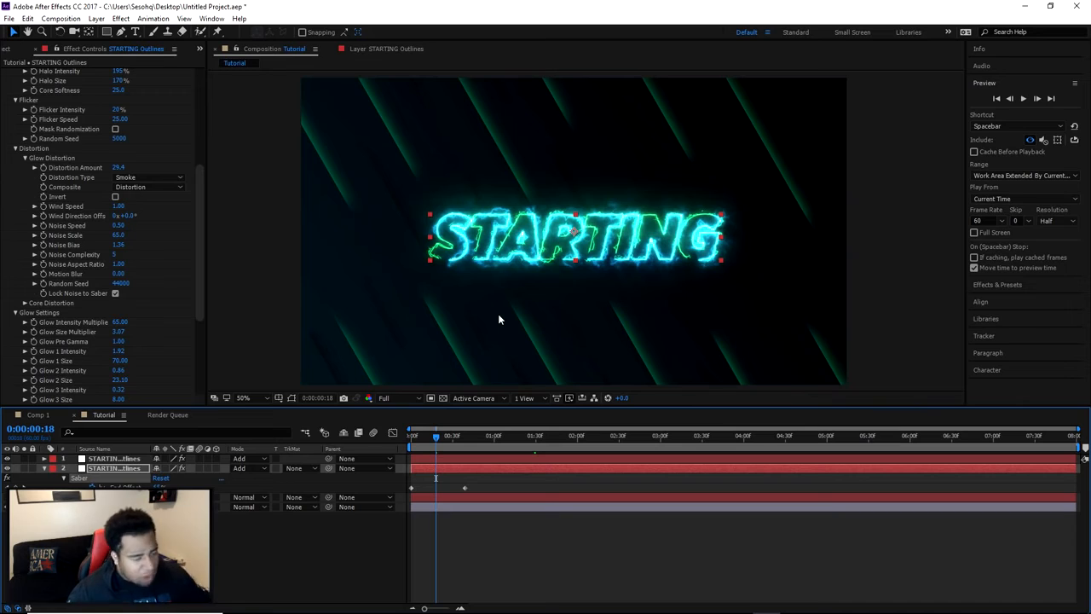
click(605, 290)
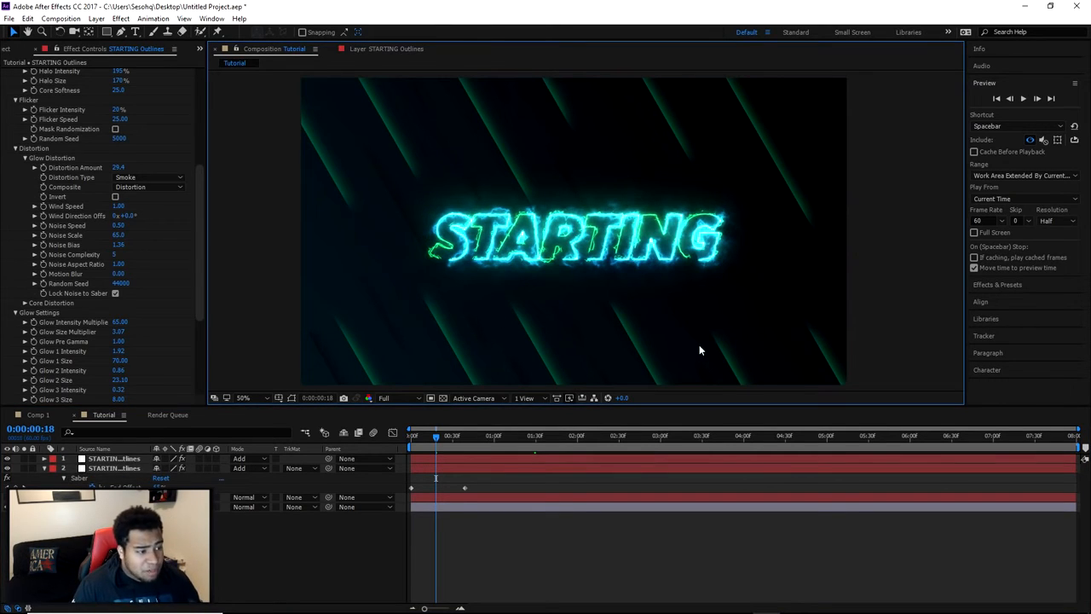
Compare with the finished STARTING glow in Comp 1 at 0:00:00:34 and return to the Tutorial composition
click(41, 414)
drag(481, 438, 457, 435)
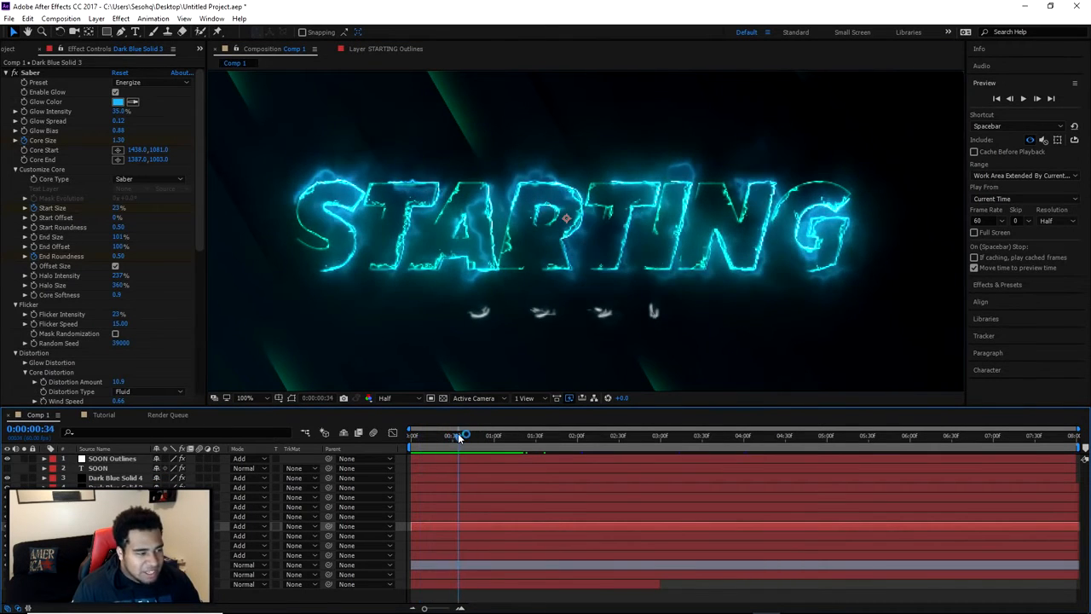
click(103, 415)
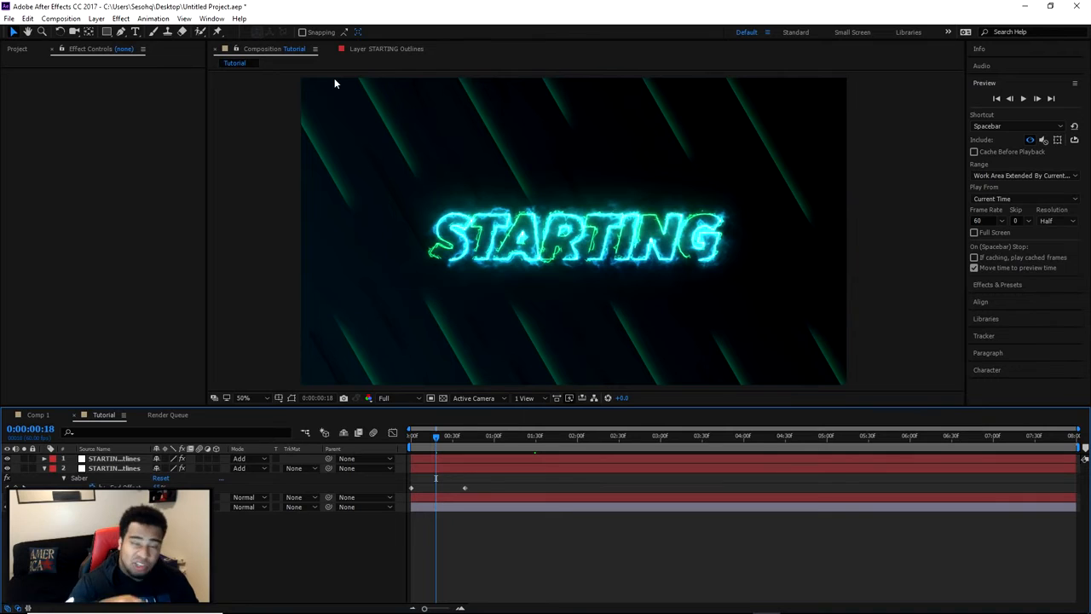
Add a full-frame 1920 × 1080 px dark blue solid layer to the Tutorial composition
right_click(153, 414)
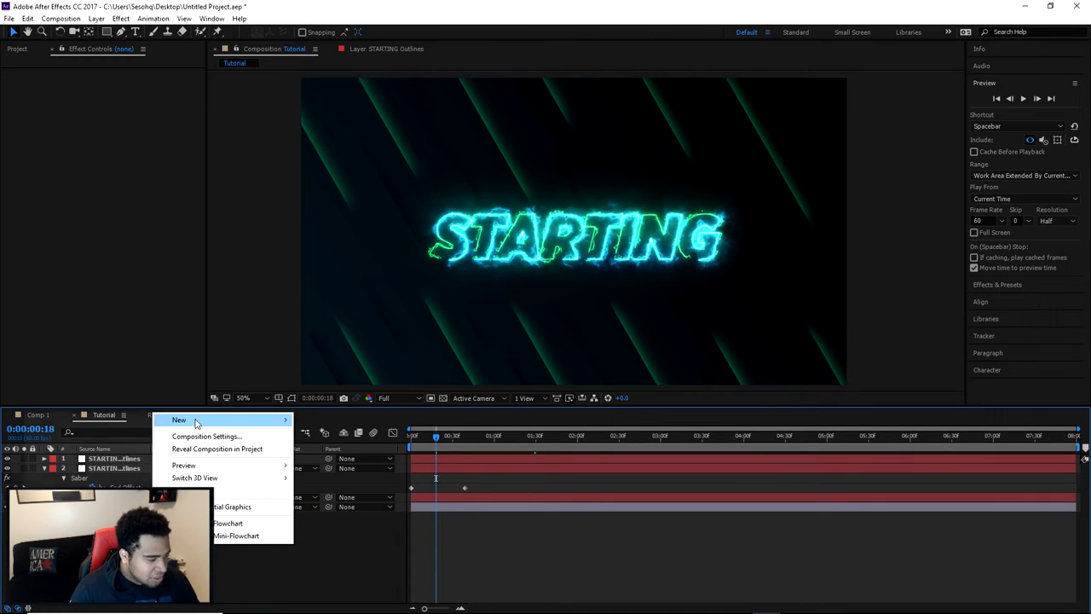
mouse_move(195, 421)
click(51, 448)
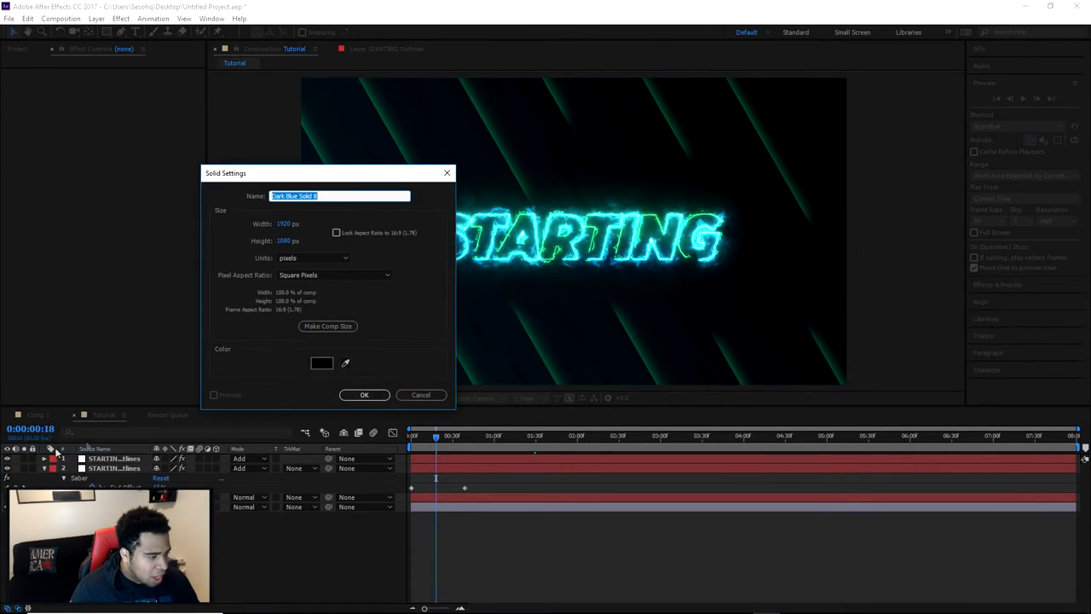
click(365, 395)
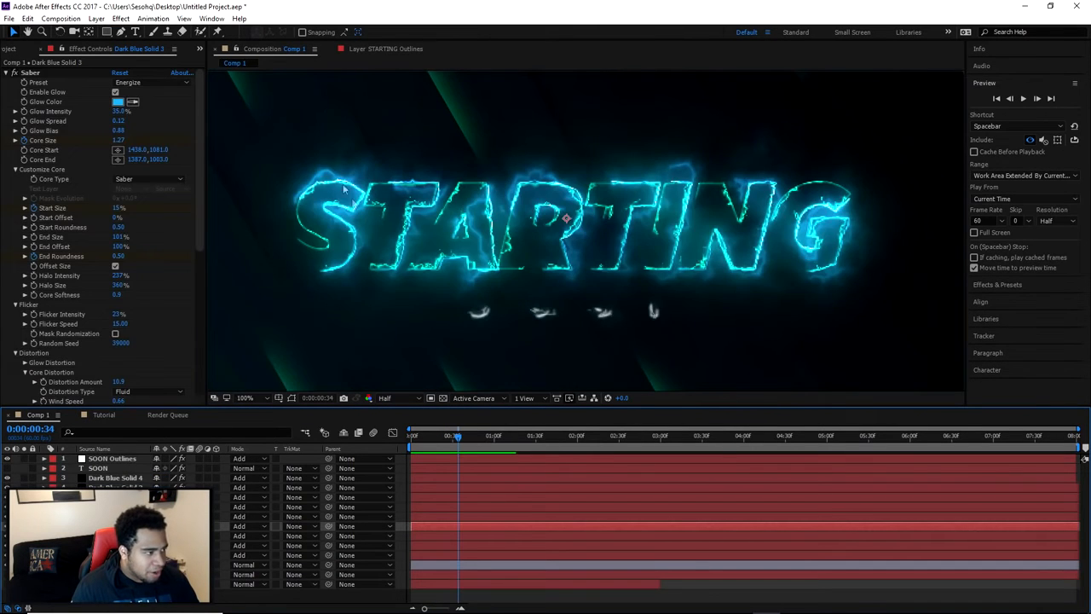
Examine the finished scene's glowing beams across the whole frame in Comp 1 at 0:00:00:58 and return to the Tutorial composition
key(comma)
key(comma)
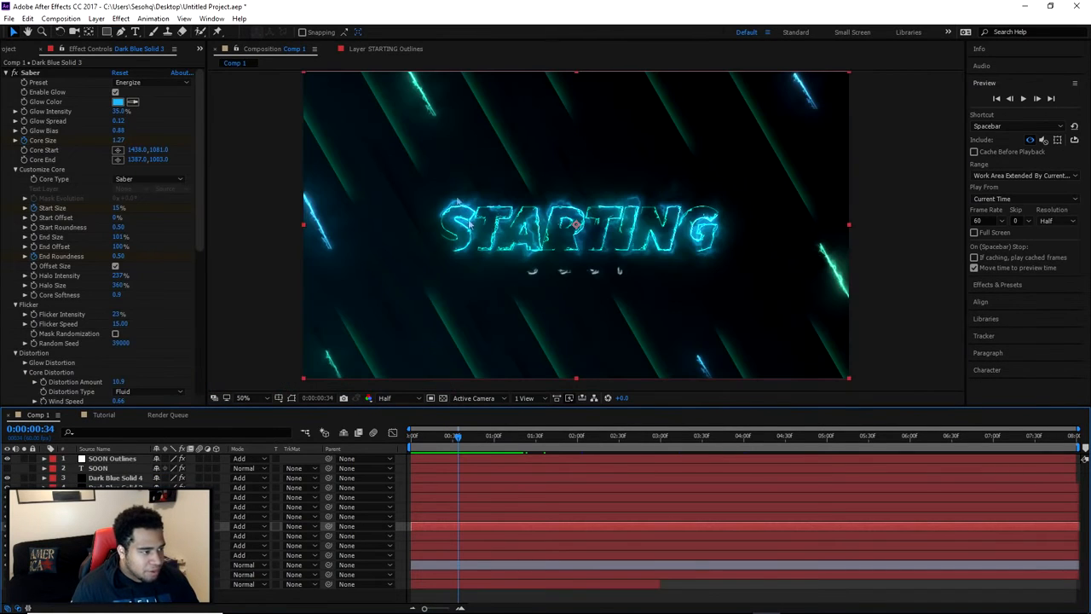
click(492, 438)
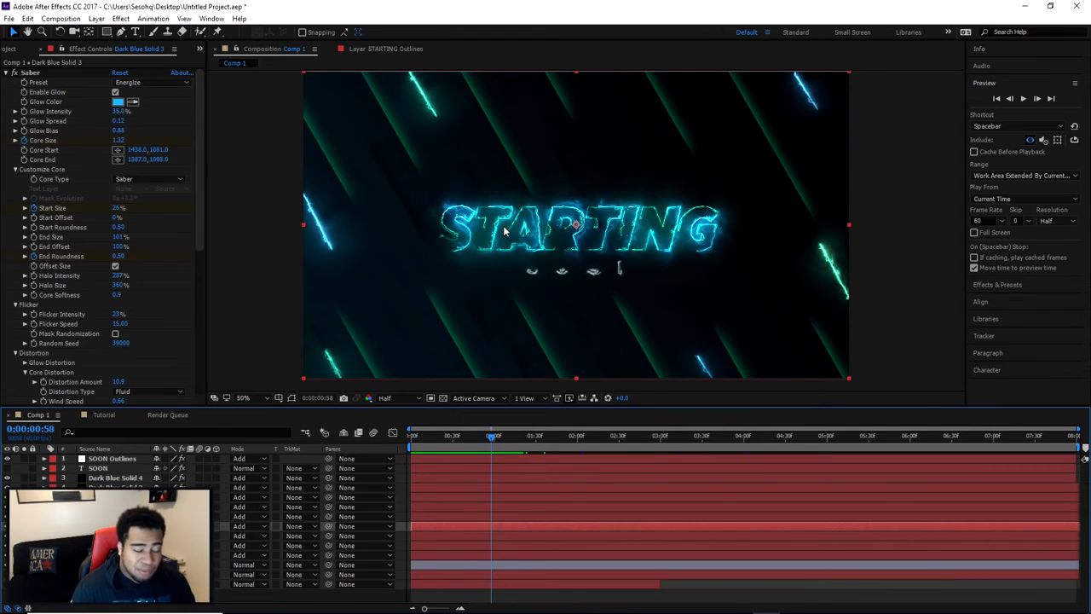
click(109, 416)
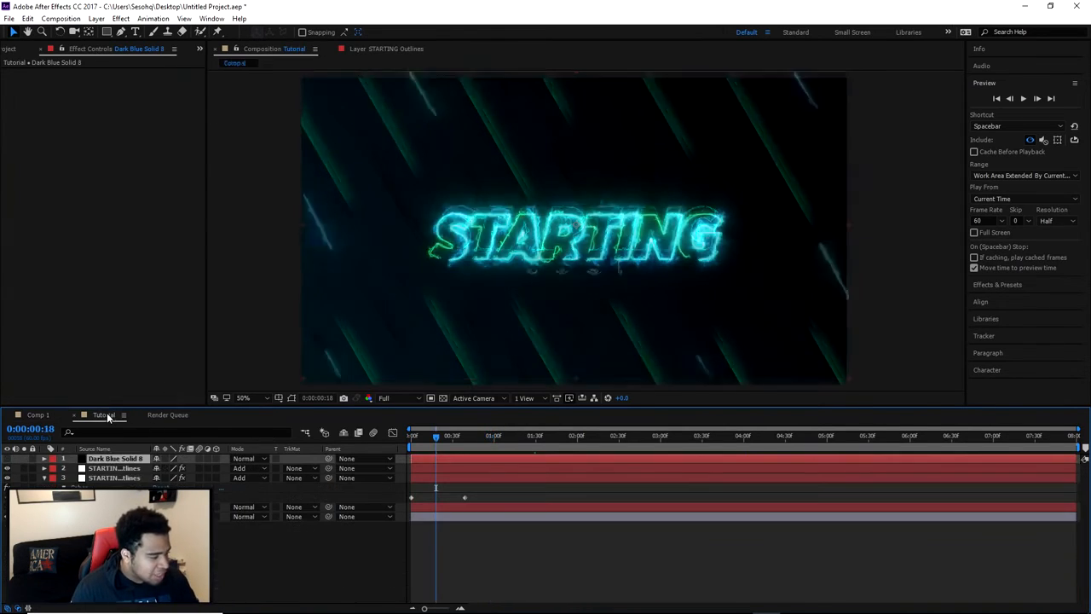
Try black as the Saber Glow Color on the upper STARTING Outlines layer and undo the change
click(107, 470)
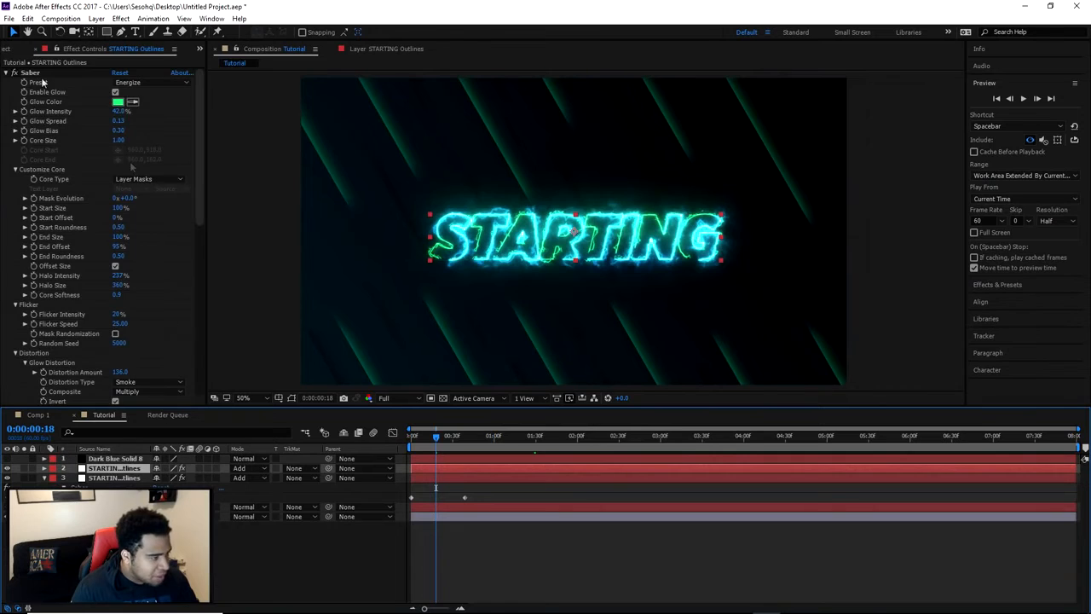
click(117, 102)
click(589, 454)
click(837, 313)
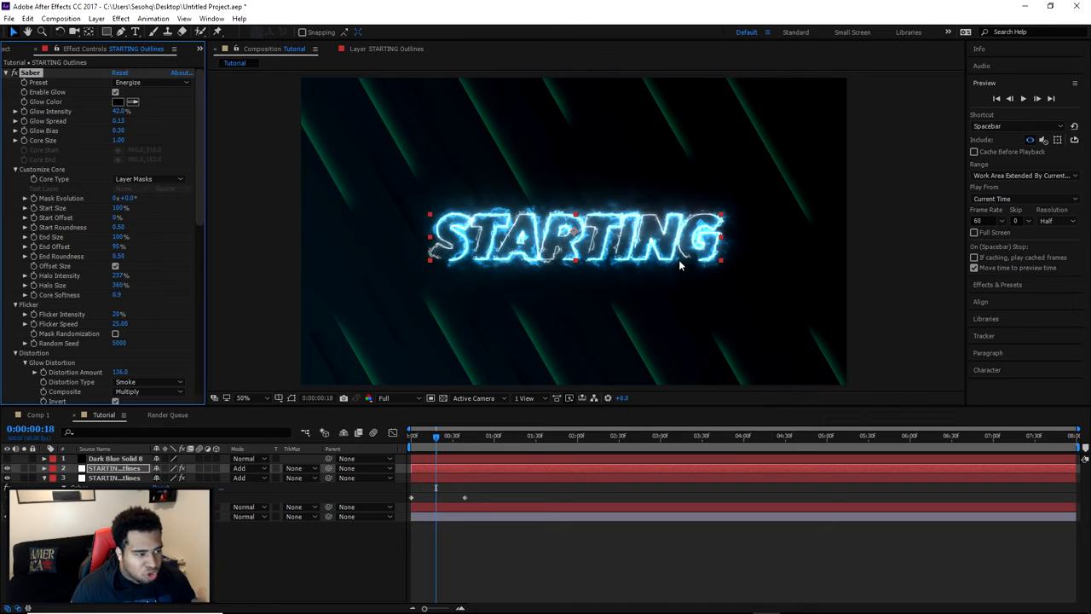
key(ctrl+z)
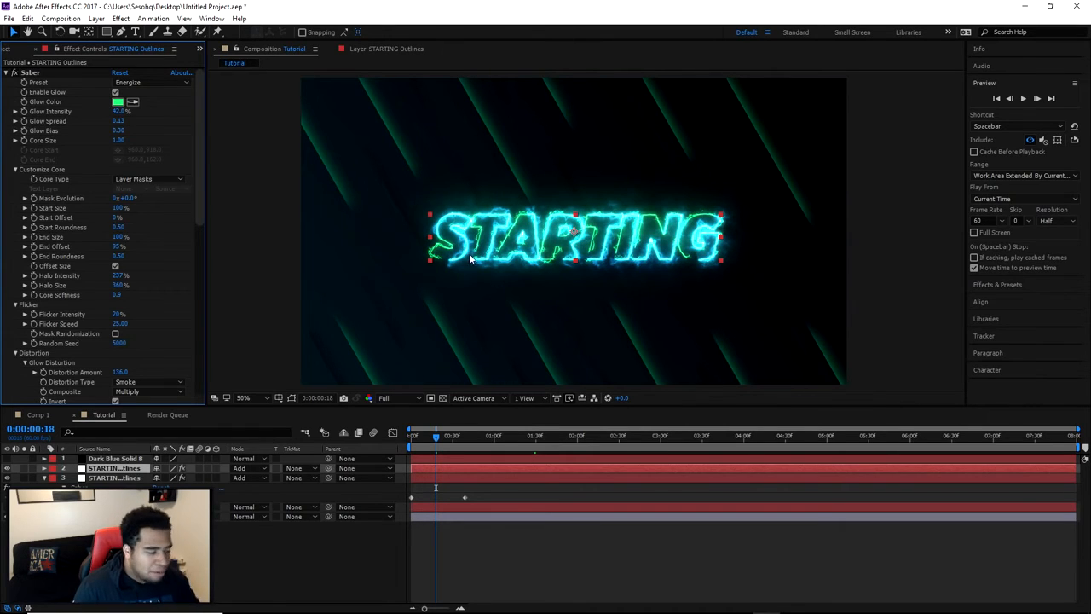
Turn on the visibility of the new solid layer and apply the Saber effect to it
click(112, 459)
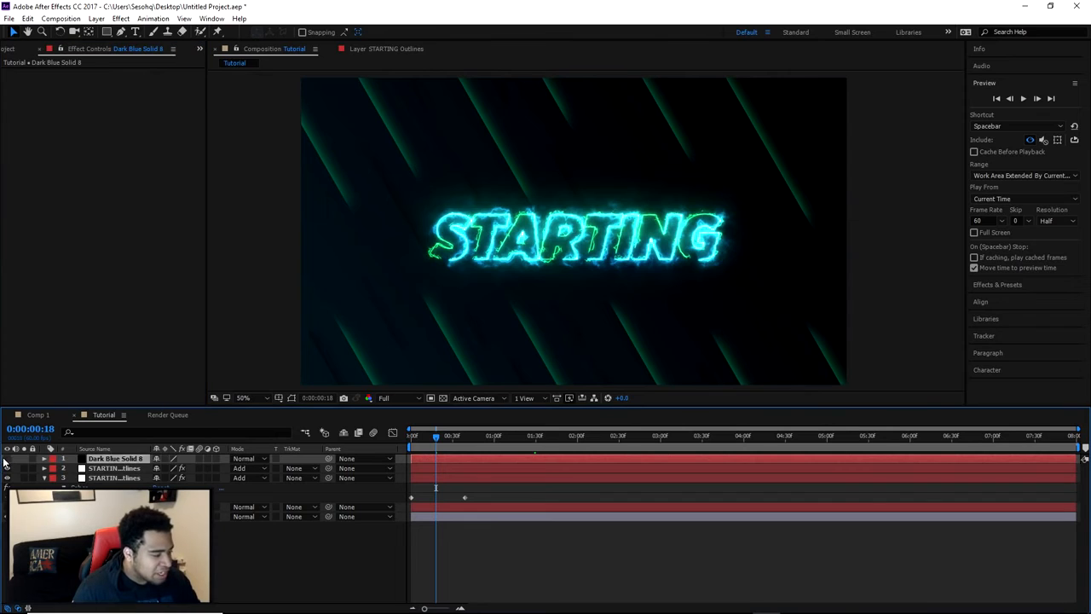
click(7, 459)
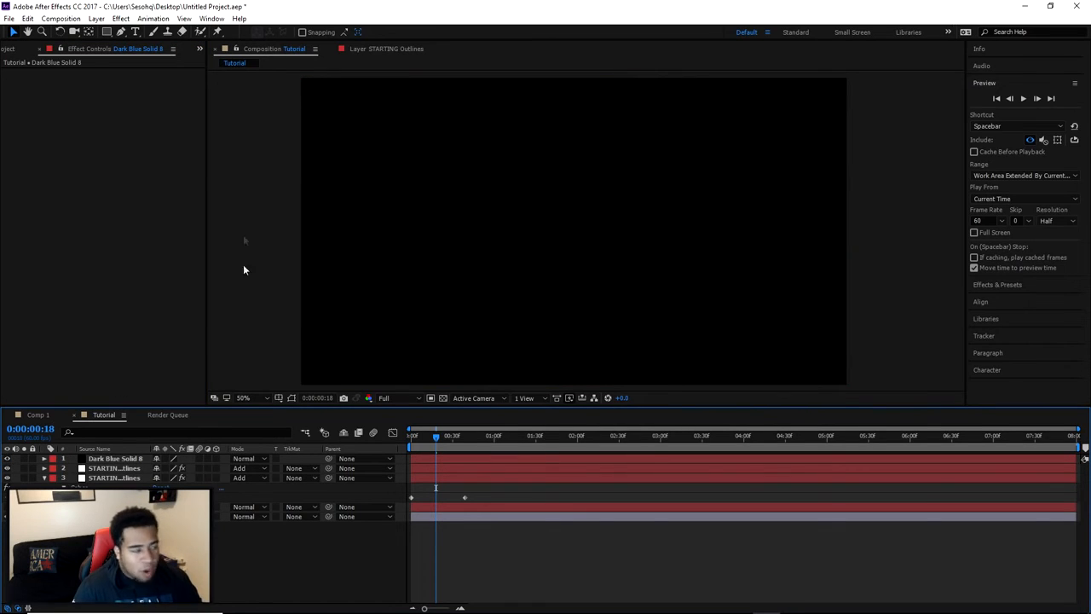
click(996, 283)
drag(988, 138, 117, 460)
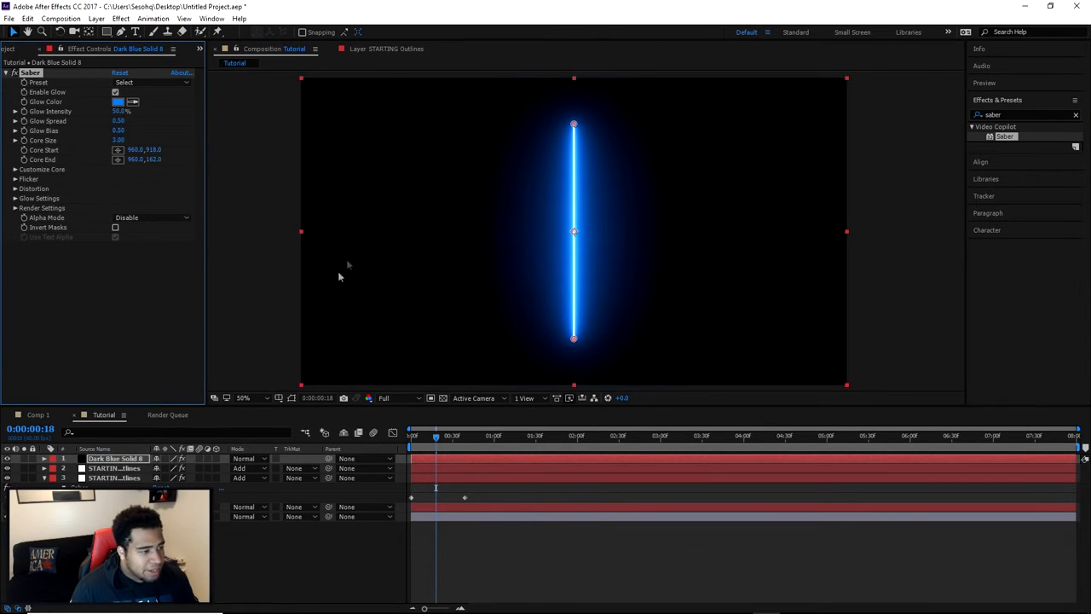
Set the solid layer's blending mode to Add and its Saber preset to Electric
click(266, 458)
click(290, 235)
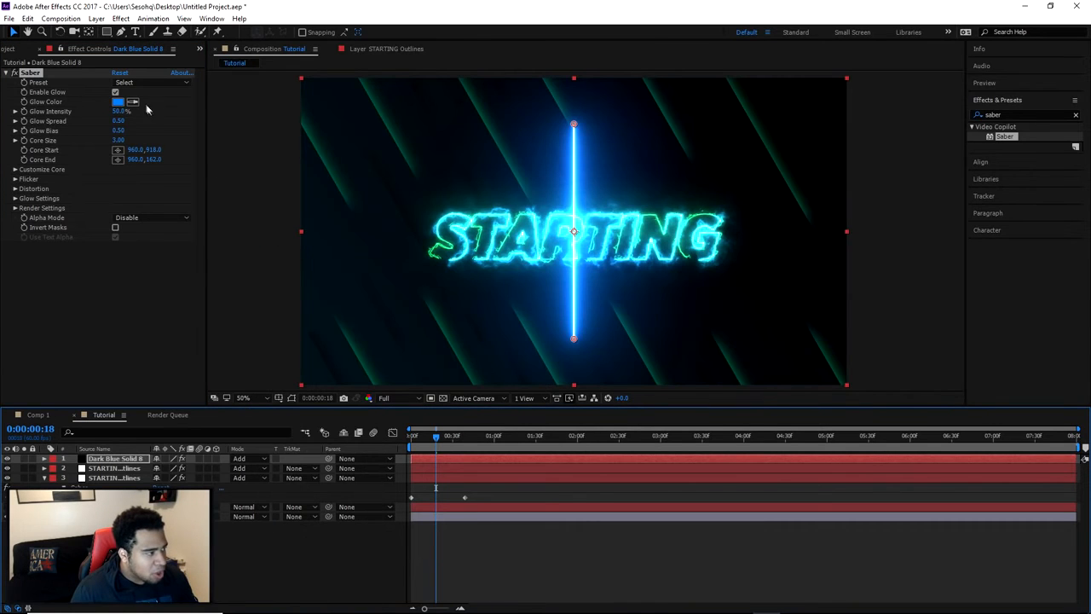
click(136, 81)
click(183, 97)
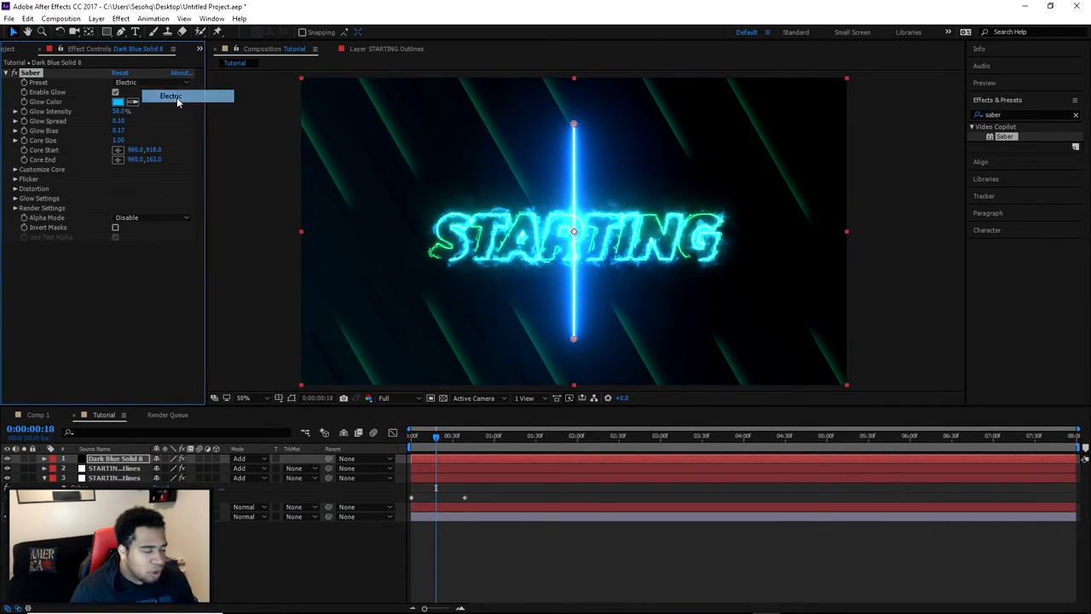
Place the saber beam diagonally in the frame's upper-left area, with Core End about 82, 0 and Core Start about 316, 422
drag(575, 126, 324, 78)
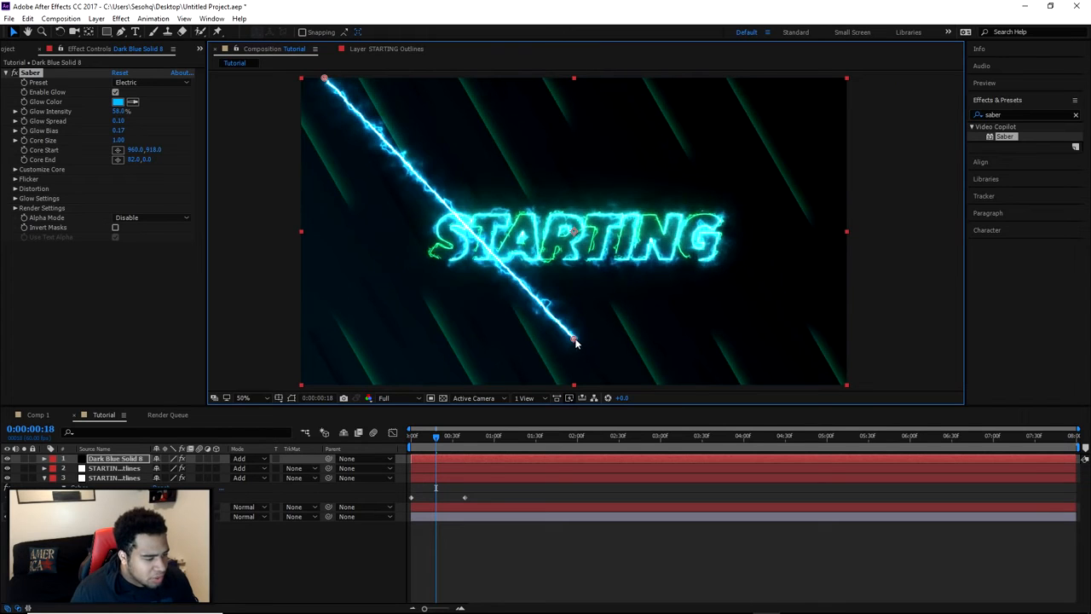
drag(576, 339, 391, 197)
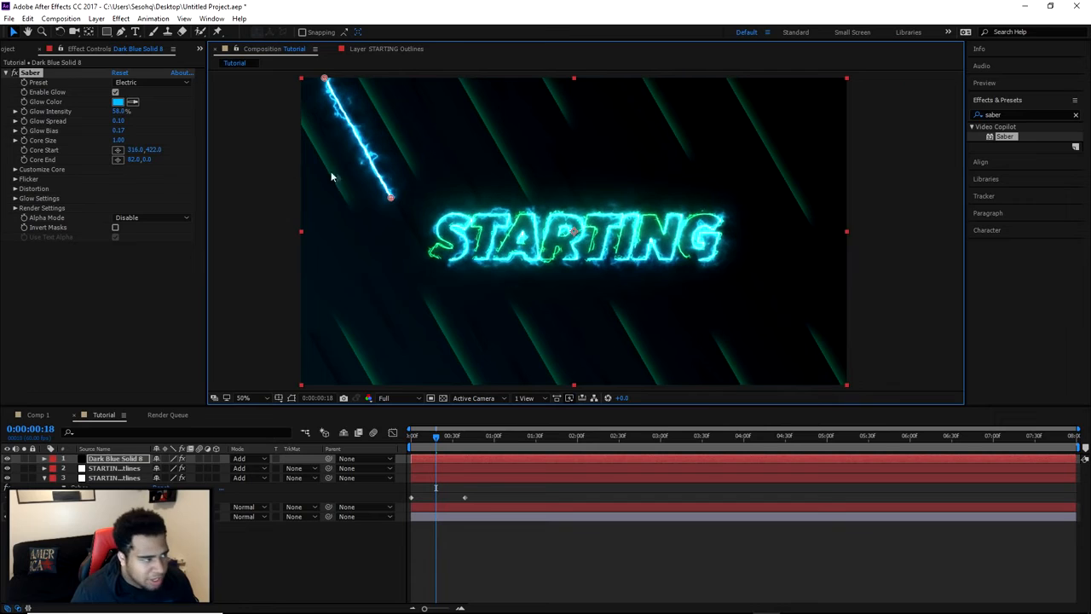
click(261, 165)
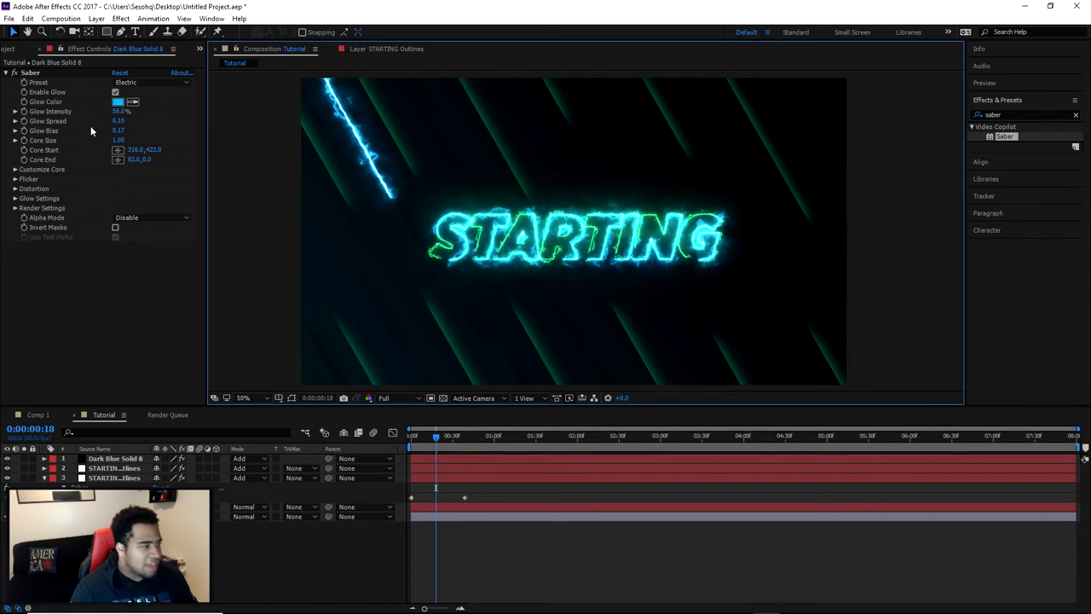
Try a Saber Core Size of 0.3 on the solid layer's beam
click(119, 139)
text(1)
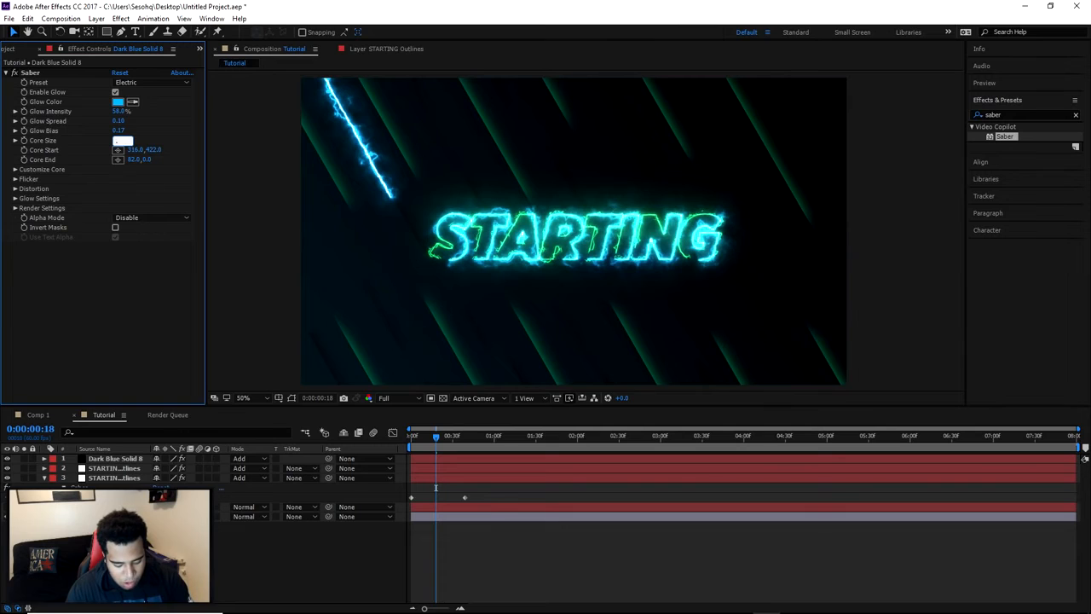
key(Return)
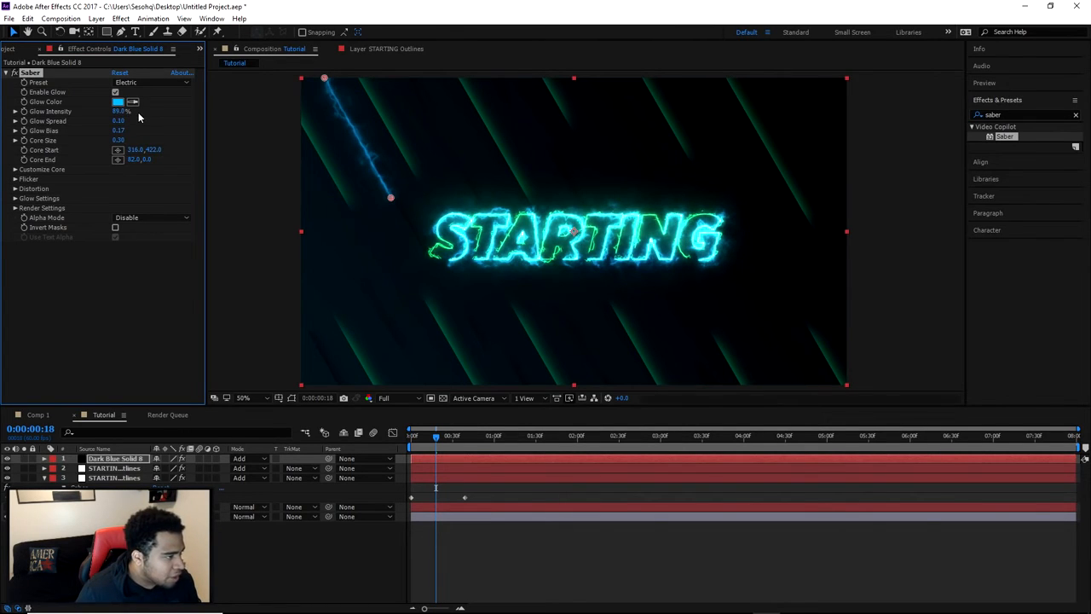
Raise the beam's Saber Glow Intensity to 106% and its Glow Bias to 0.35
drag(127, 112, 125, 132)
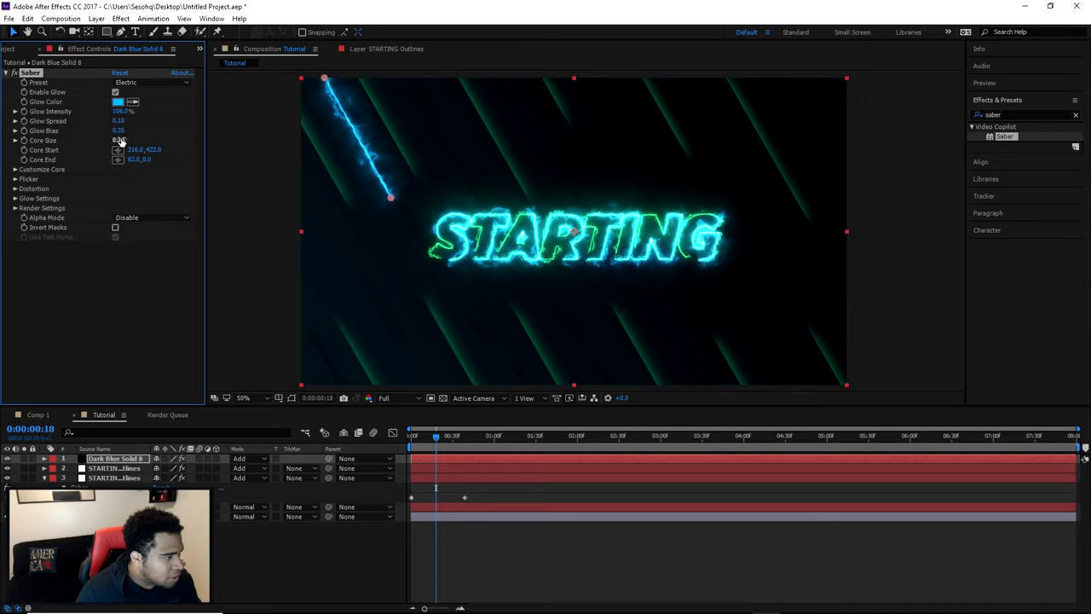
click(120, 132)
Try a Core Size of 0.2 on the beam, and set it to 0.4
click(118, 141)
text(0.2)
key(Return)
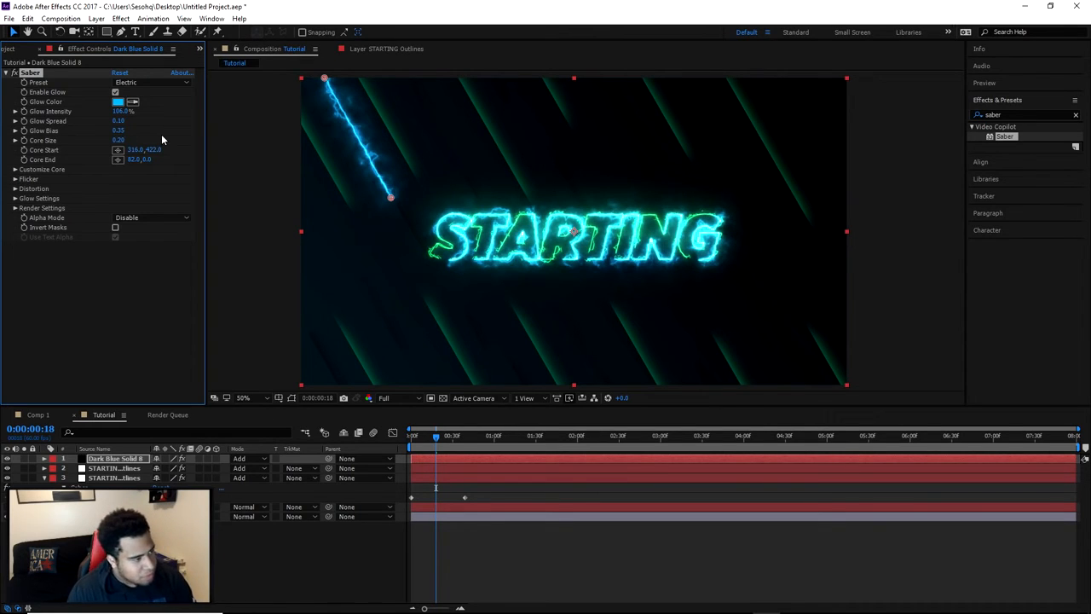
click(119, 140)
text(.4)
key(Return)
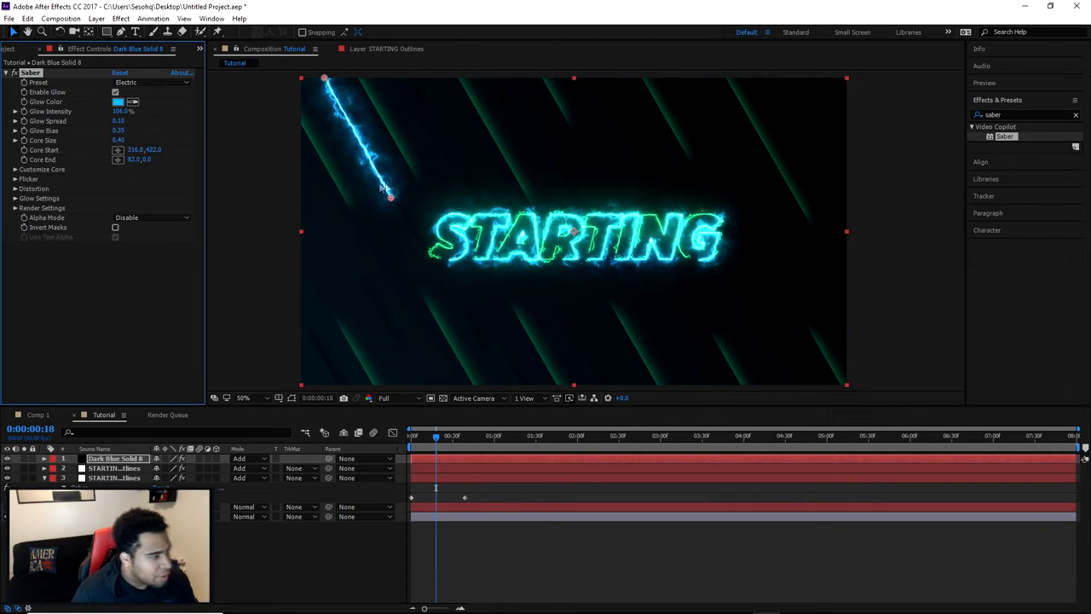
Set the beam's Core Distortion Random Seed to 33000 and its Glow Distortion Random Seed to 67000
scroll(434, 161, down, 2)
scroll(469, 166, up, 2)
drag(541, 206, 528, 202)
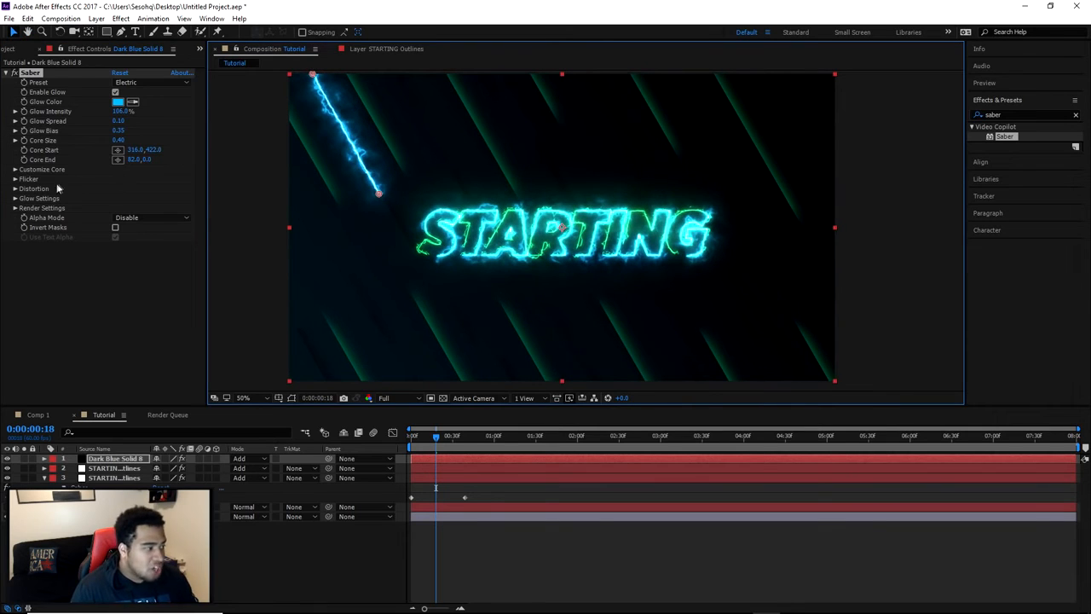
click(15, 197)
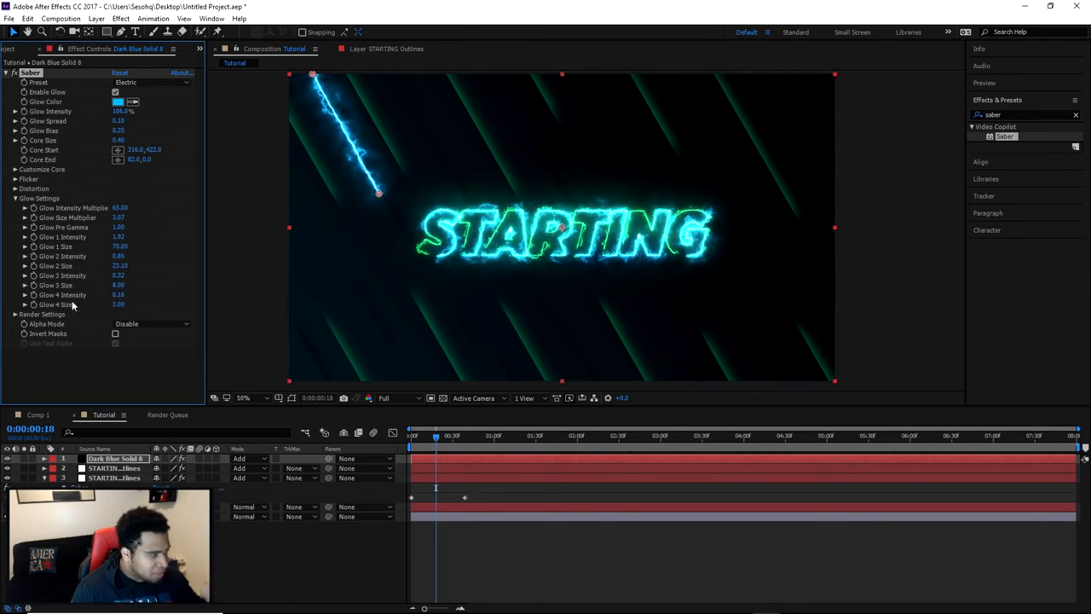
click(15, 189)
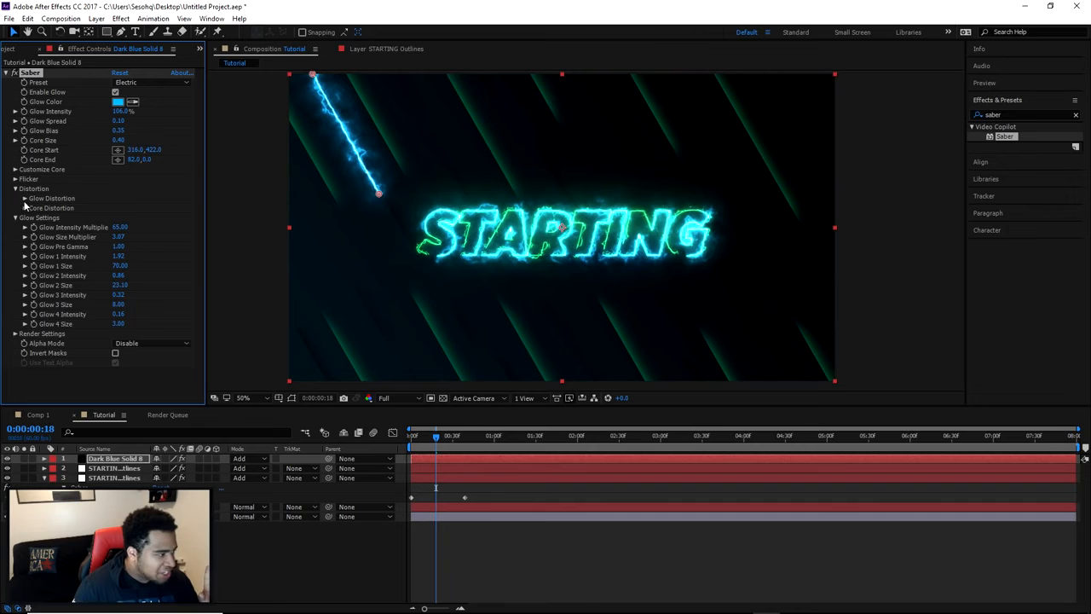
click(24, 199)
click(24, 344)
scroll(76, 315, down, 4)
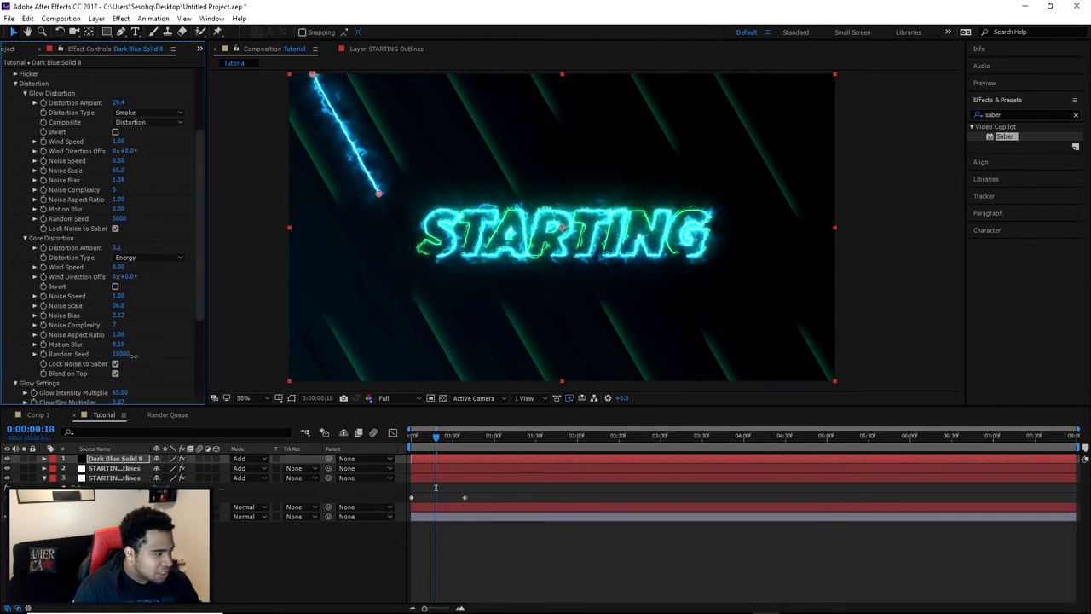
drag(130, 355, 142, 359)
drag(123, 220, 151, 219)
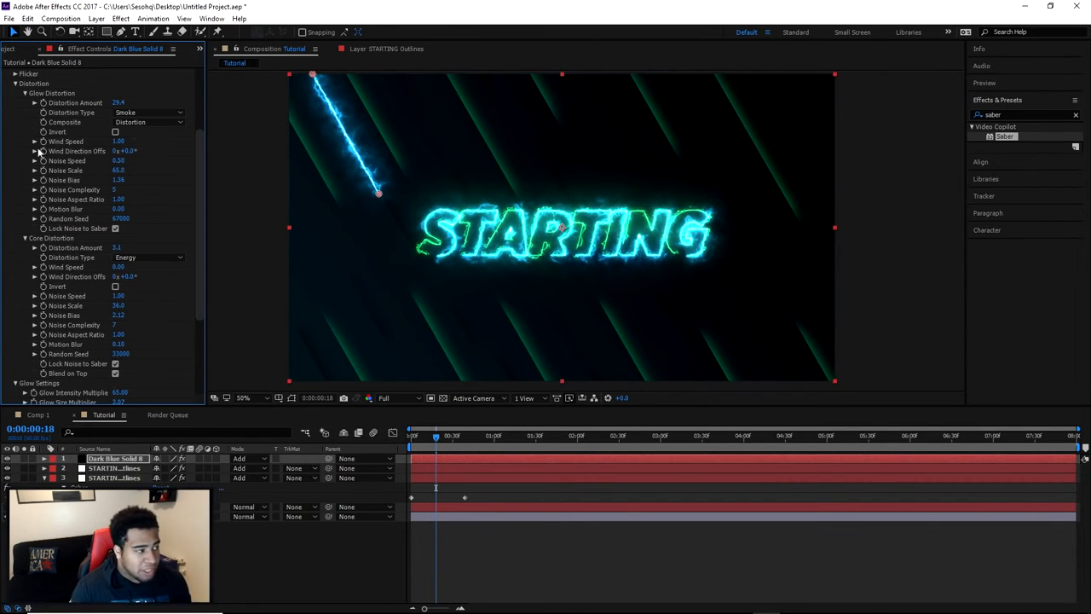
scroll(108, 143, up, 3)
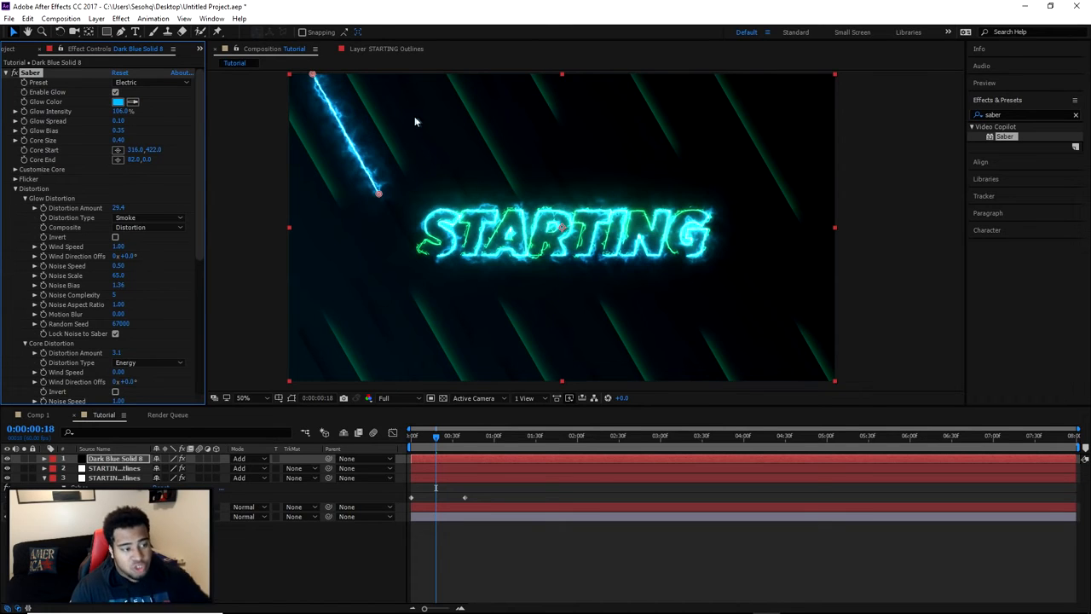
Duplicate the solid layer that carries the blue saber beam
key(comma)
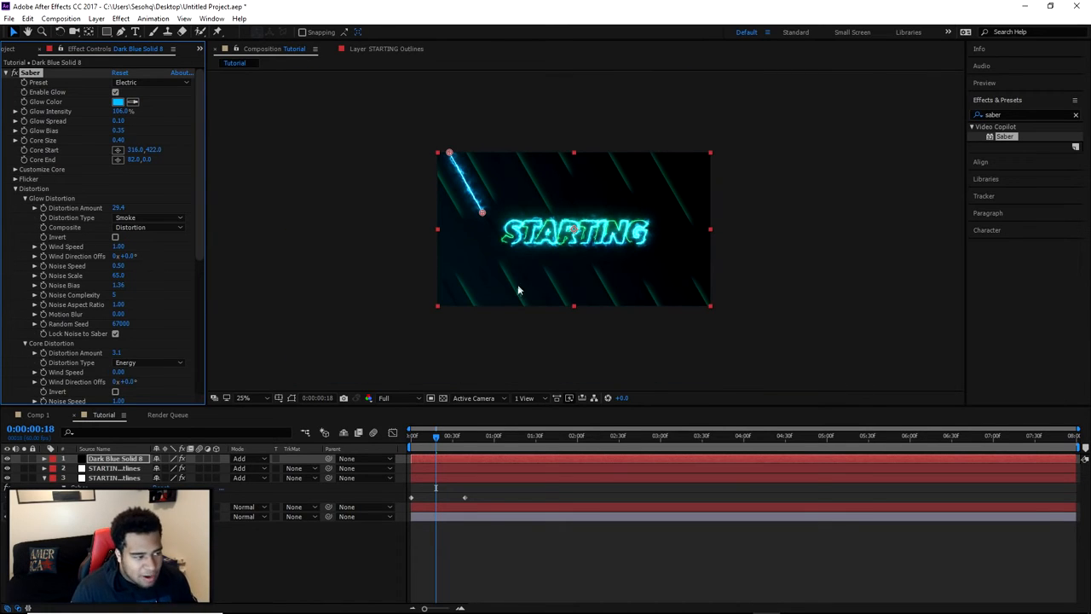
click(126, 460)
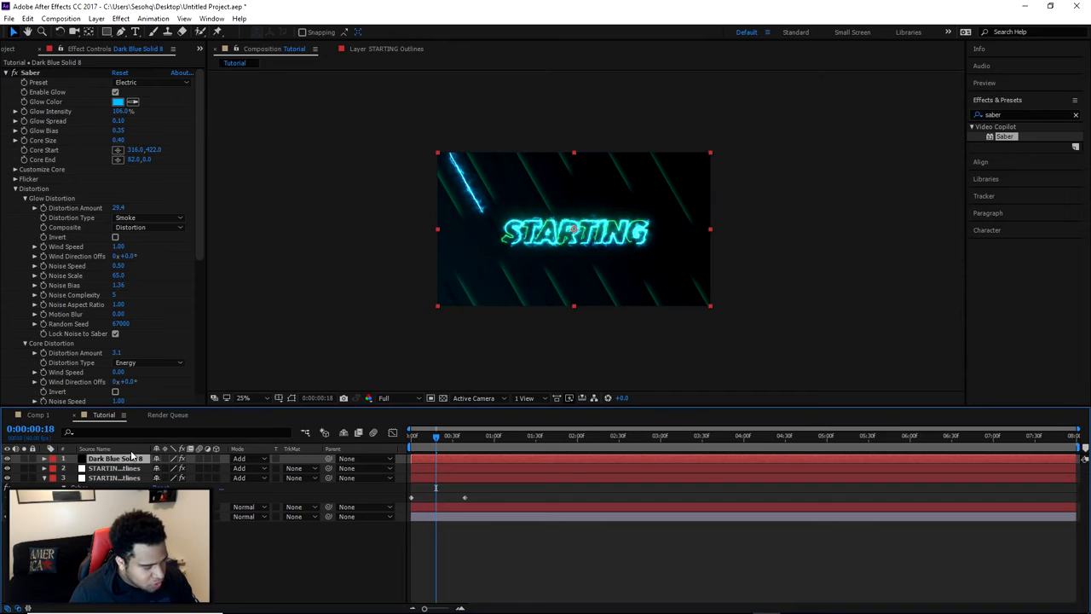
key(ctrl+d)
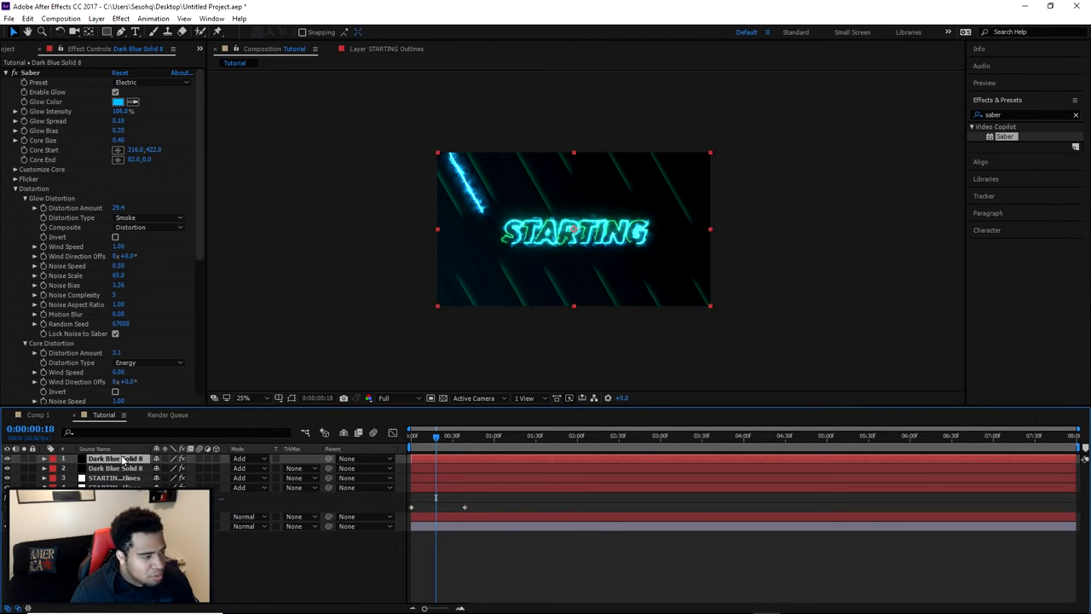
Move the duplicate's beam to the frame's lower-right corner, with Core Start about 1620, 954 and Core End about 1722, 1124
click(36, 73)
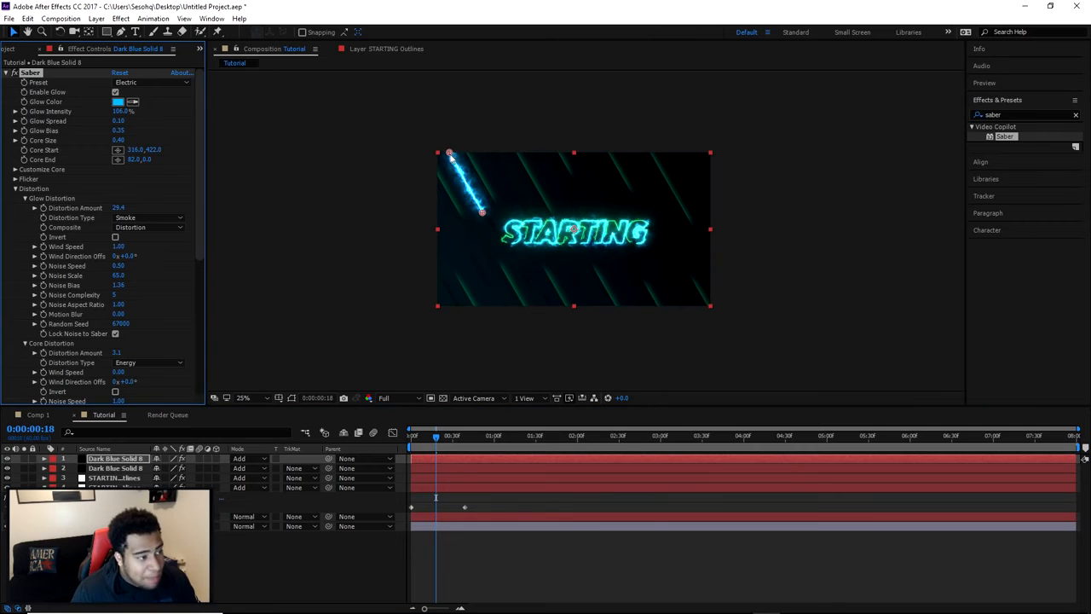
drag(449, 154, 605, 190)
drag(677, 310, 681, 312)
drag(482, 211, 670, 293)
click(747, 292)
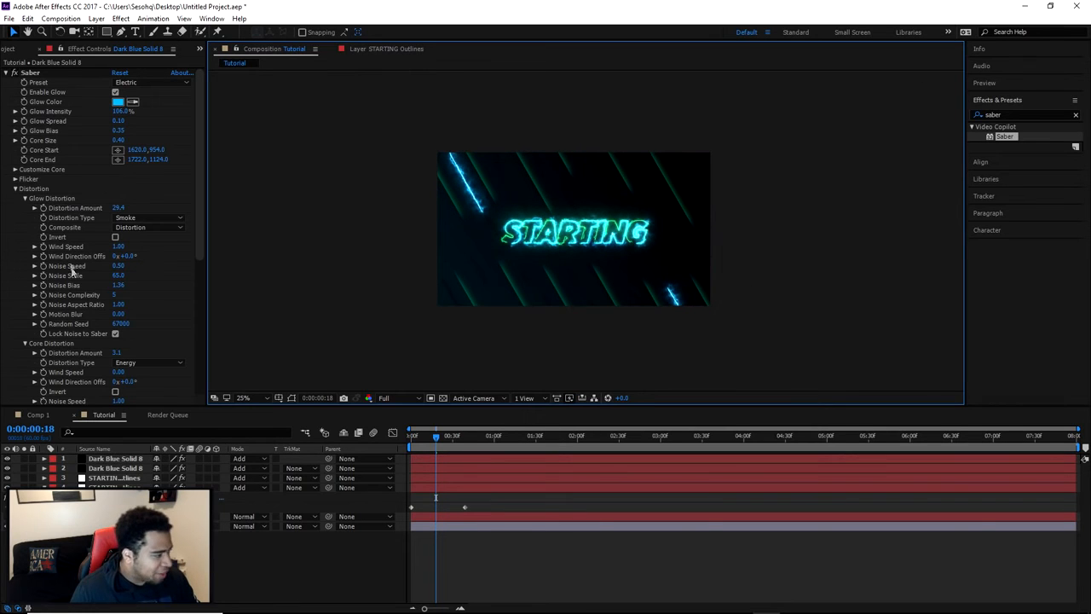
Set the duplicate beam's Glow Distortion Random Seed to 100000 and review its other Saber distortion settings
drag(124, 324, 136, 362)
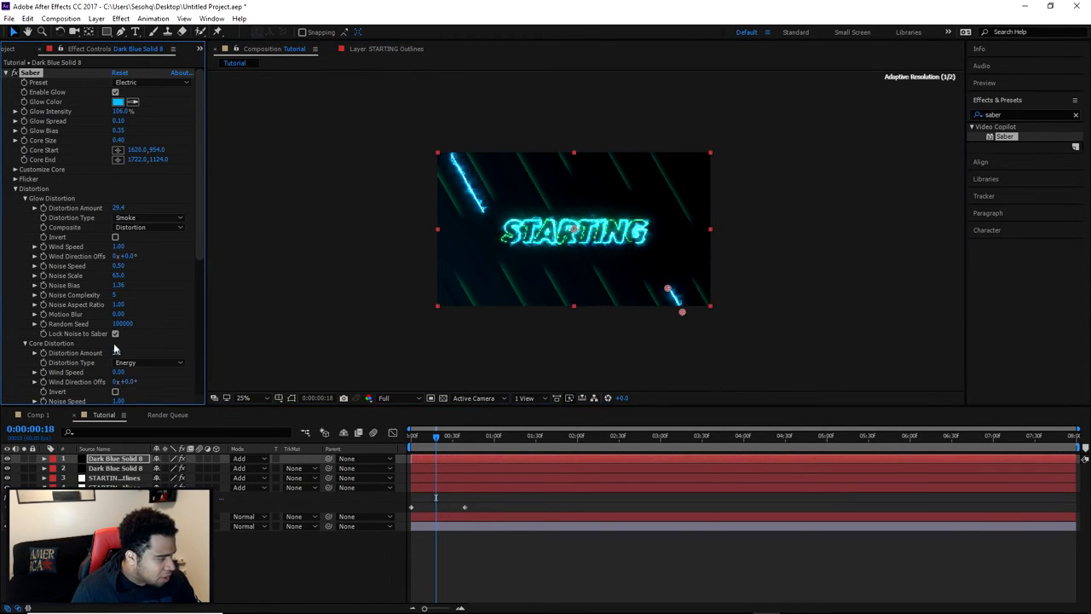
scroll(115, 352, down, 3)
scroll(112, 282, up, 3)
scroll(109, 220, up, 1)
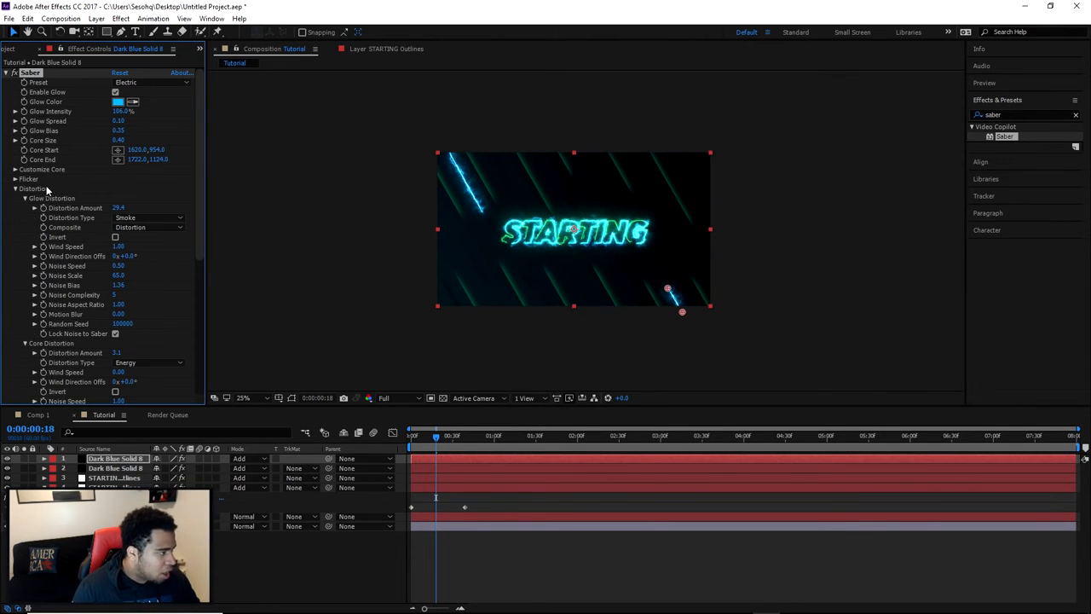
Set the End Offset of the lower-right saber beam to 0% in its Customize Core settings
click(17, 189)
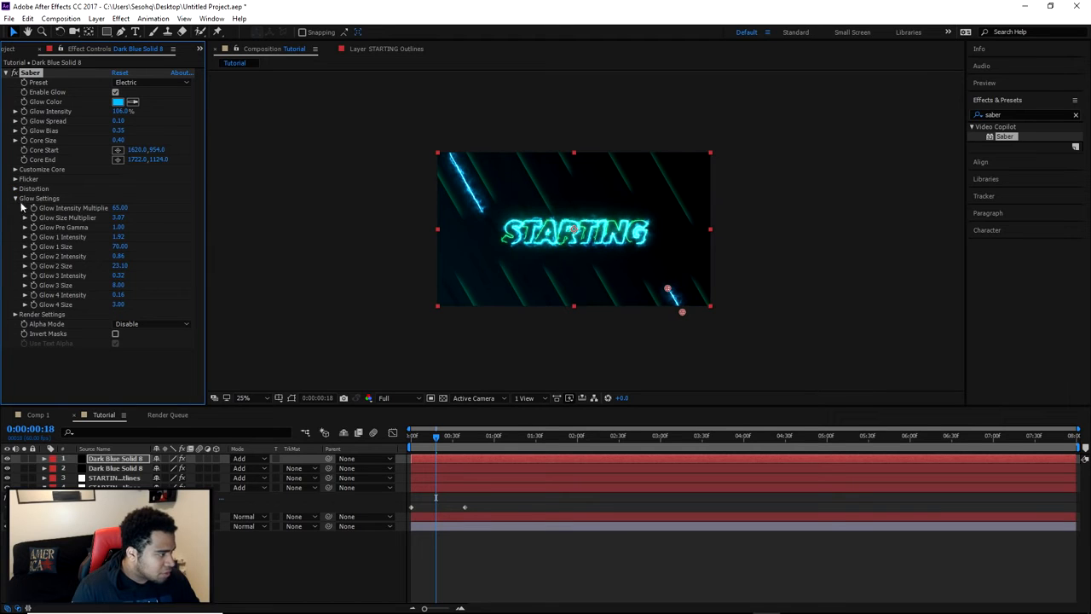
click(15, 197)
click(15, 169)
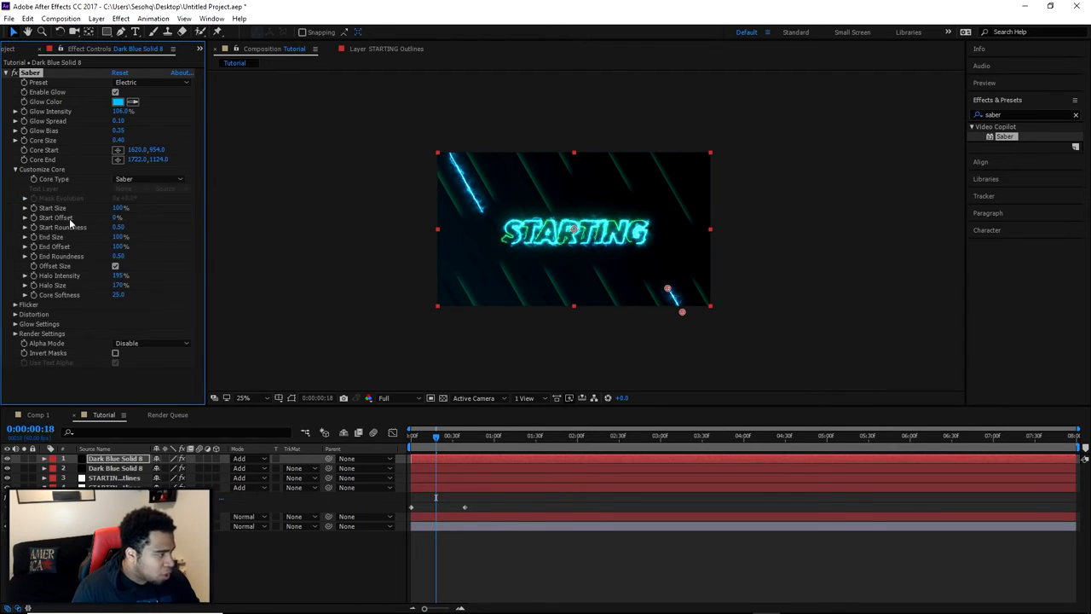
drag(117, 247, 75, 245)
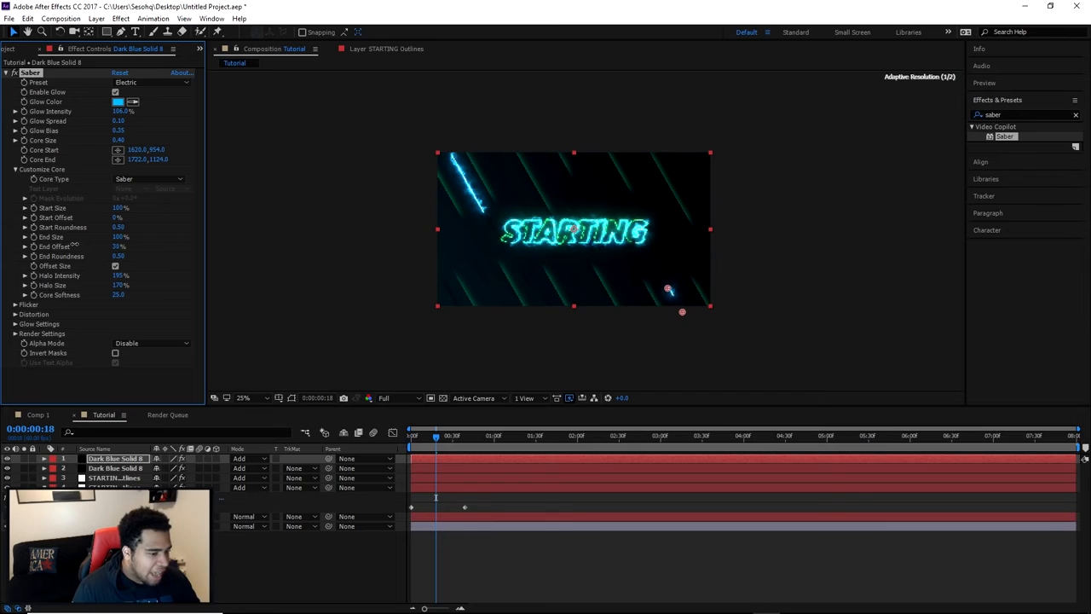
mouse_move(2, 245)
mouse_down()
mouse_move(236, 270)
mouse_move(4, 245)
mouse_up()
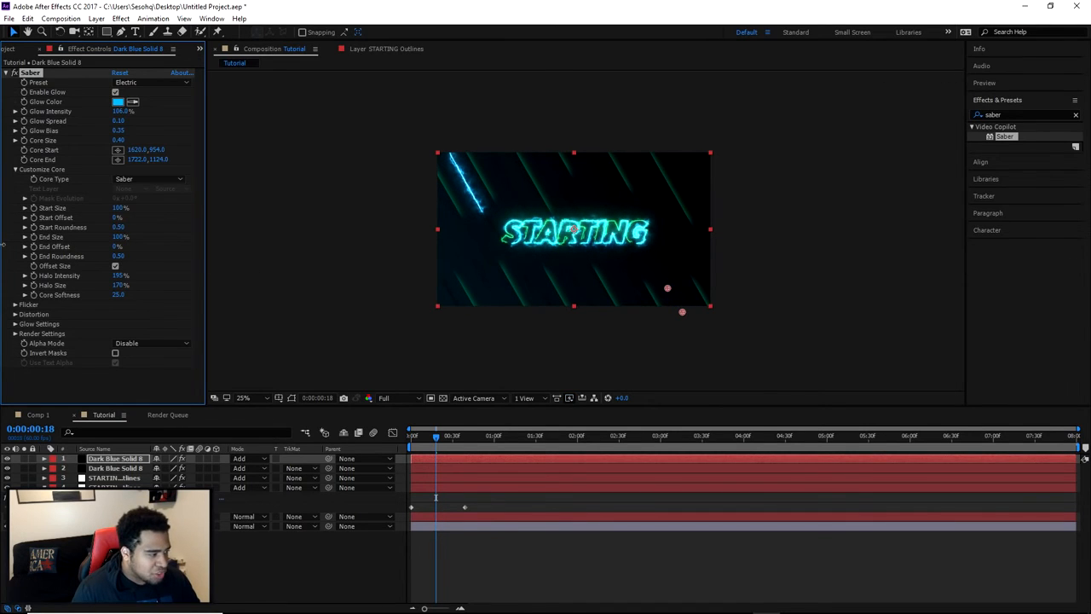
Keyframe the lower-right beam's End Offset at 0% on frame 0:00:00:00 and 100% at 0:00:02:30
click(439, 267)
click(56, 248)
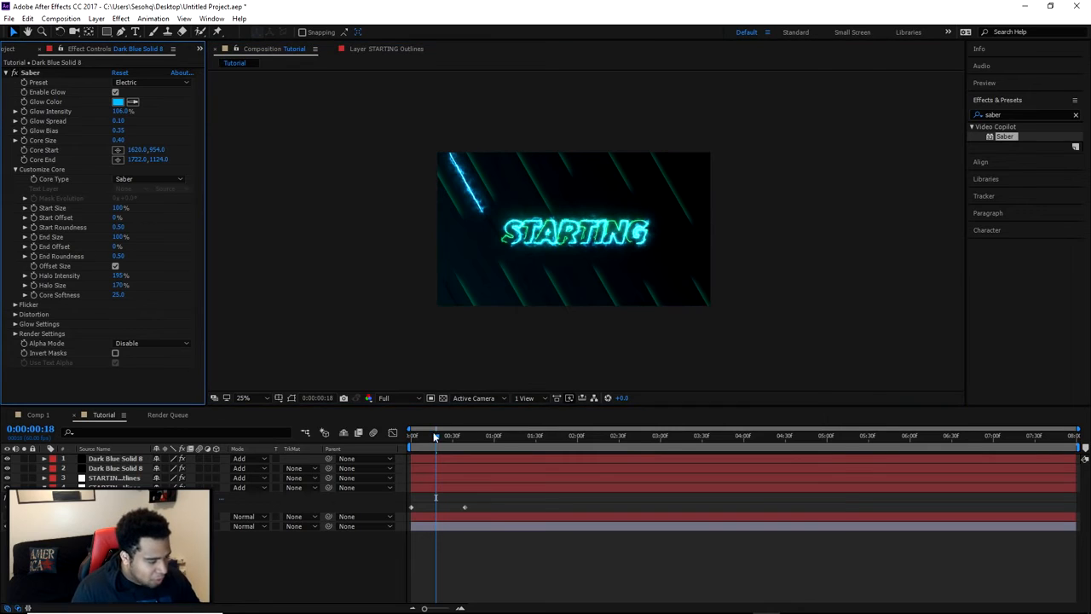
drag(436, 435, 406, 438)
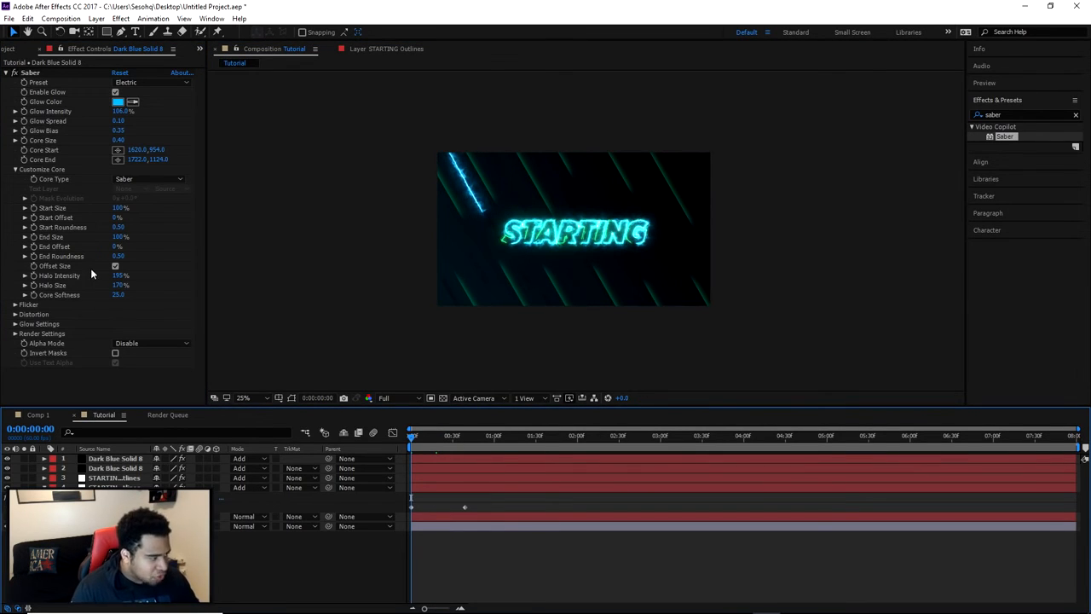
click(36, 249)
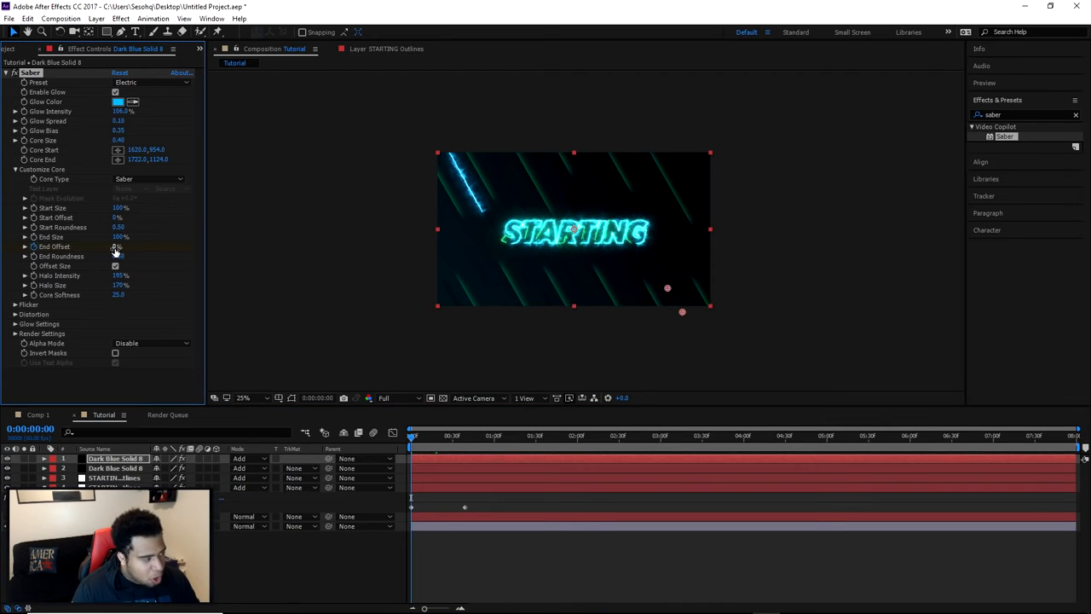
click(618, 435)
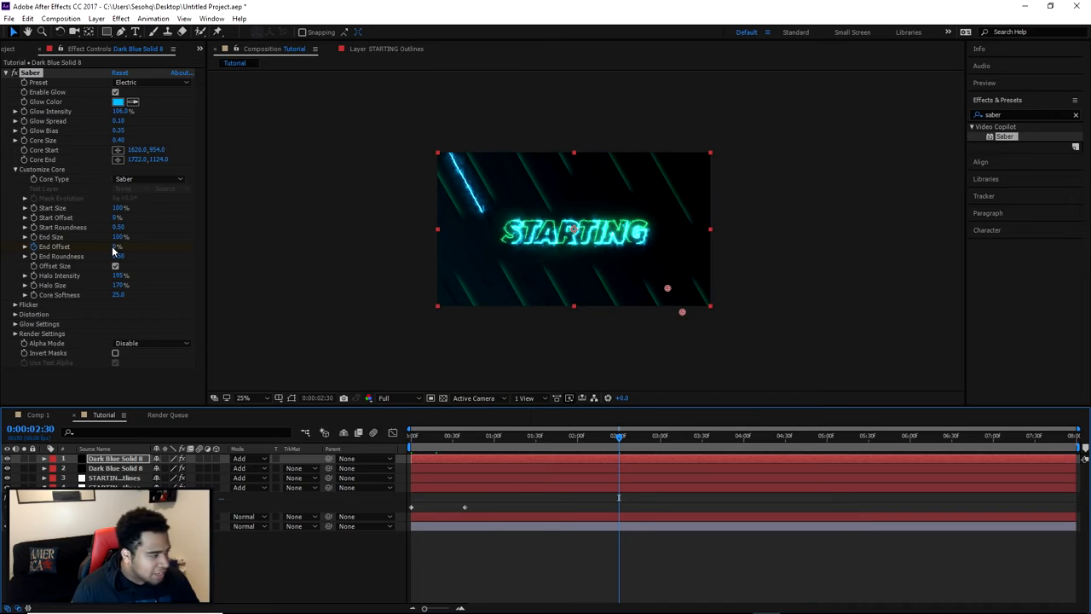
drag(115, 246, 195, 250)
scroll(729, 282, up, 6)
scroll(803, 272, down, 4)
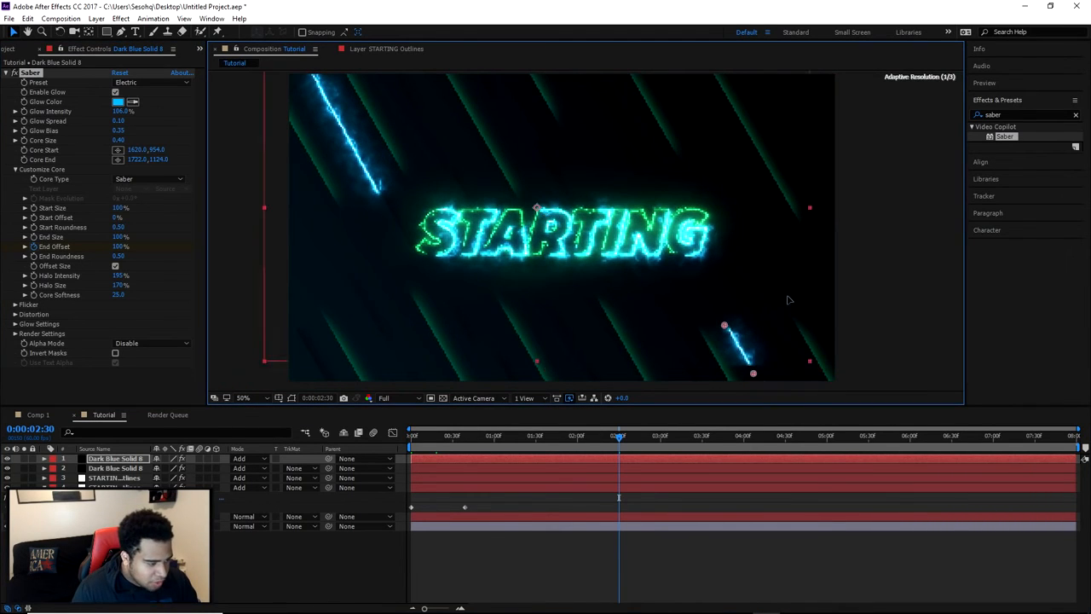
drag(902, 319, 845, 263)
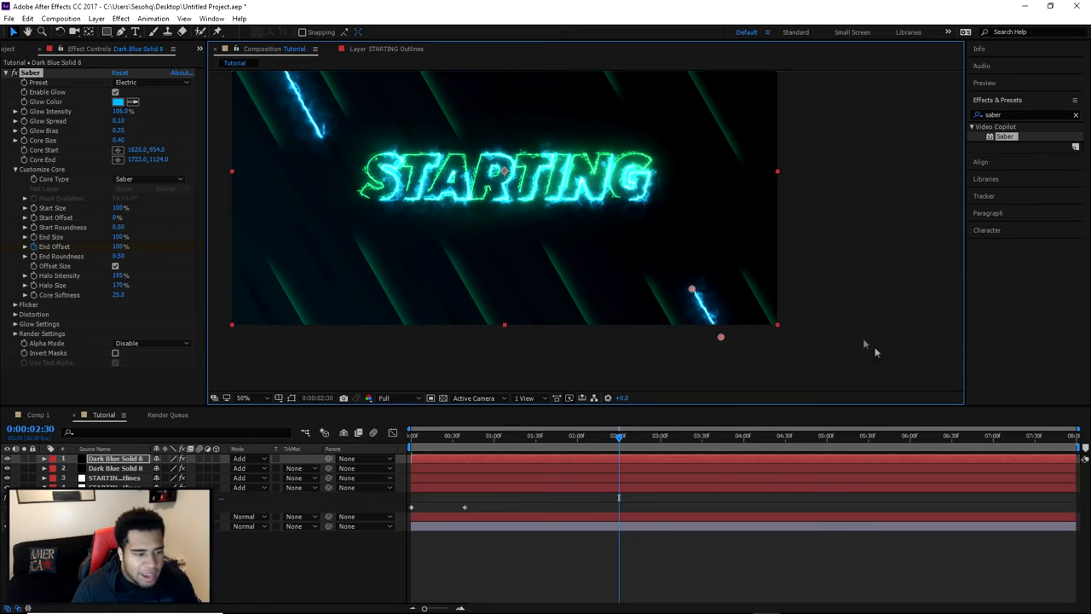
Scrub through the first two seconds of the timeline to check how the lower-right beam grows
key(slash)
drag(619, 443, 464, 439)
key(comma)
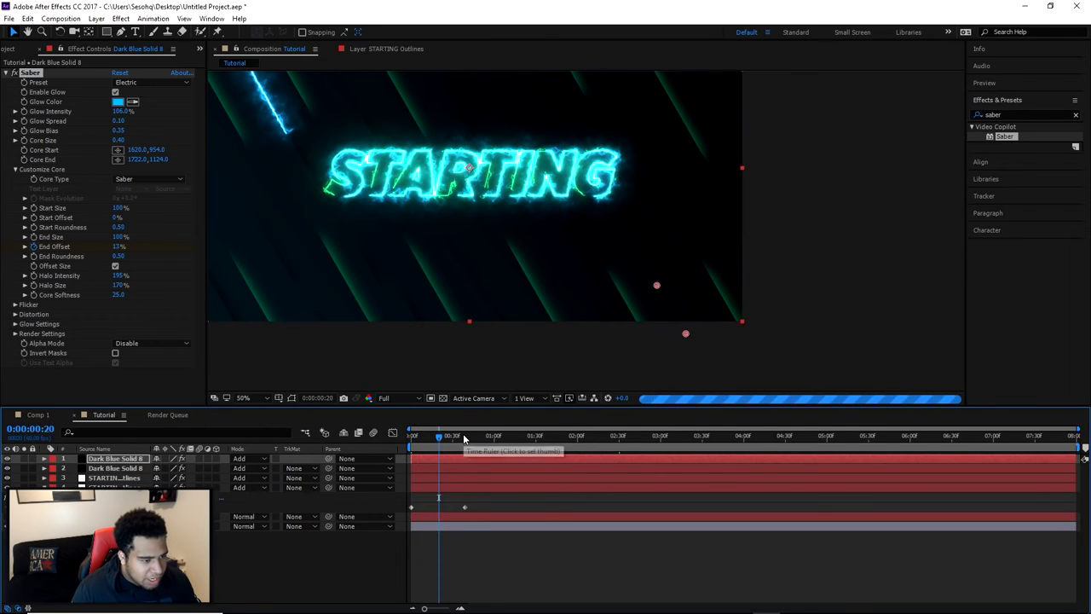
drag(465, 436, 509, 438)
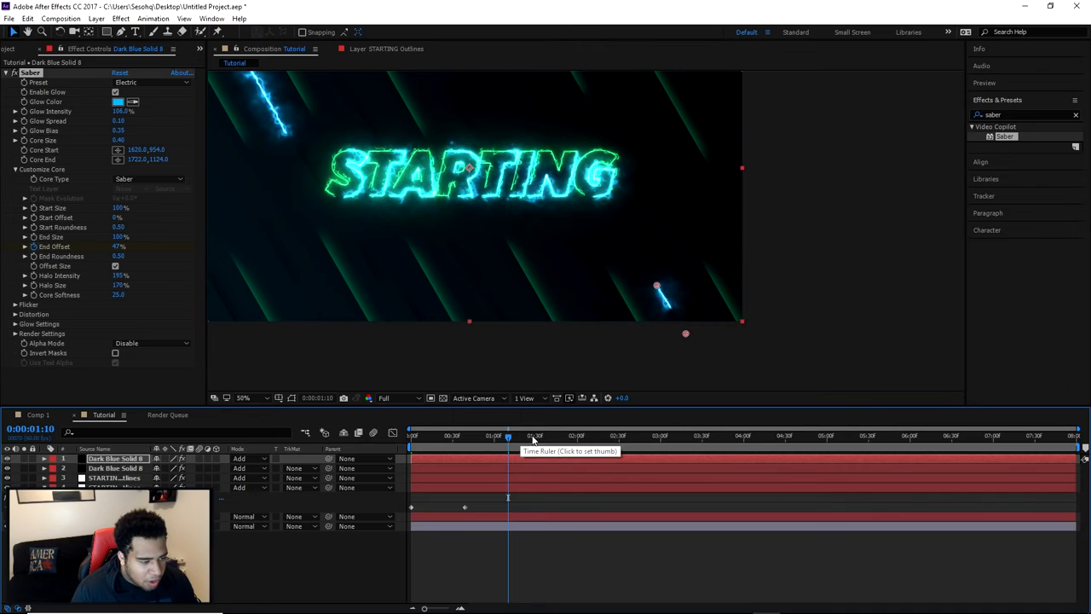
click(545, 436)
click(594, 435)
key(comma)
key(comma)
key(comma)
key(comma)
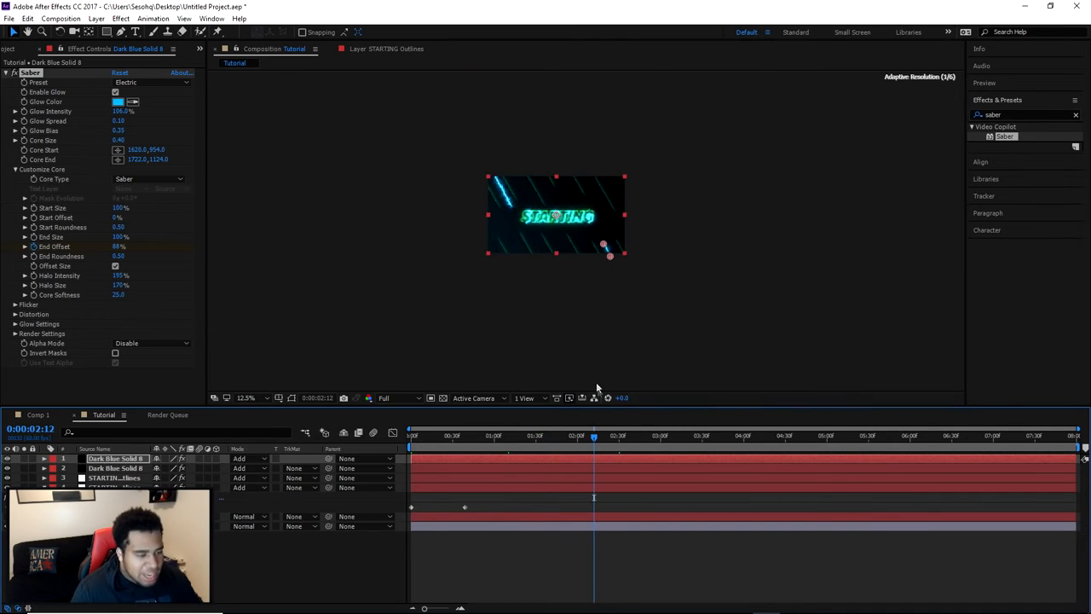
key(period)
key(period)
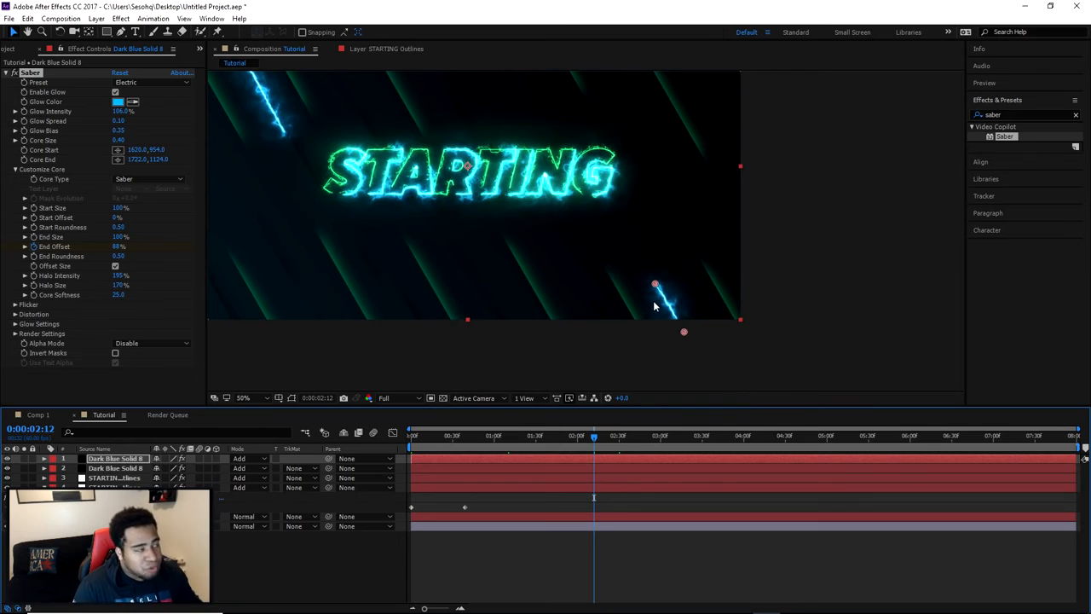
drag(565, 256, 628, 295)
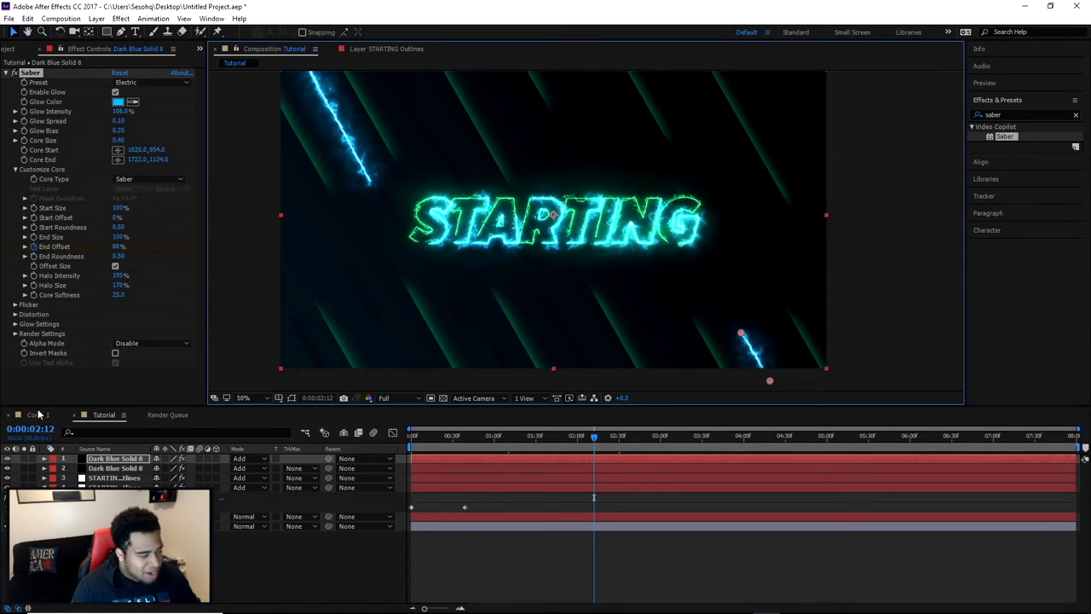
Check the beam colours and placement in Comp 1, and return to the Tutorial composition
click(36, 414)
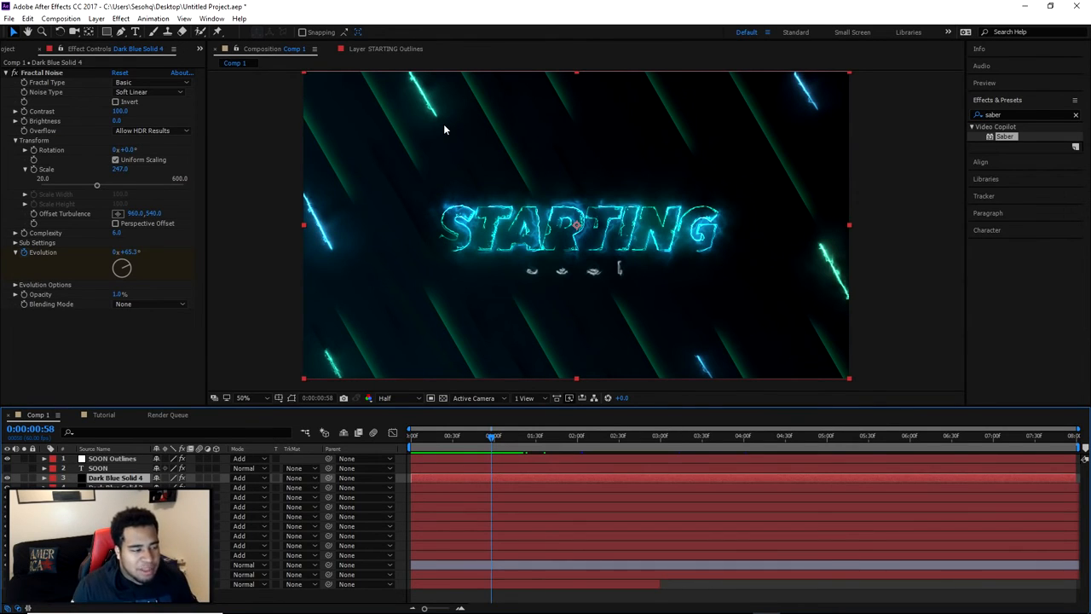
click(104, 414)
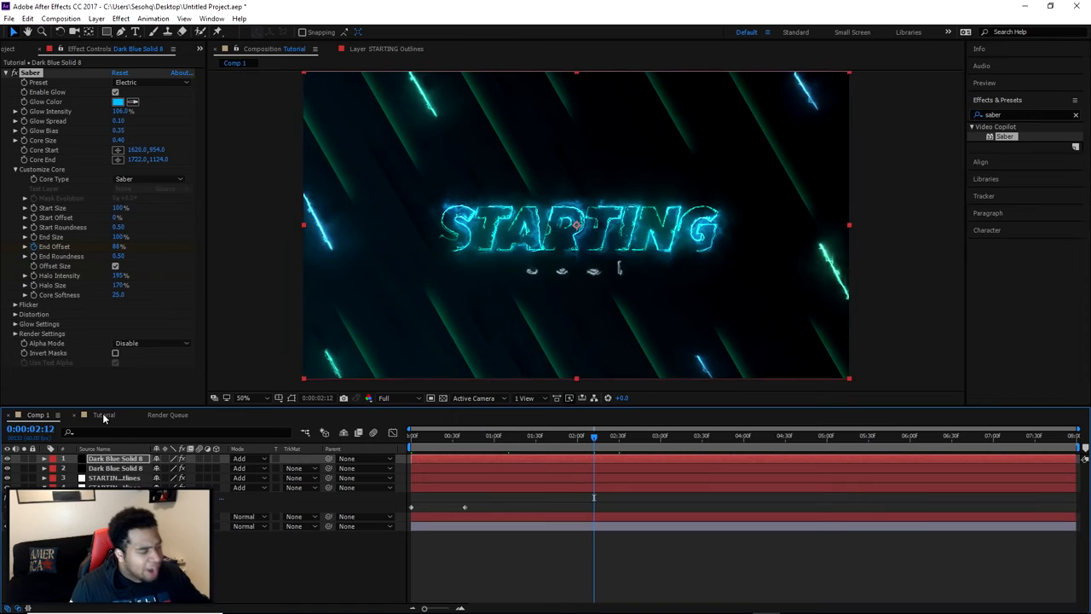
click(900, 306)
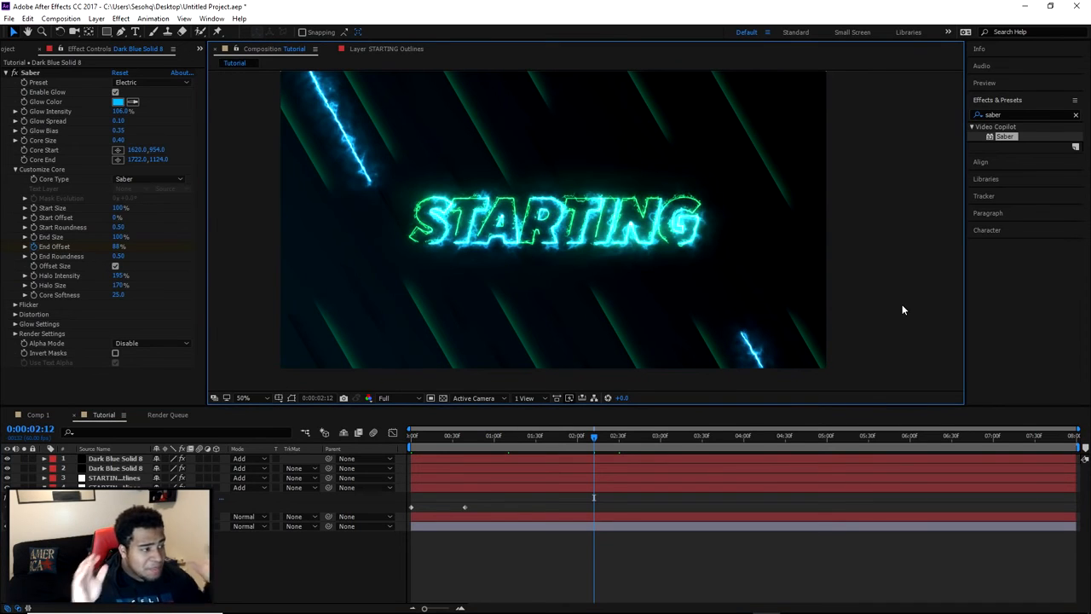
Change the lower-right beam's Glow Color to a bright green based on a sample from the STARTING outline
click(117, 101)
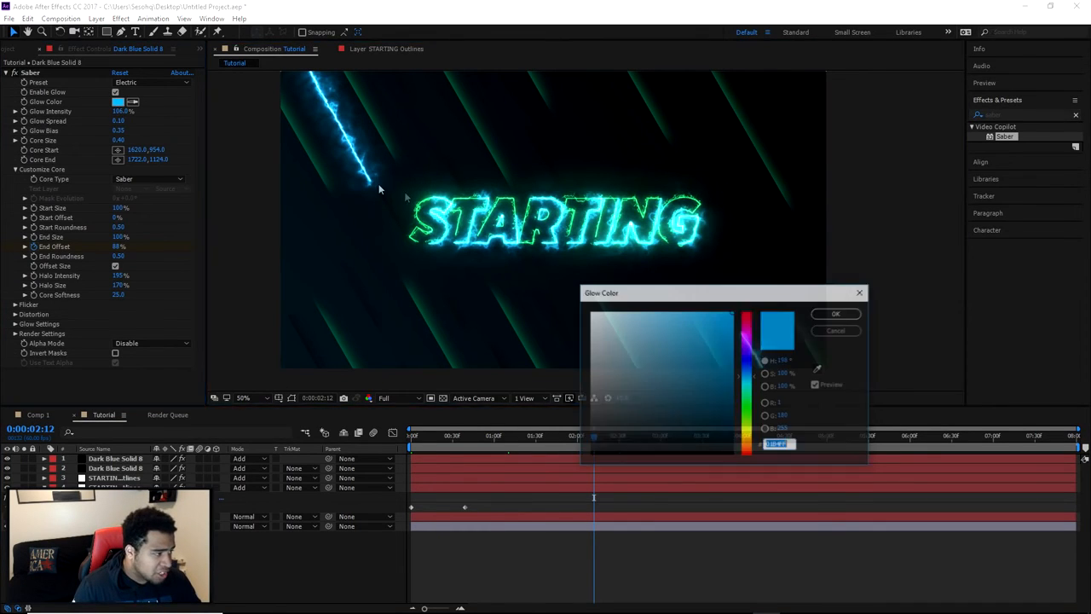
click(817, 367)
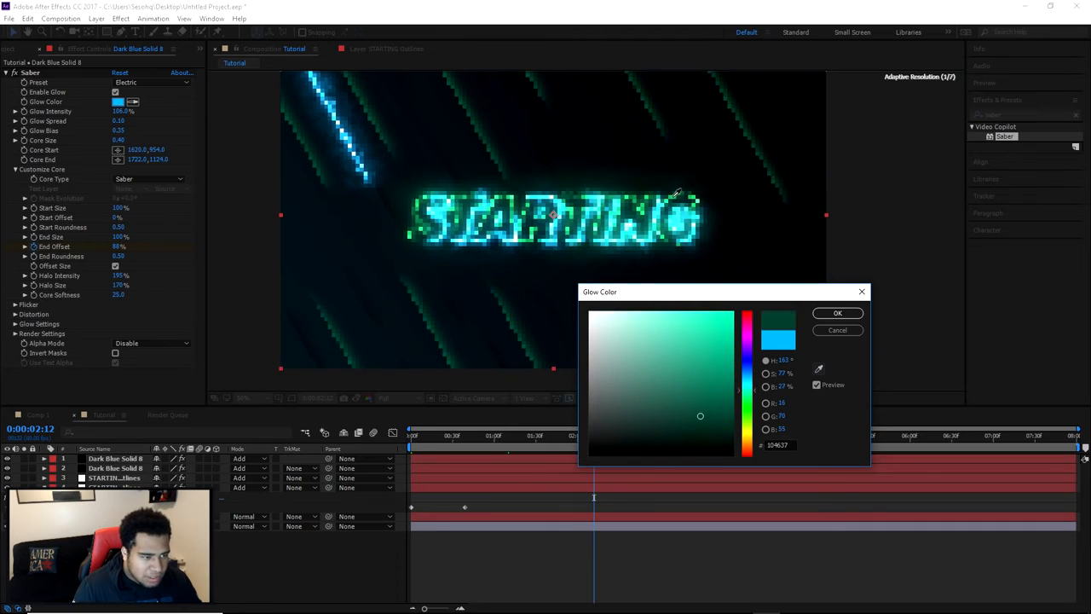
click(681, 194)
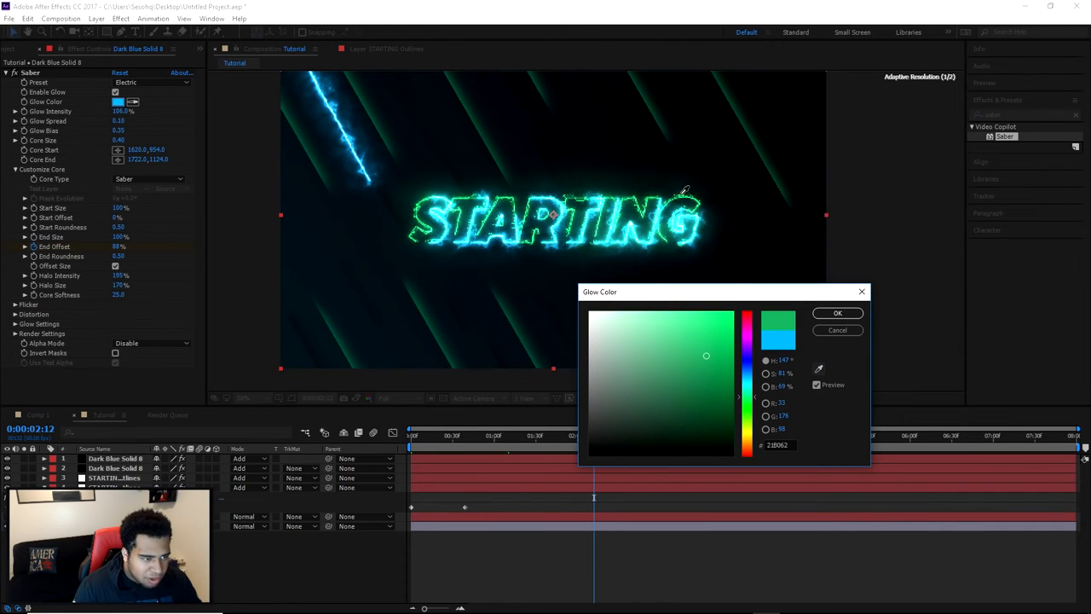
click(705, 320)
click(837, 313)
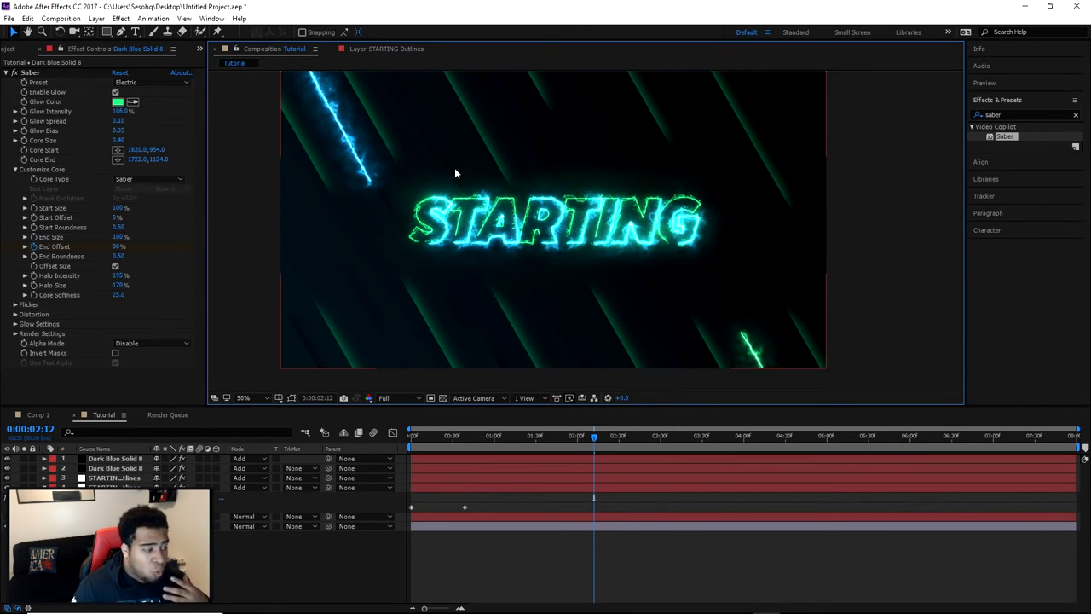
Look at the Comp 1 reference and compare the Saber settings of the STARTING outline layers and the upper-left beam layer
click(36, 415)
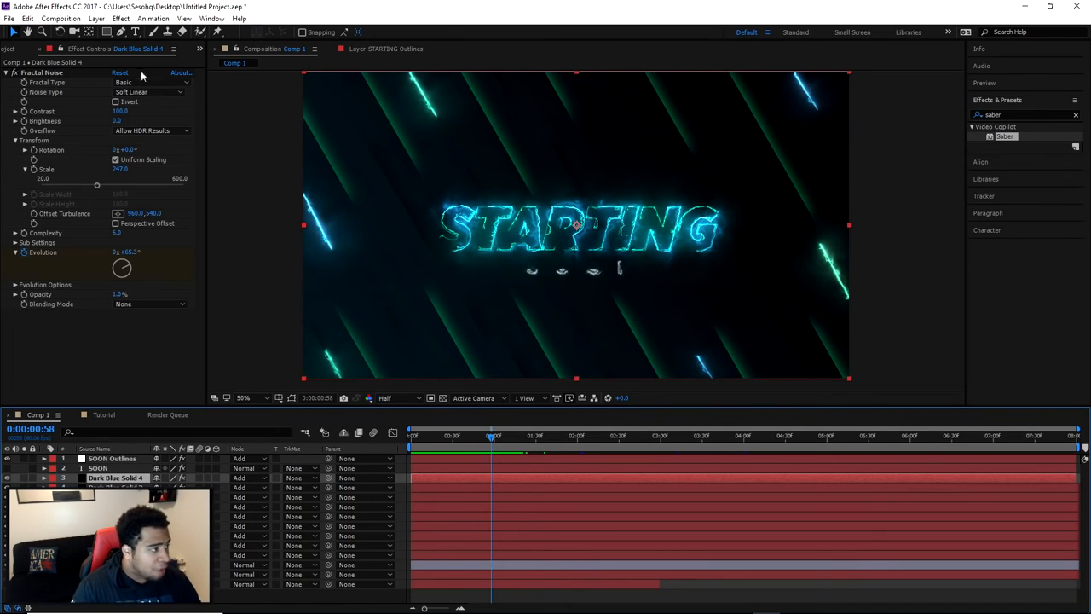
click(112, 414)
click(114, 477)
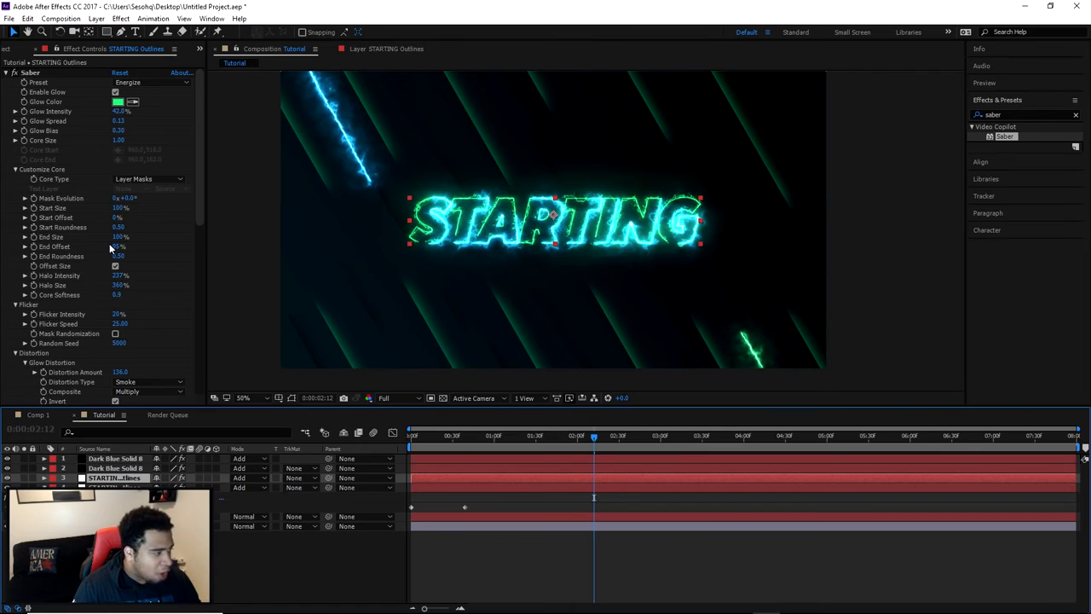
click(116, 487)
click(116, 478)
click(115, 487)
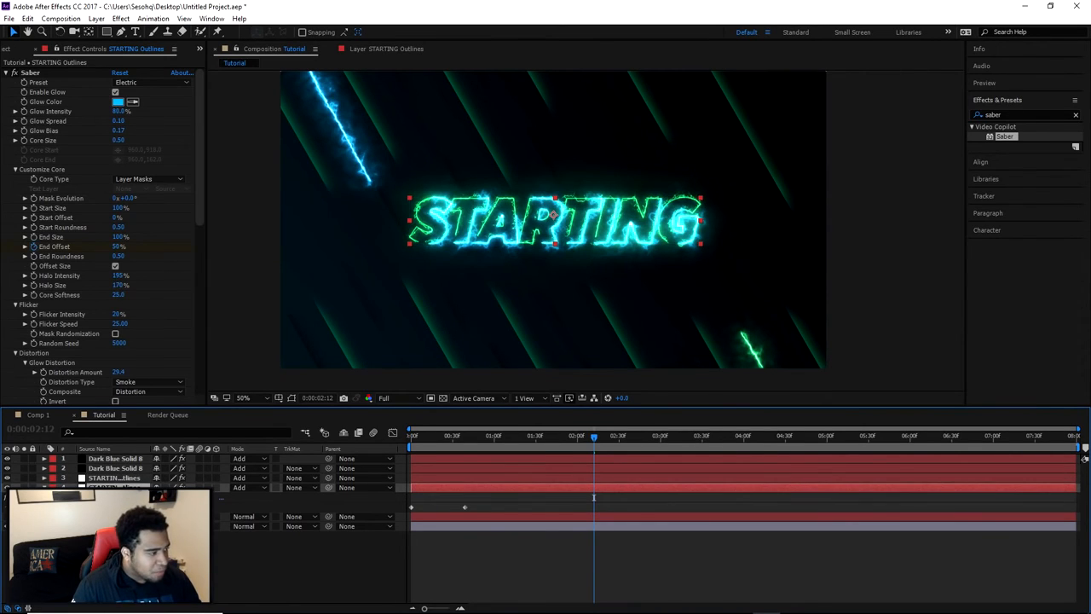
click(115, 469)
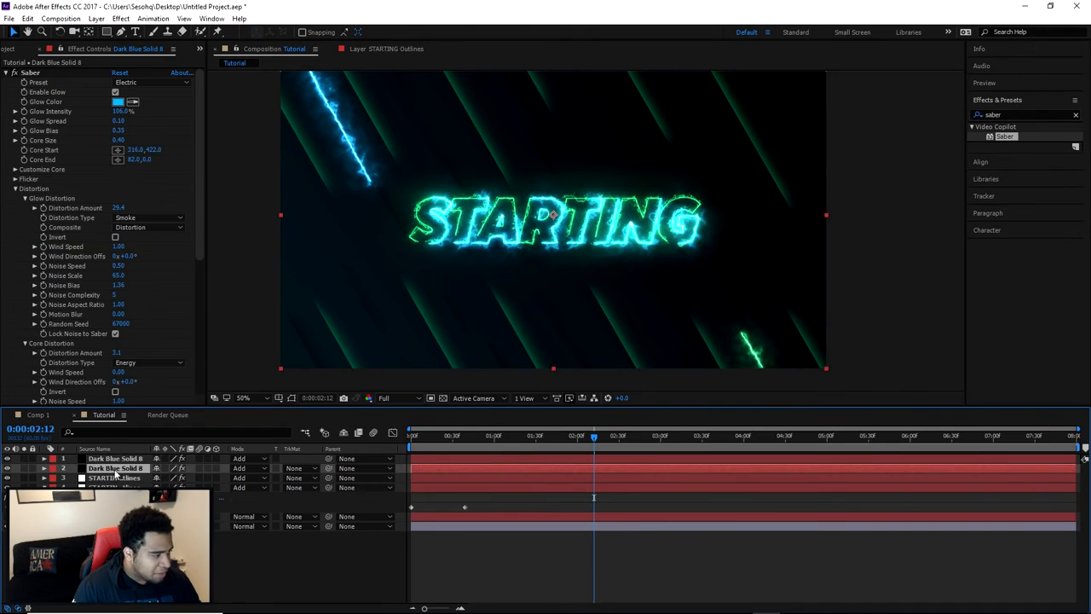
Keyframe the green STARTING outline's End Offset at 50% on 0:00:00:02 and 100% on 0:00:03:30
click(119, 478)
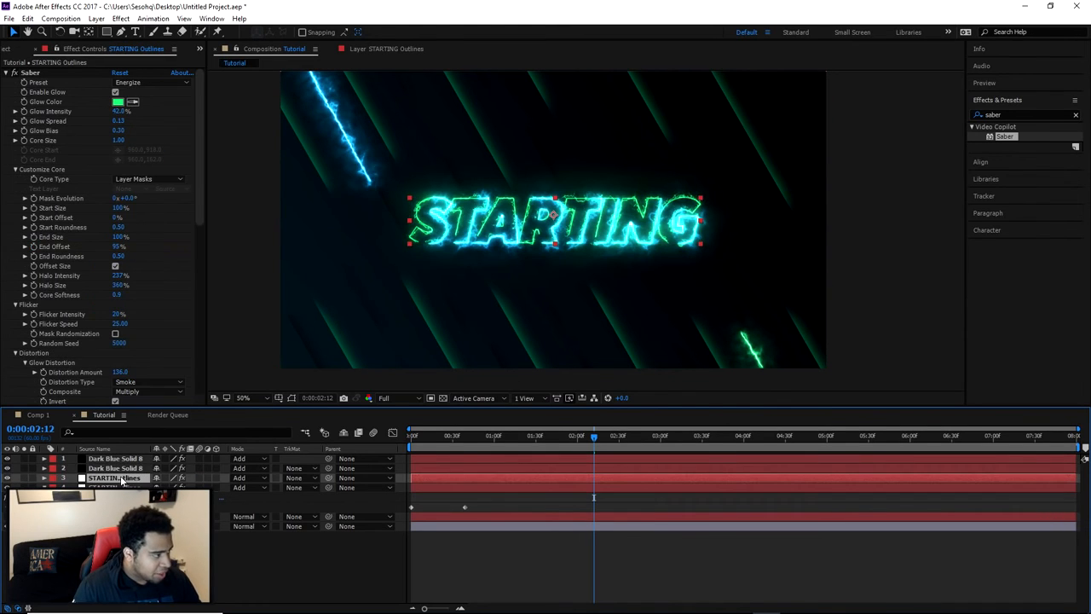
drag(561, 439, 413, 438)
click(34, 247)
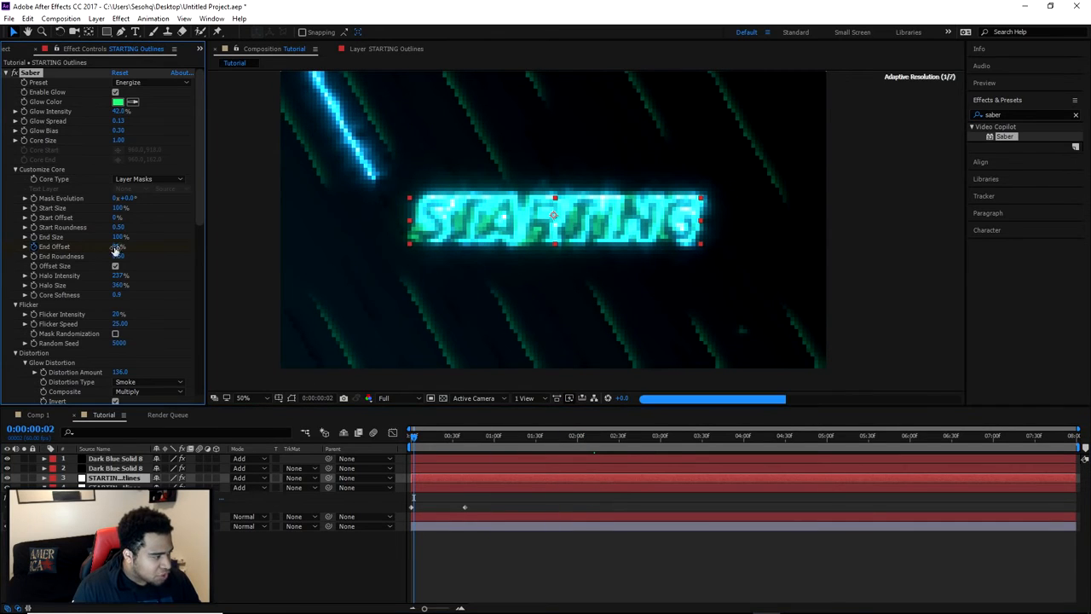
drag(116, 247, 95, 247)
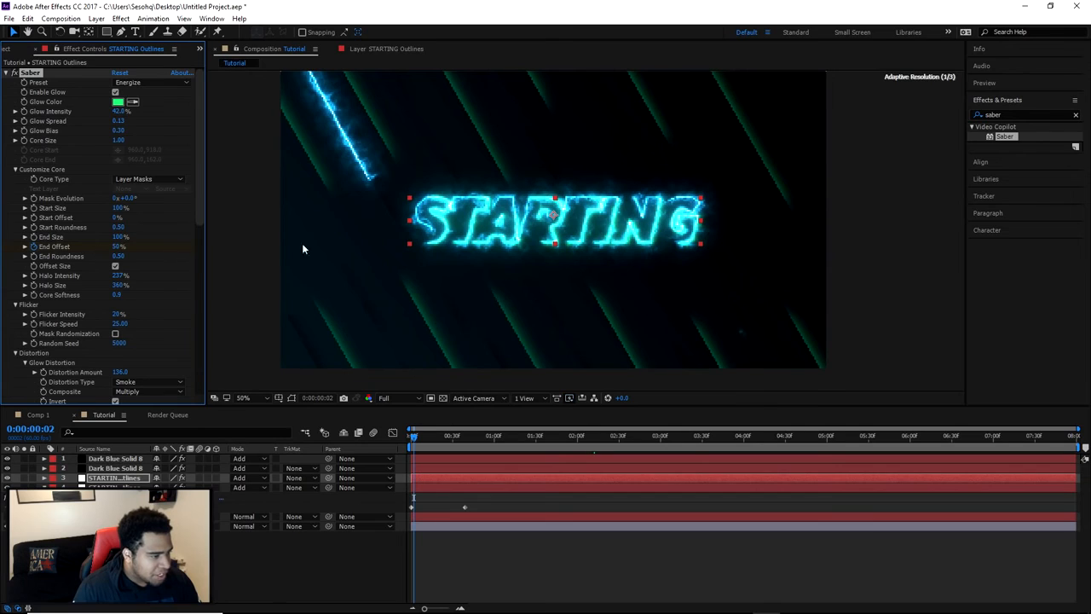
click(700, 441)
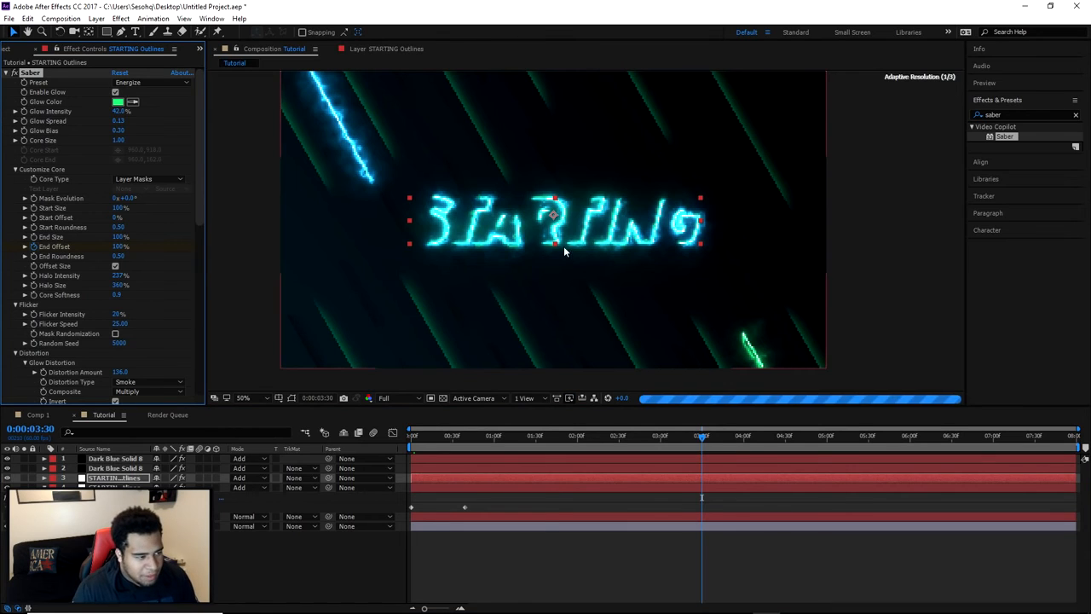
Reveal the green STARTING outline's End Offset keyframes and check the text animation at 0:00:00:40 and 0:00:03:30
drag(504, 439, 465, 442)
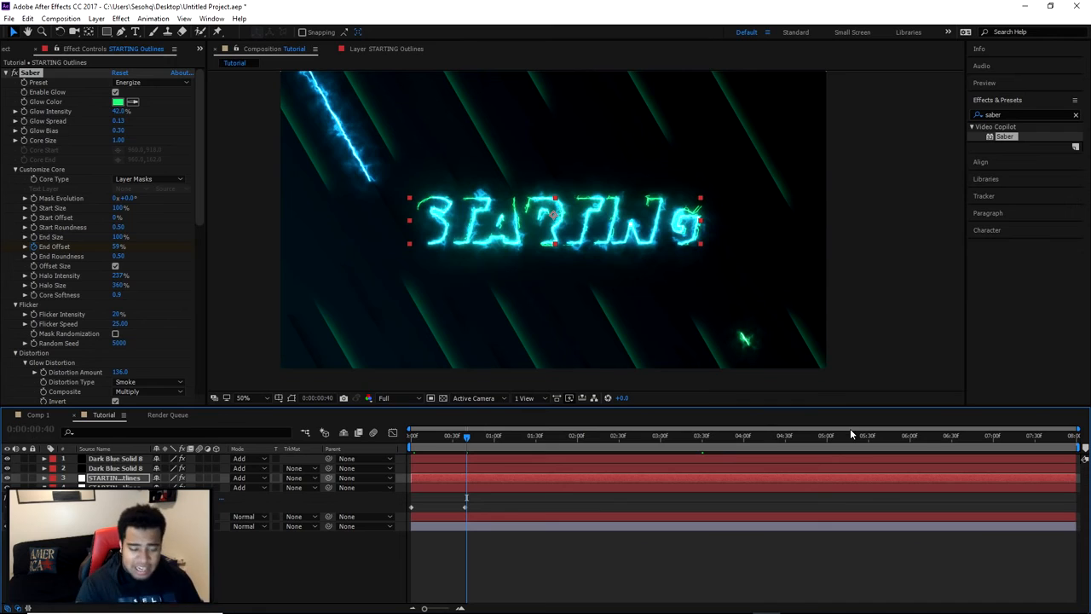
click(116, 479)
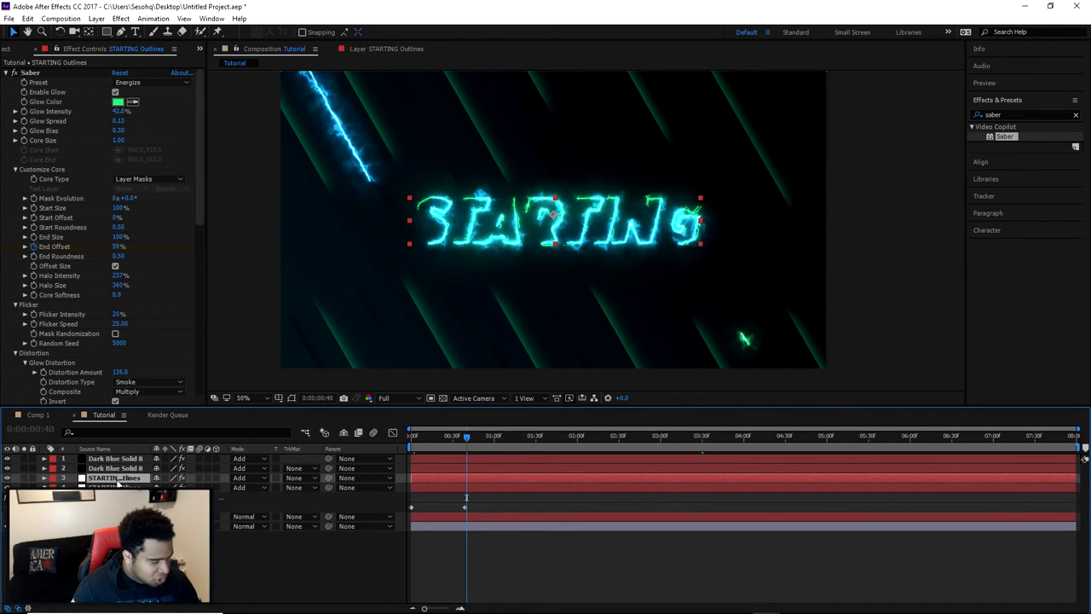
click(94, 245)
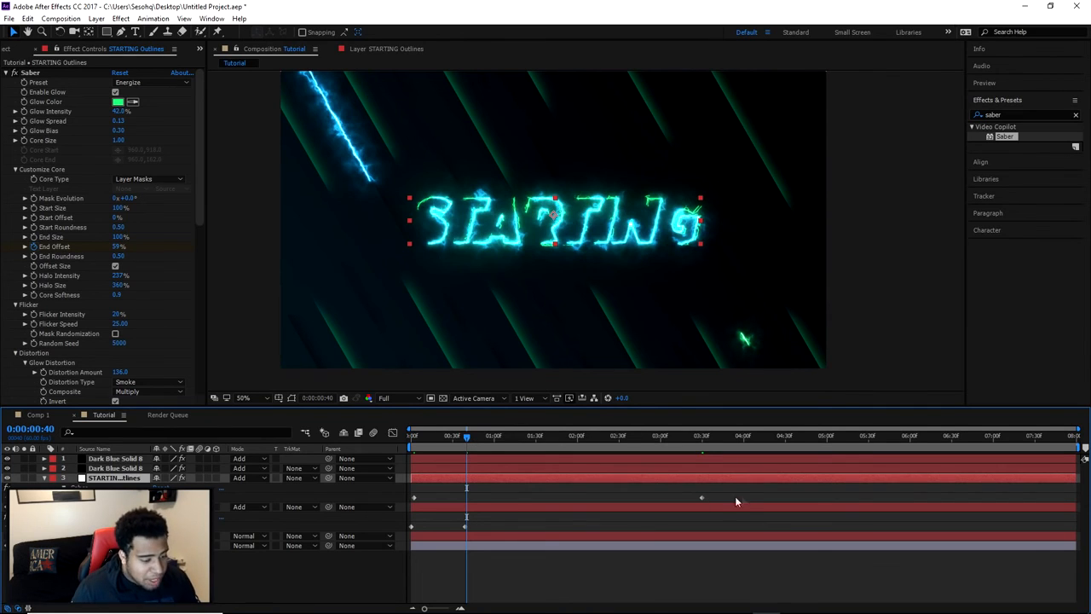
click(413, 501)
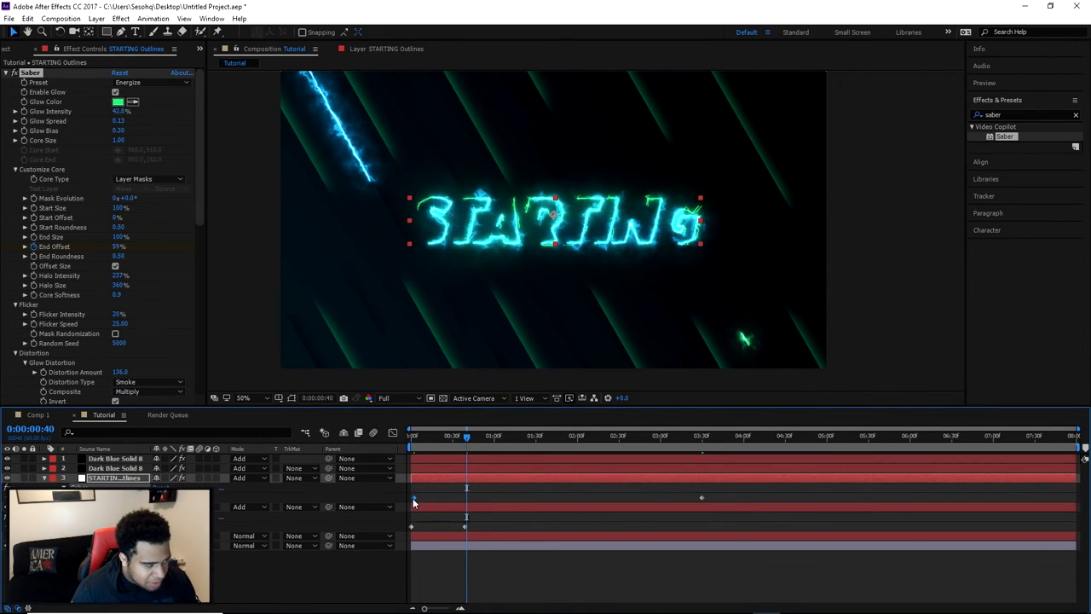
click(701, 433)
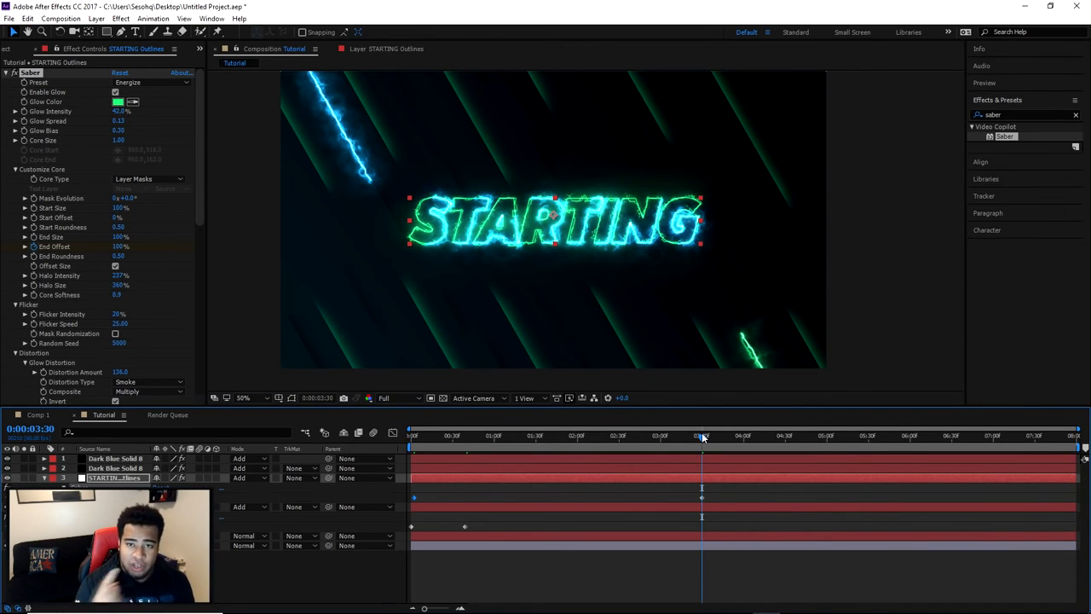
Paste the green STARTING outline's 50% End Offset keyframe at 0:00:07:58
mouse_move(491, 588)
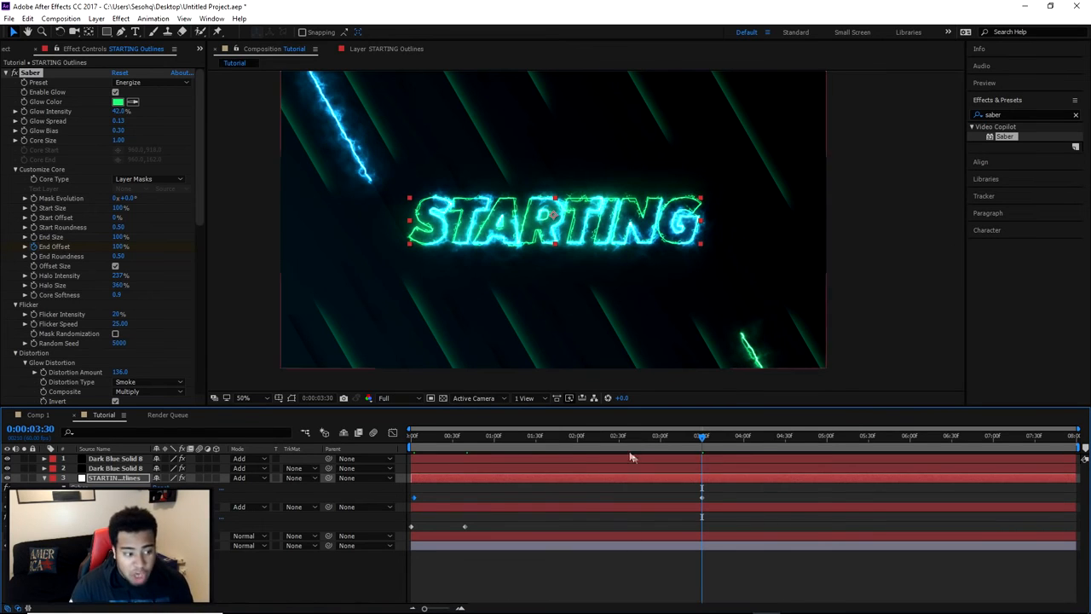
drag(444, 437, 387, 440)
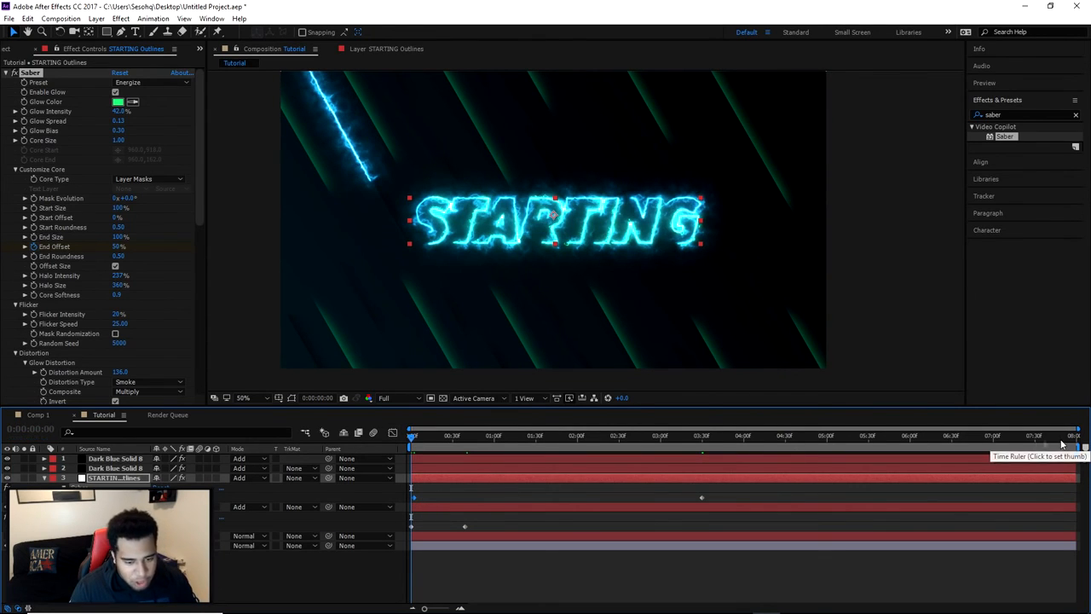
click(1072, 436)
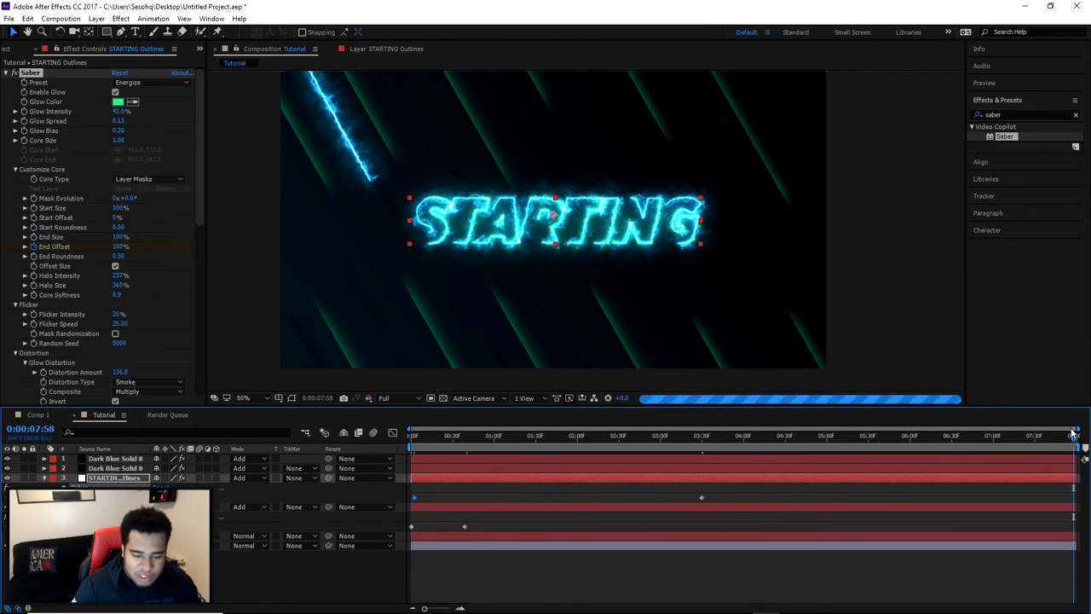
key(ctrl+v)
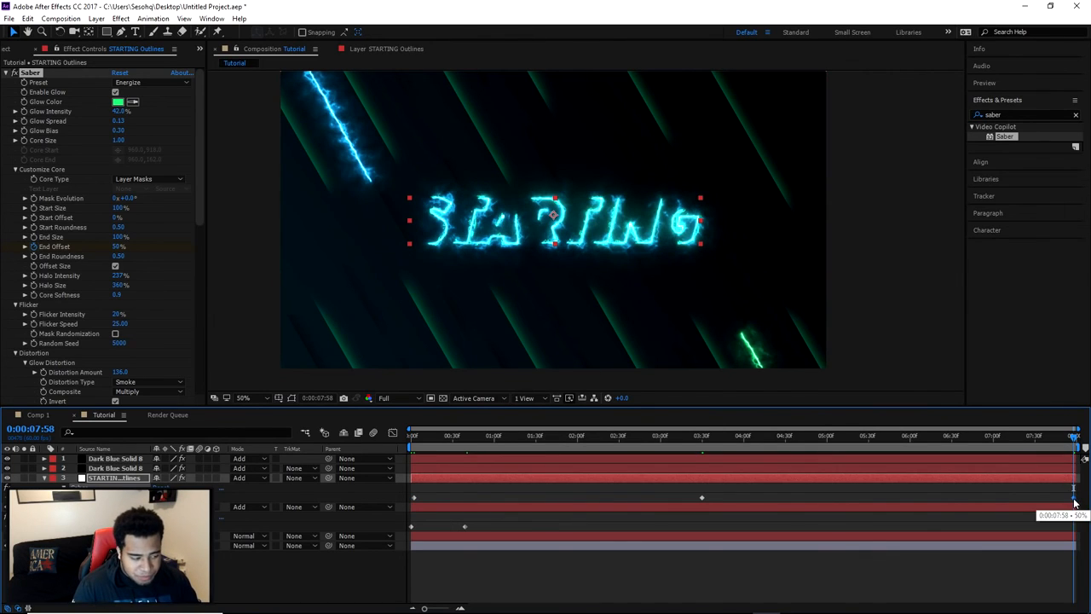
Scrub and preview the whole timeline to examine how the green STARTING outline grows and retracts between its End Offset keyframes
drag(1048, 437, 395, 415)
key(space)
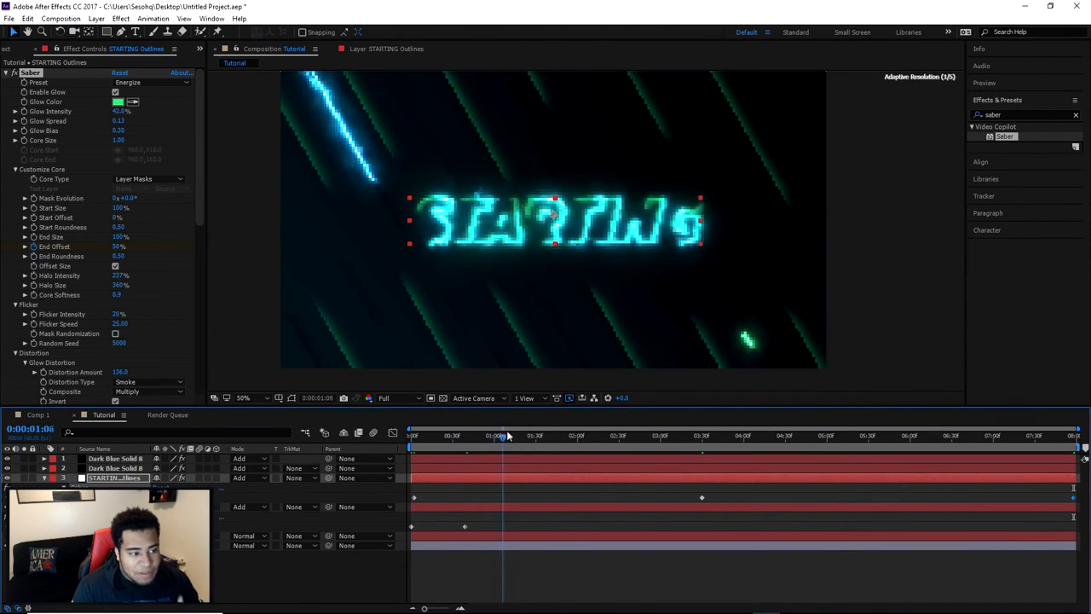
key(space)
drag(435, 437, 1073, 454)
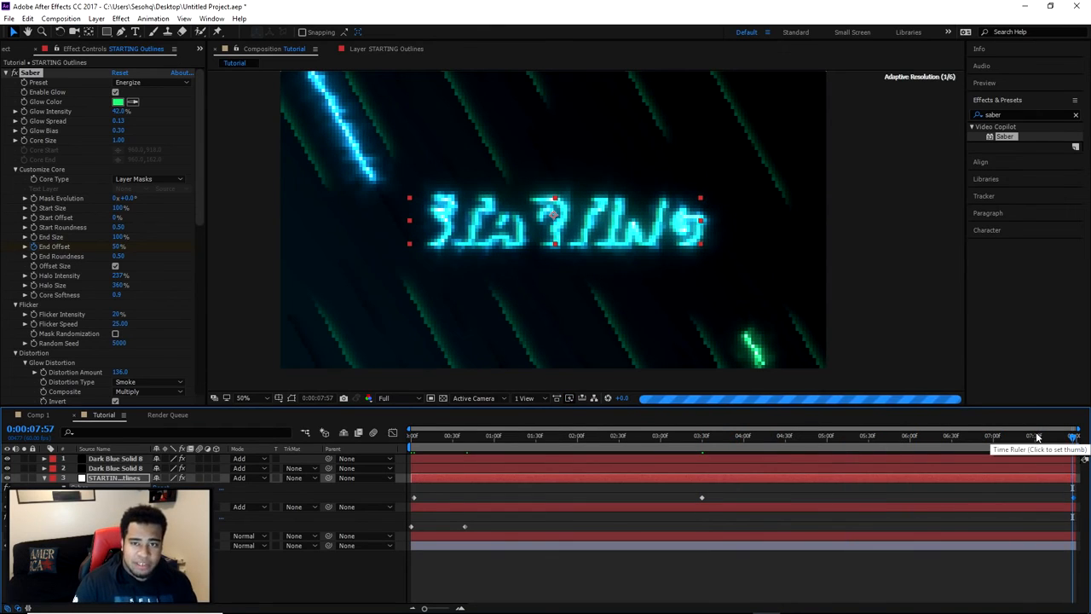
click(707, 437)
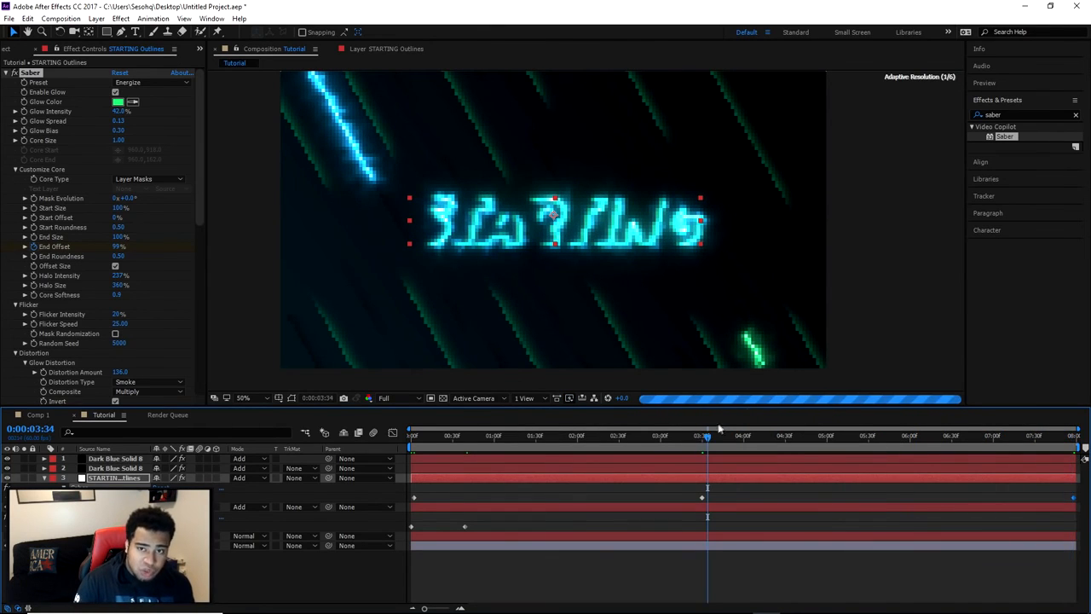
key(space)
drag(822, 438, 704, 435)
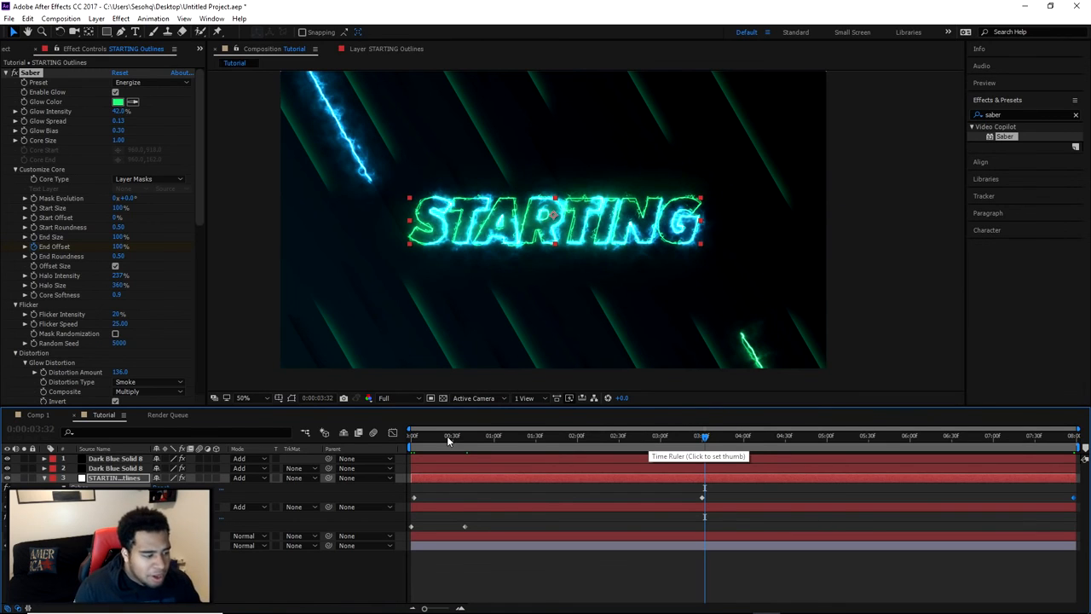
Compare the scene's first frame with 0:00:03:31 and 0:00:07:35 to check the text and beam animation for looping
key(Home)
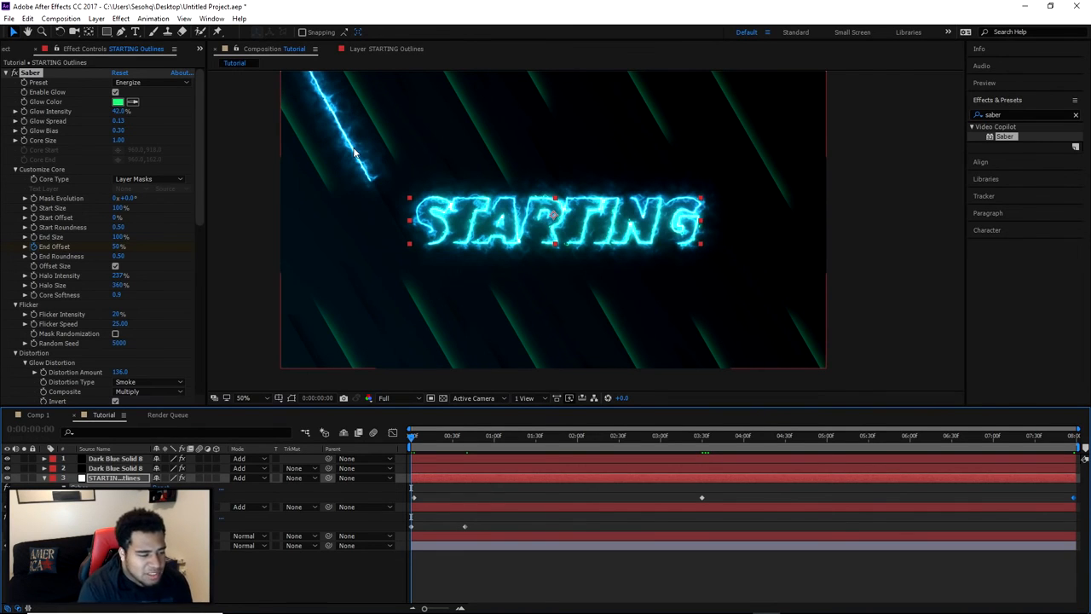
click(410, 435)
drag(410, 434, 407, 434)
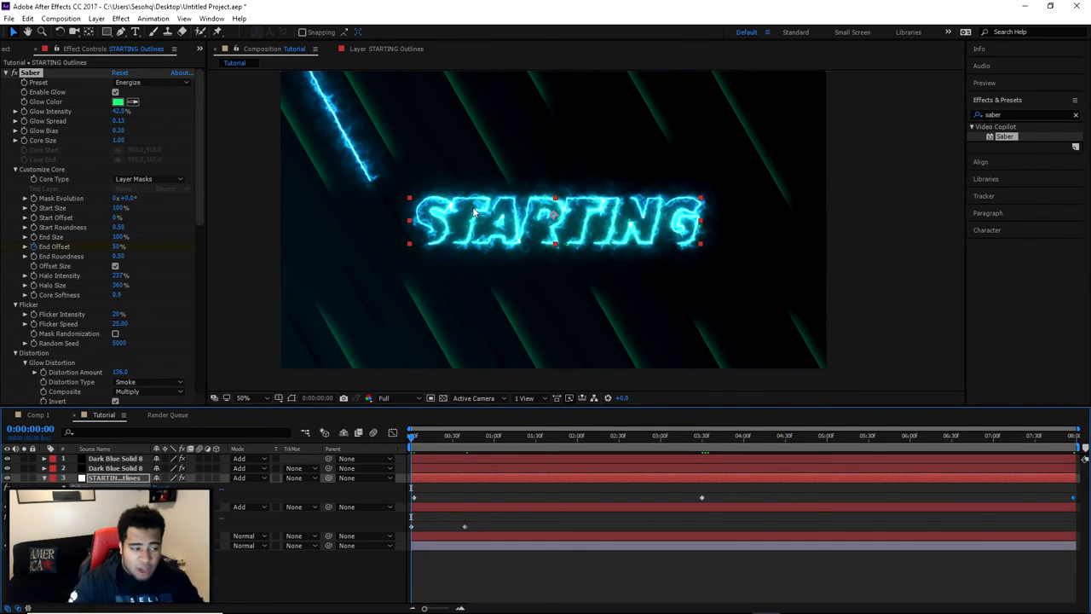
drag(423, 433, 705, 440)
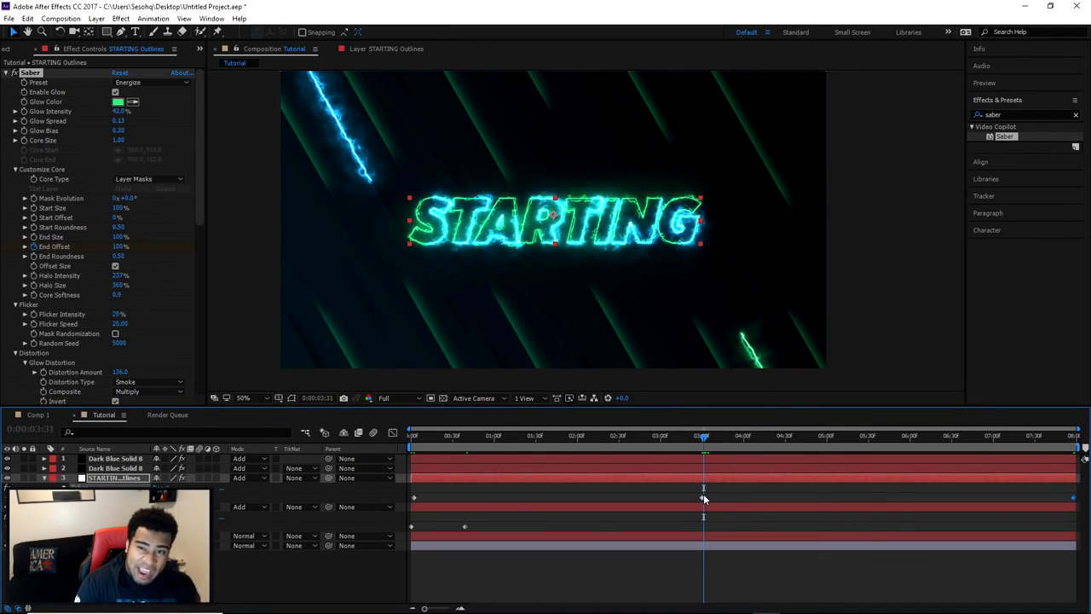
drag(706, 440, 272, 408)
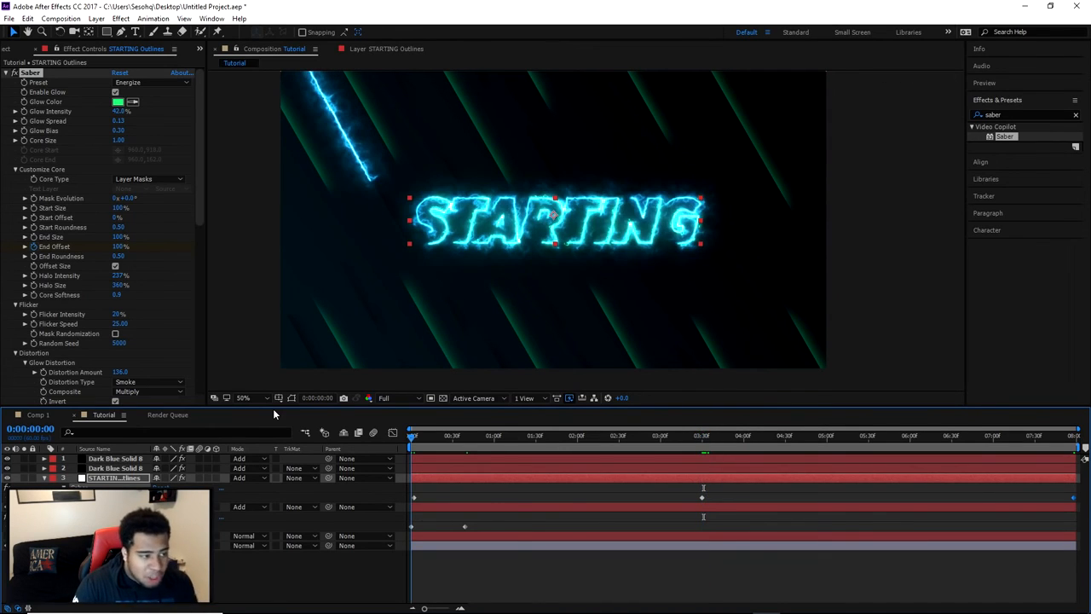
drag(406, 419, 225, 421)
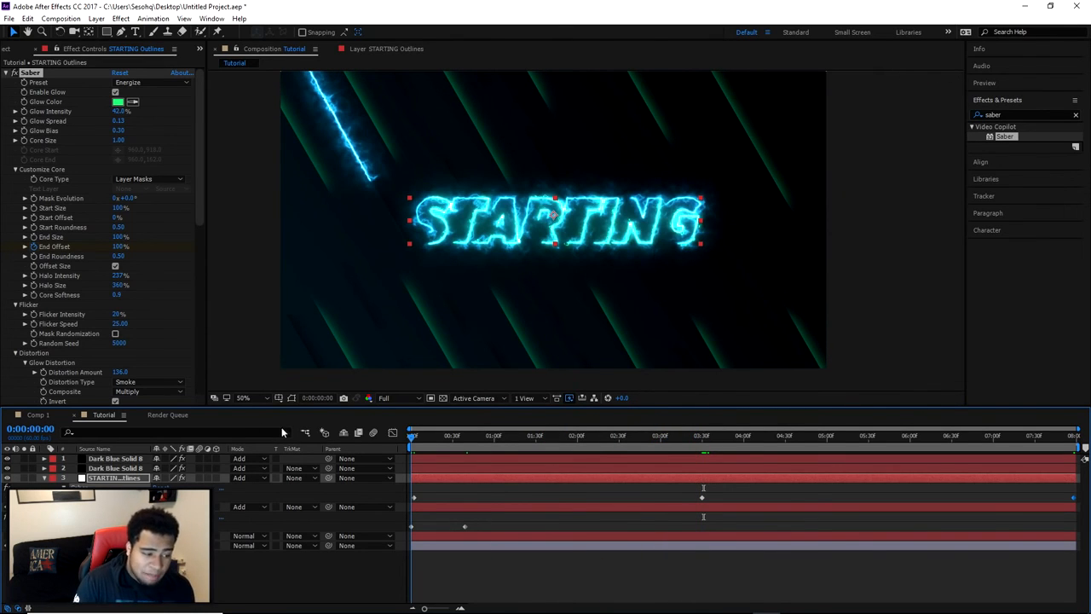
key(space)
drag(479, 440, 1041, 438)
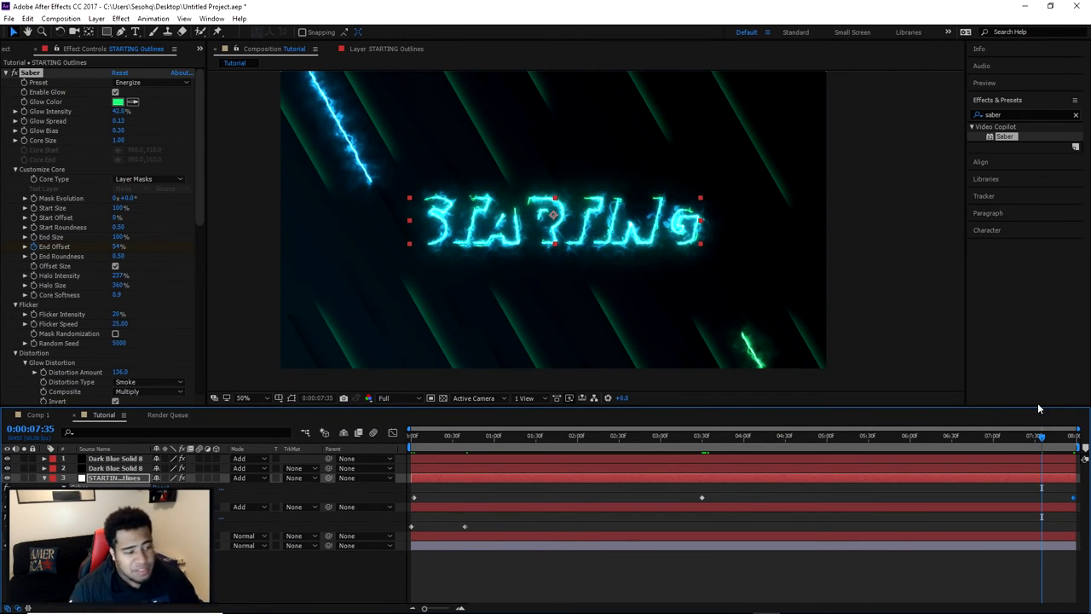
click(701, 434)
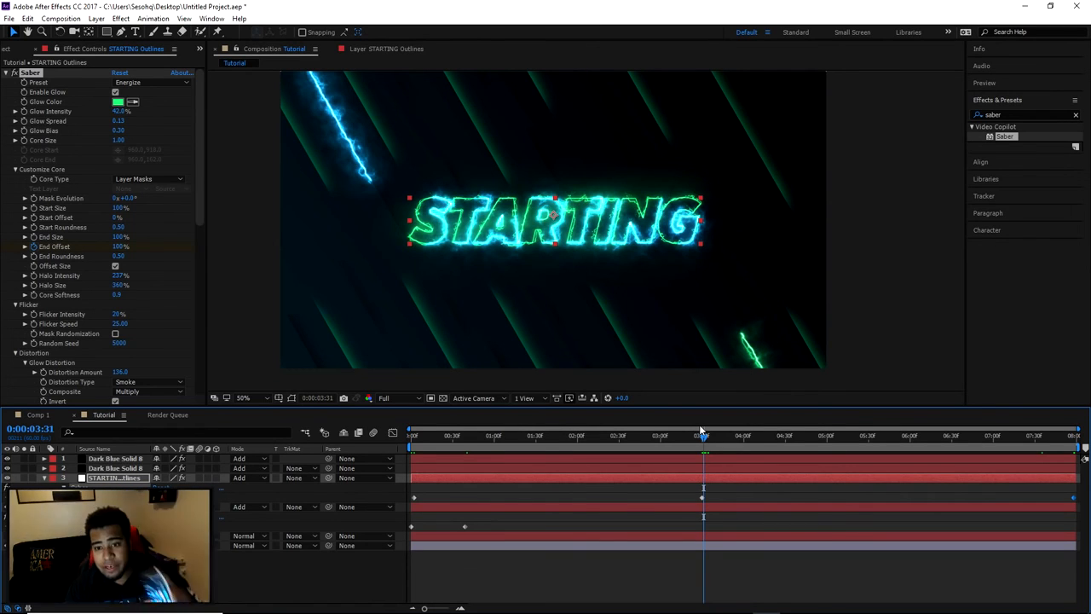
key(space)
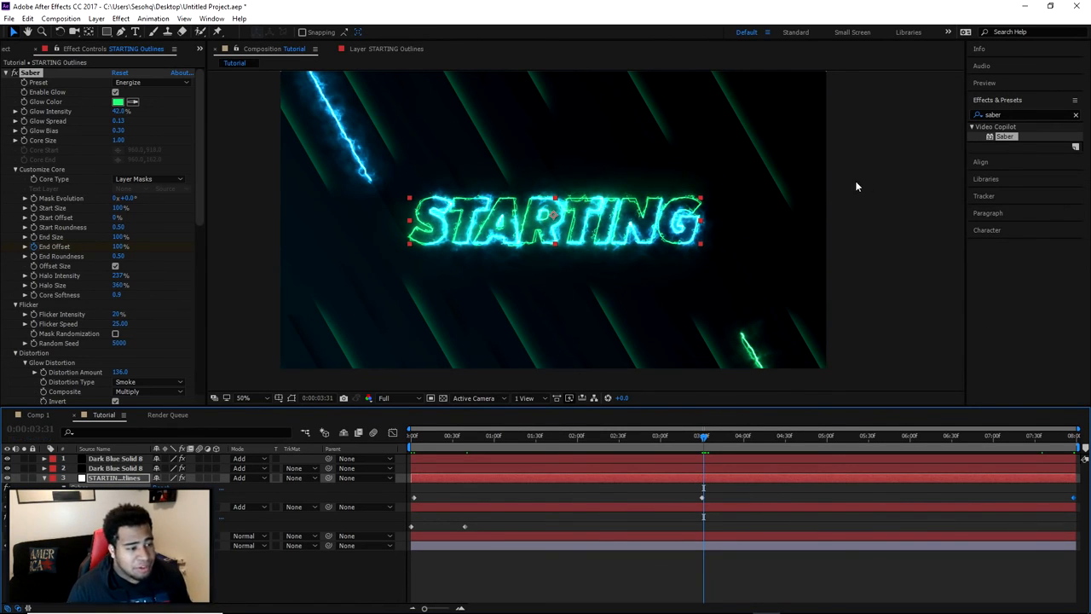